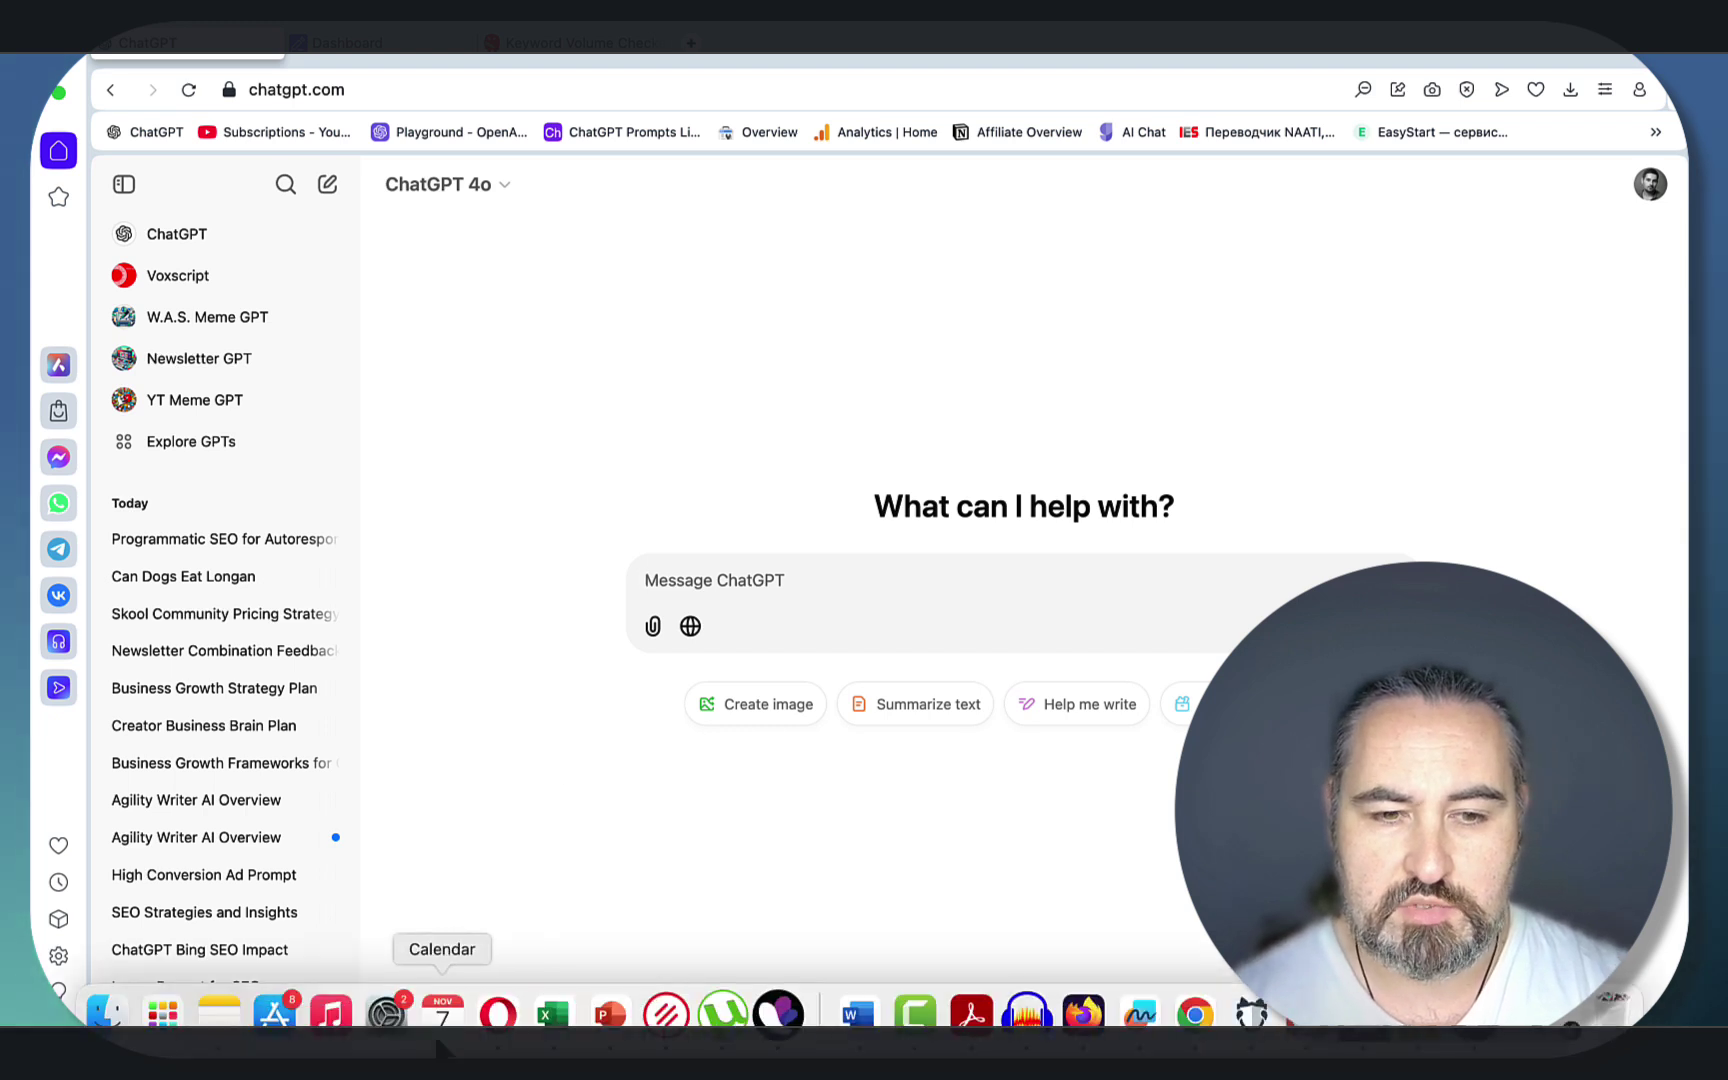
Step: Ask ChatGPT for programmatic SEO keyword ideas for AWeber only, dropping 'getresponse and' from the prompt
text(what programmatic seo keyword suggestions could be generated for the email autoresponders like getresponse and aweber)
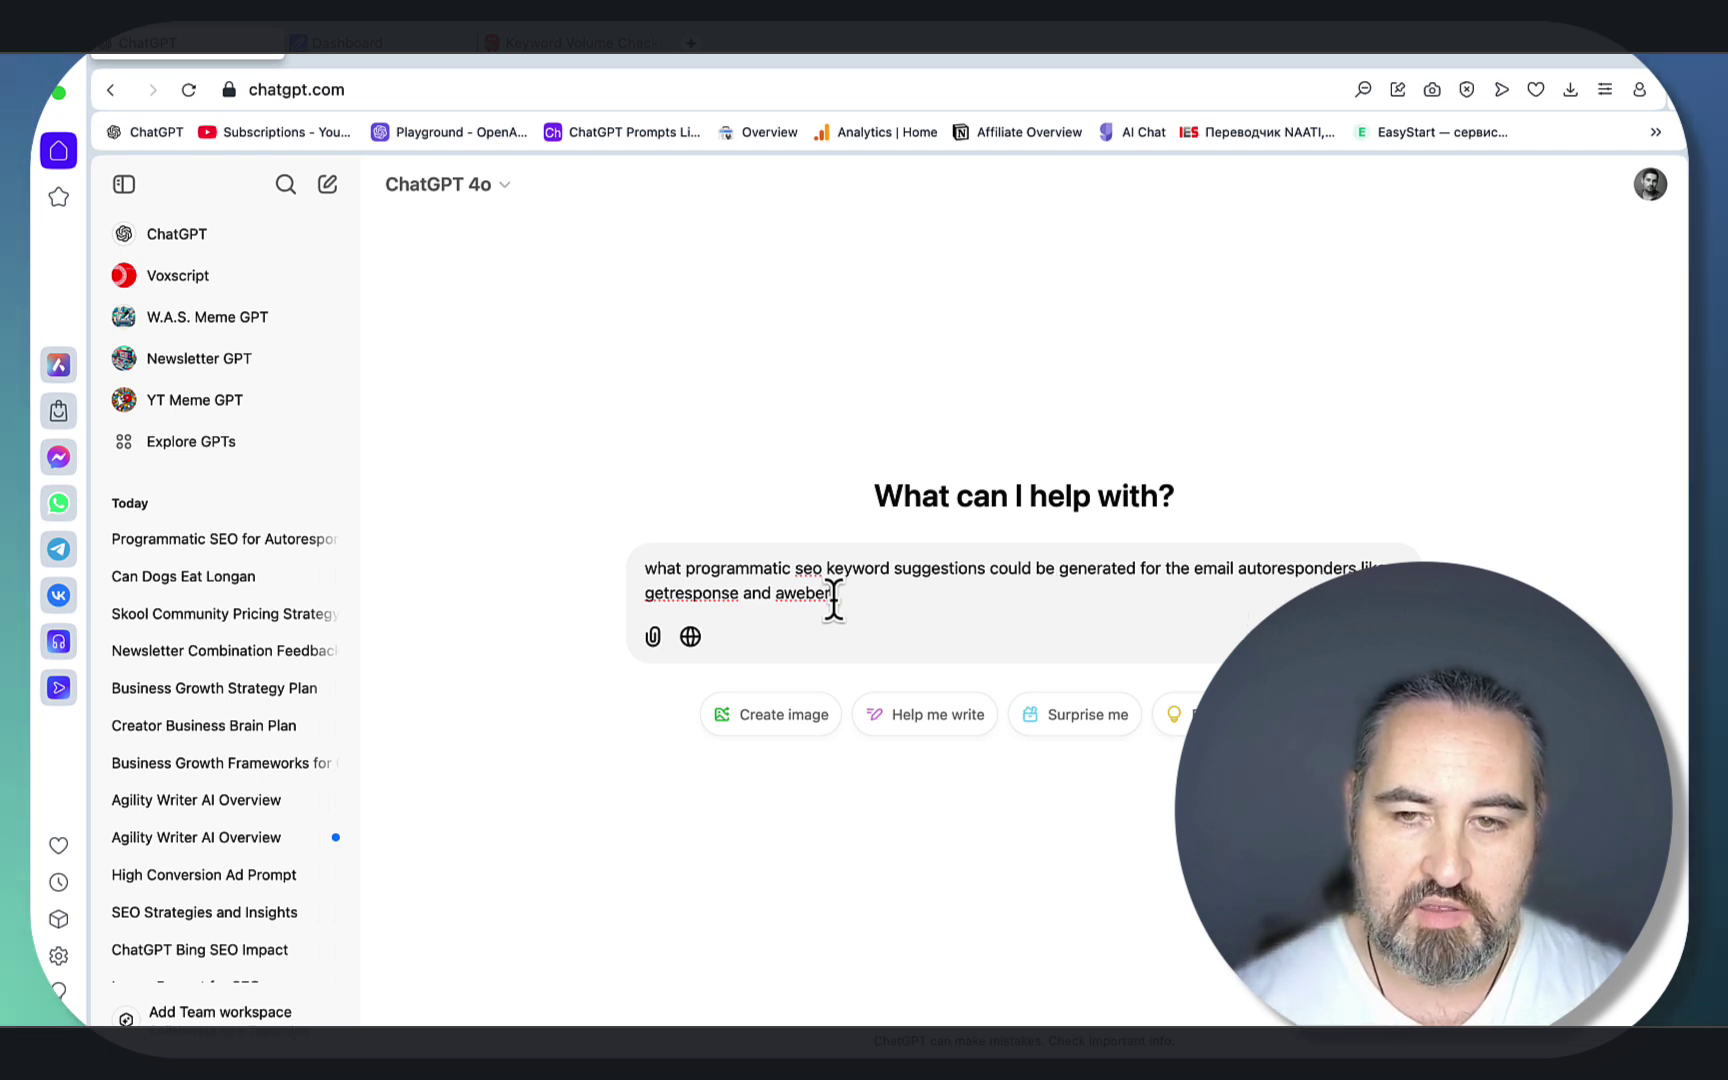
drag(831, 603, 636, 600)
click(636, 603)
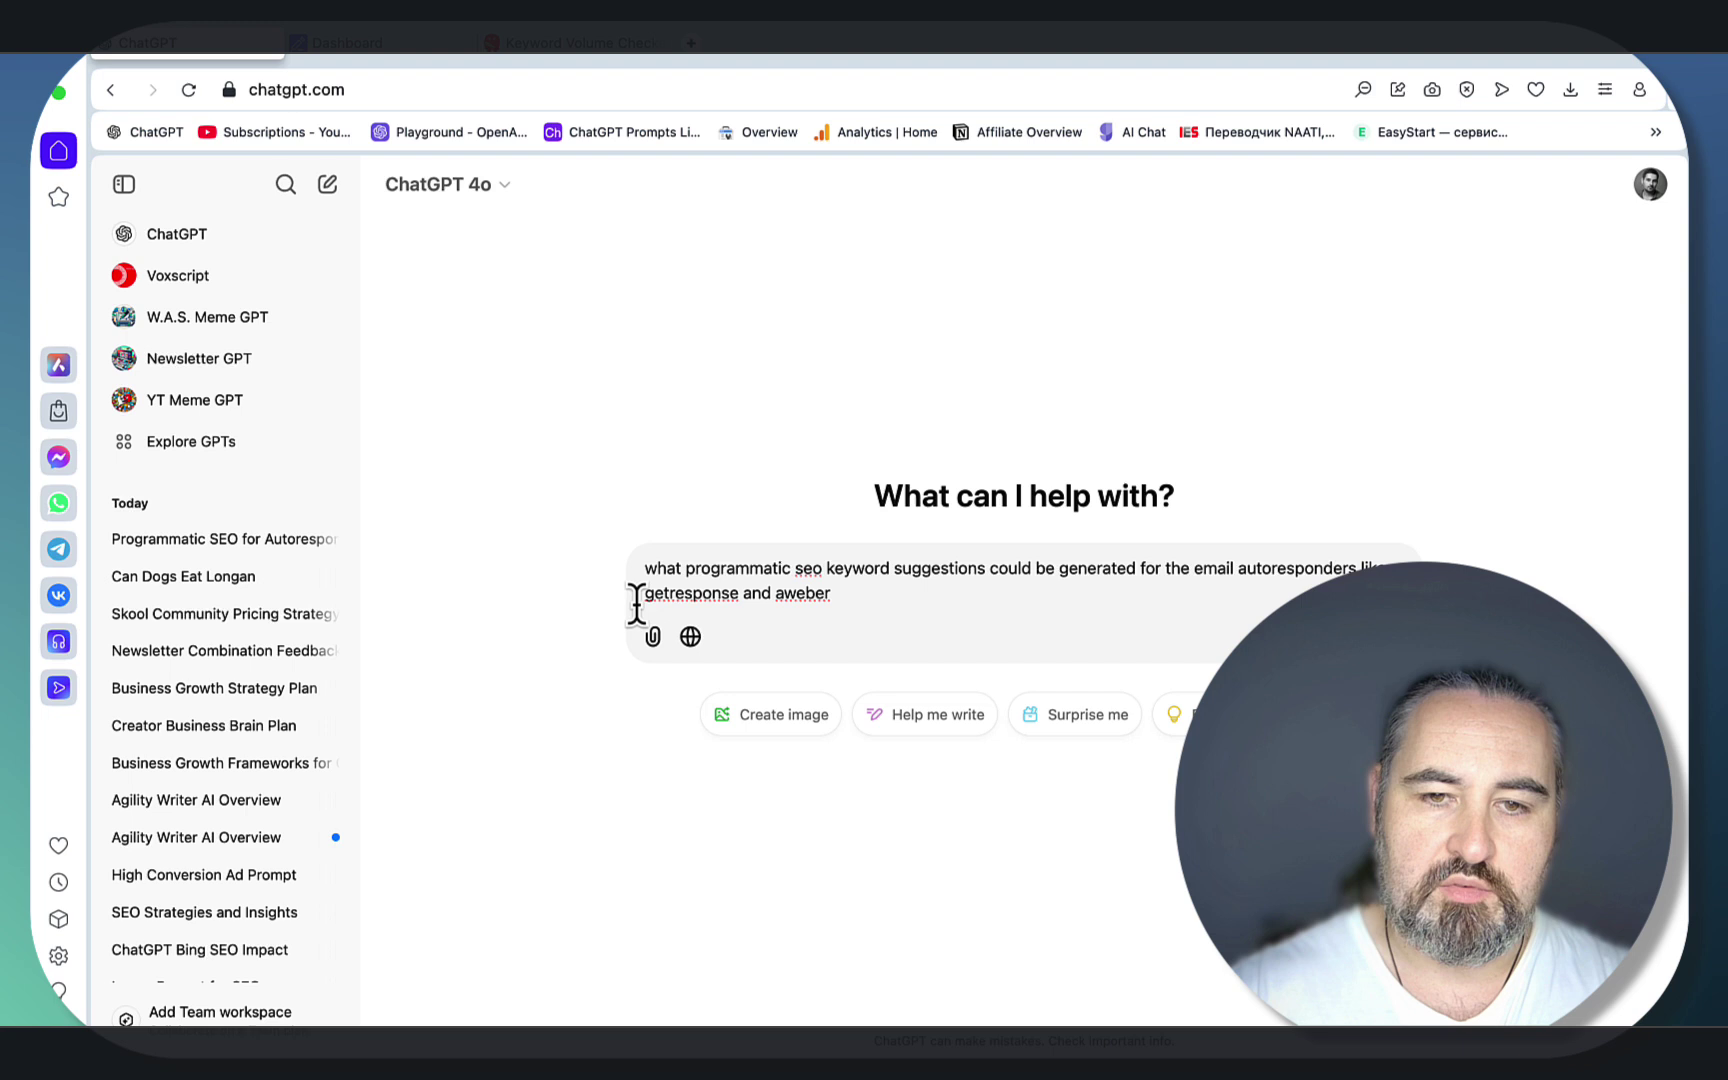
drag(777, 594, 645, 594)
key(BackSpace)
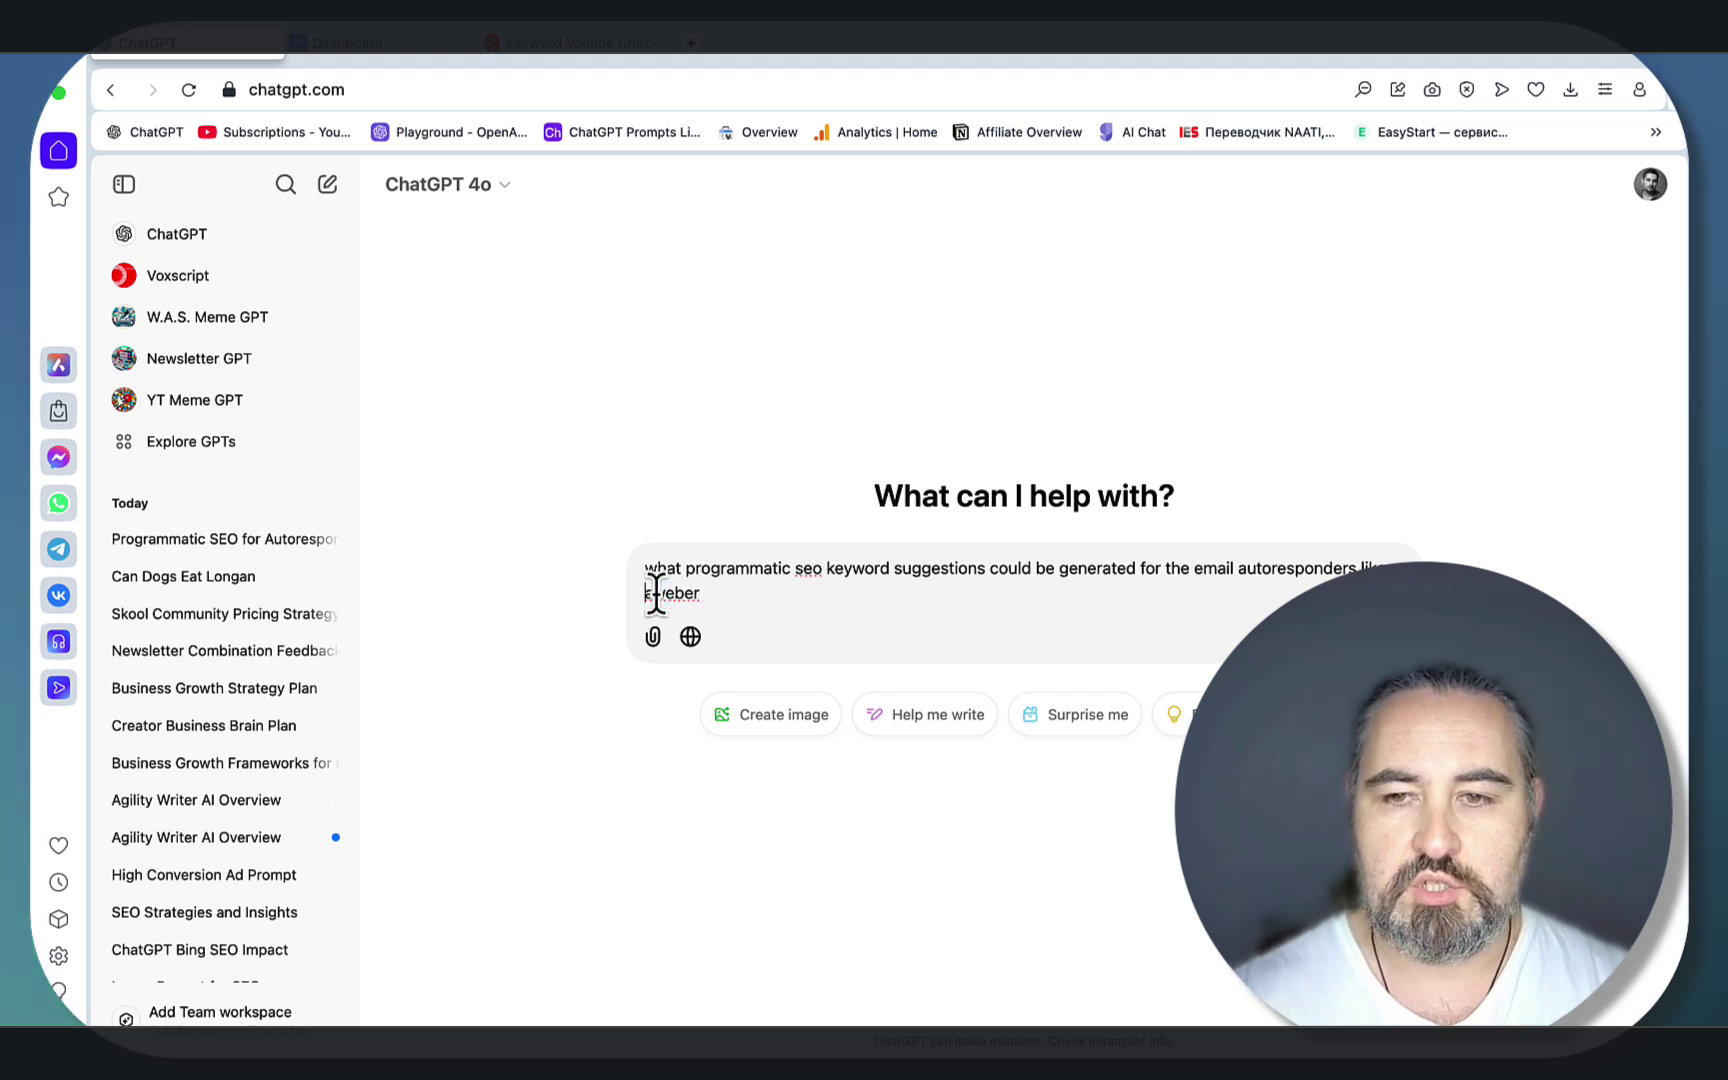
click(1395, 636)
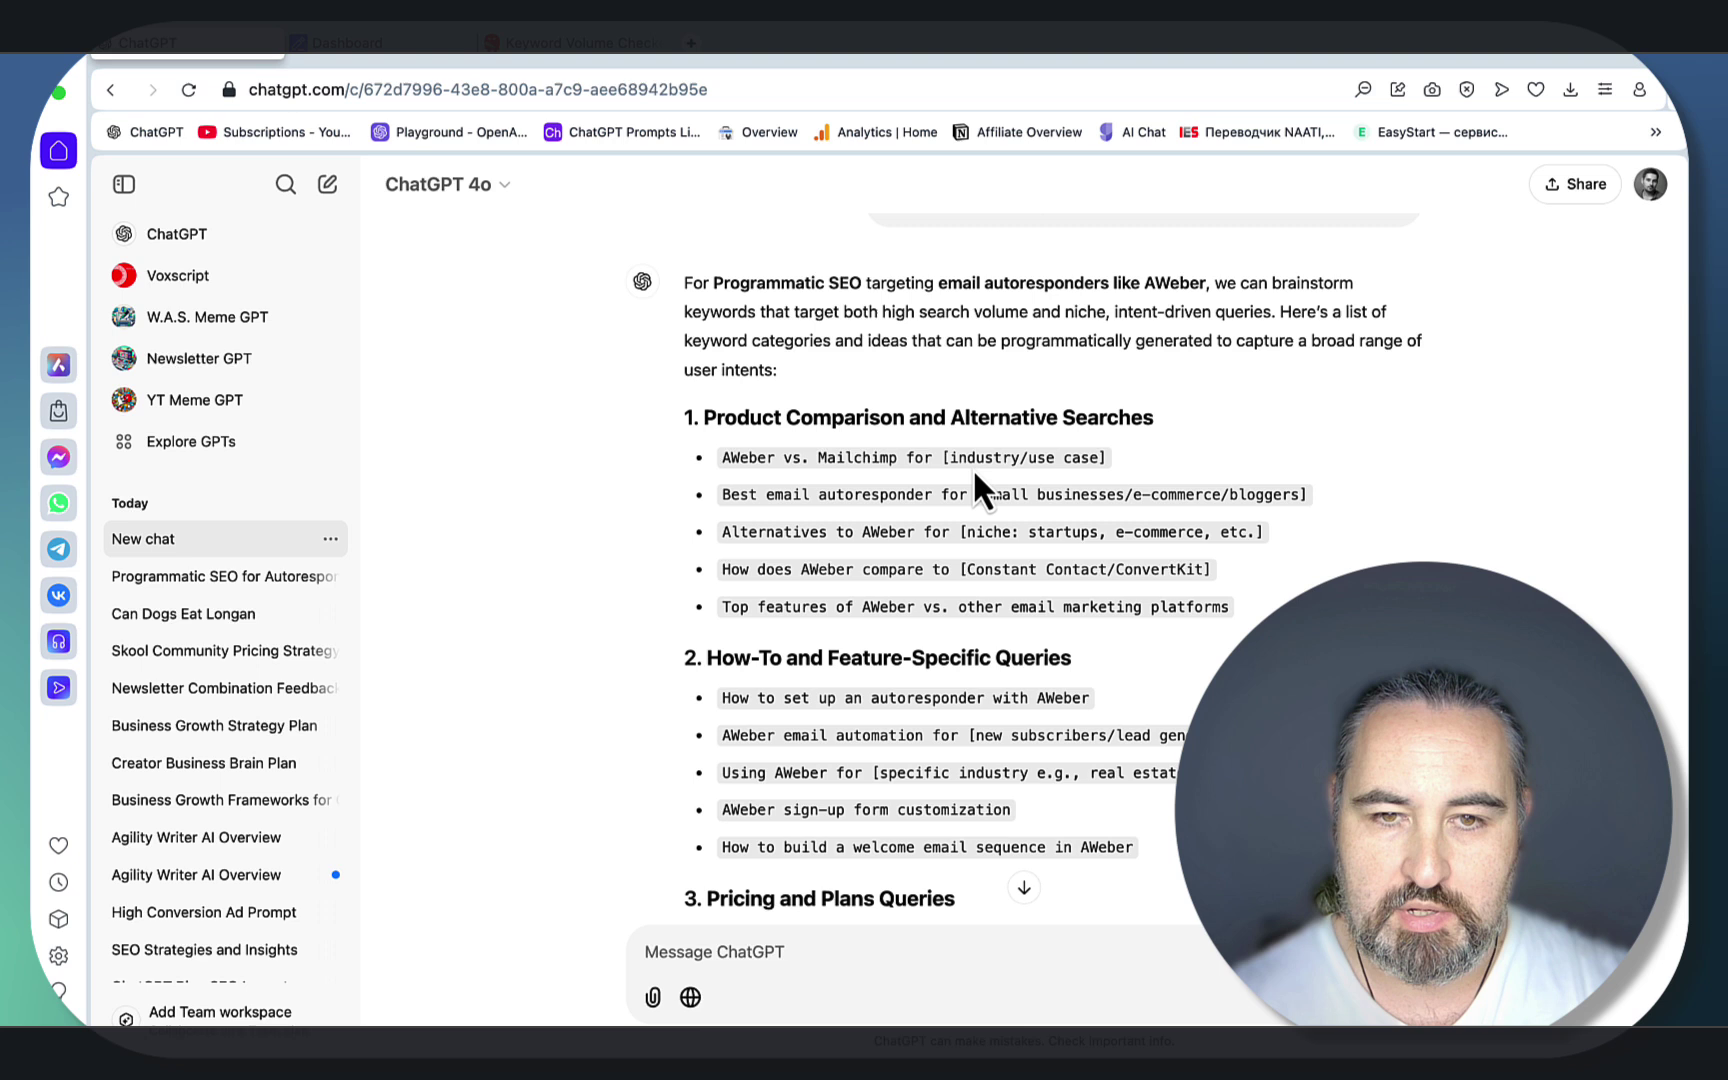
Step: Copy the categorized AWeber keyword ideas from ChatGPT's answer
scroll(949, 414, down, 3)
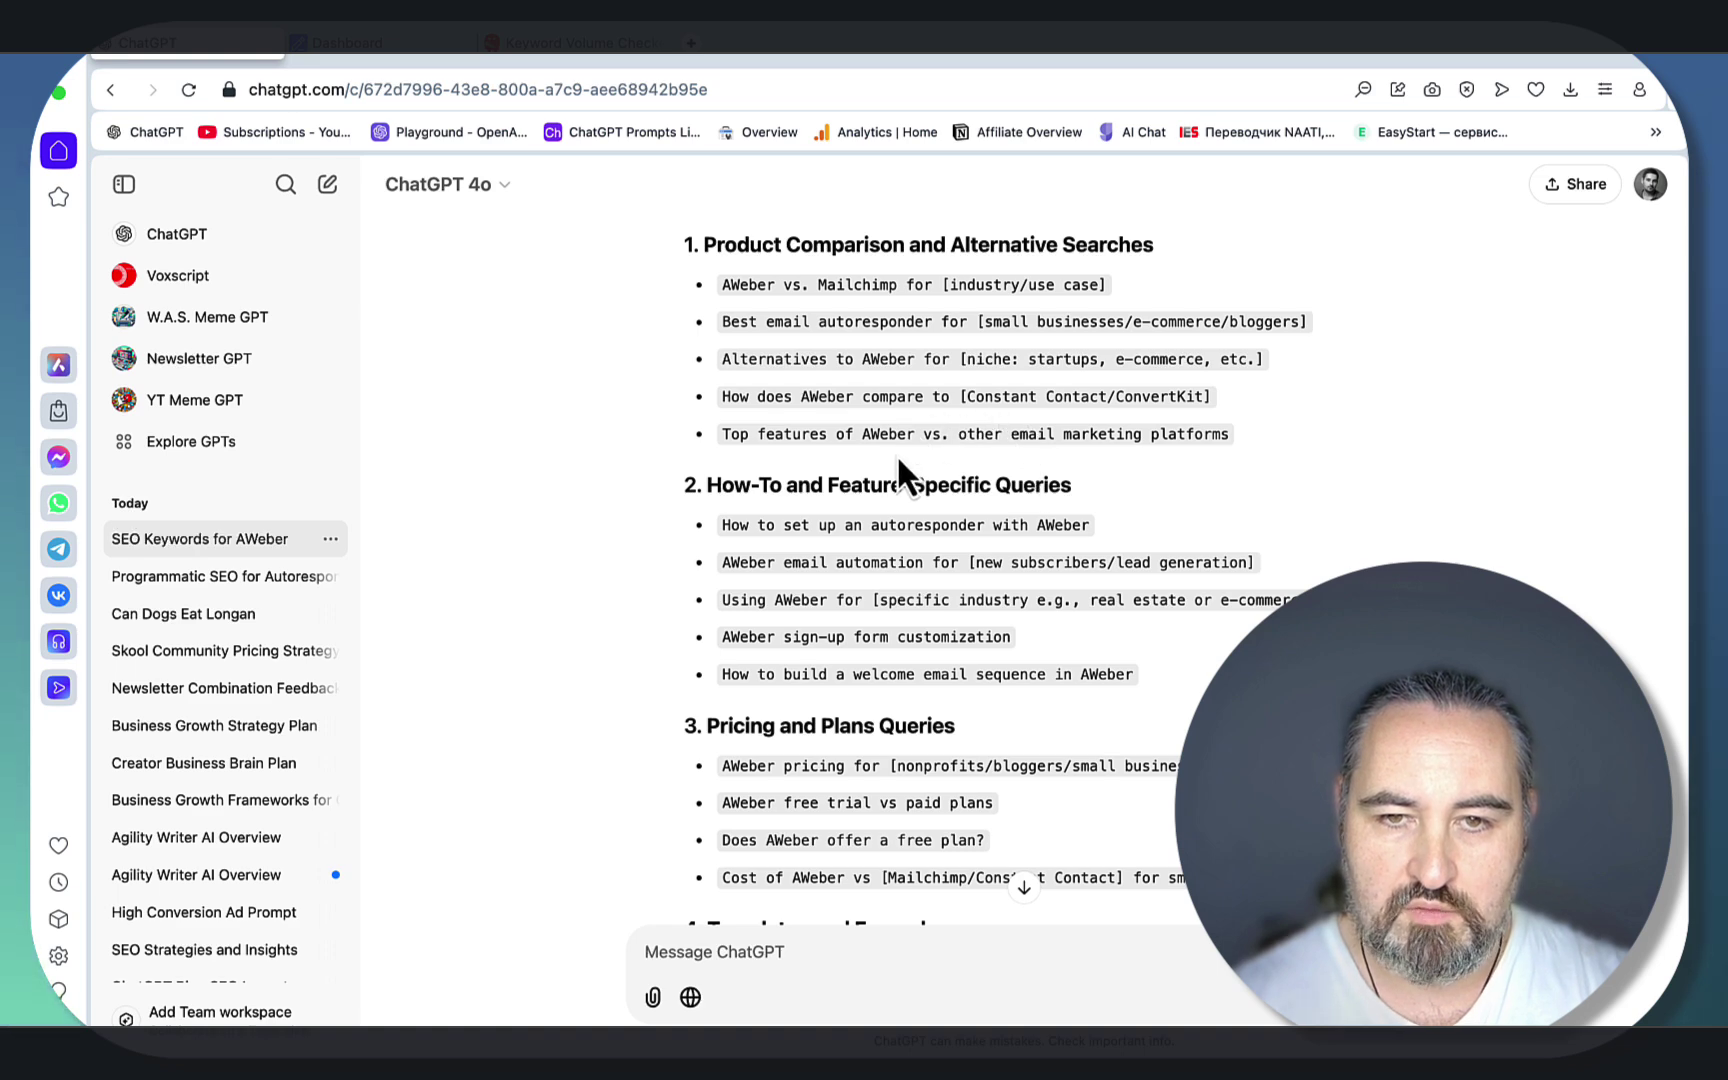
scroll(1055, 437, down, 10)
drag(1143, 867, 700, 165)
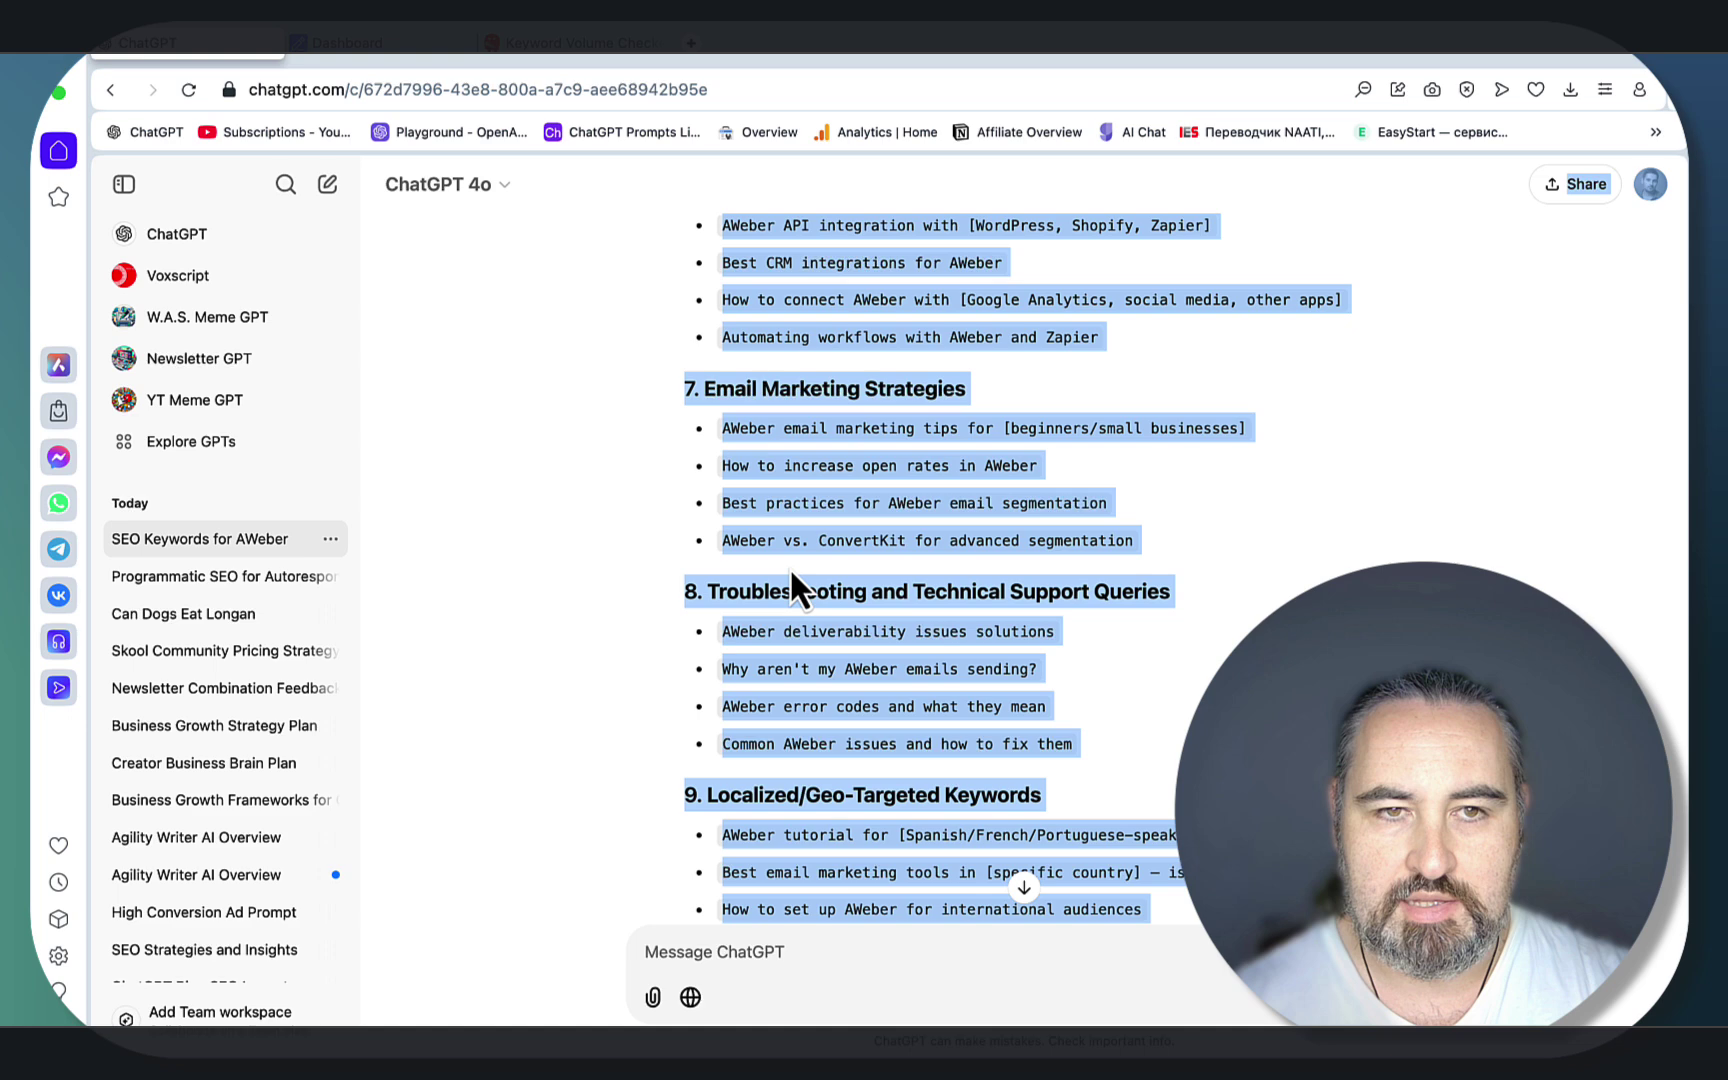
key(ctrl+Tab)
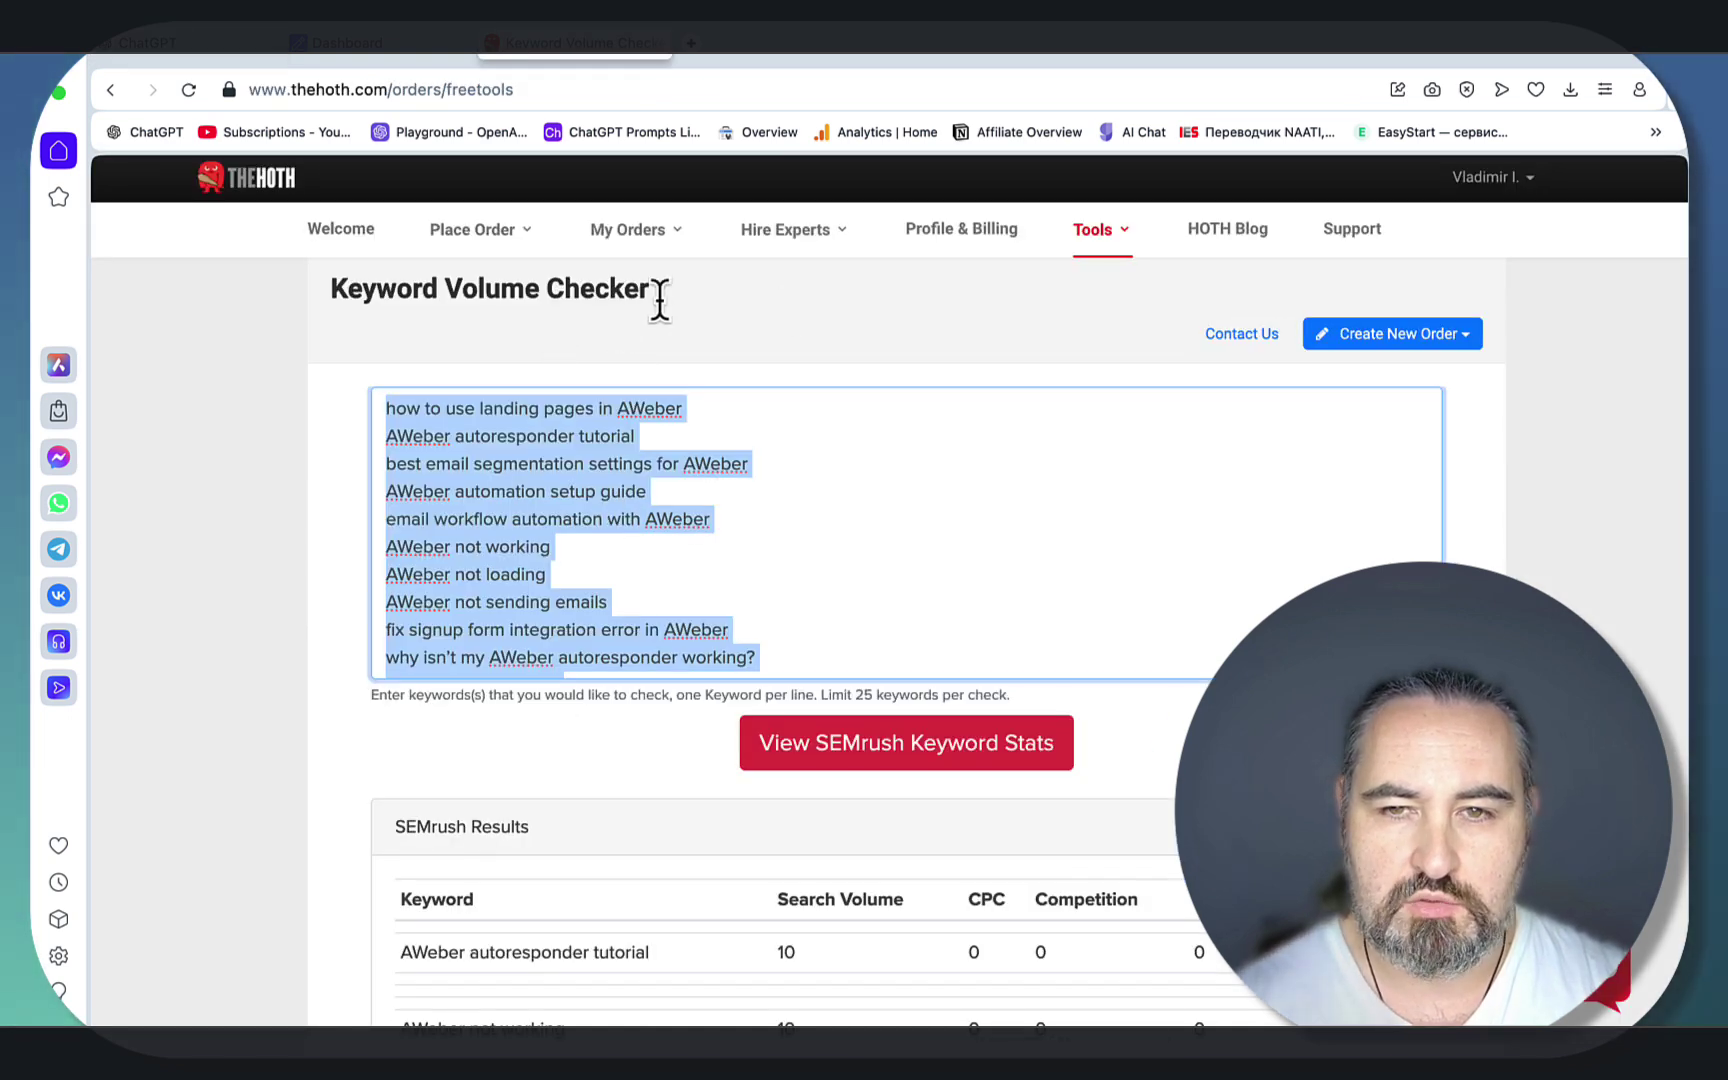
Step: Paste the AWeber keywords into The Hoth checker; 'AWeber vs Mailchimp' leads at 260 searches
click(1118, 231)
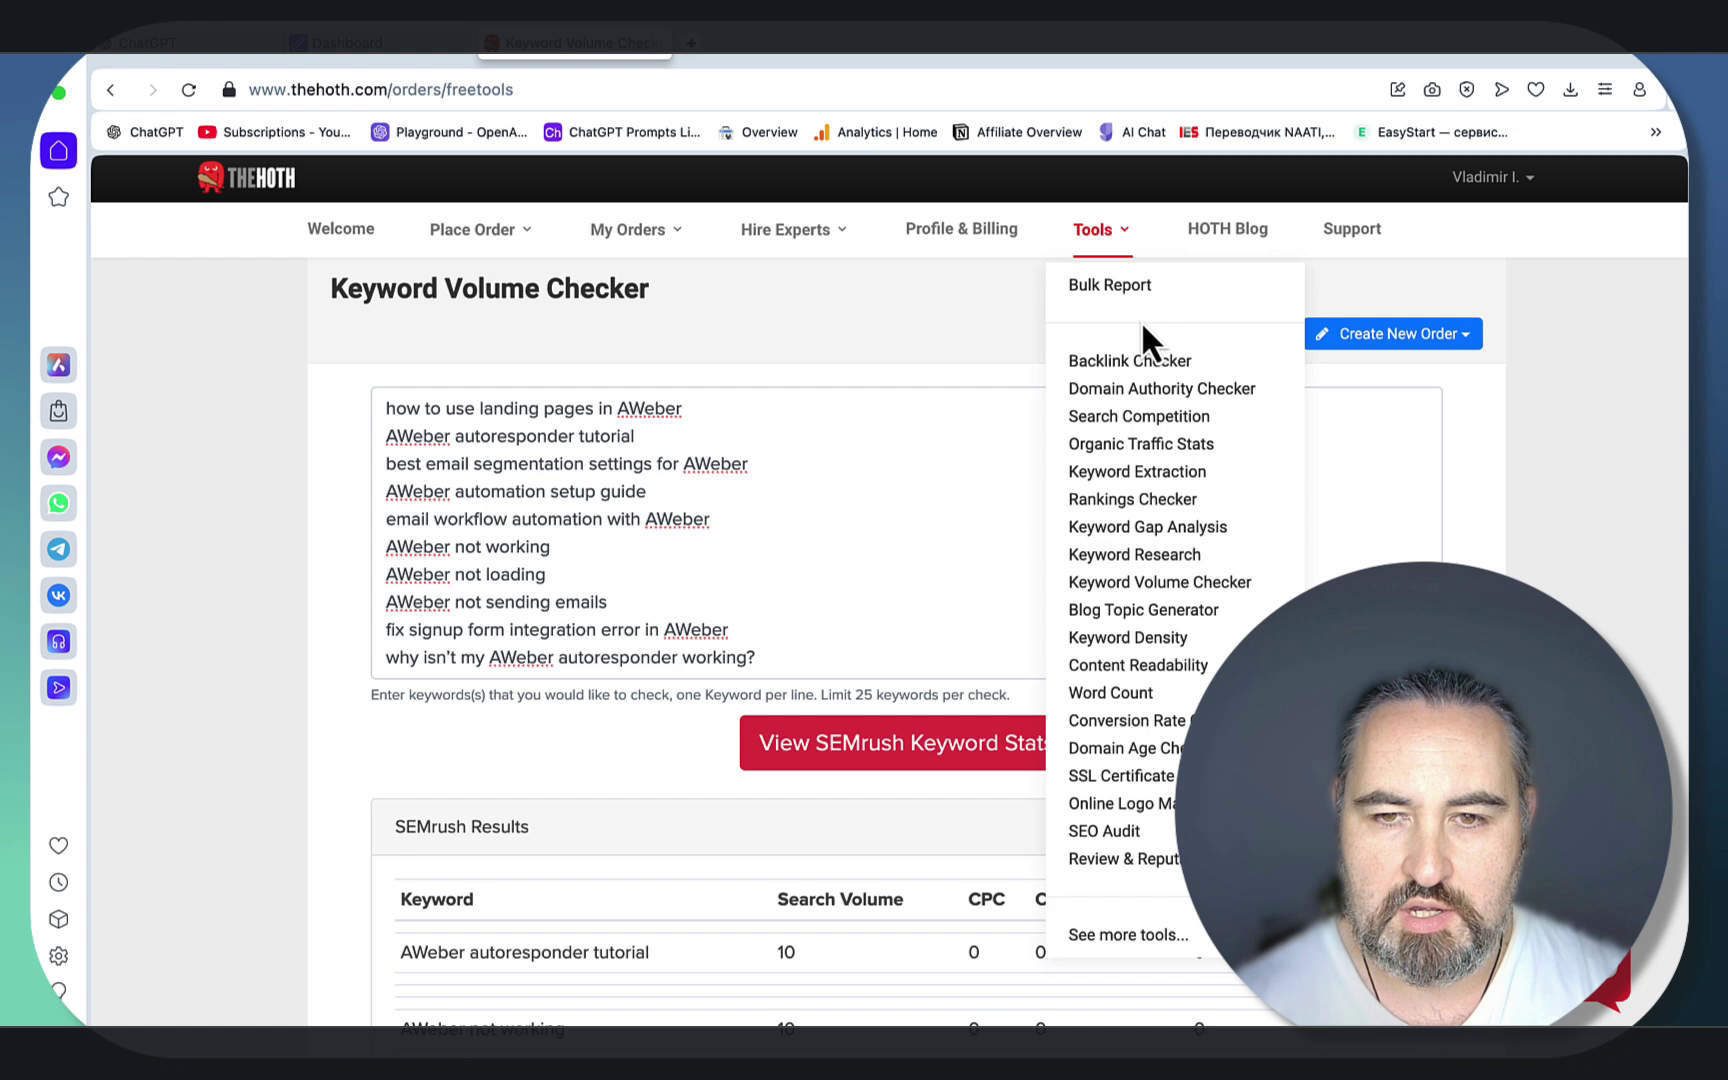
click(617, 490)
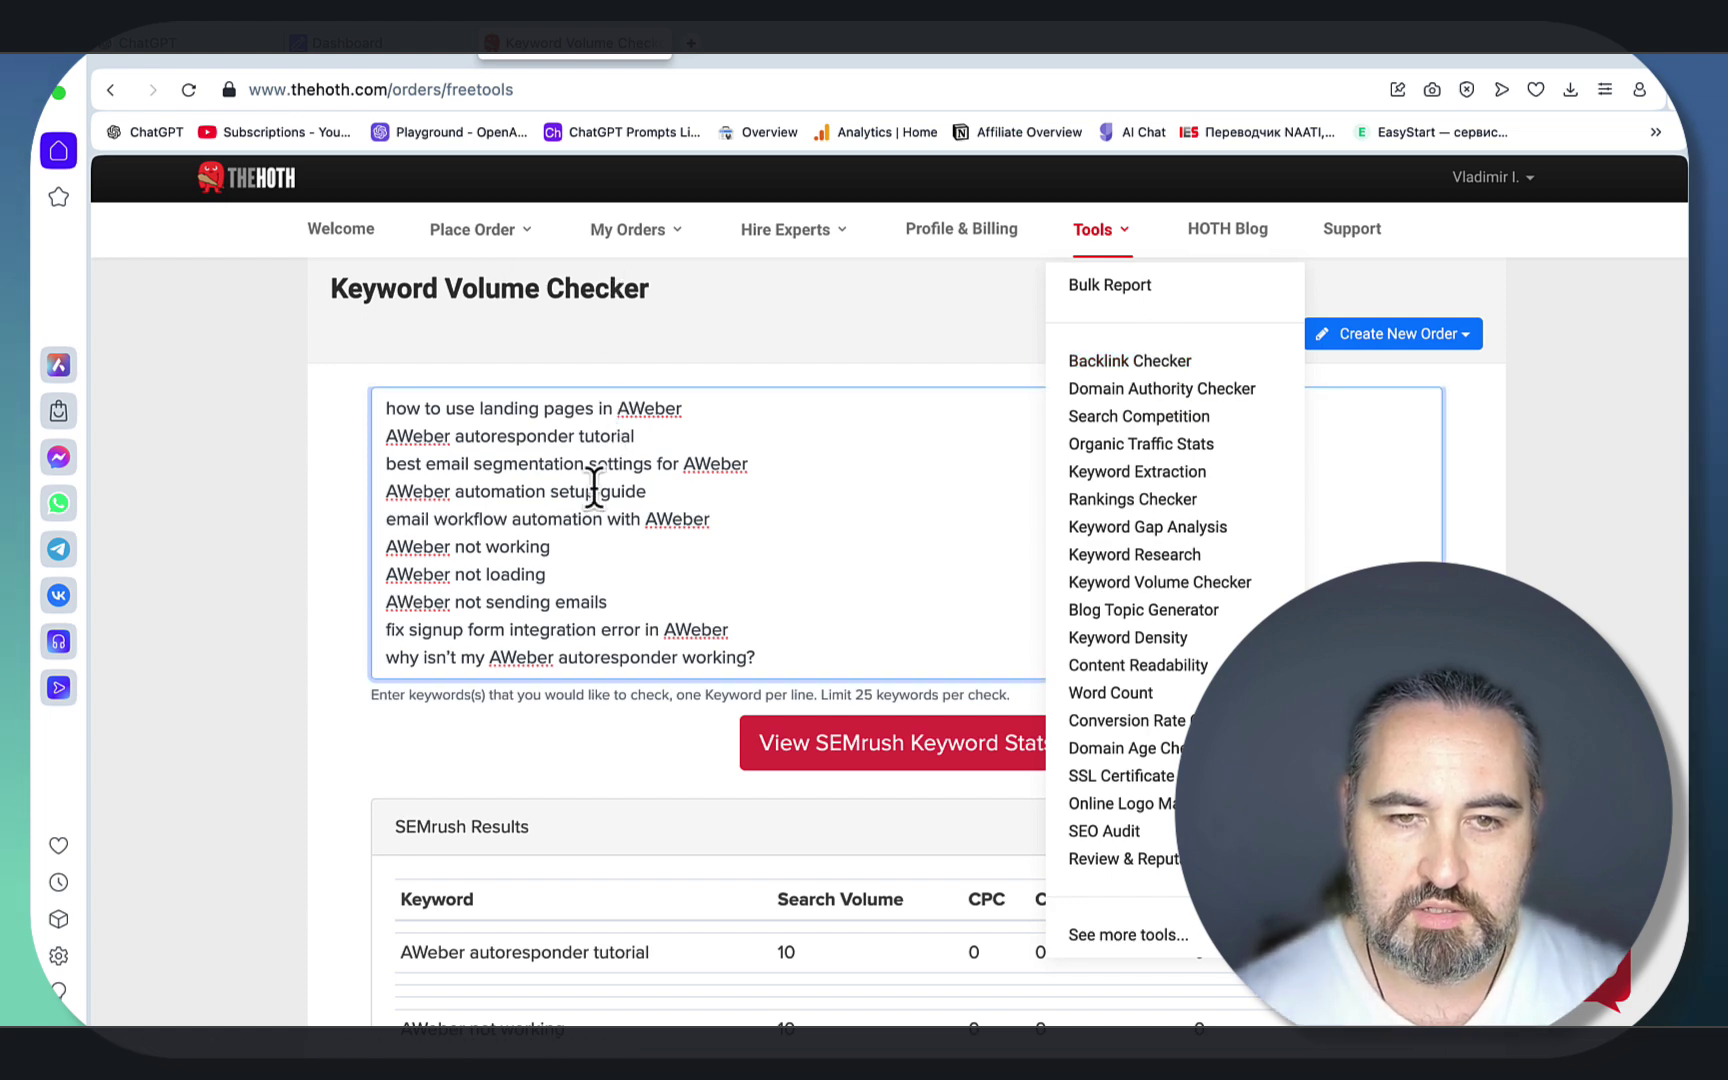
key(super+v)
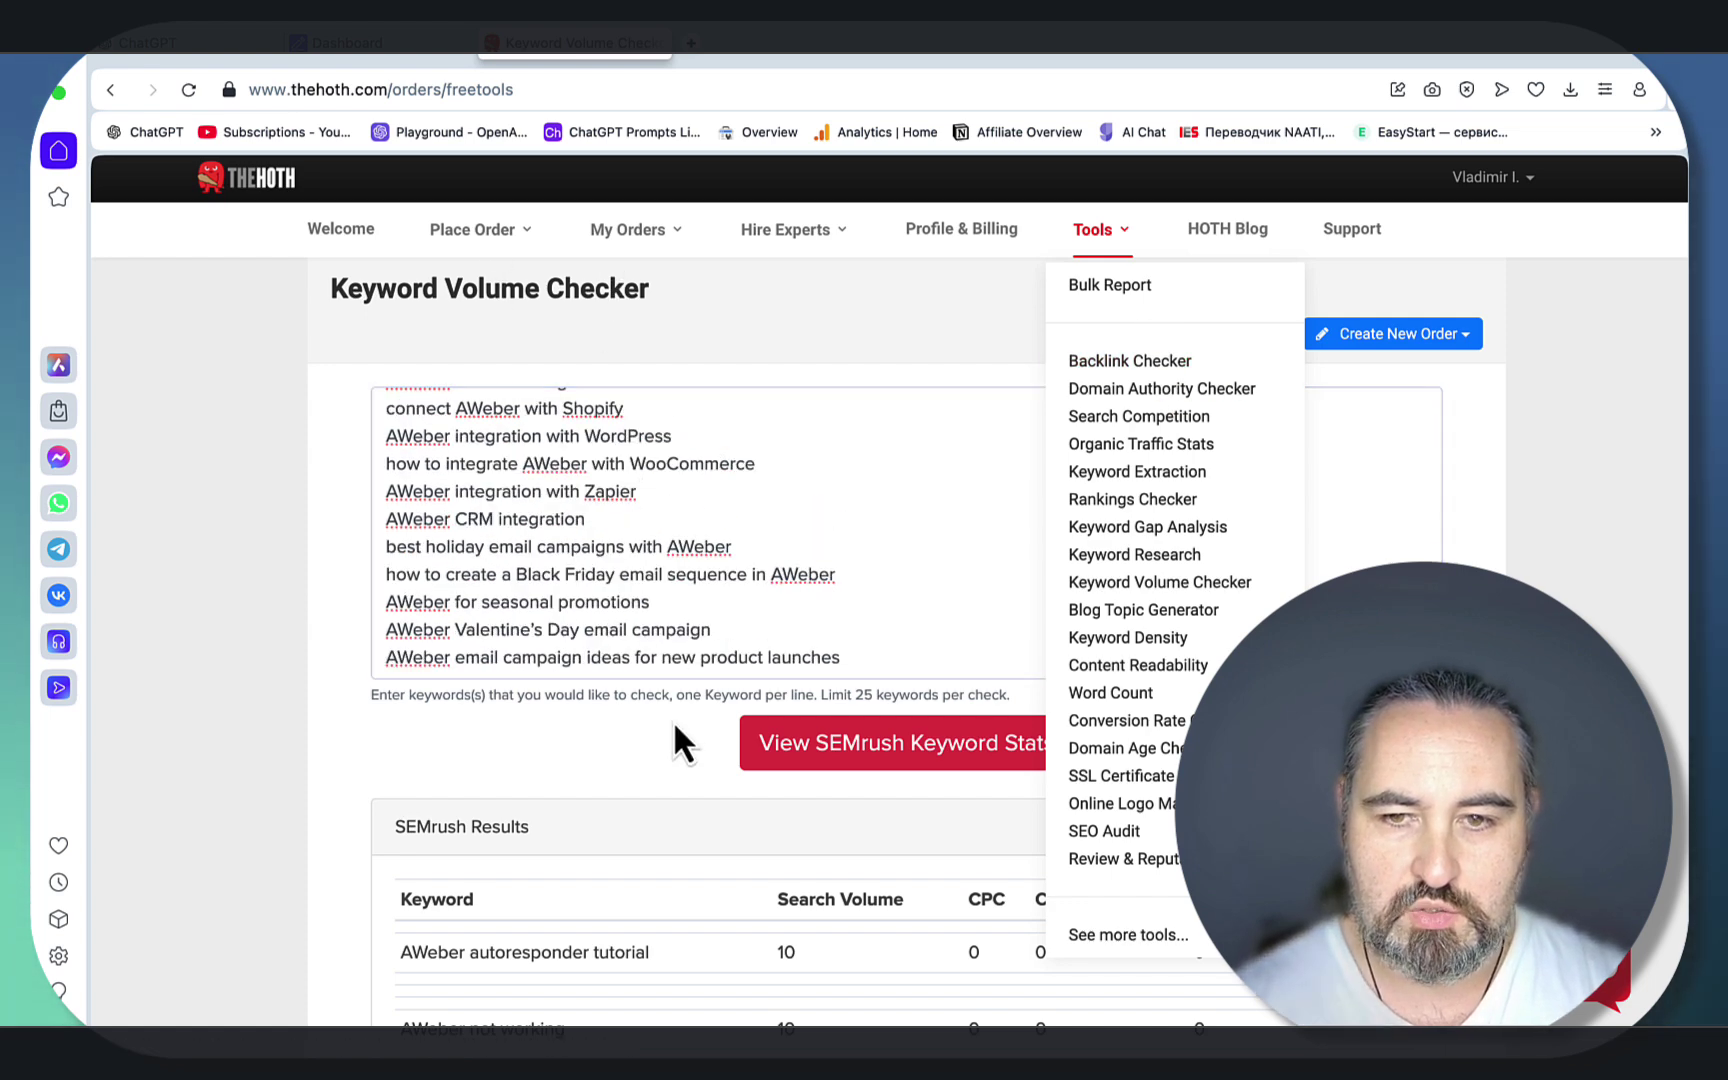
click(877, 766)
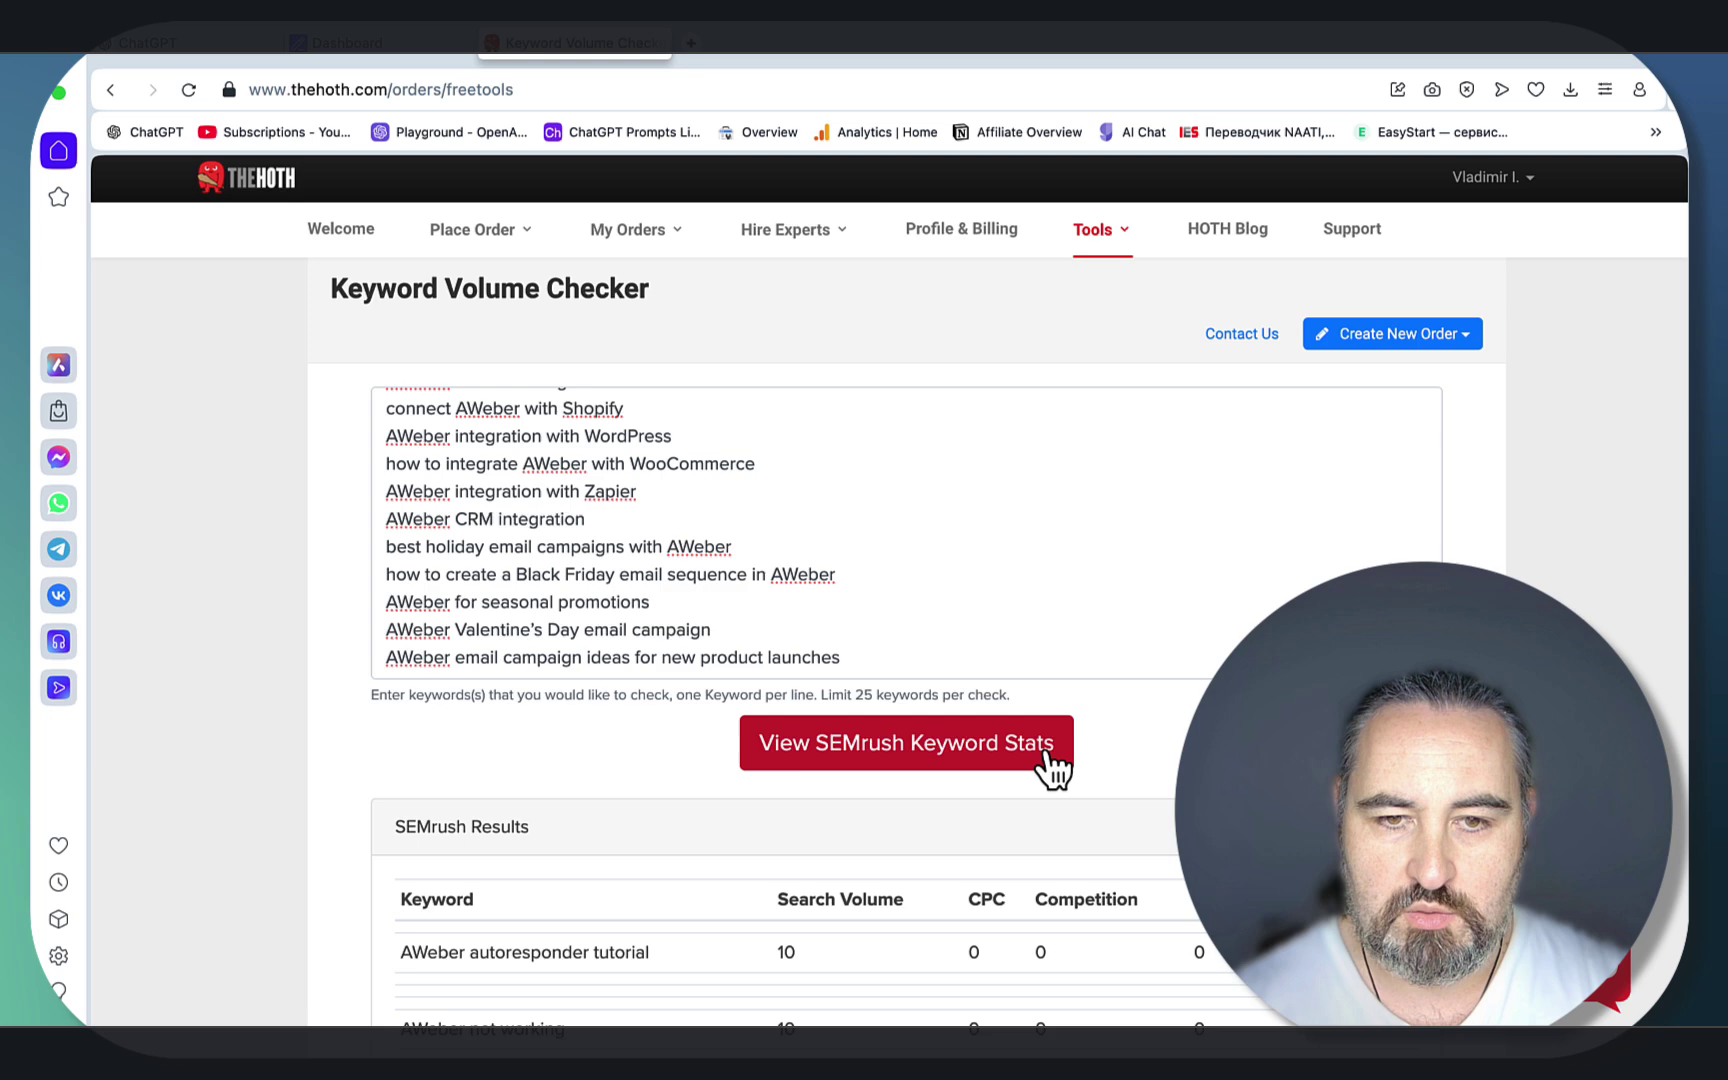
scroll(1188, 590, down, 7)
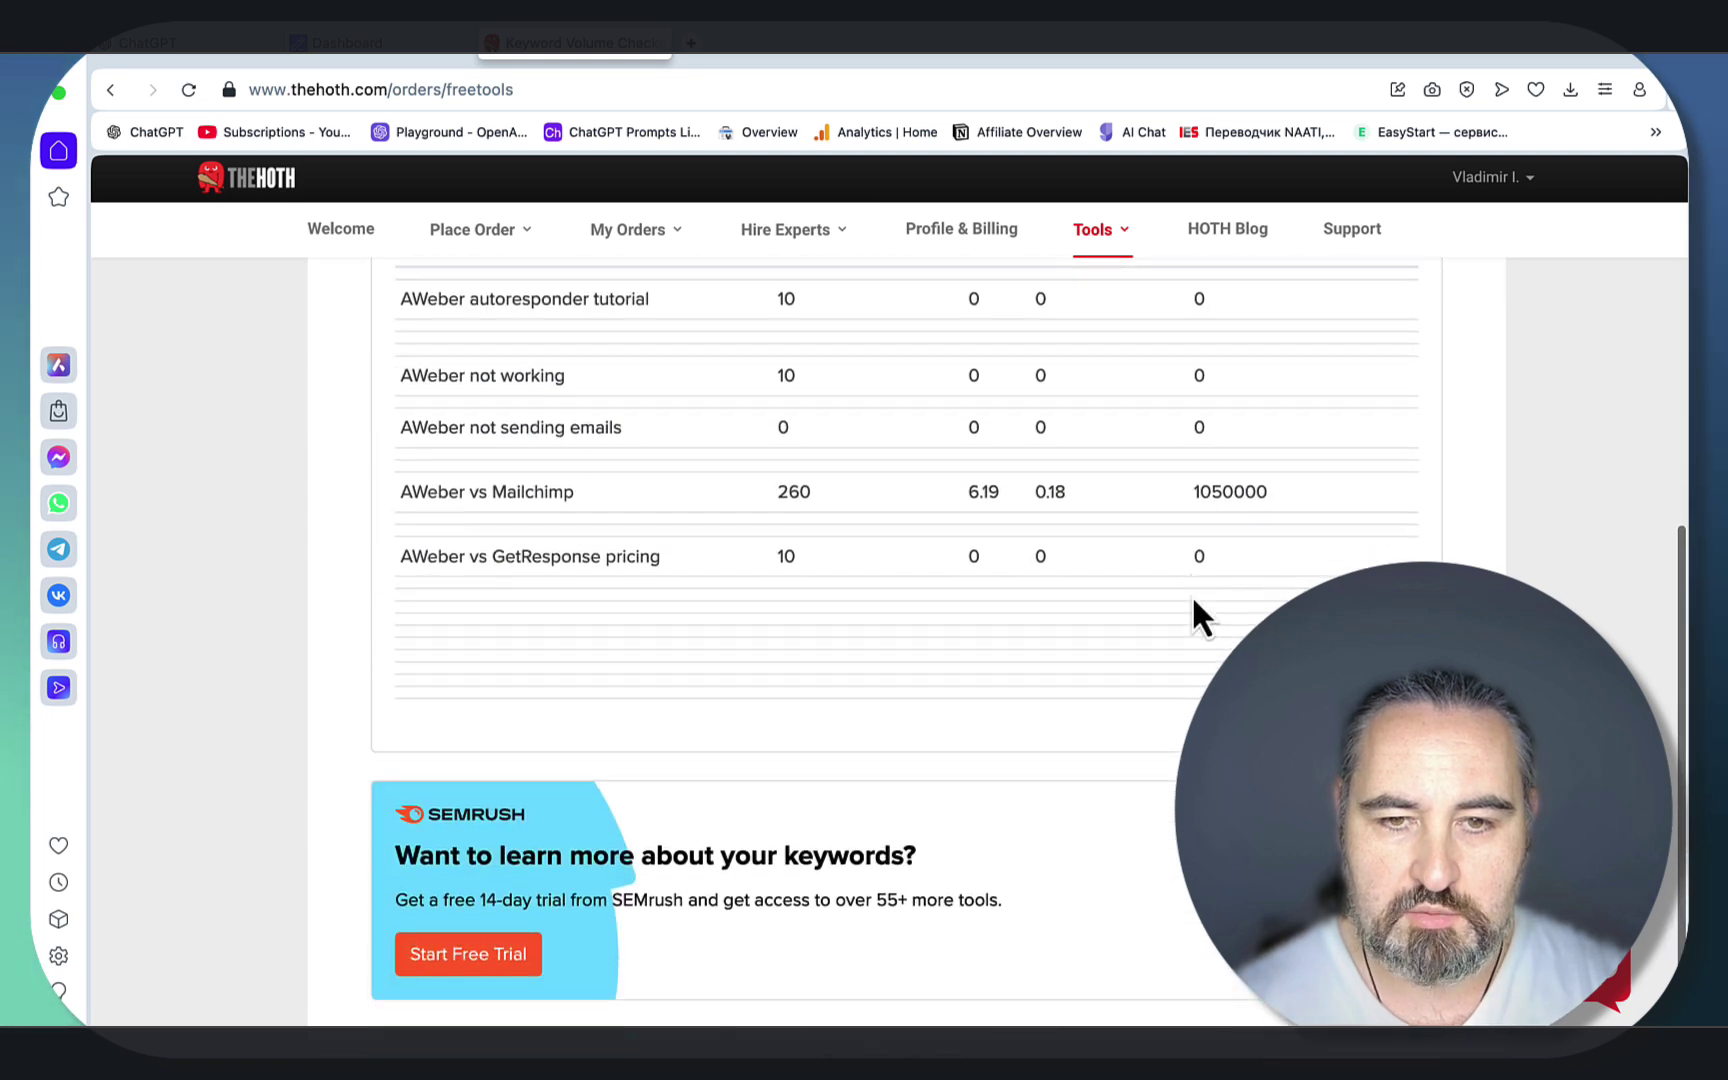
scroll(1191, 594, up, 2)
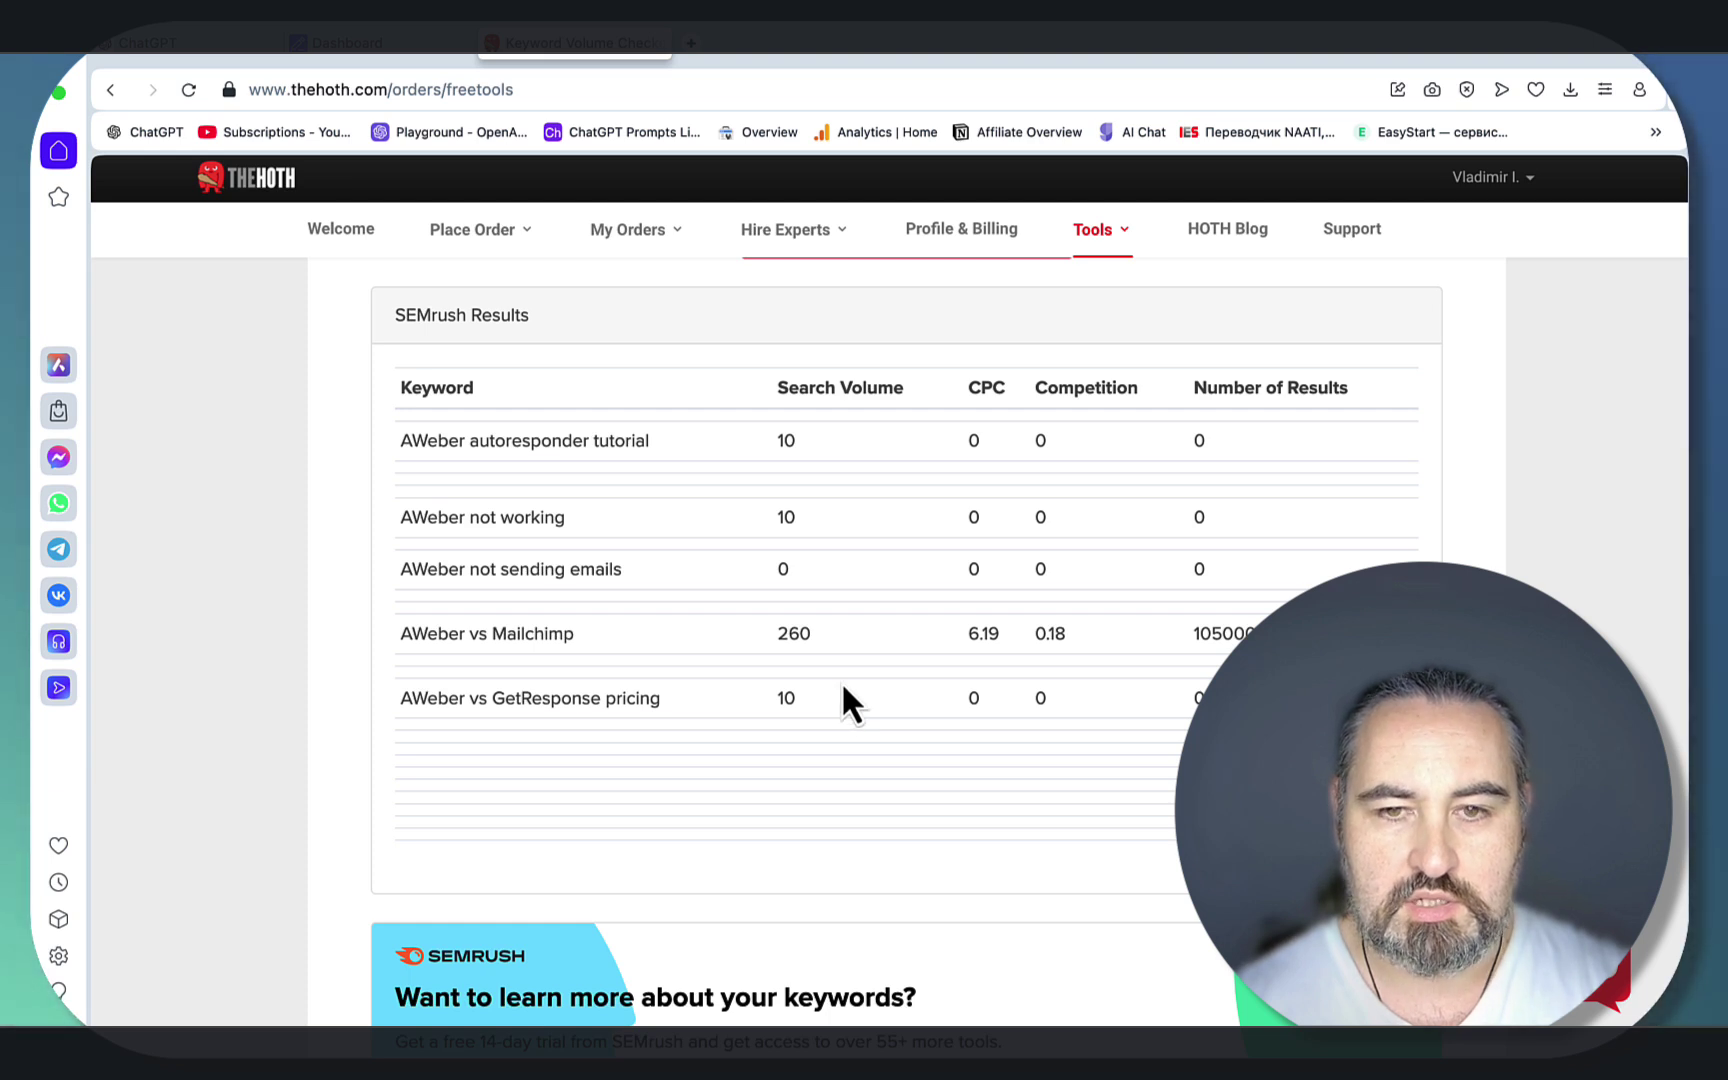
drag(585, 526, 386, 522)
click(566, 528)
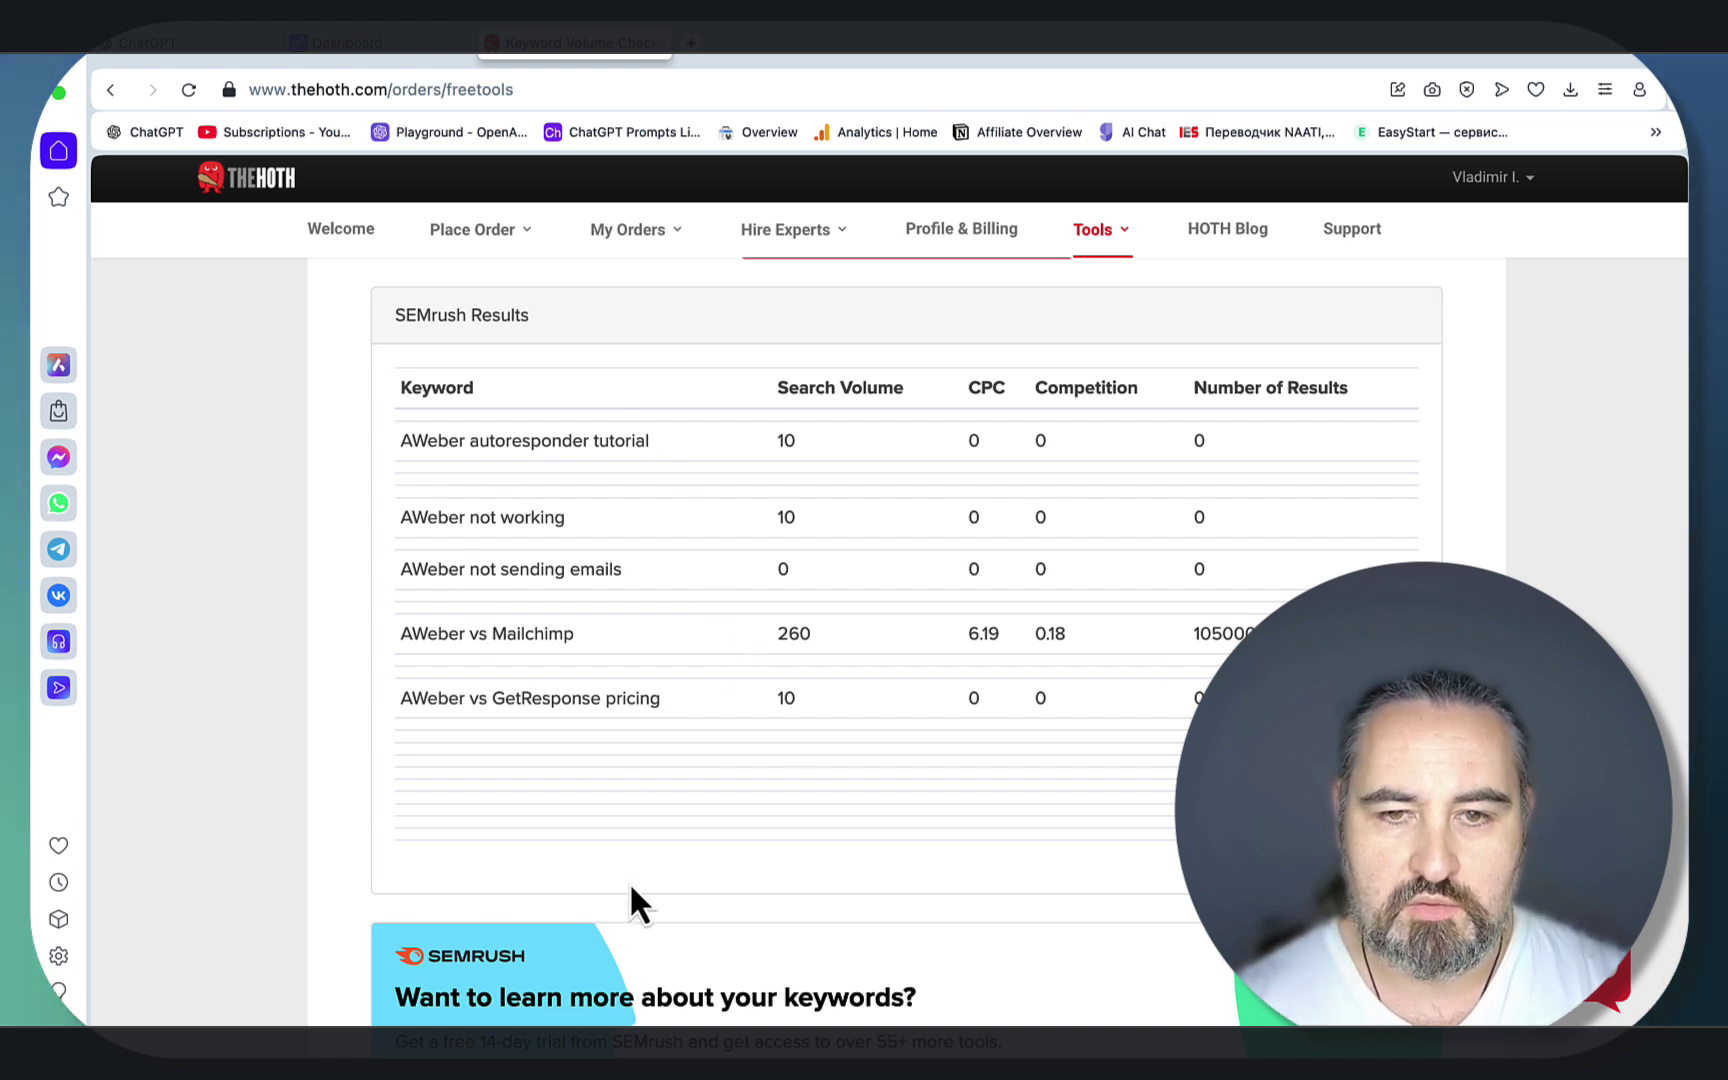
Step: Google 'how to warm up aweber' in a new tab and scan the results
click(698, 55)
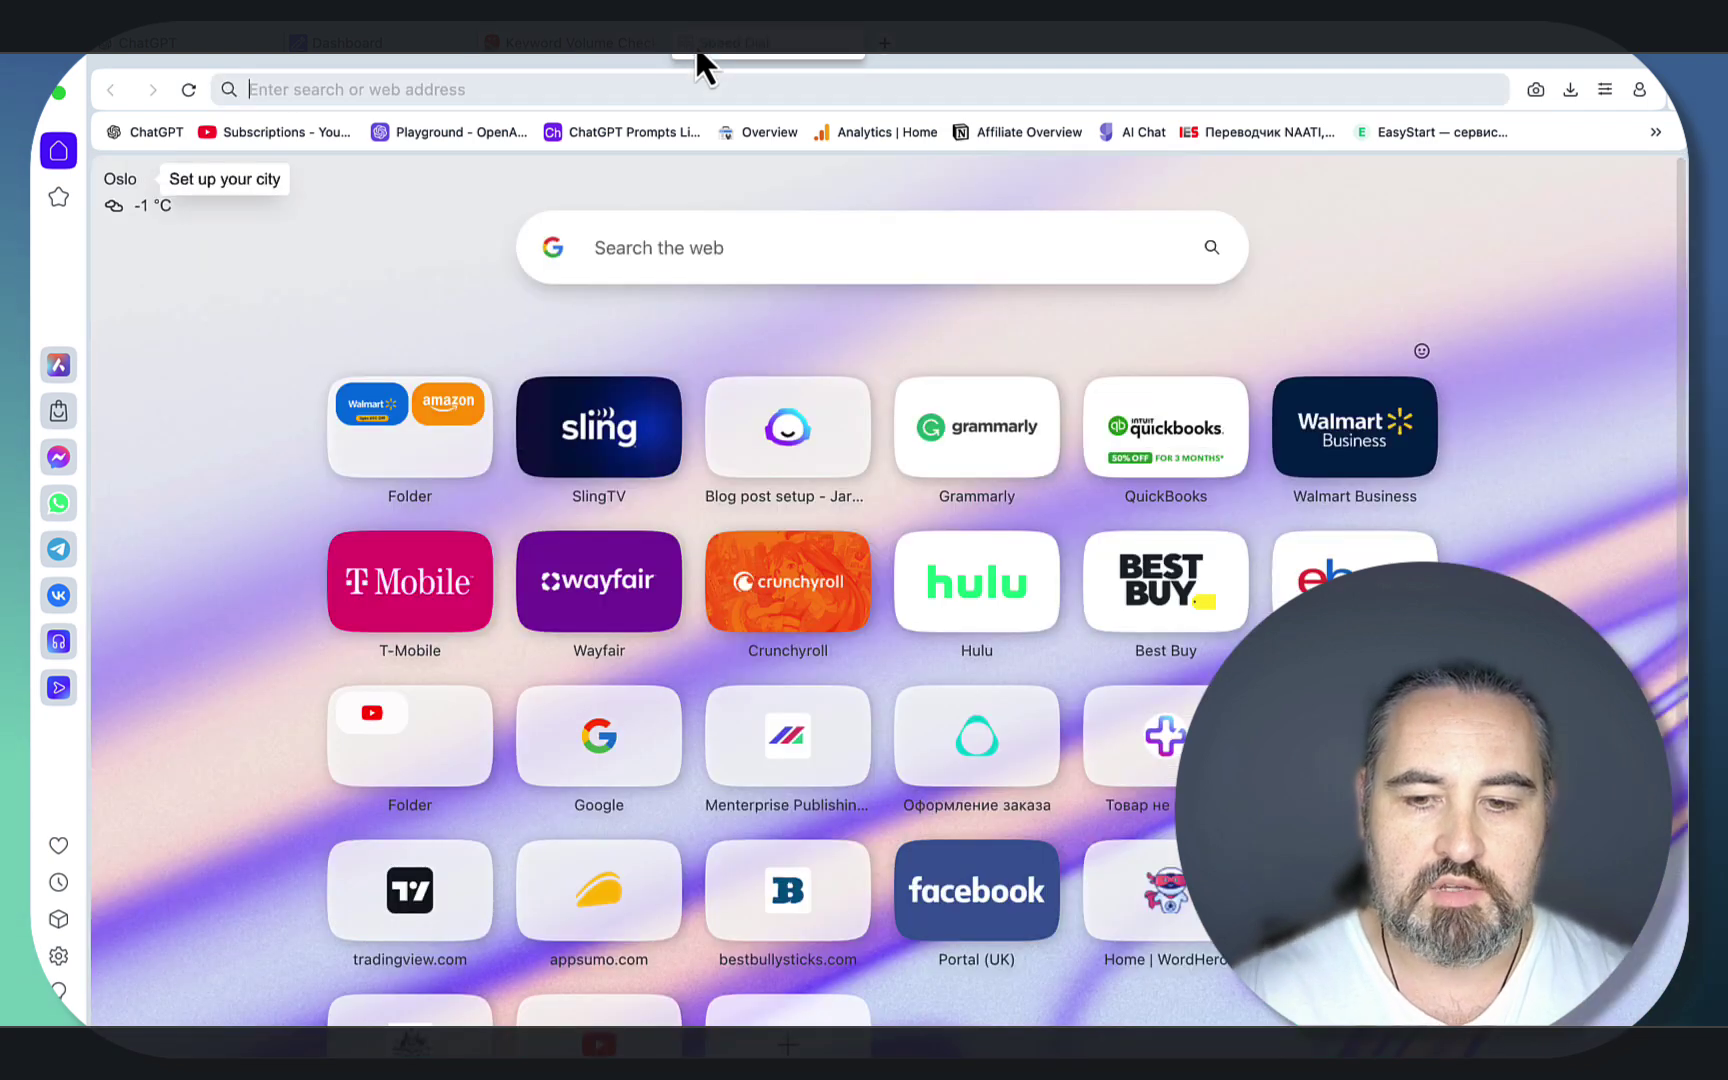
text(goog)
key(Return)
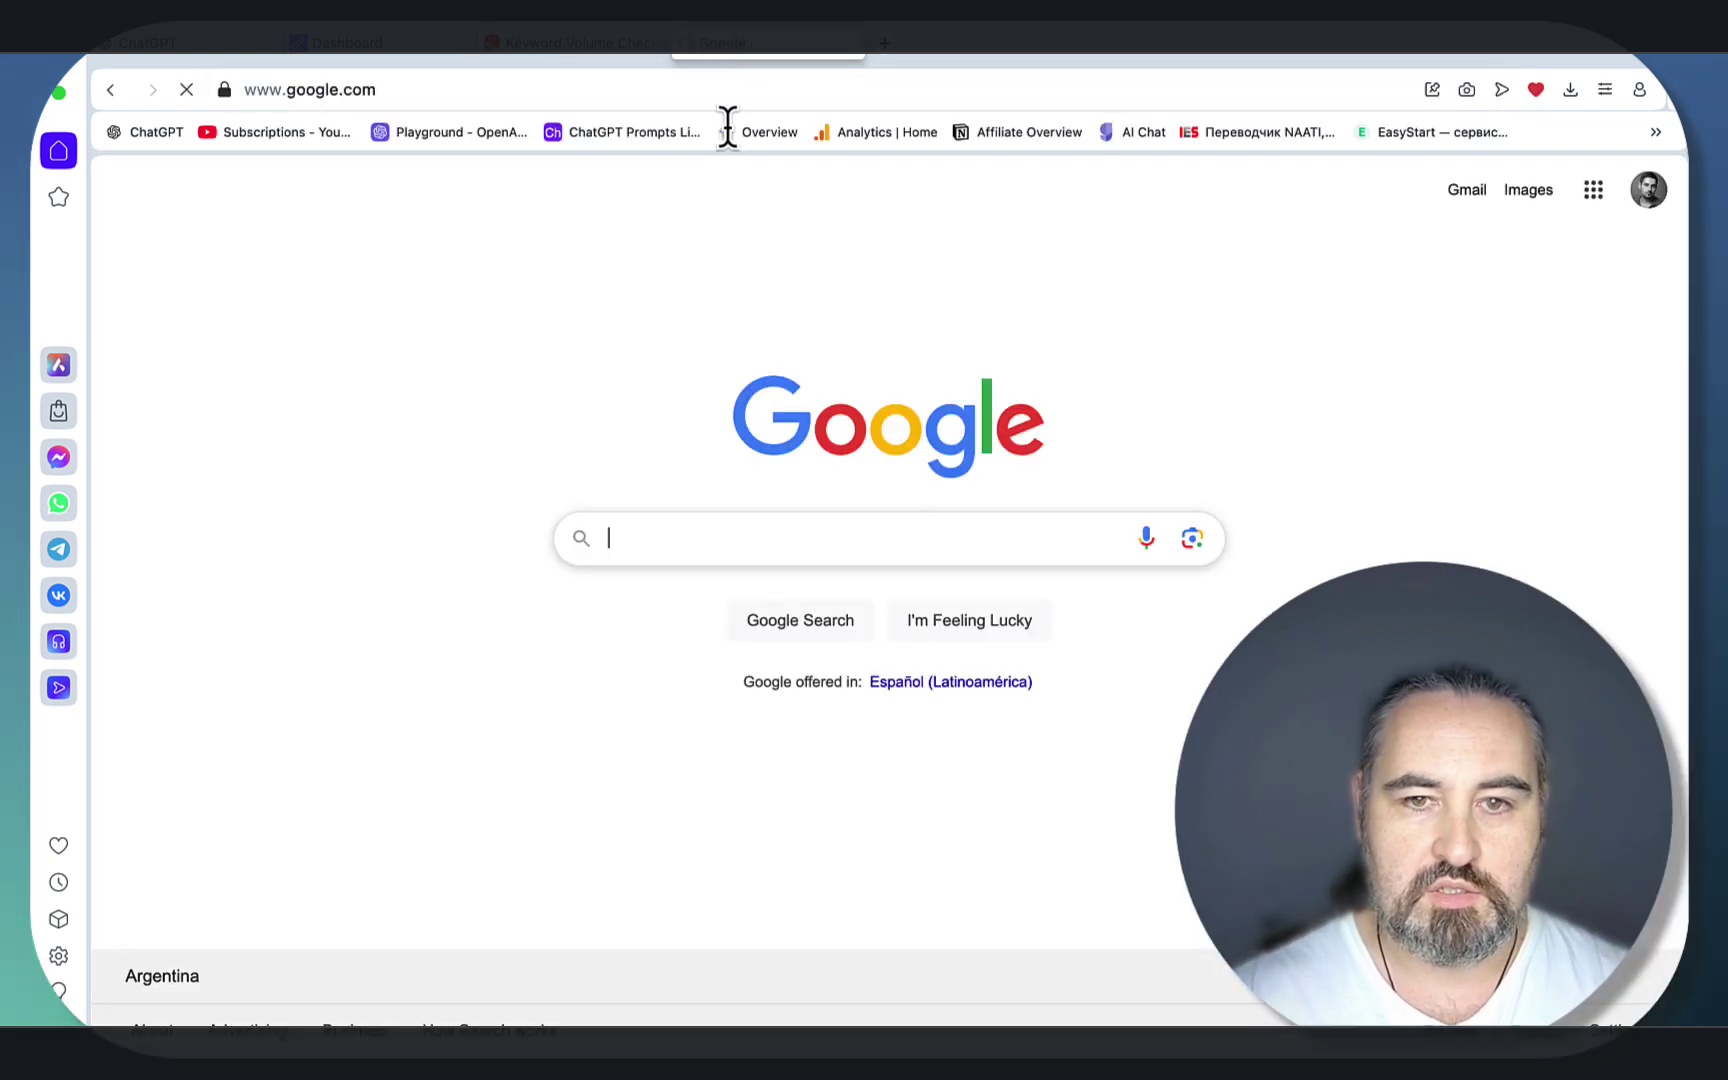
click(700, 538)
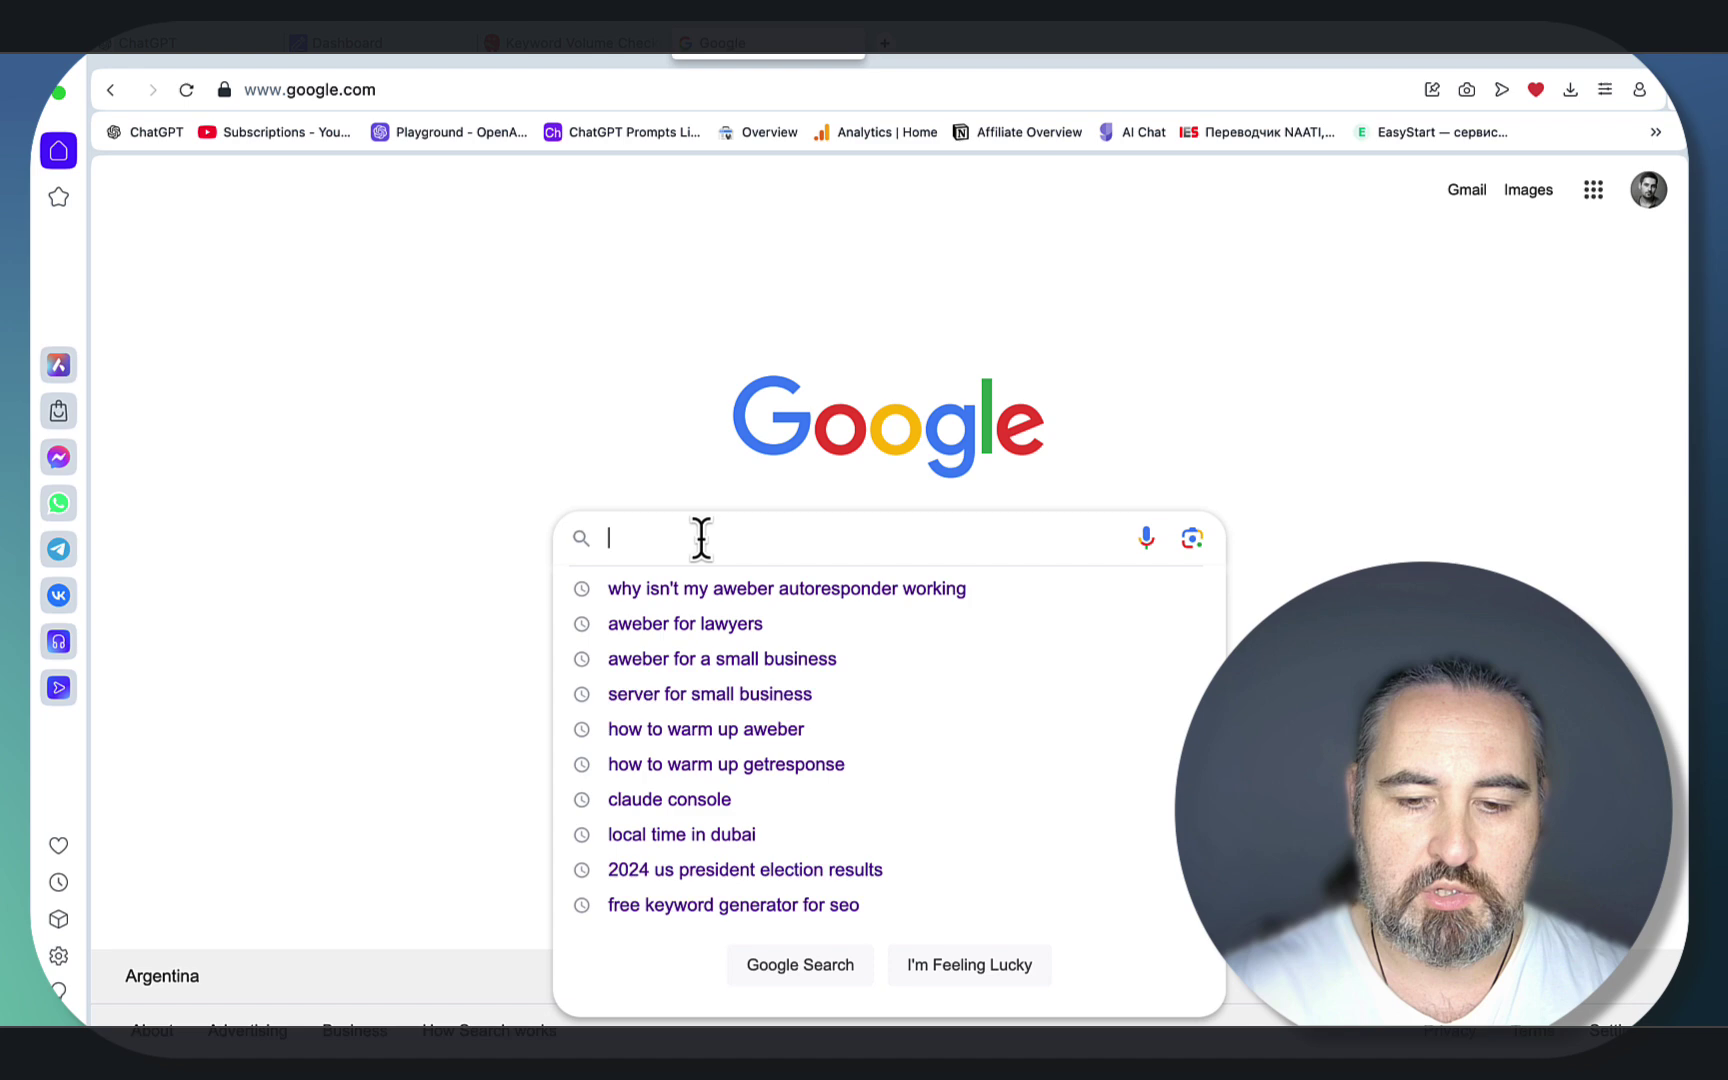
text(how)
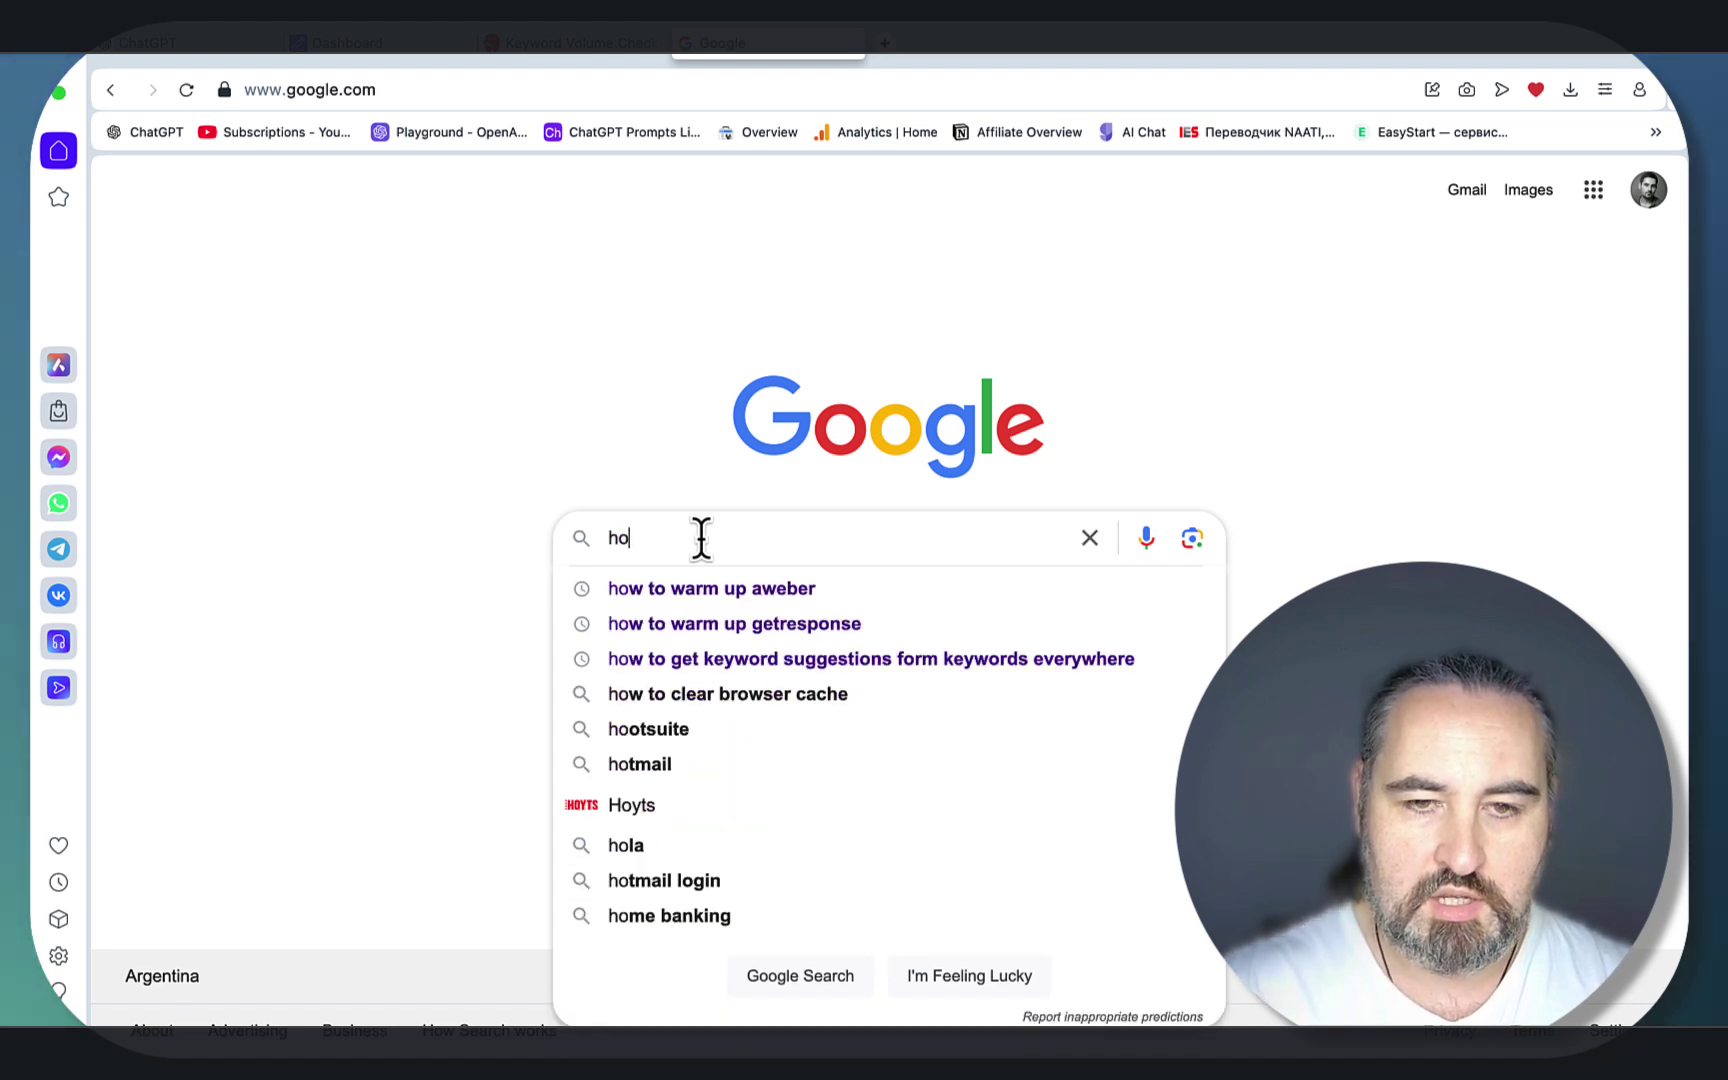
click(757, 599)
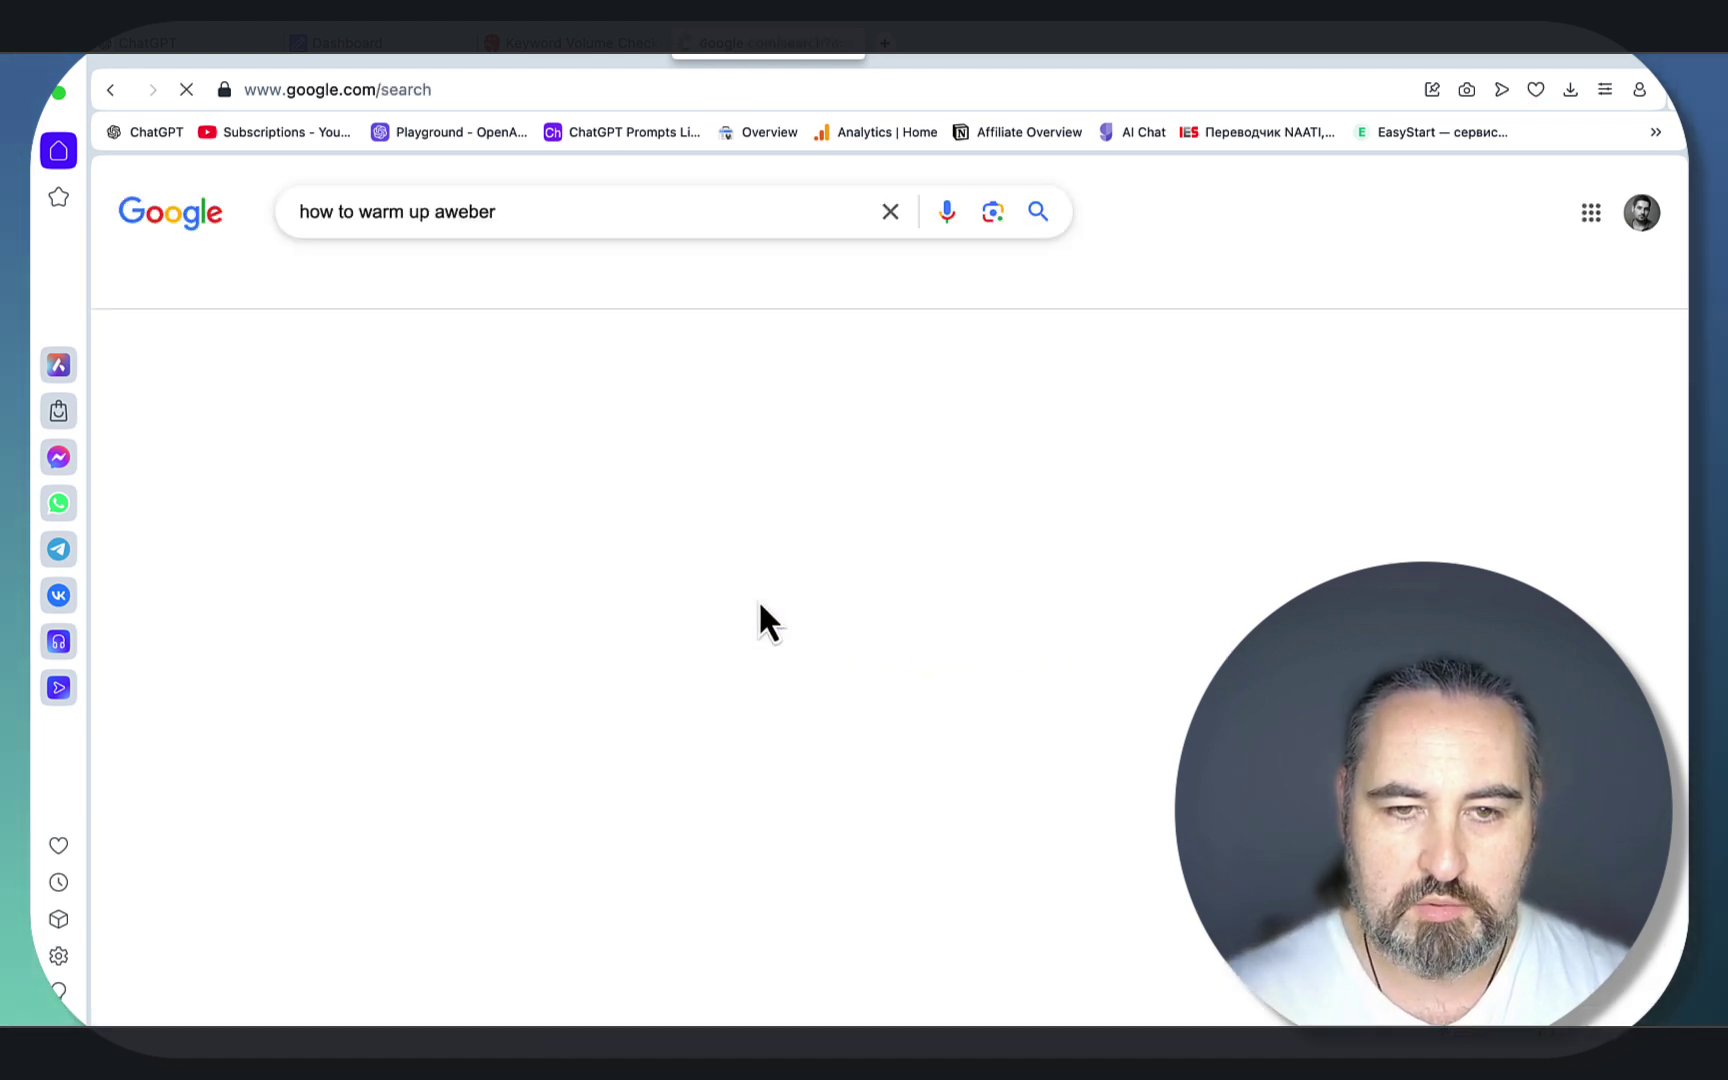
scroll(853, 398, down, 7)
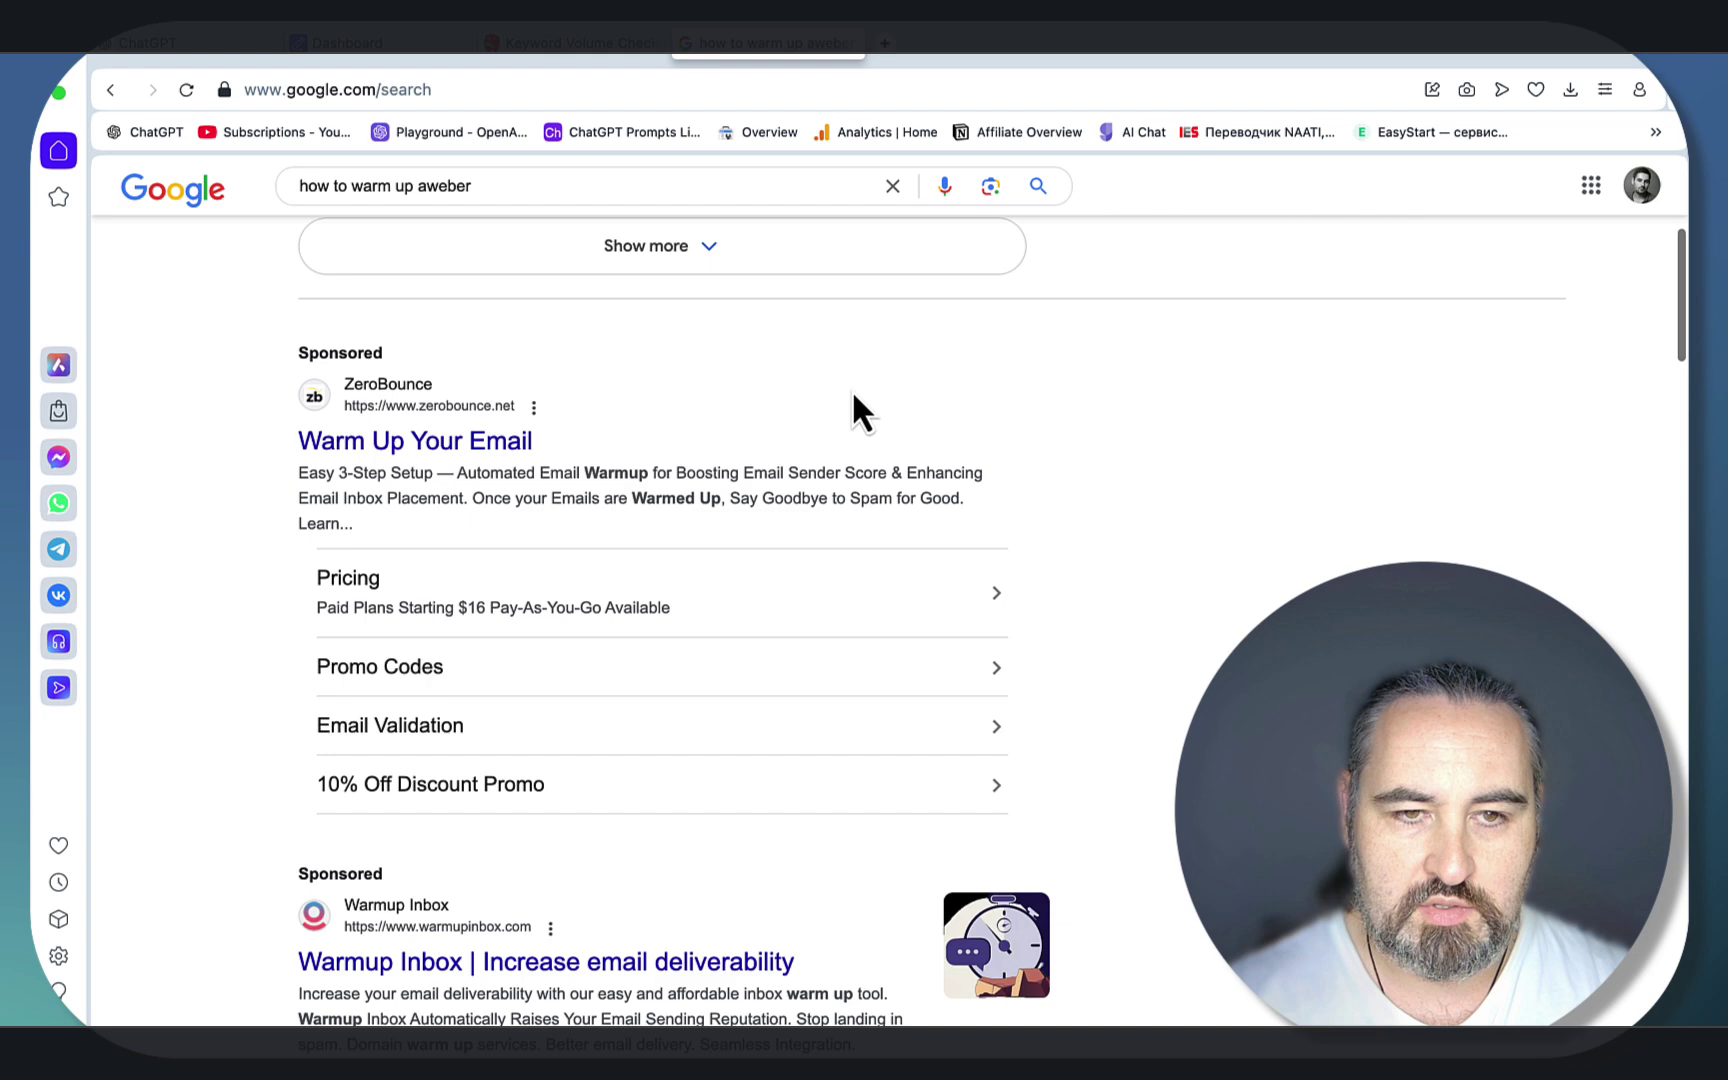
scroll(858, 405, down, 5)
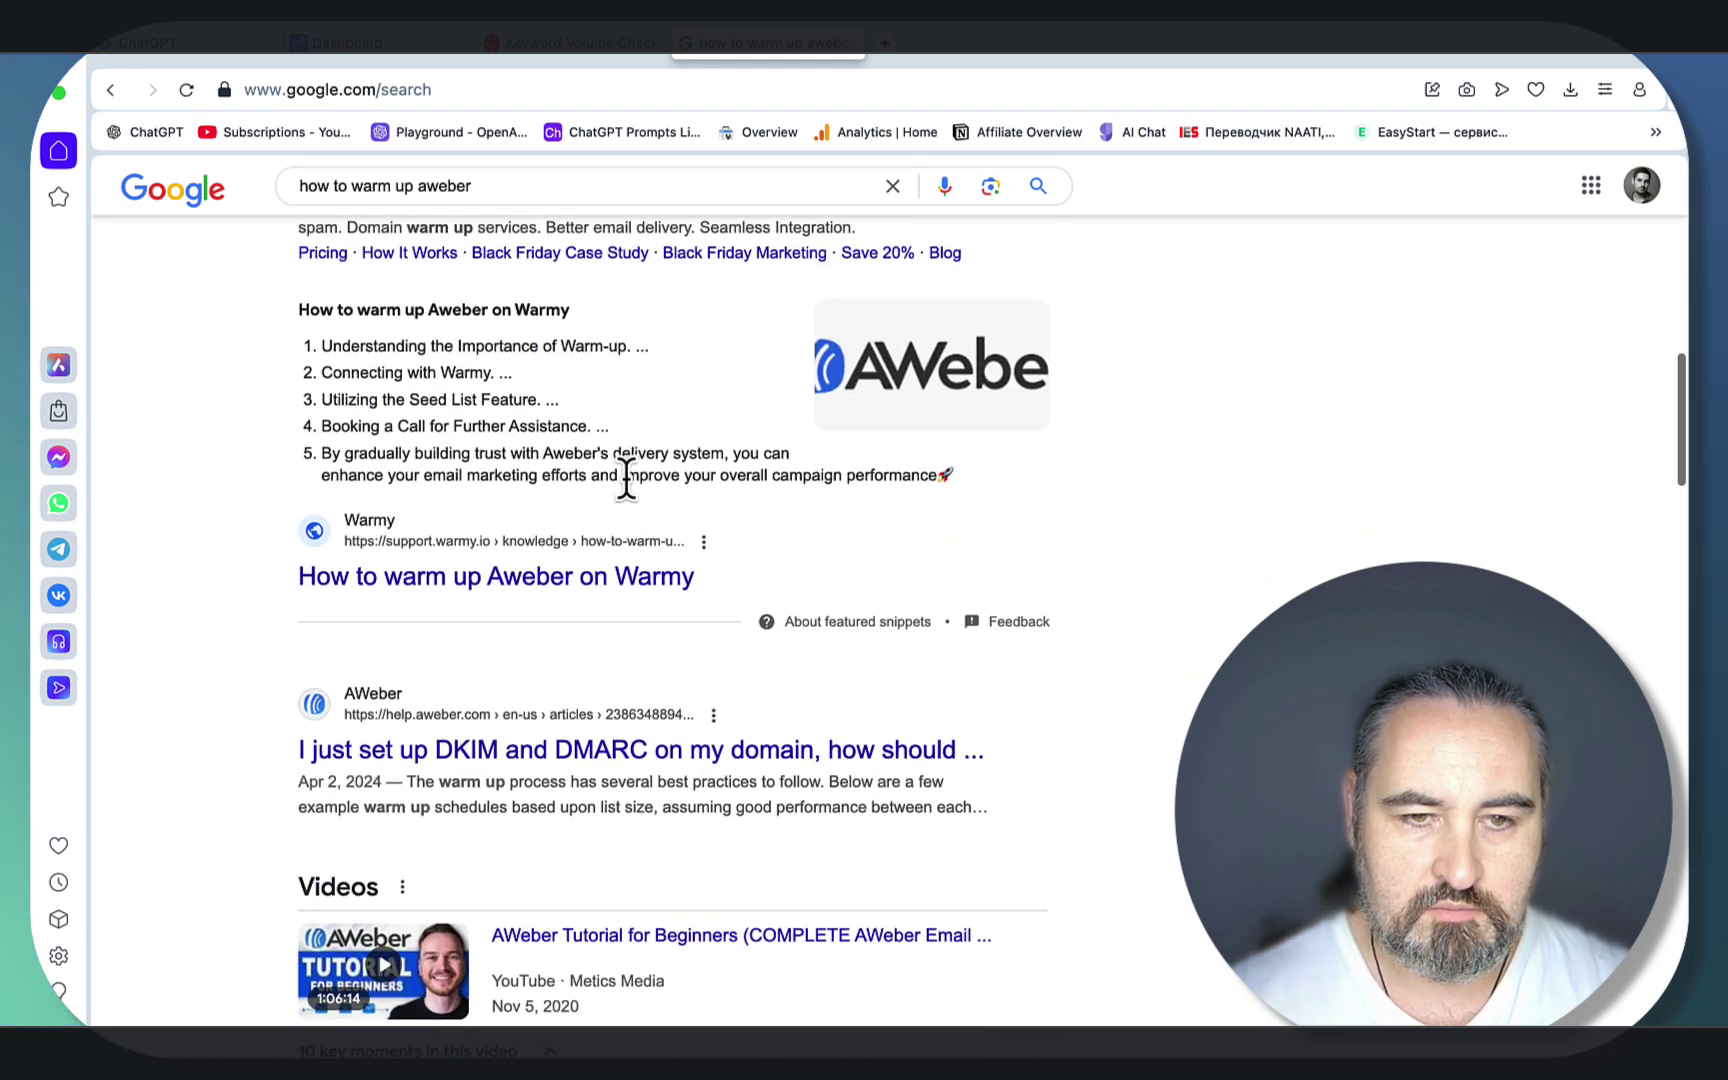
scroll(741, 694, down, 3)
scroll(741, 694, up, 2)
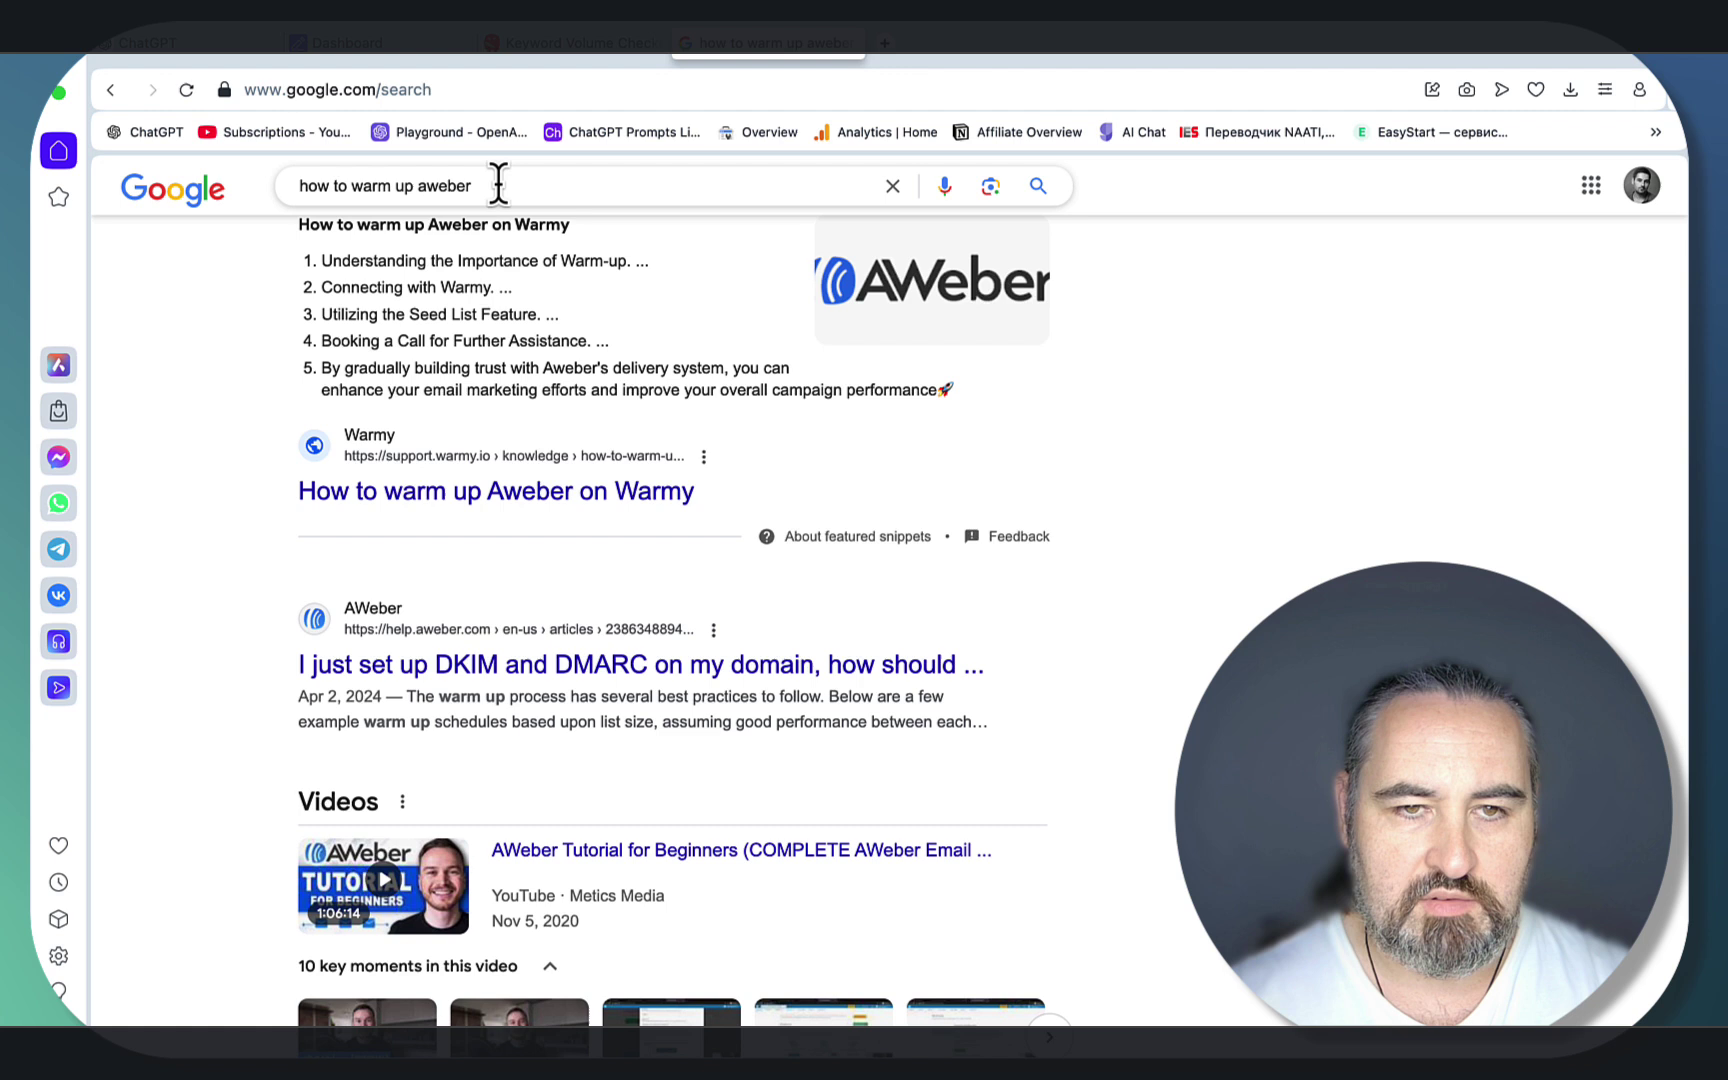
click(610, 370)
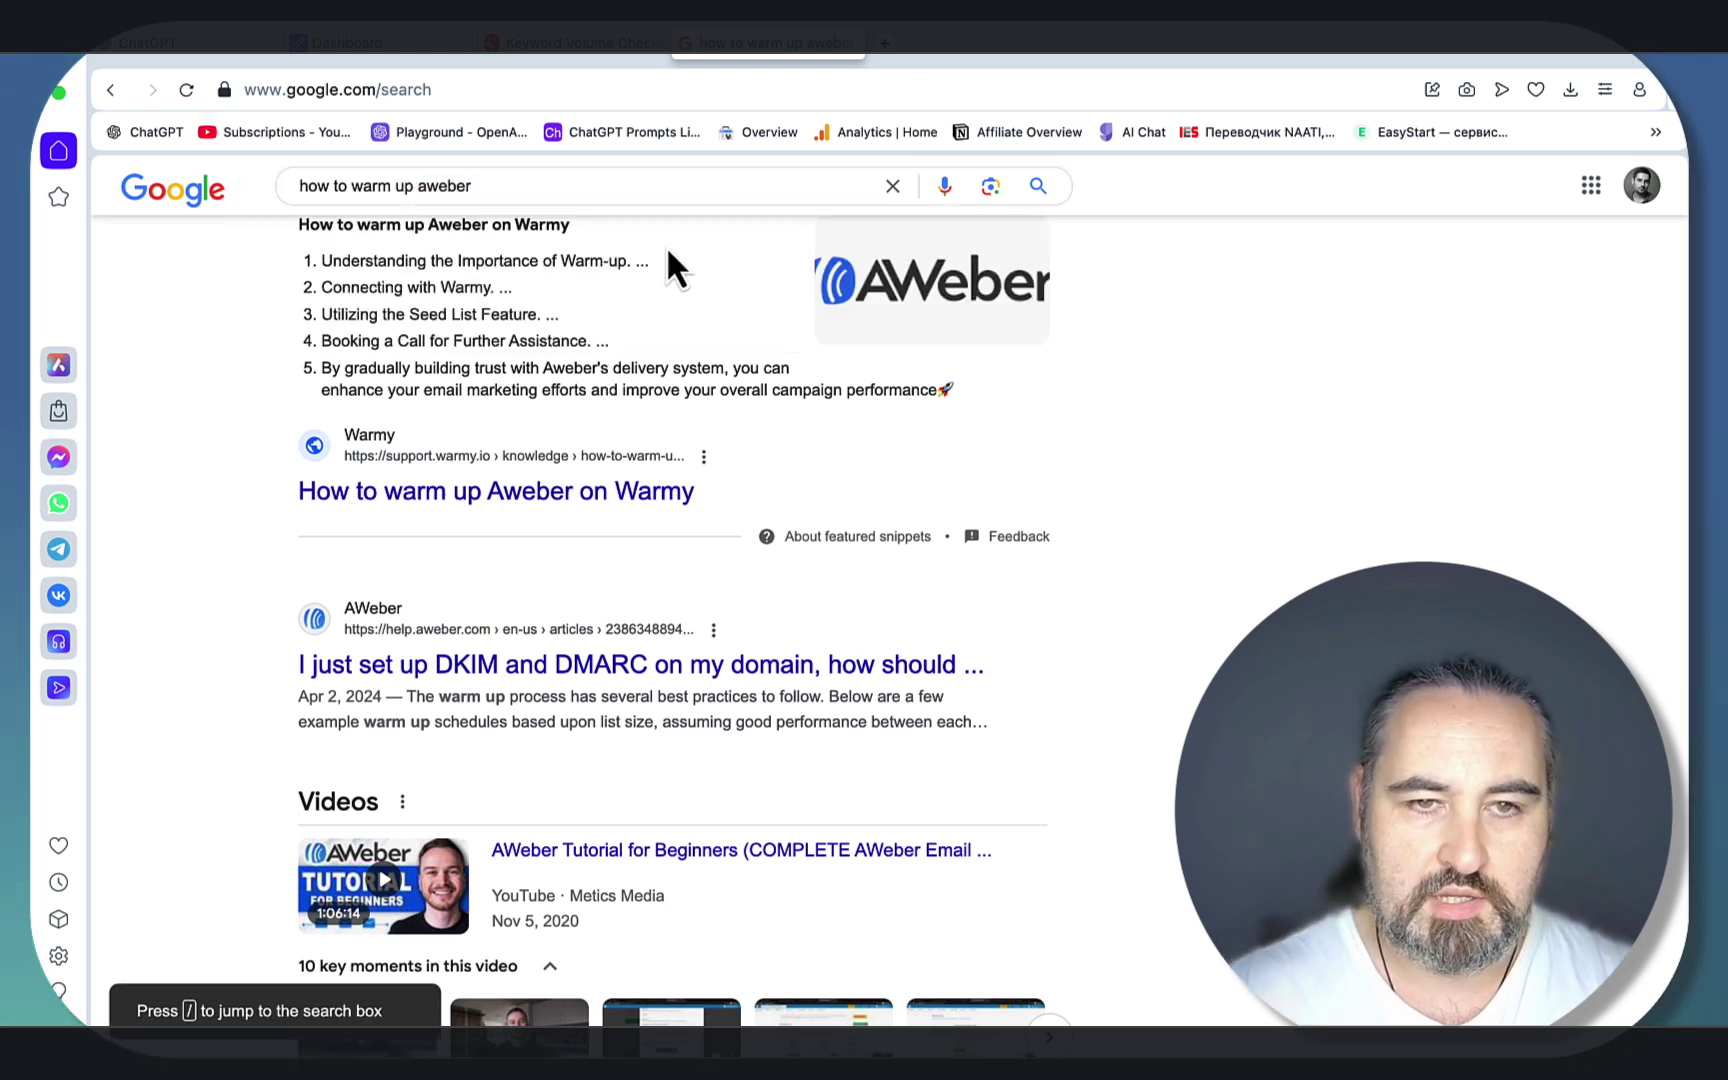
Step: Change the search to 'how to warm up getresponse' and review the warm-up tips
double_click(450, 186)
text(getresponse)
key(Return)
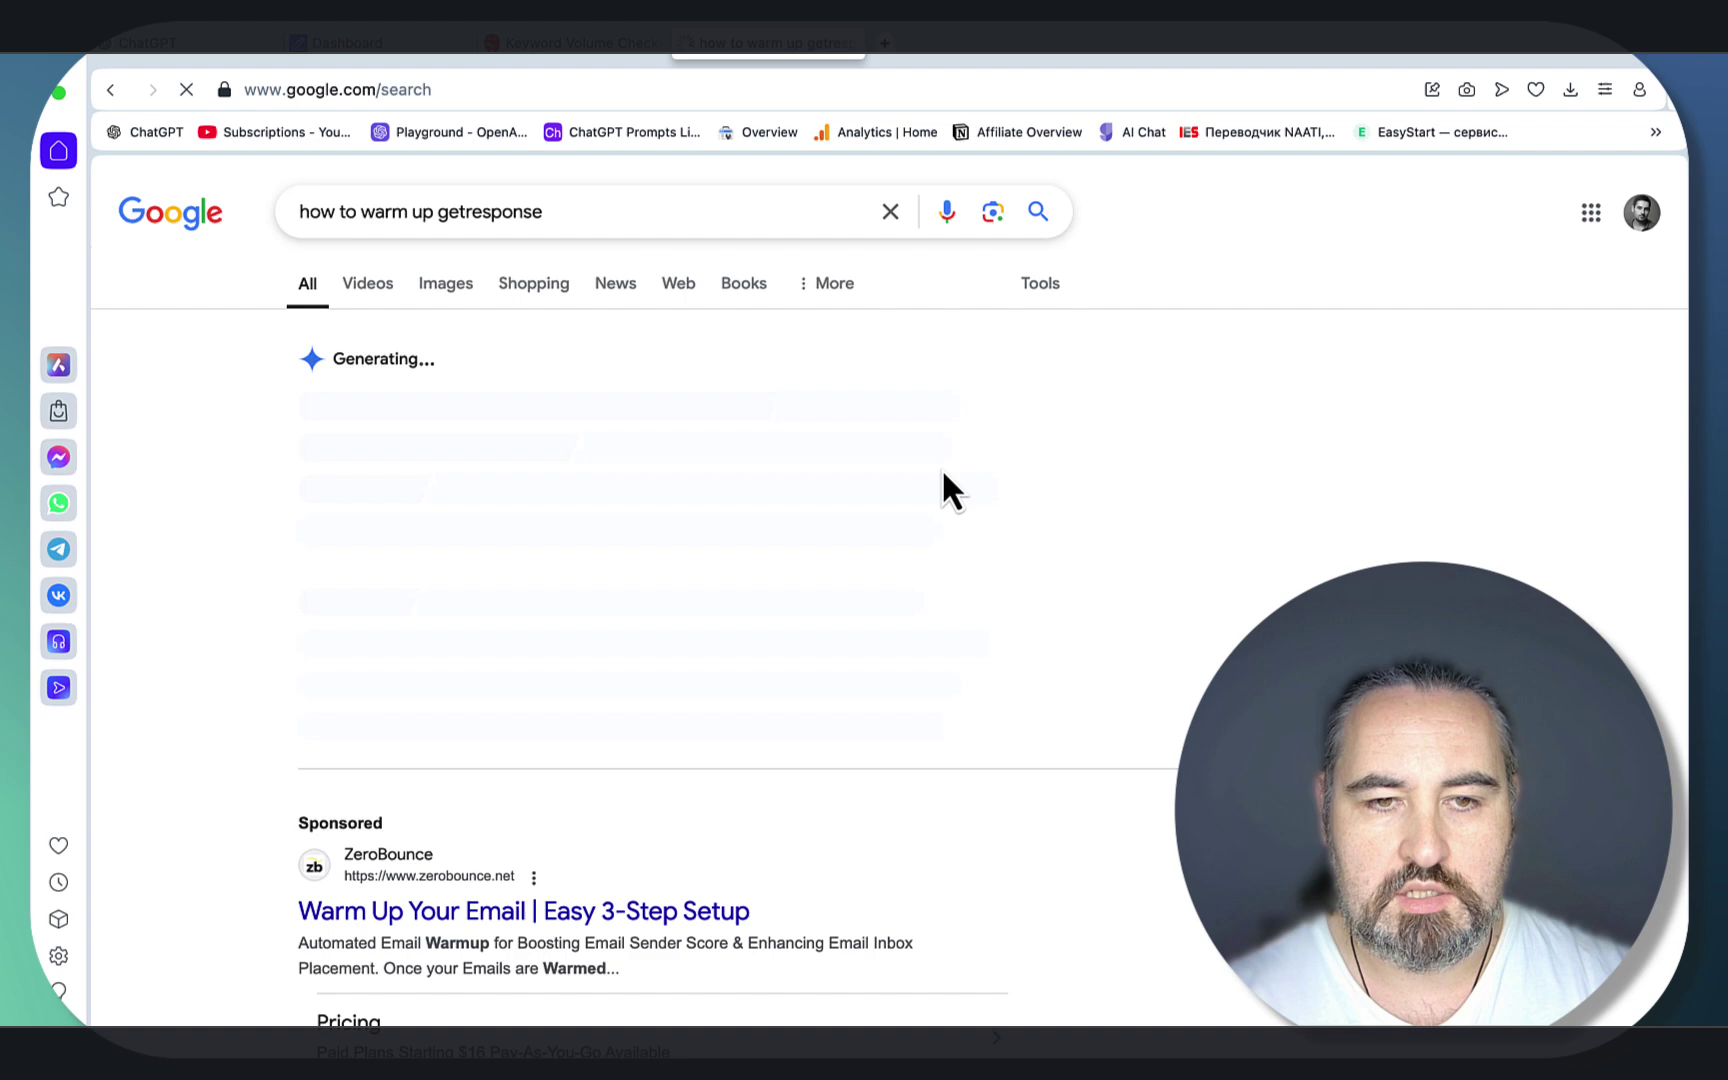
scroll(941, 467, down, 8)
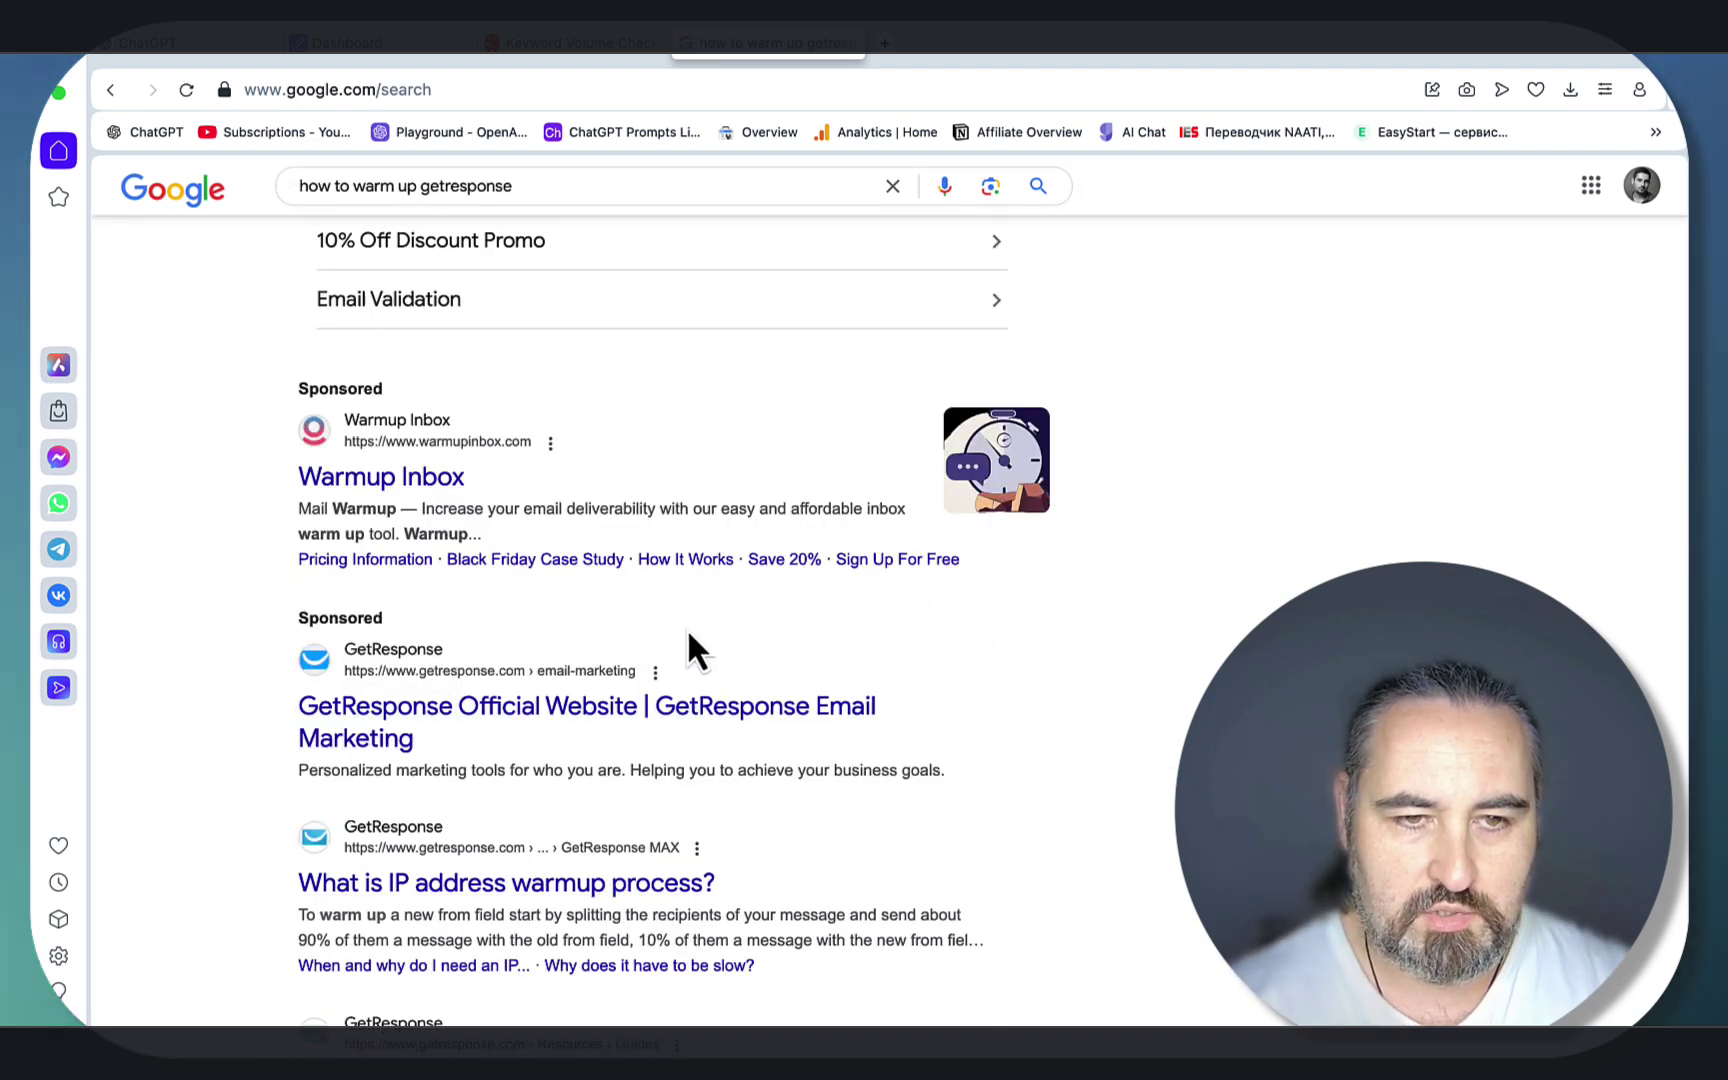
scroll(765, 570, up, 8)
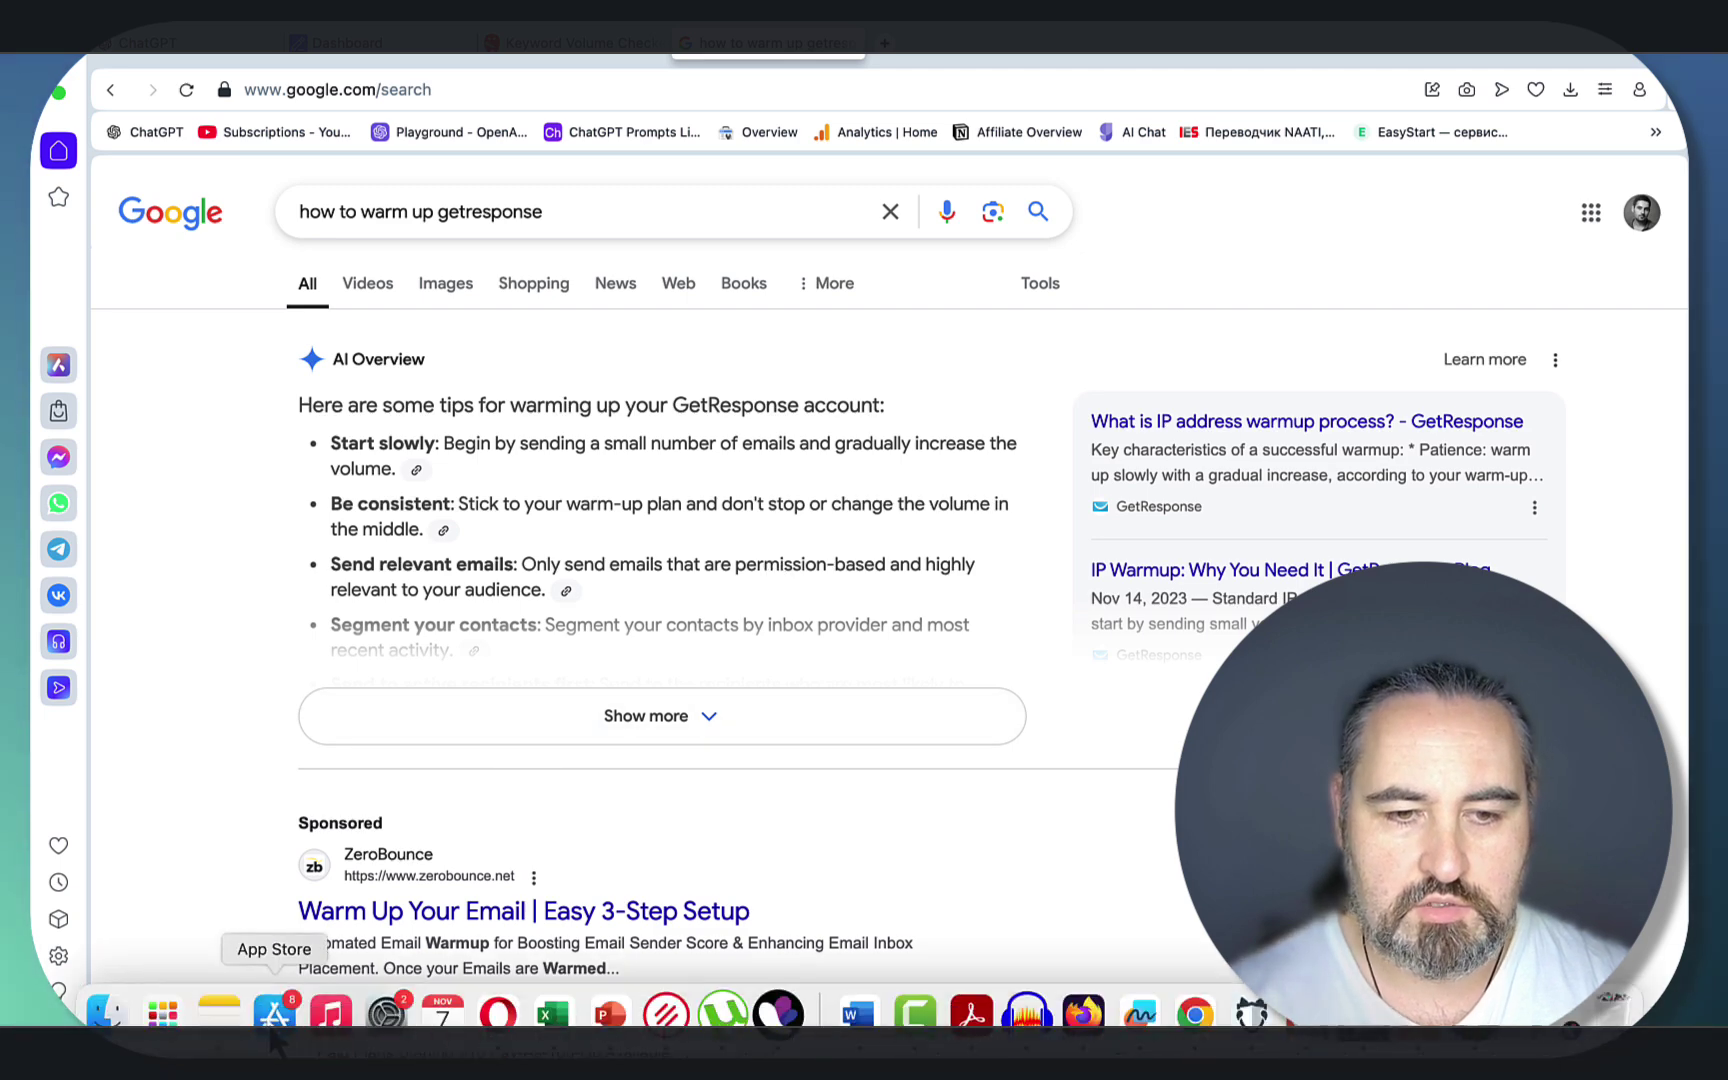
click(225, 45)
Step: In a fresh ChatGPT chat, ask for the 20 most popular email autoresponders
click(328, 185)
text(give me 20 most popular email auto responders)
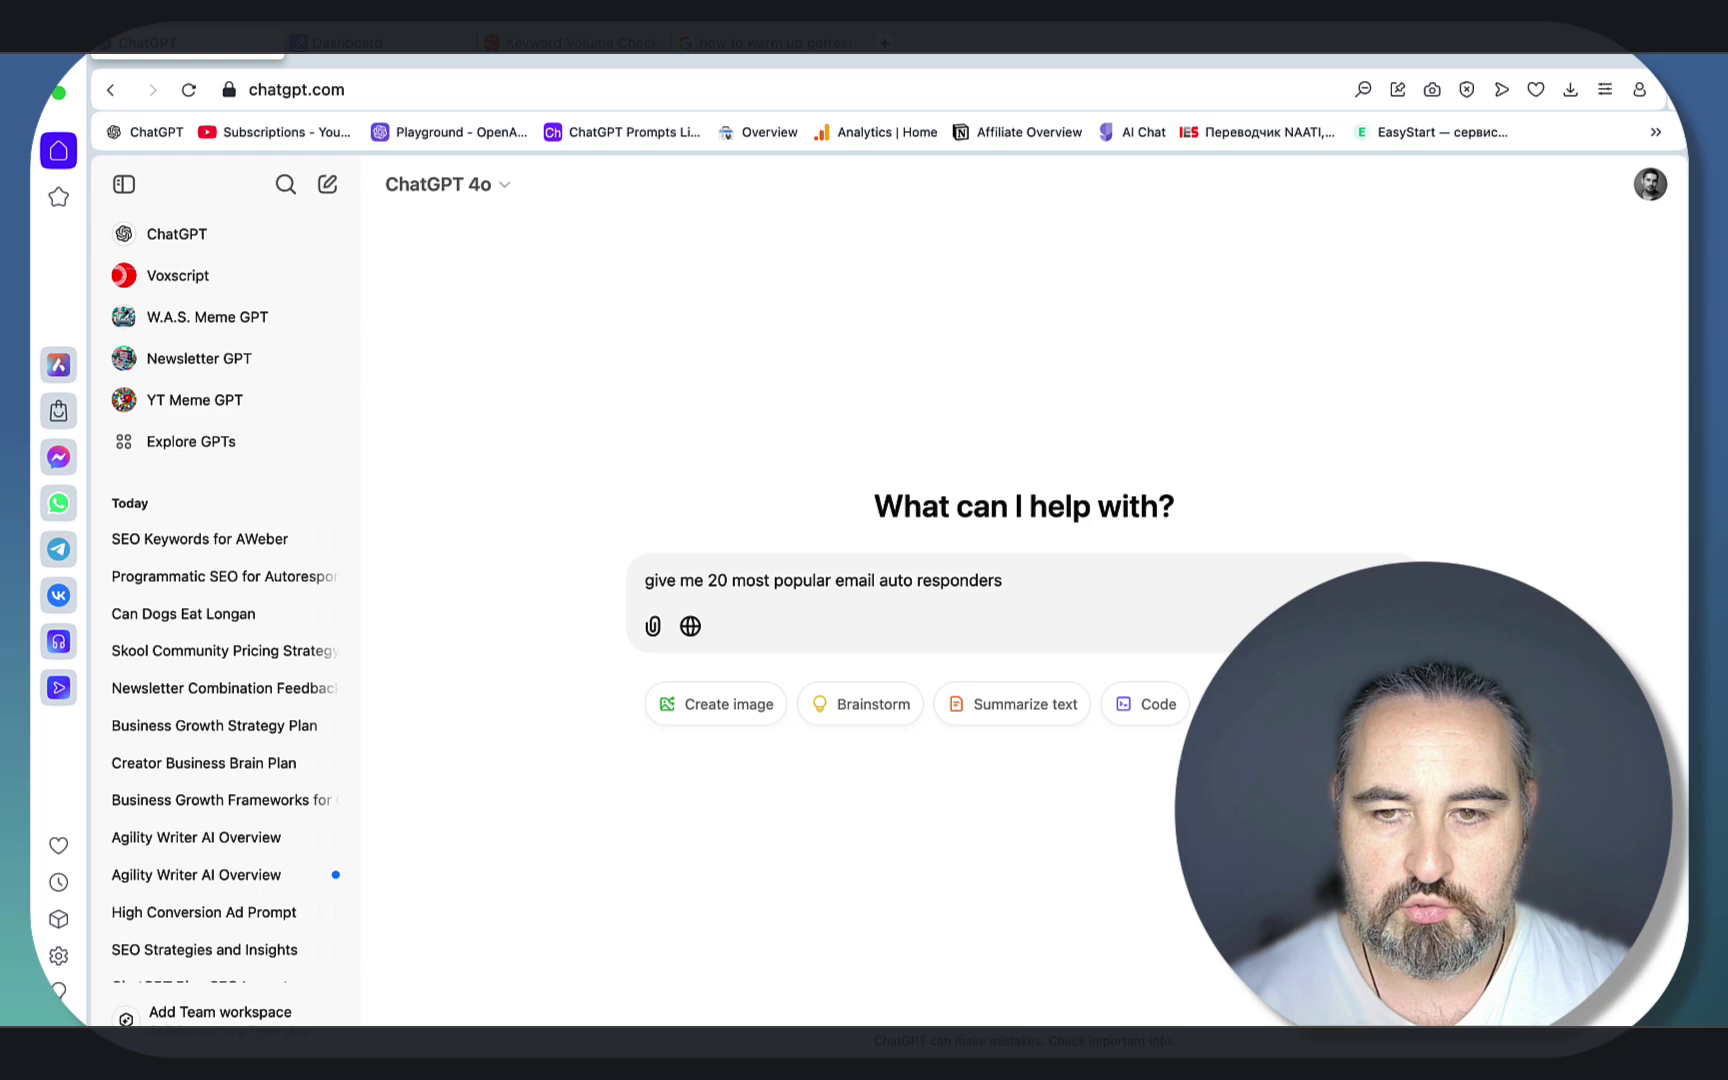
key(Return)
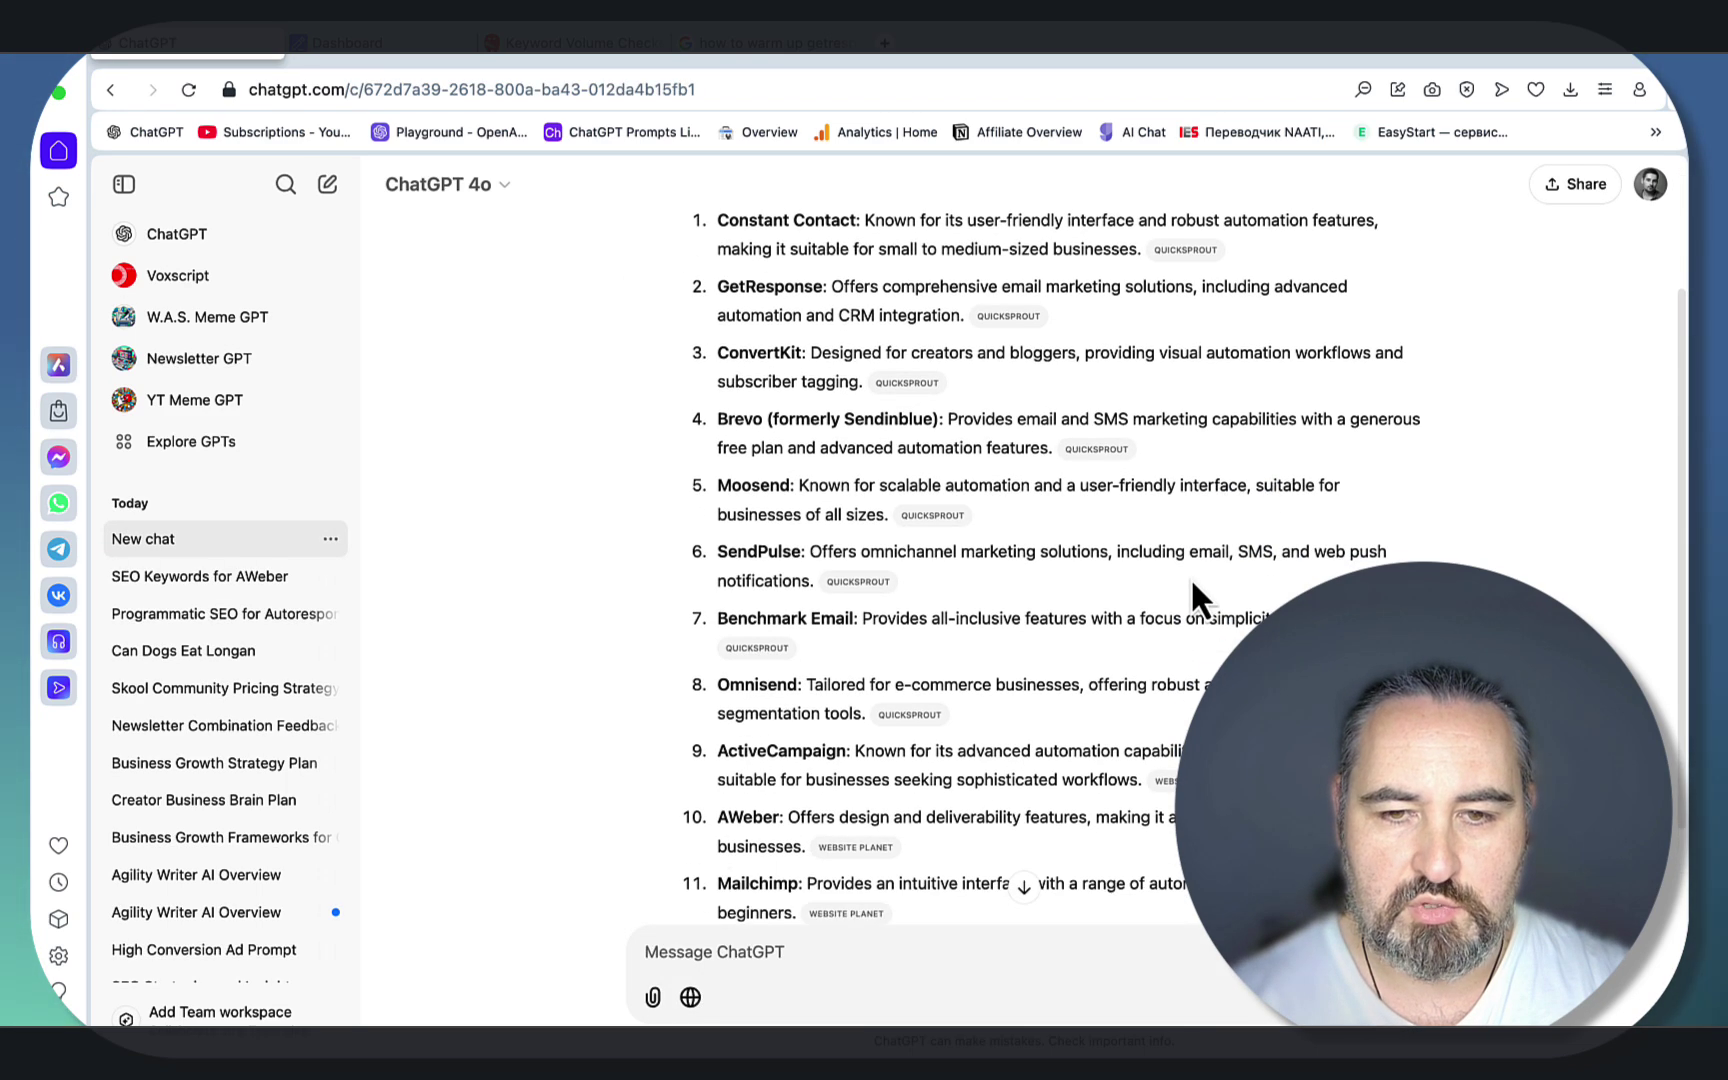
scroll(1194, 588, up, 10)
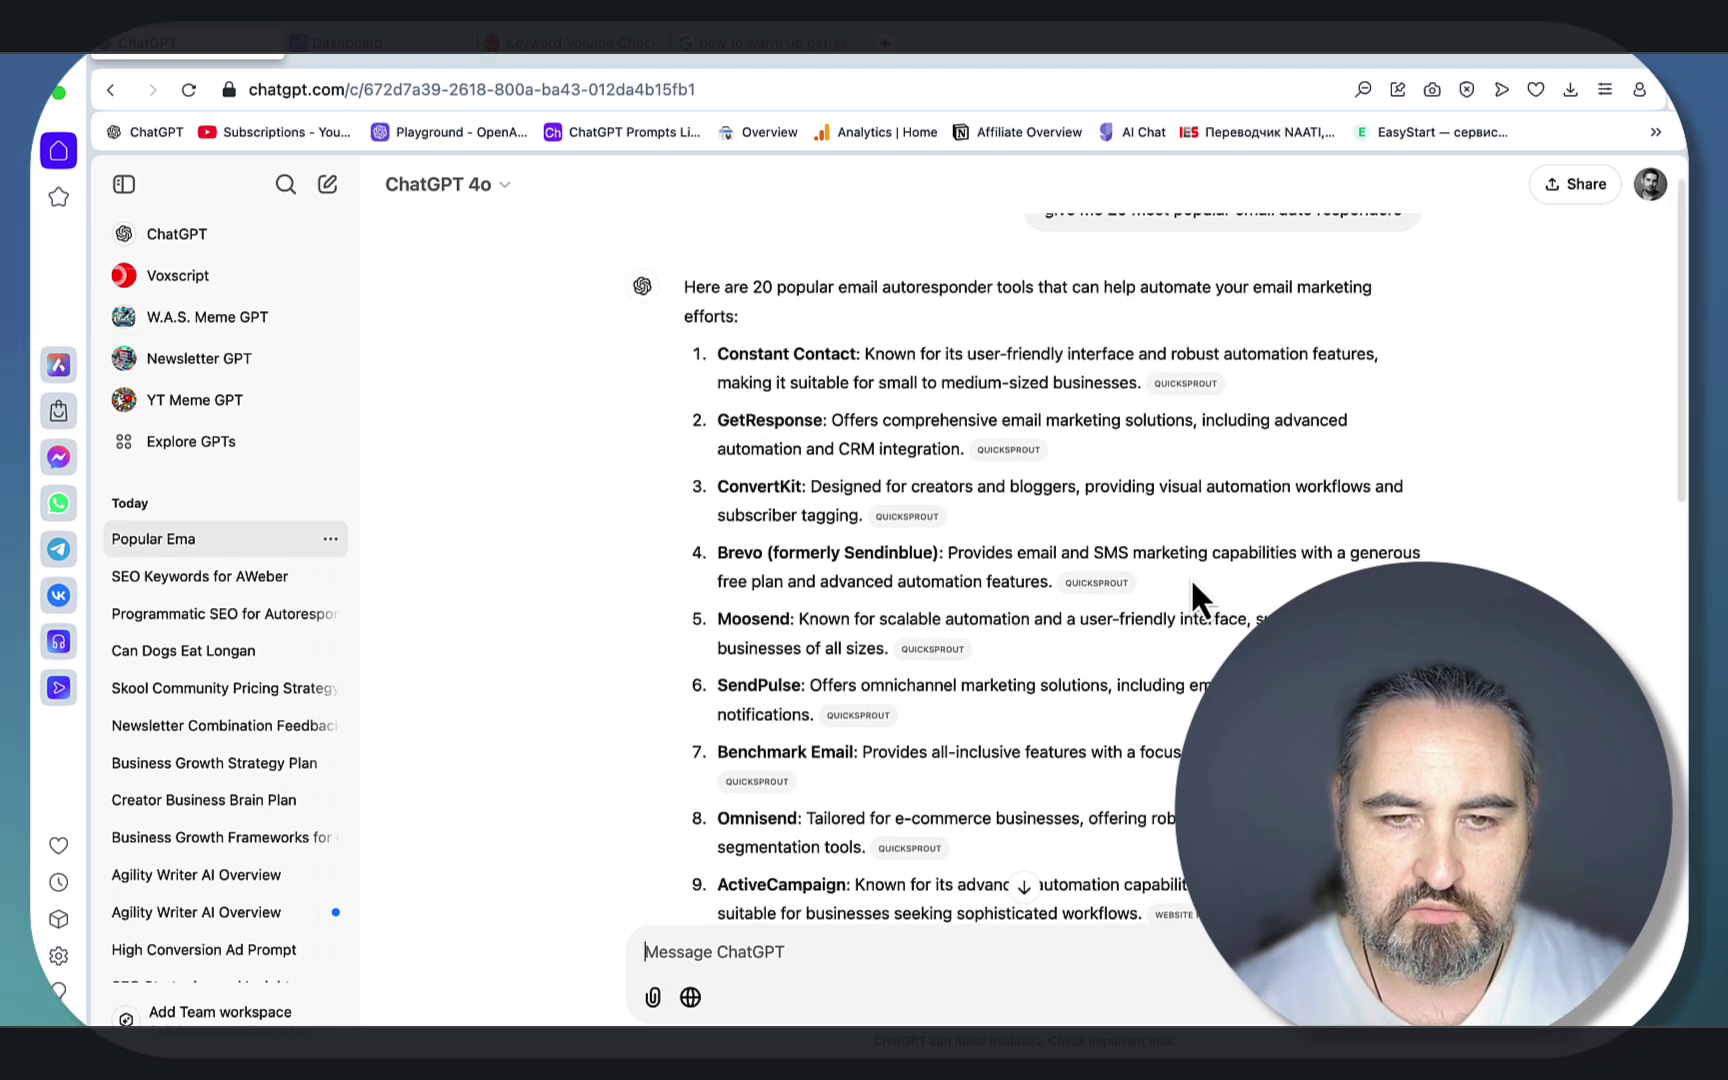
scroll(1193, 585, down, 15)
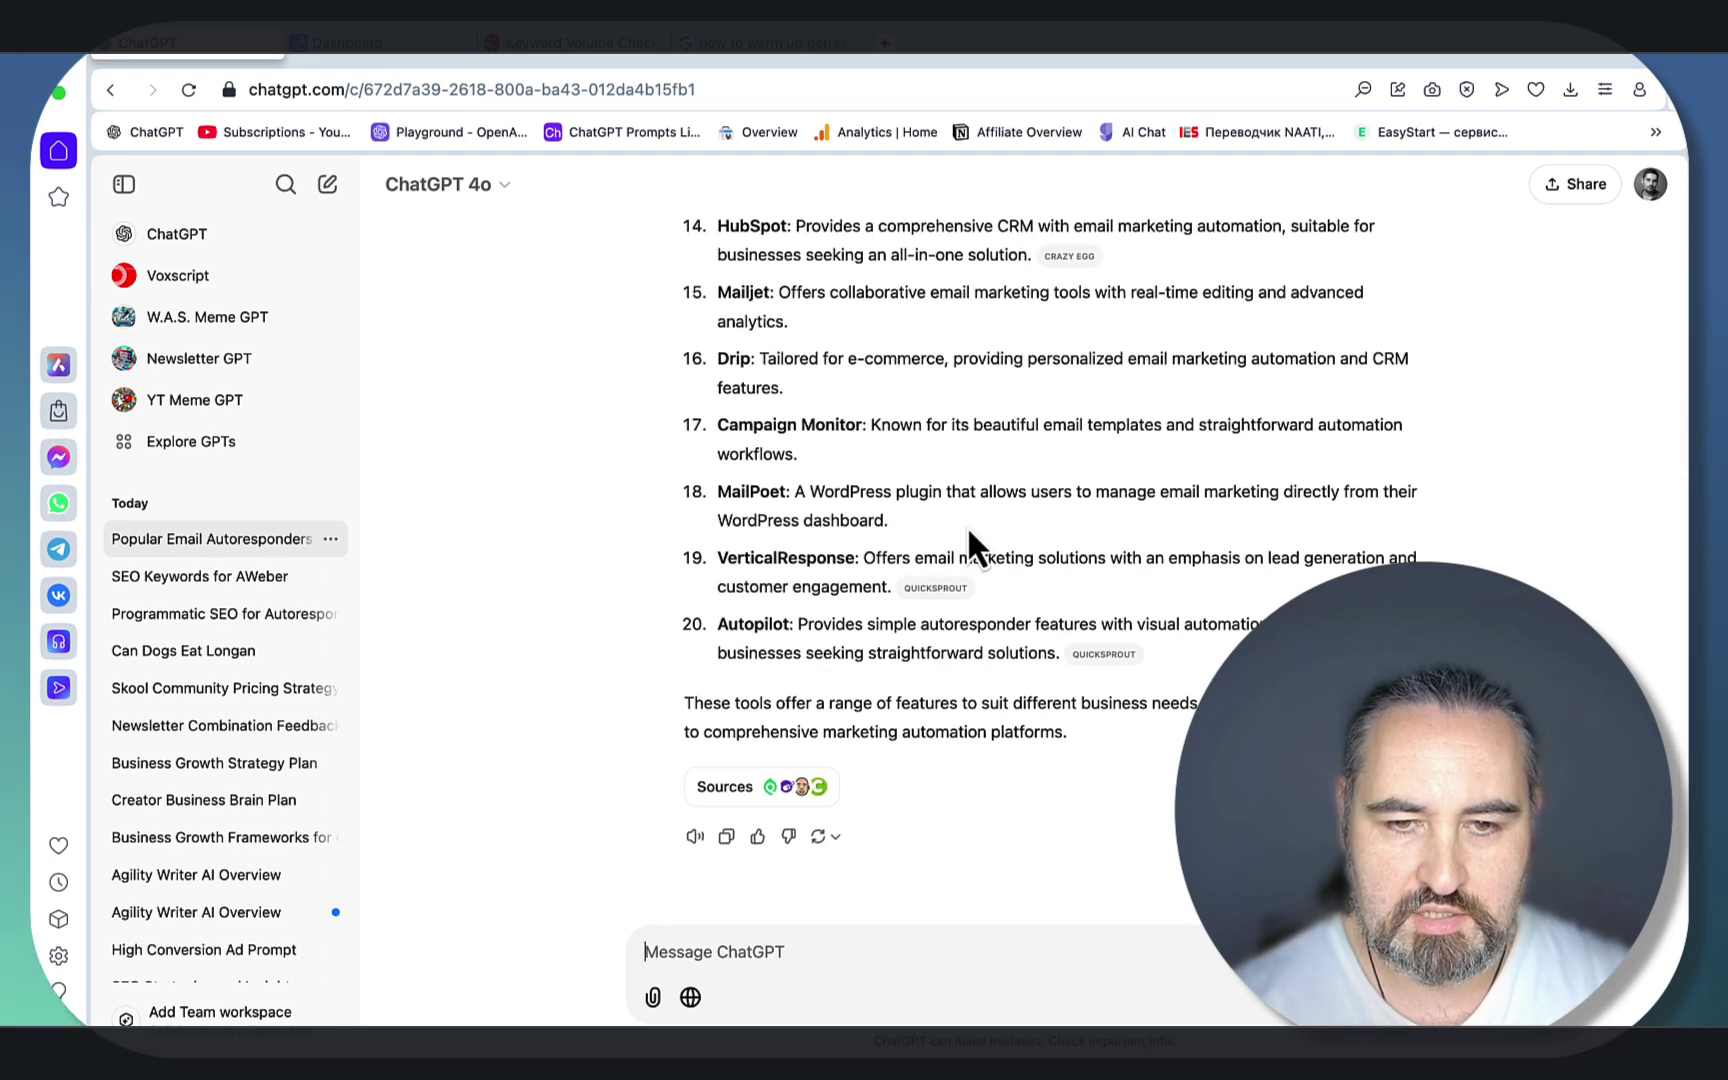
scroll(964, 540, up, 15)
Step: Turn the autoresponder list into 20 'How to warm up [tool]?' keywords, Constant Contact through Autopilot
right_click(699, 1005)
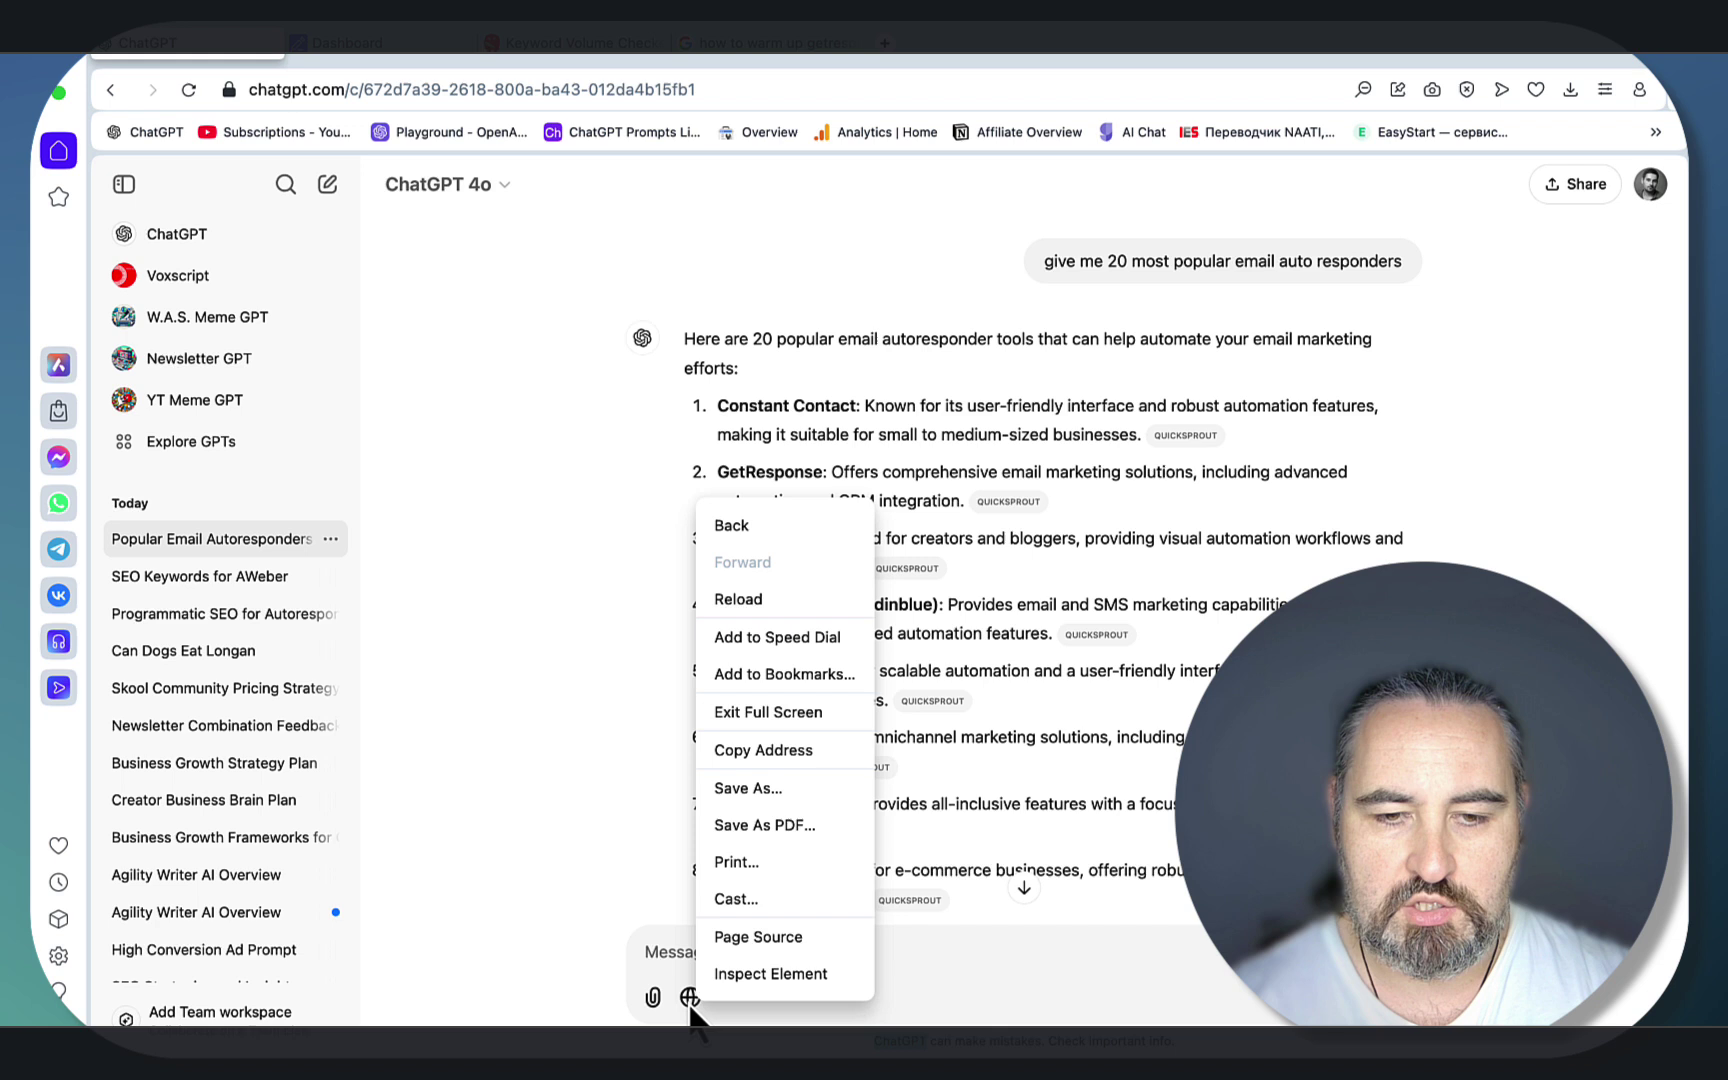
click(690, 1000)
click(690, 997)
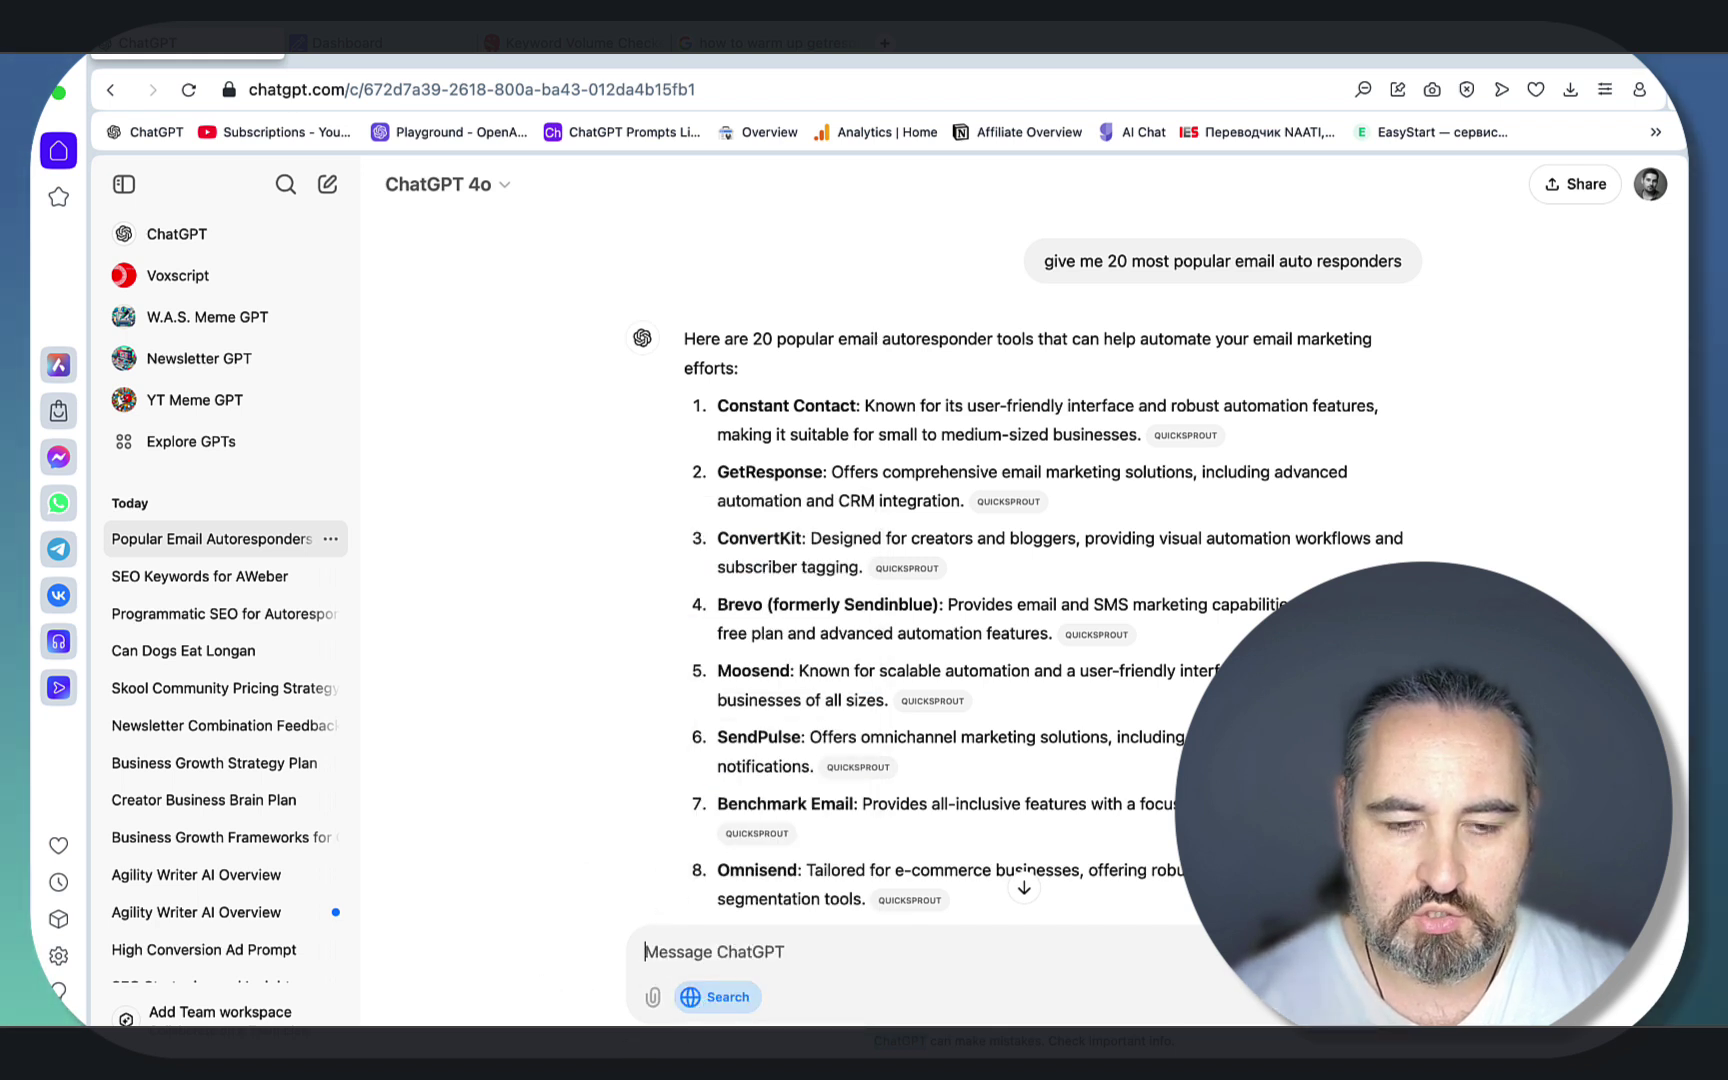
click(690, 997)
key(super+v)
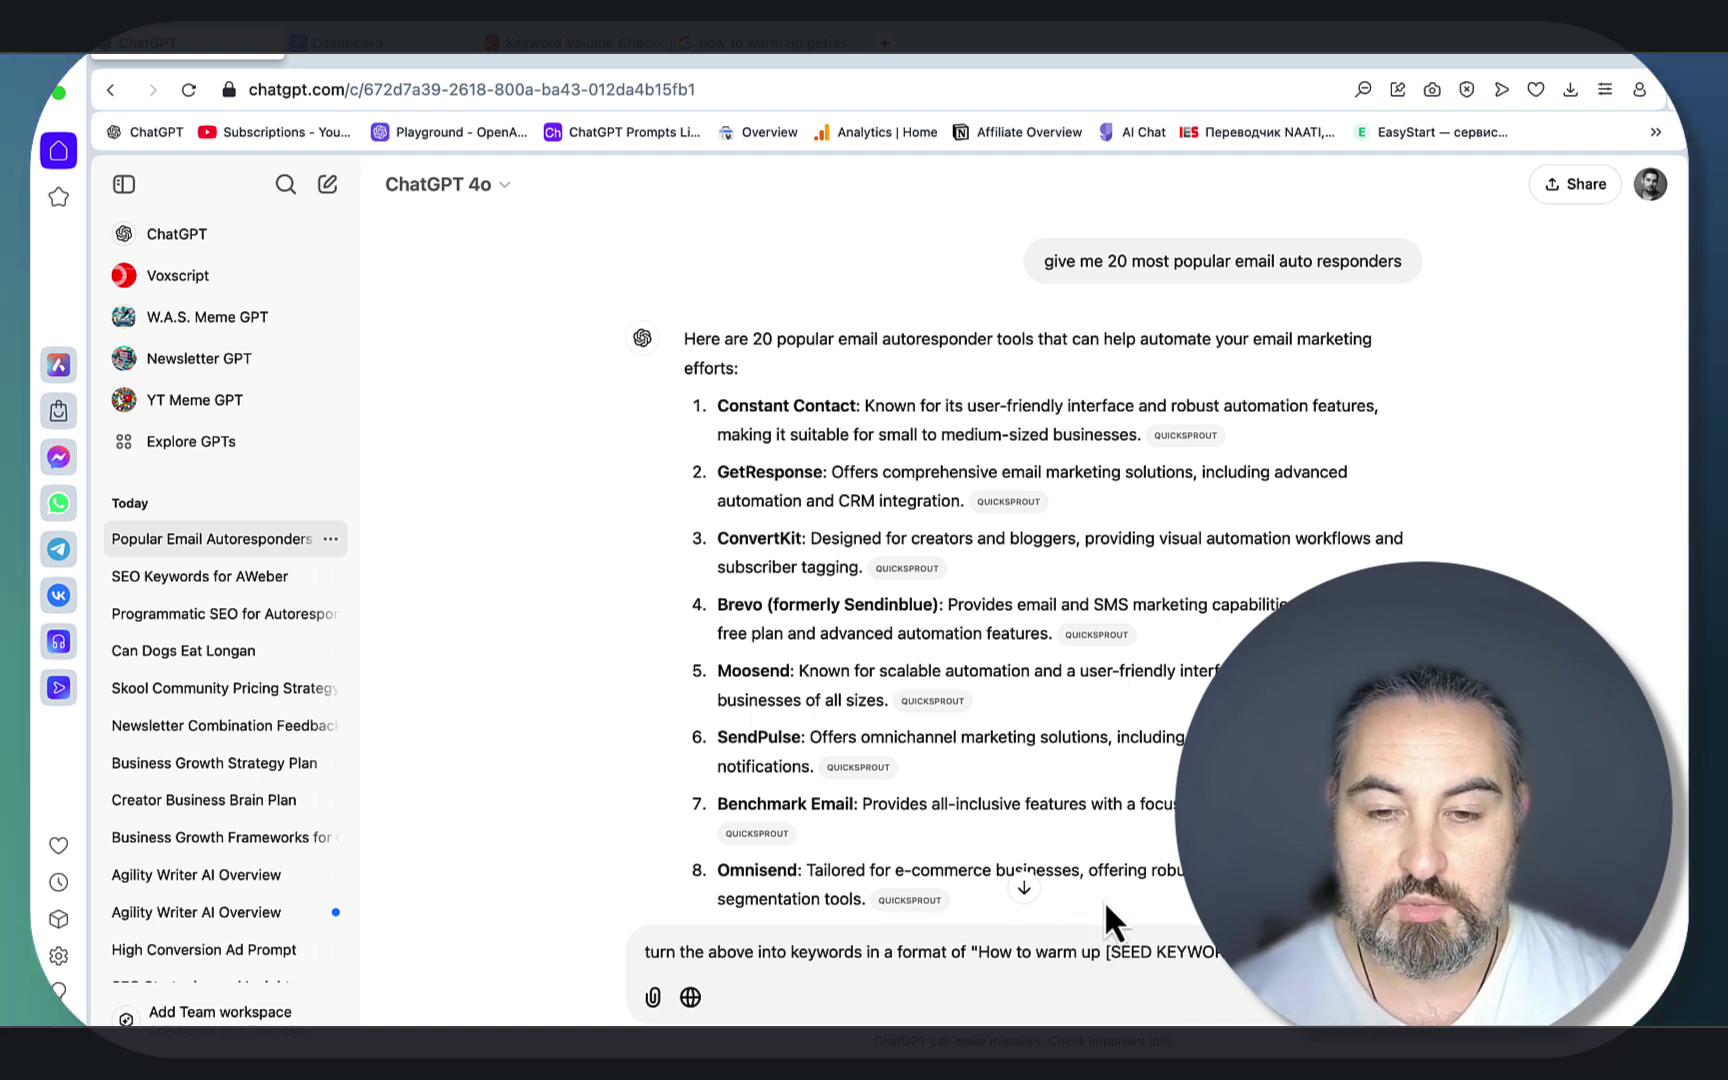
scroll(1103, 899, down, 2)
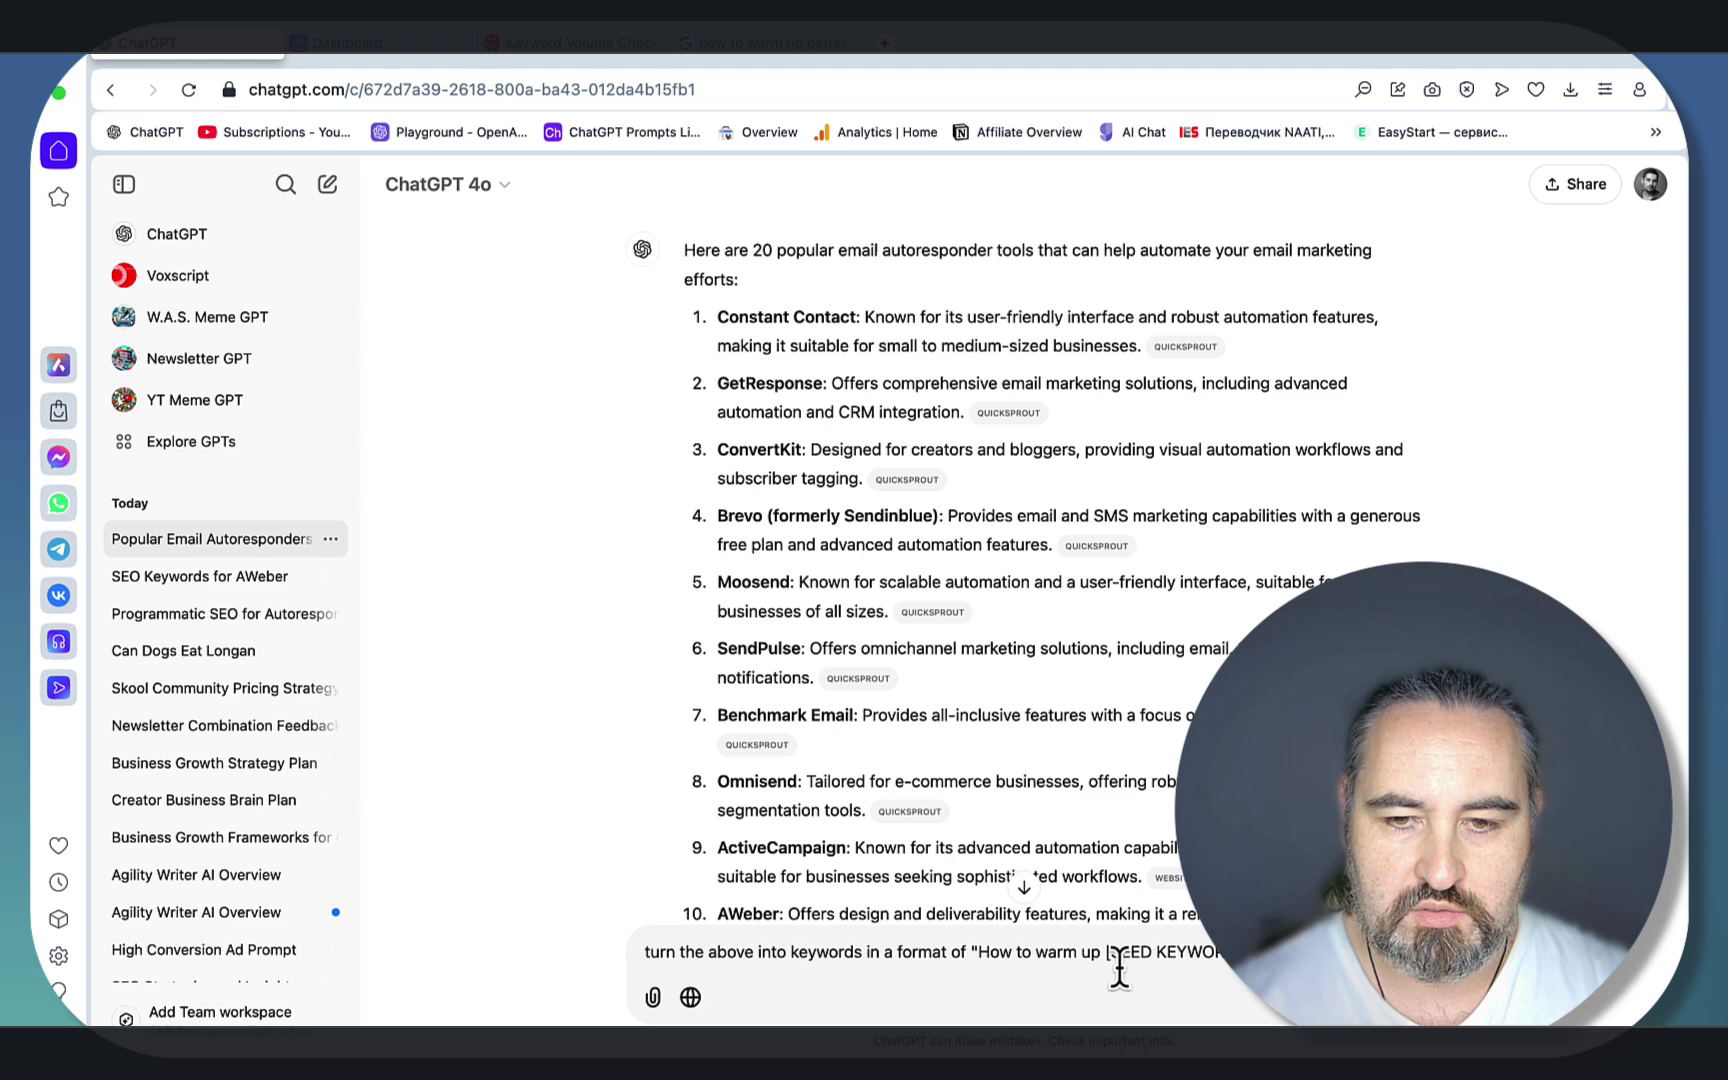
key(Return)
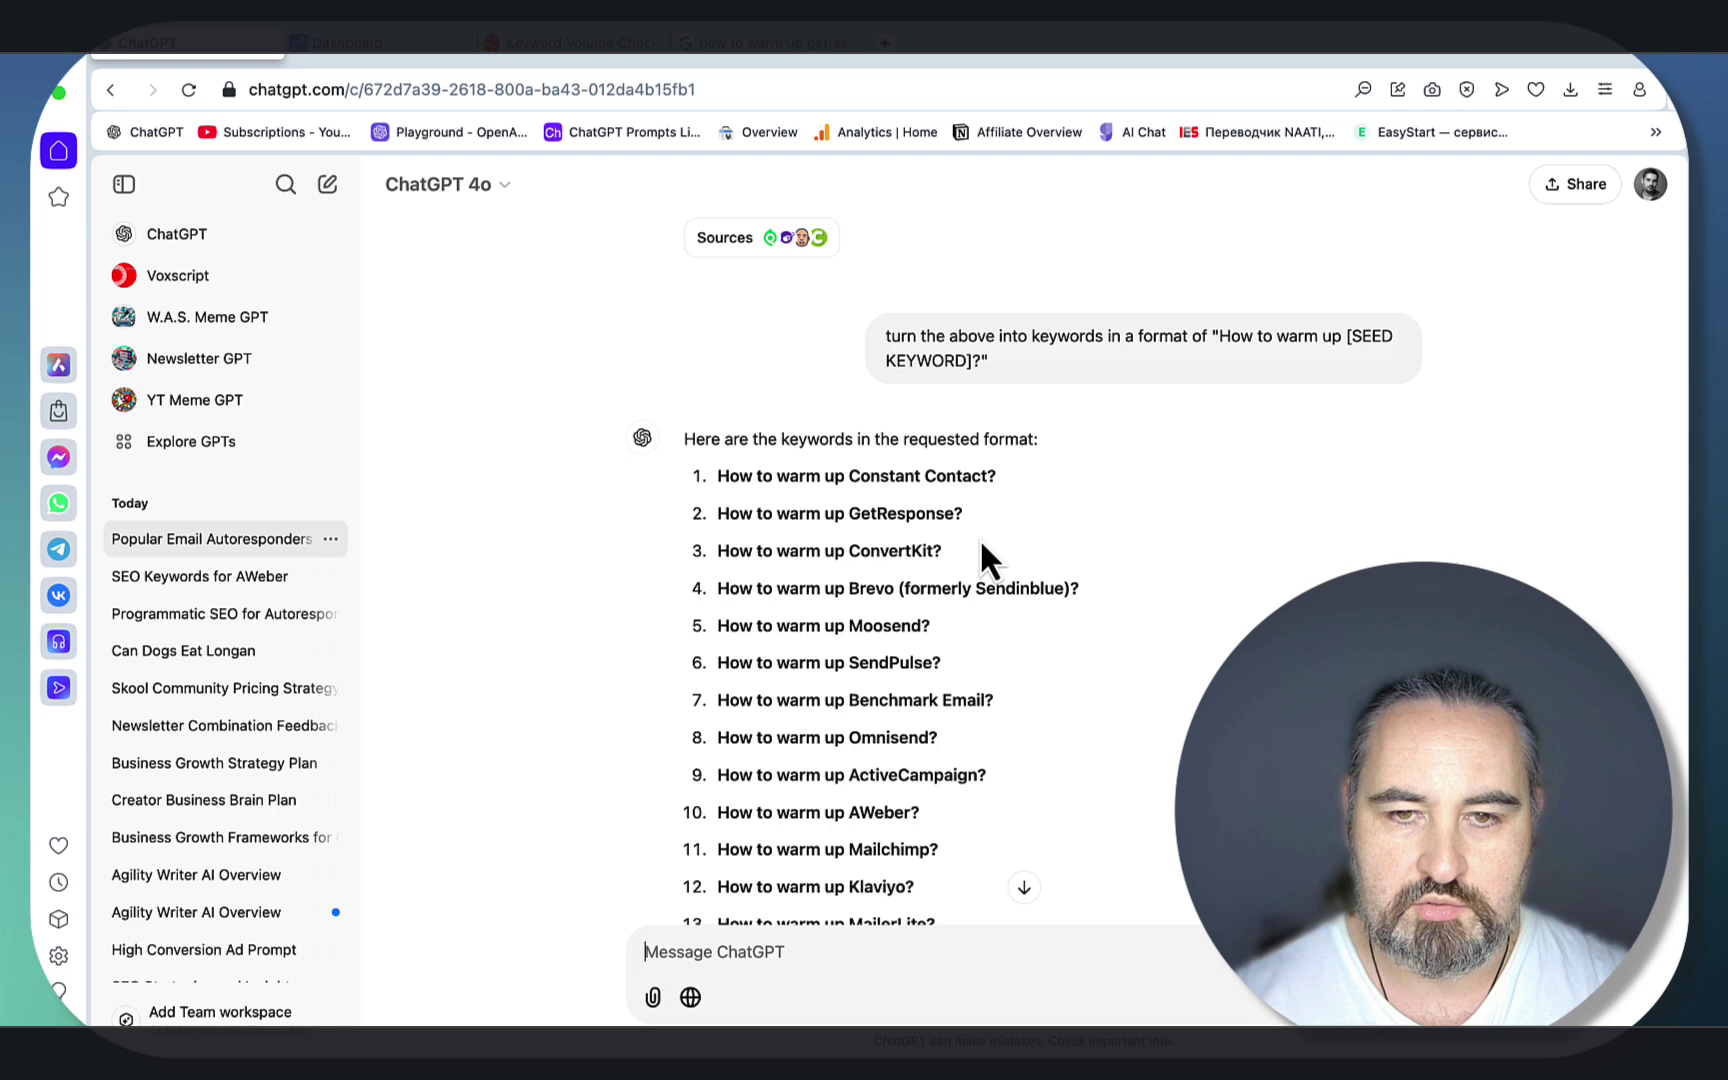
scroll(961, 688, down, 5)
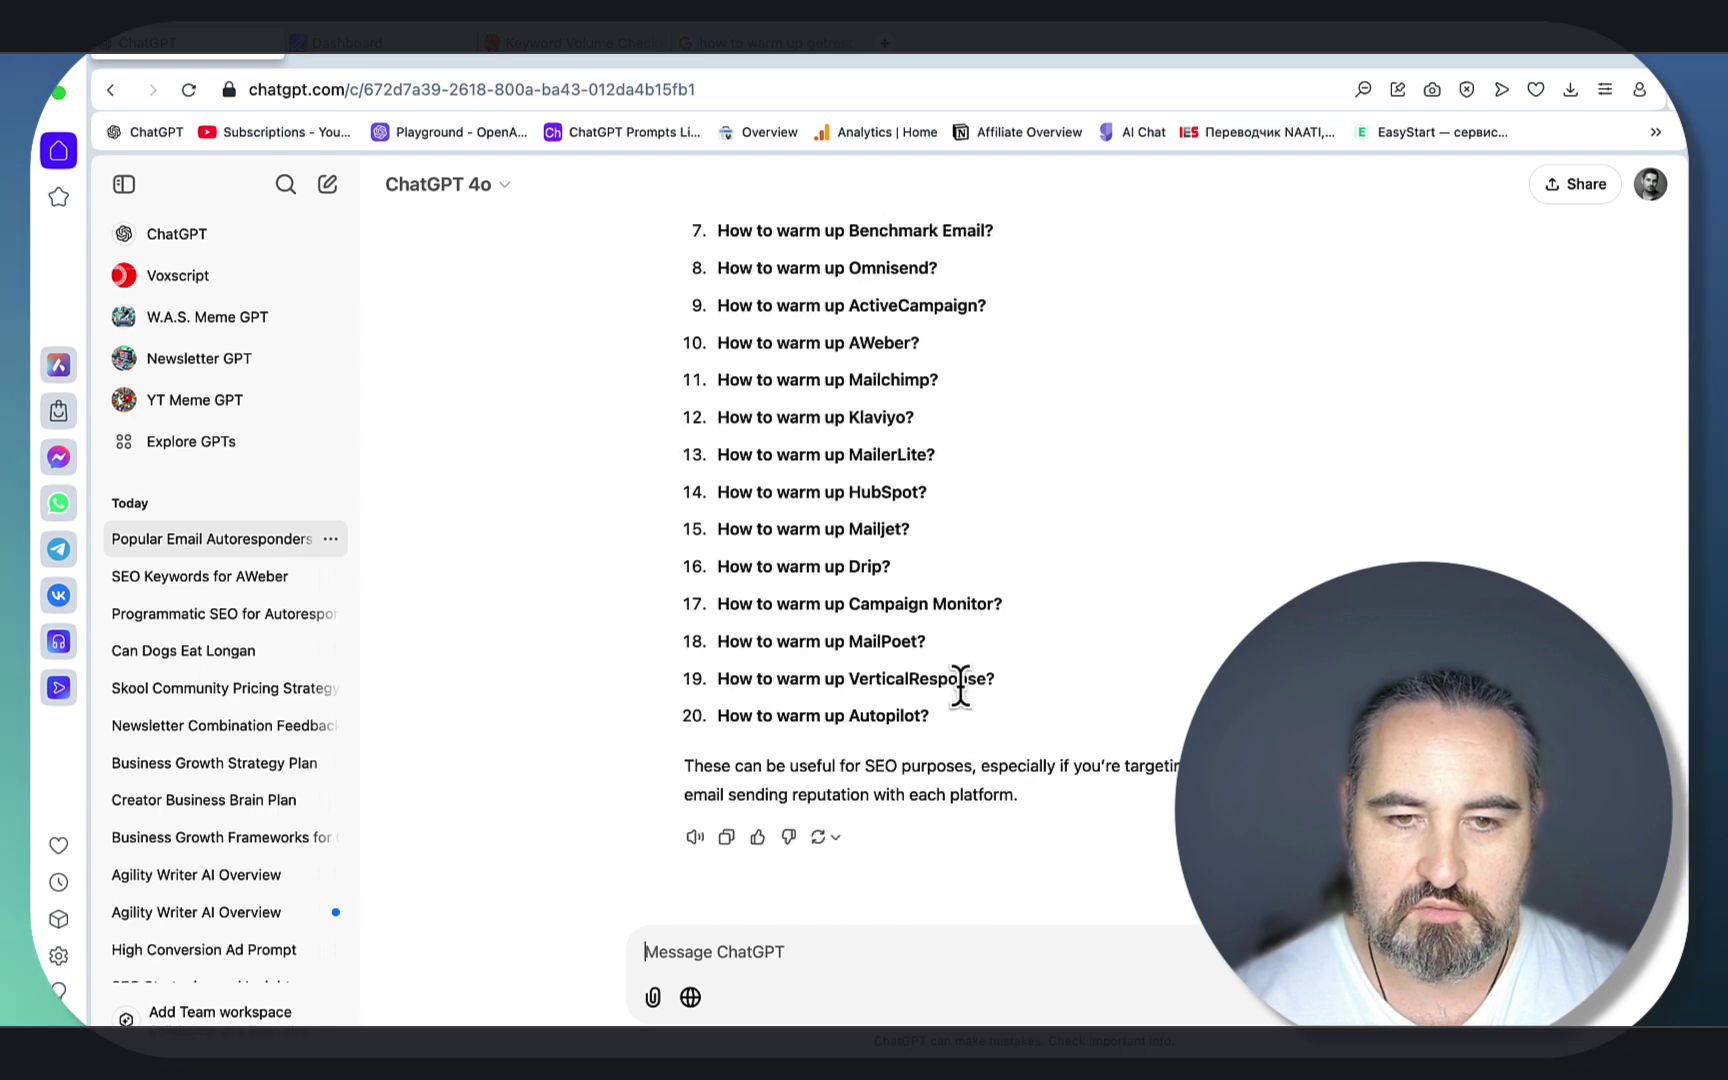
Step: Open SEOWriting.ai's Bulk Article Generation page and start on the first row's Outline field
click(414, 47)
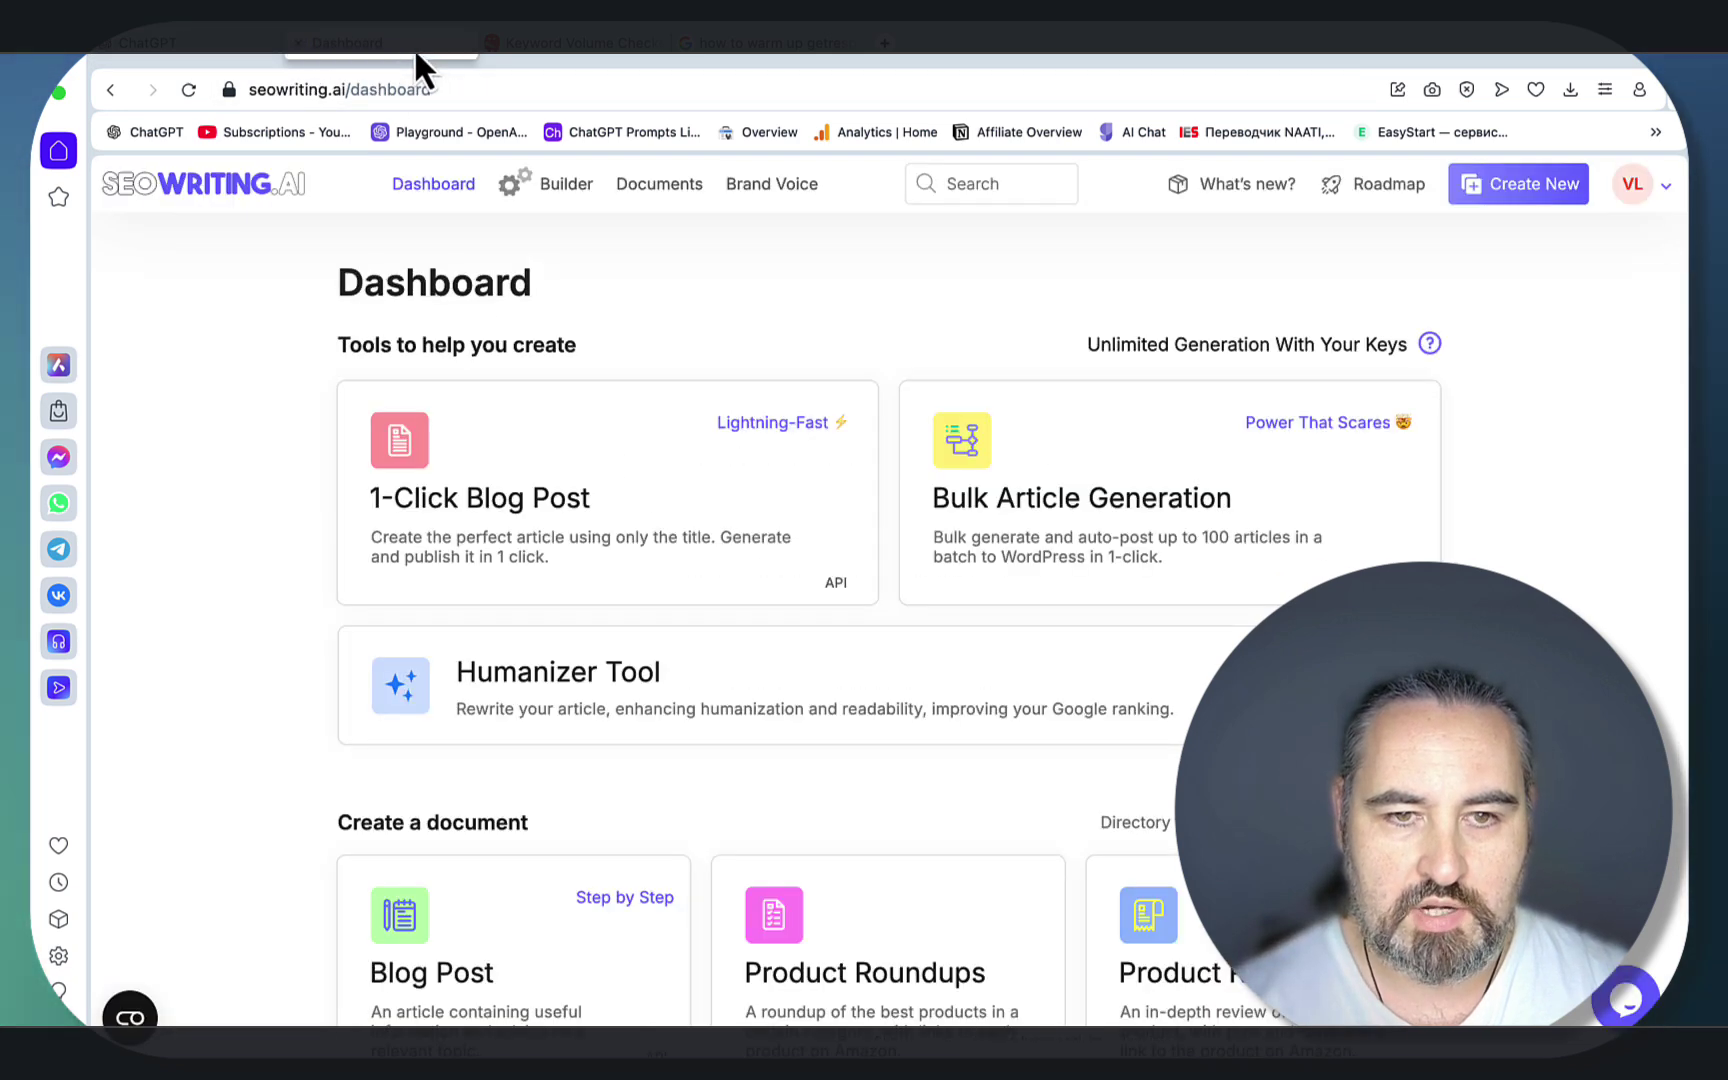
click(1095, 519)
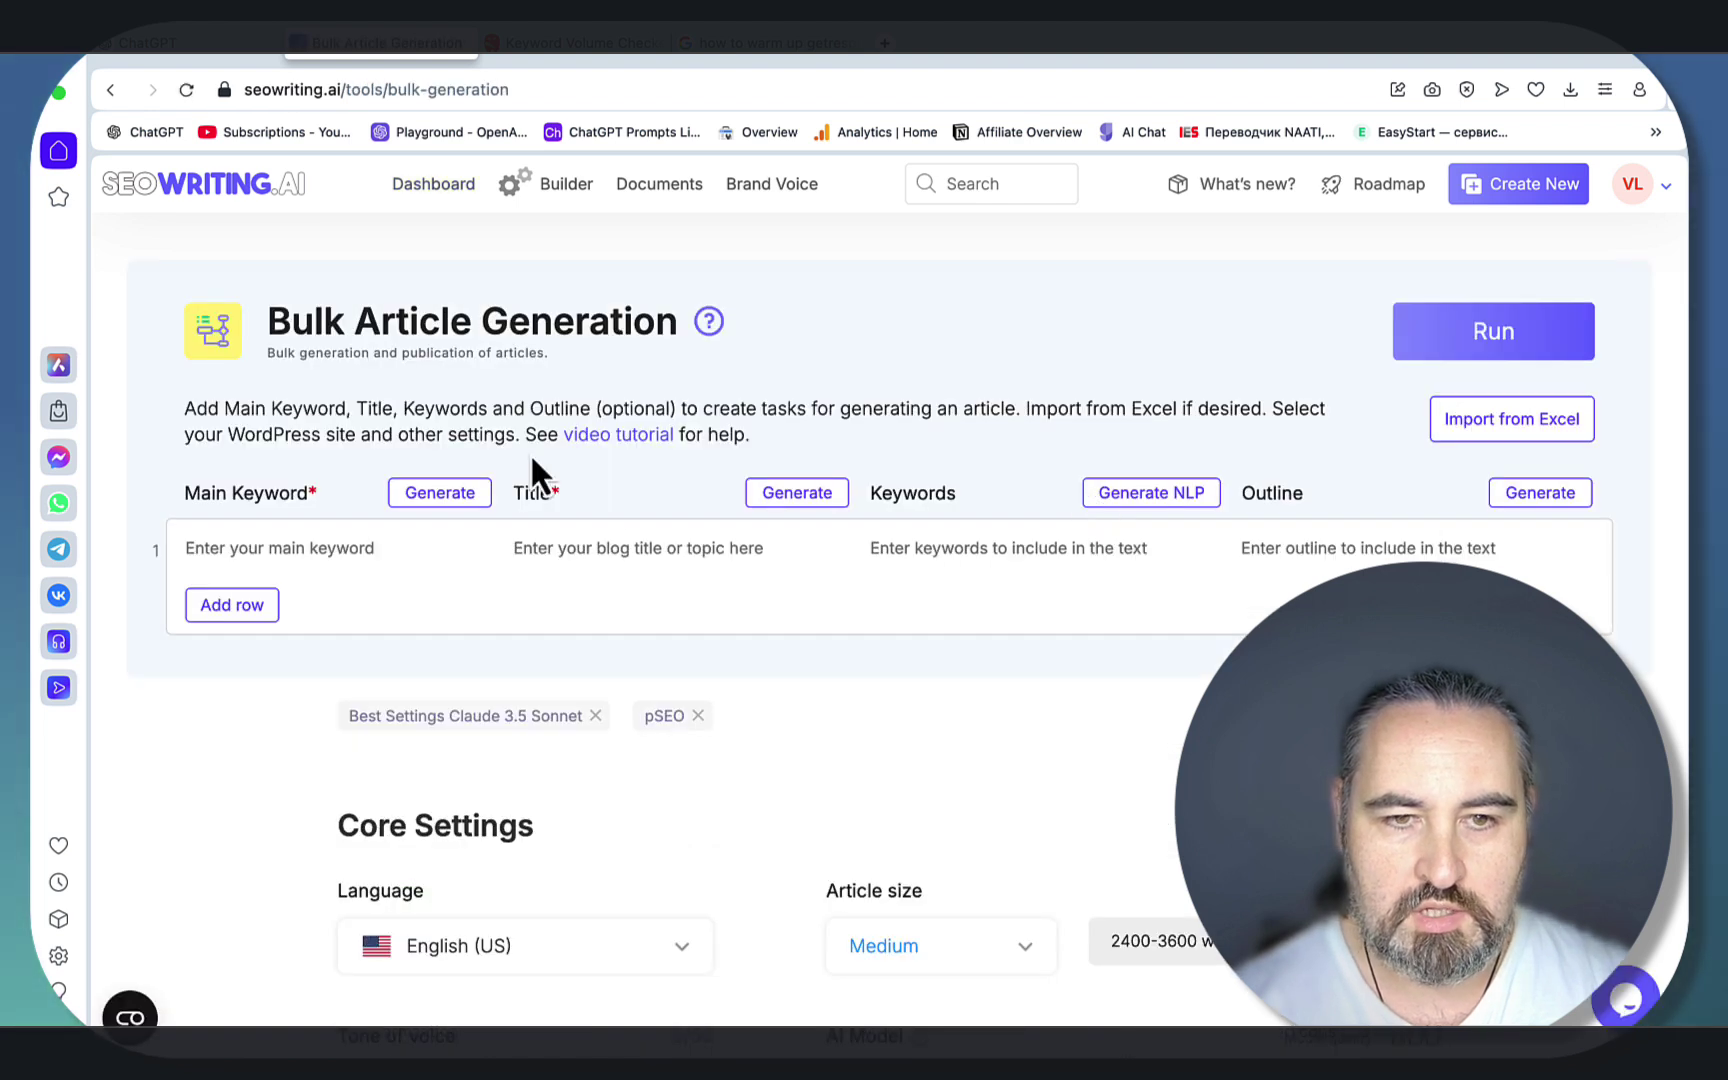
click(1270, 480)
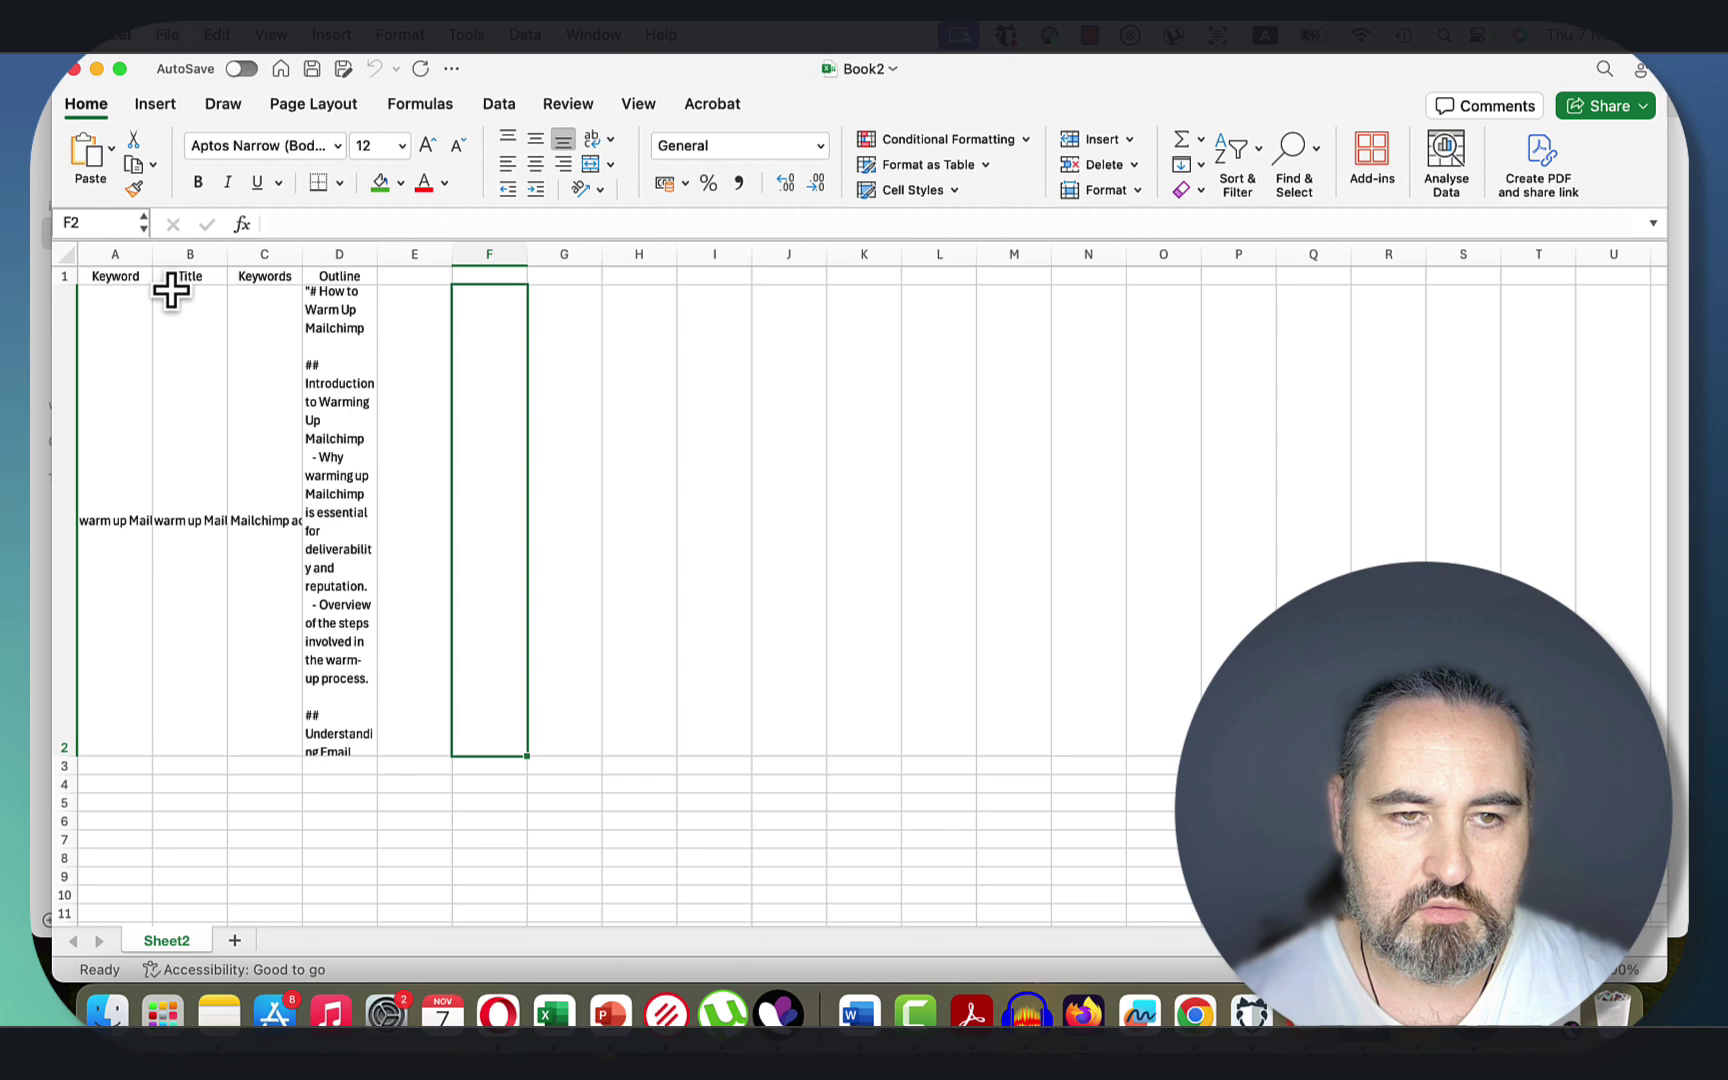
Step: Fill Book2's Keyword and Title columns with the 20 warm-up questions copied from ChatGPT
drag(147, 243, 750, 247)
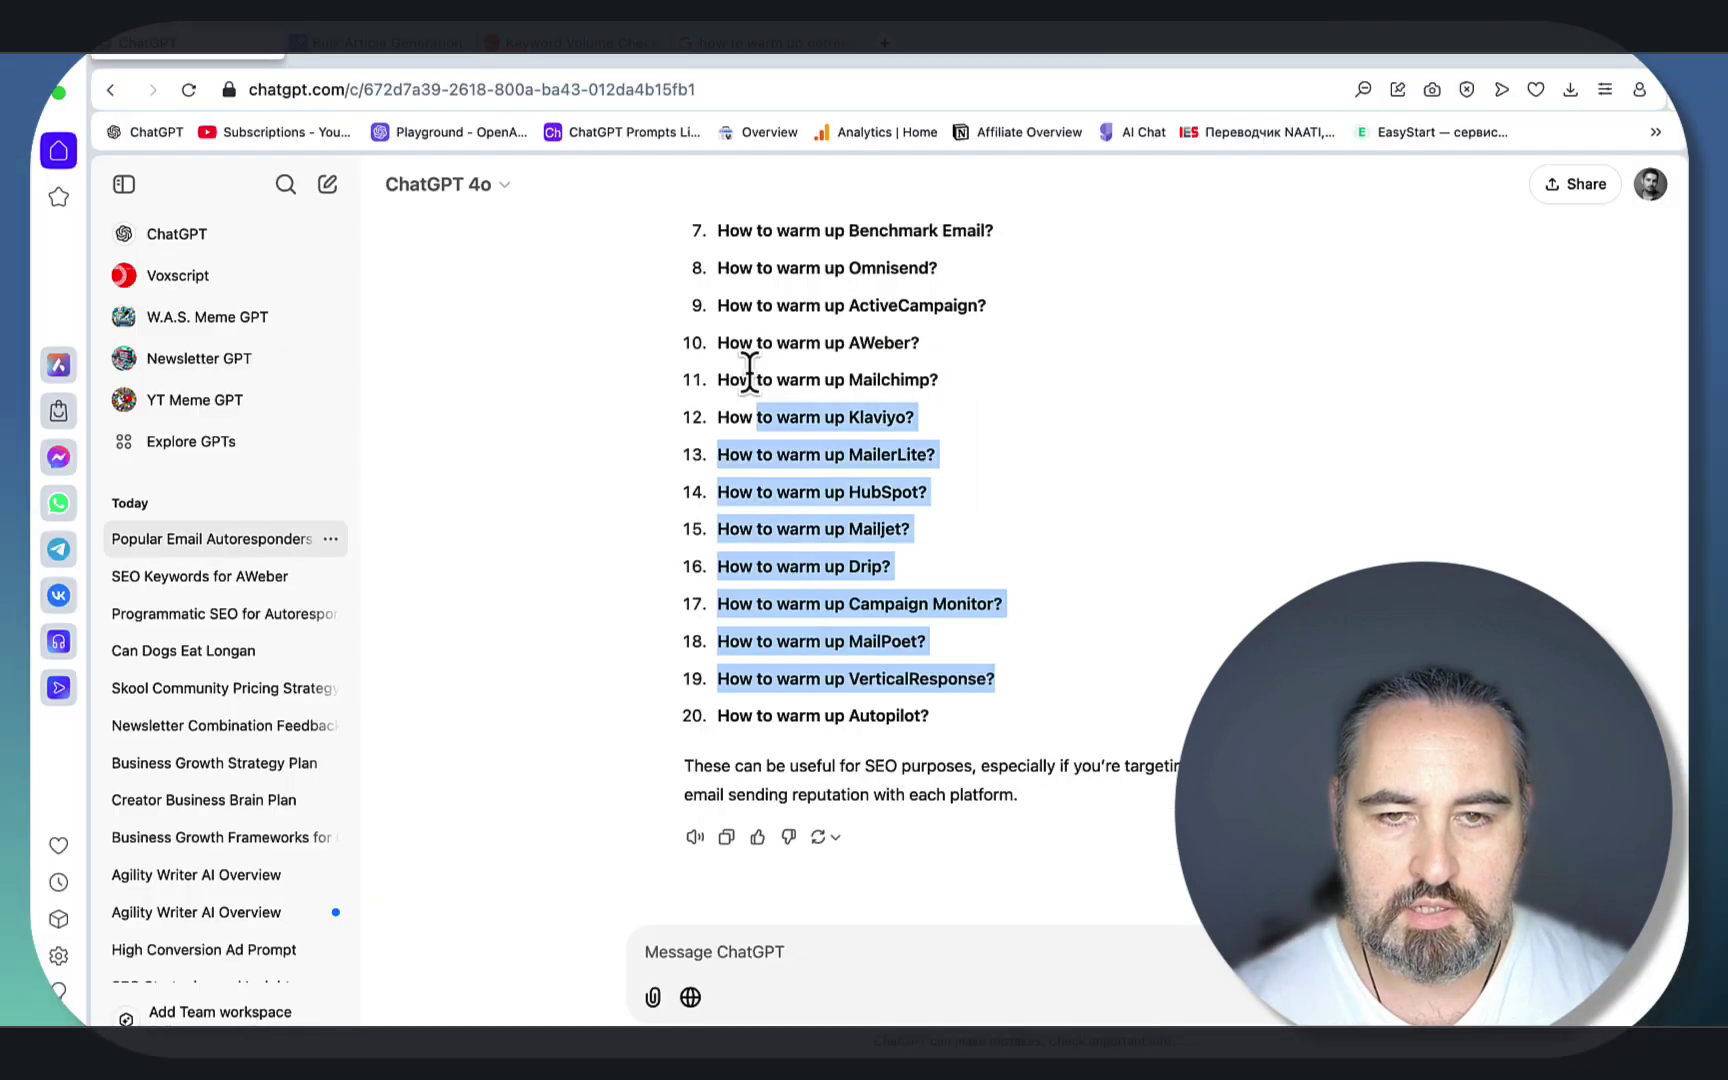
drag(744, 366, 730, 305)
drag(937, 733, 725, 405)
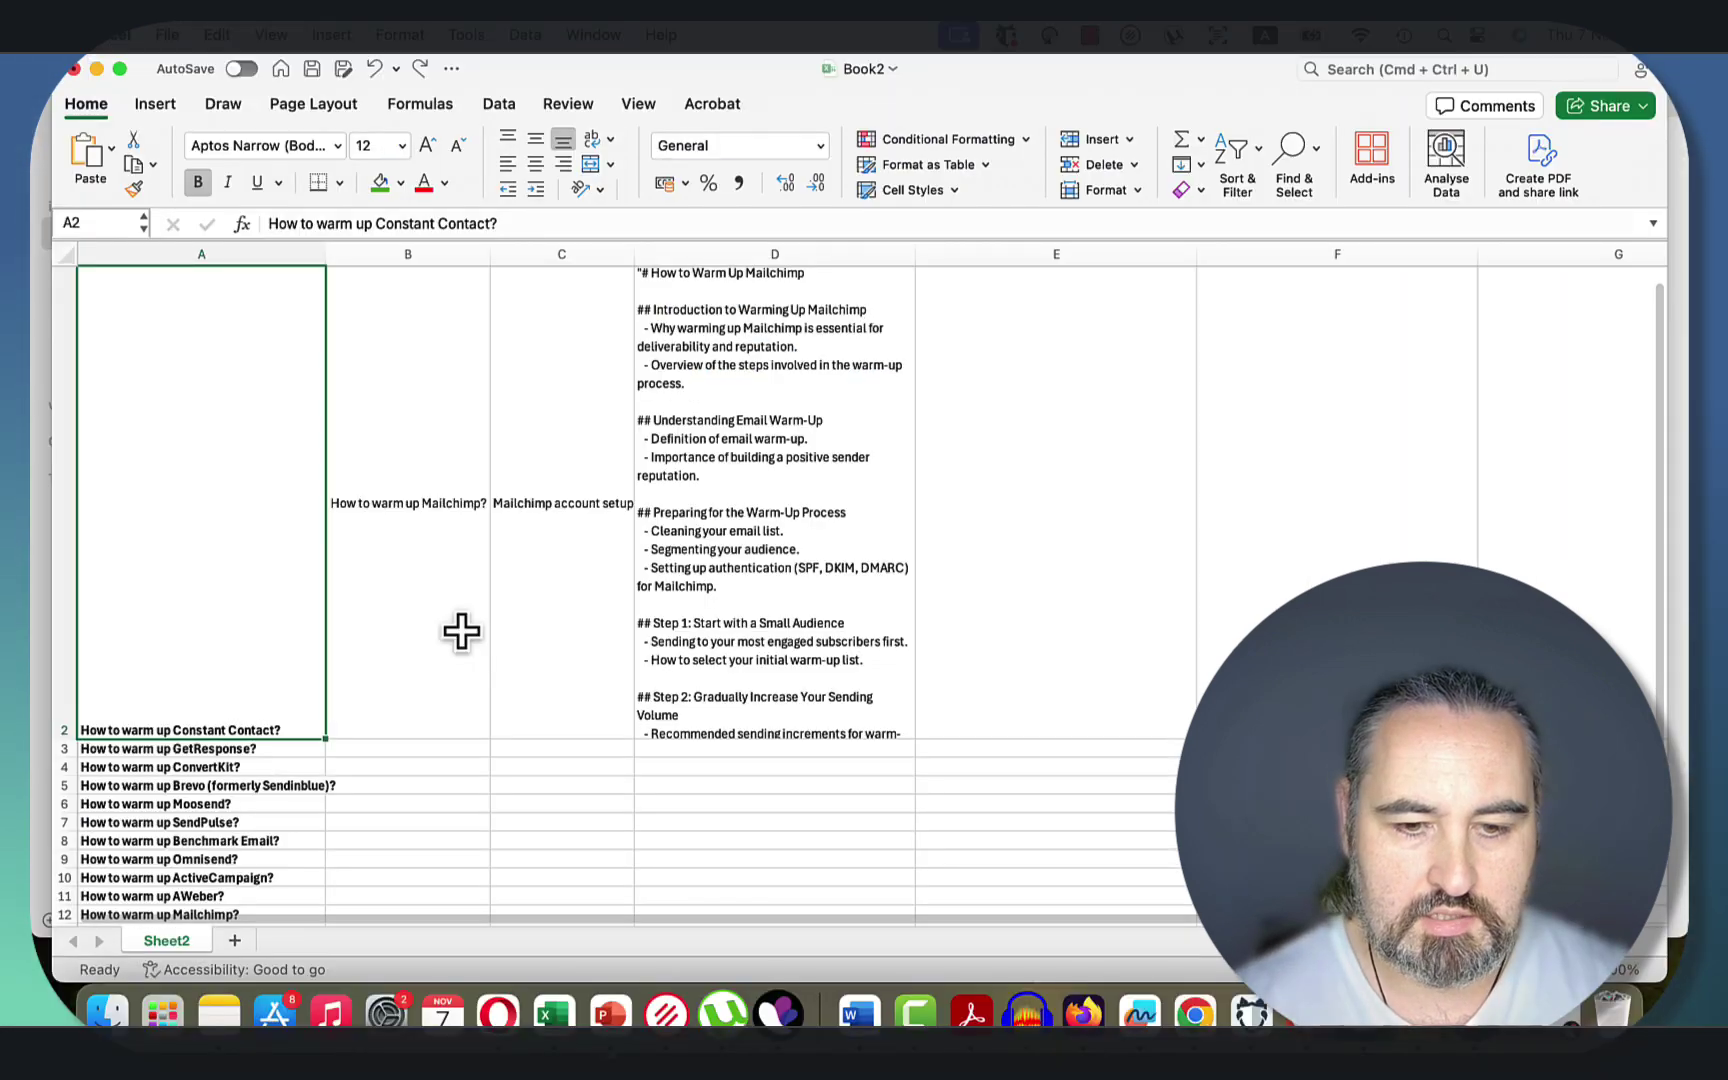
key(super+c)
scroll(435, 485, up, 1)
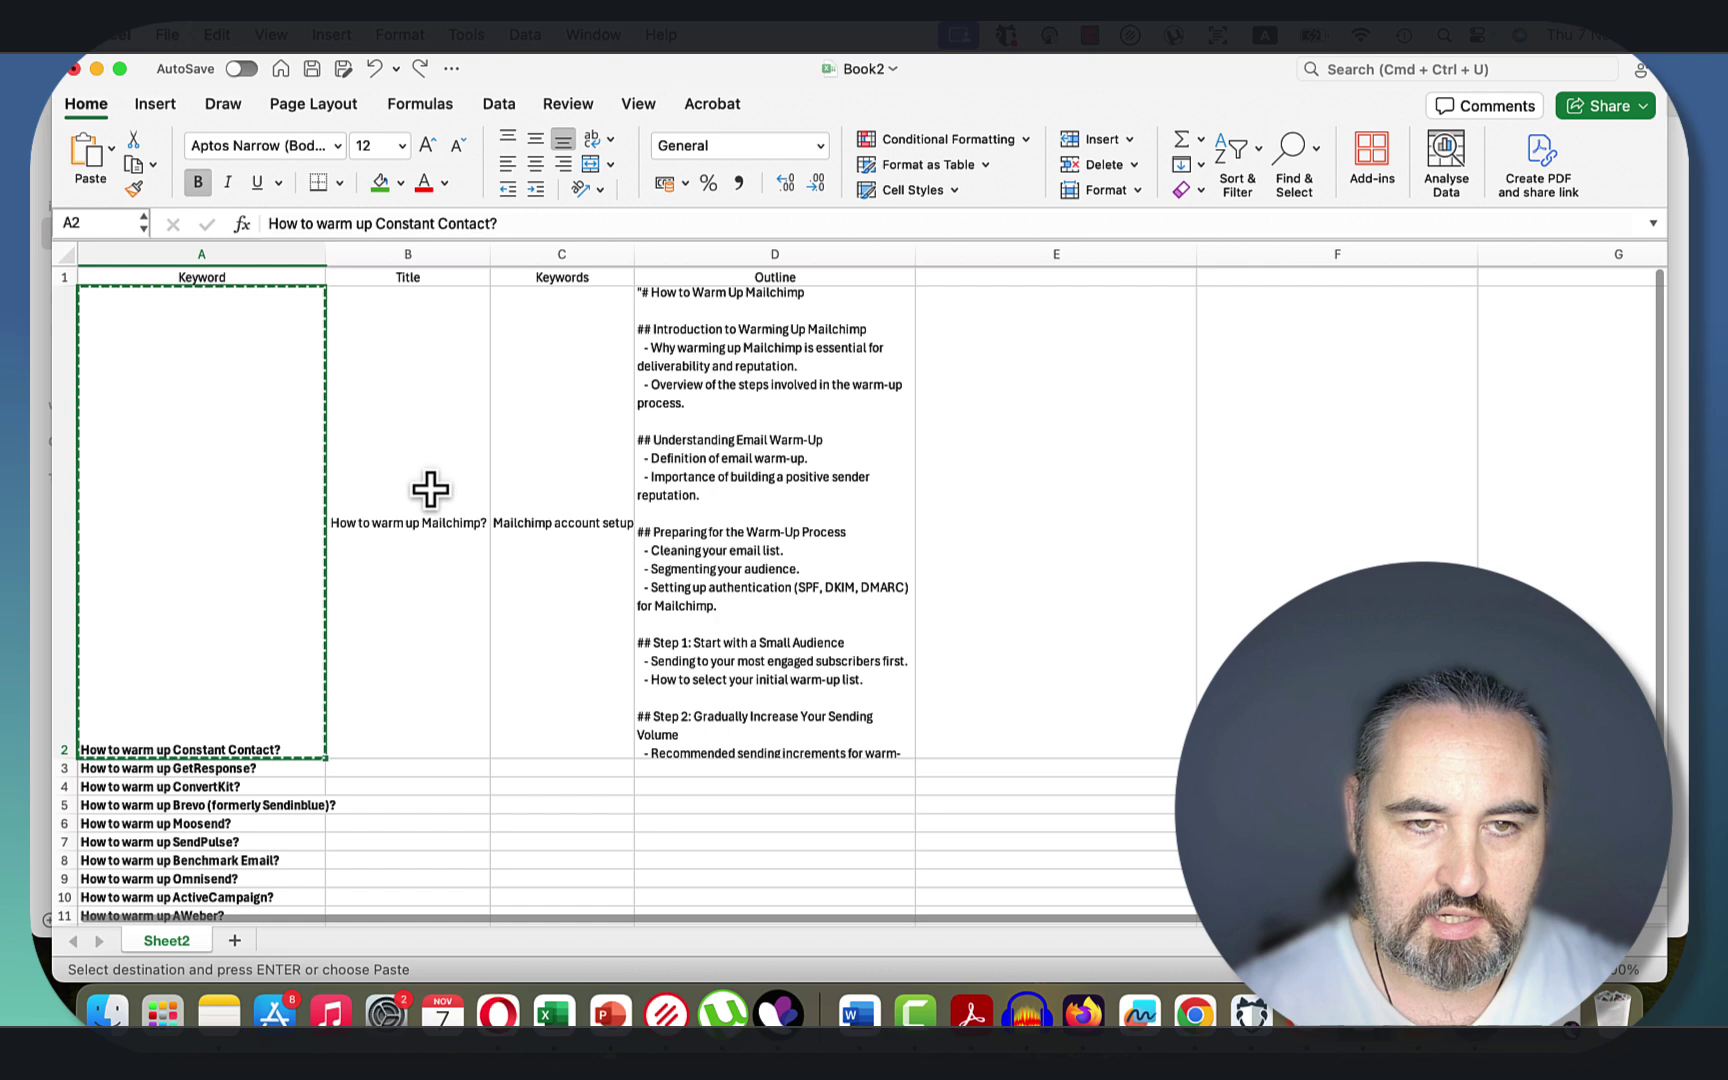
click(405, 550)
click(271, 740)
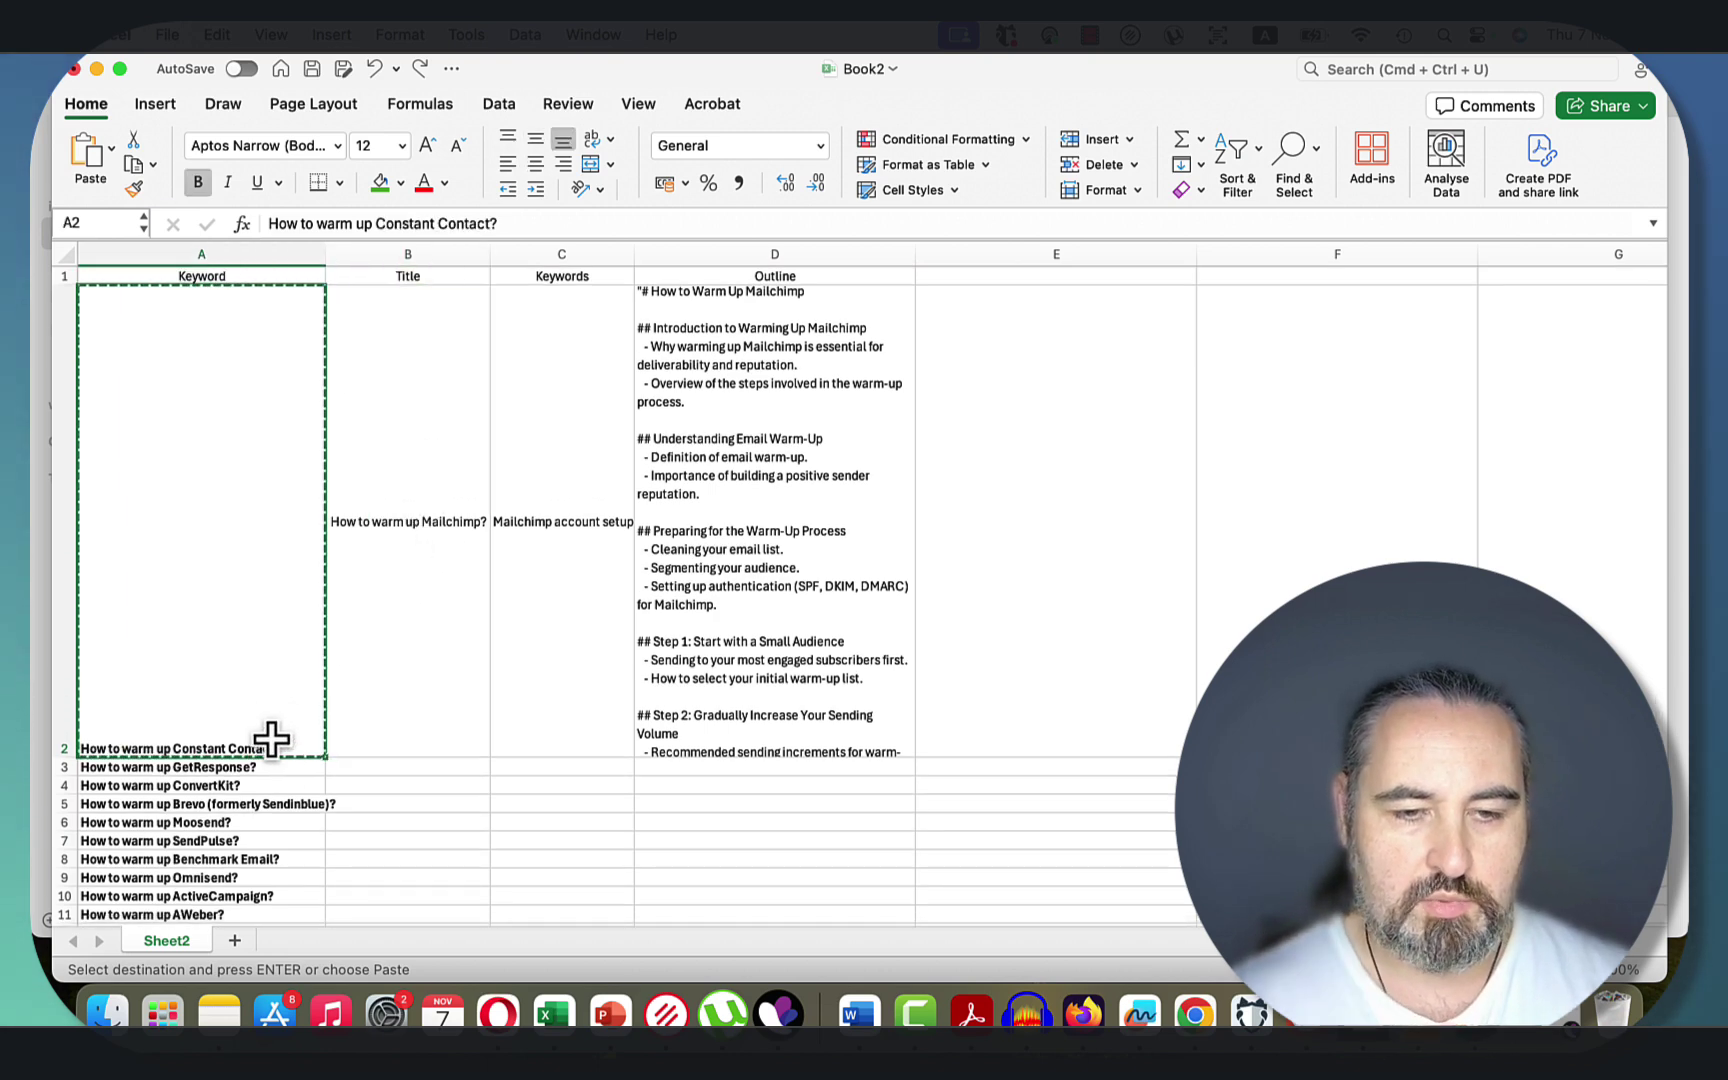
key(super+shift+Down)
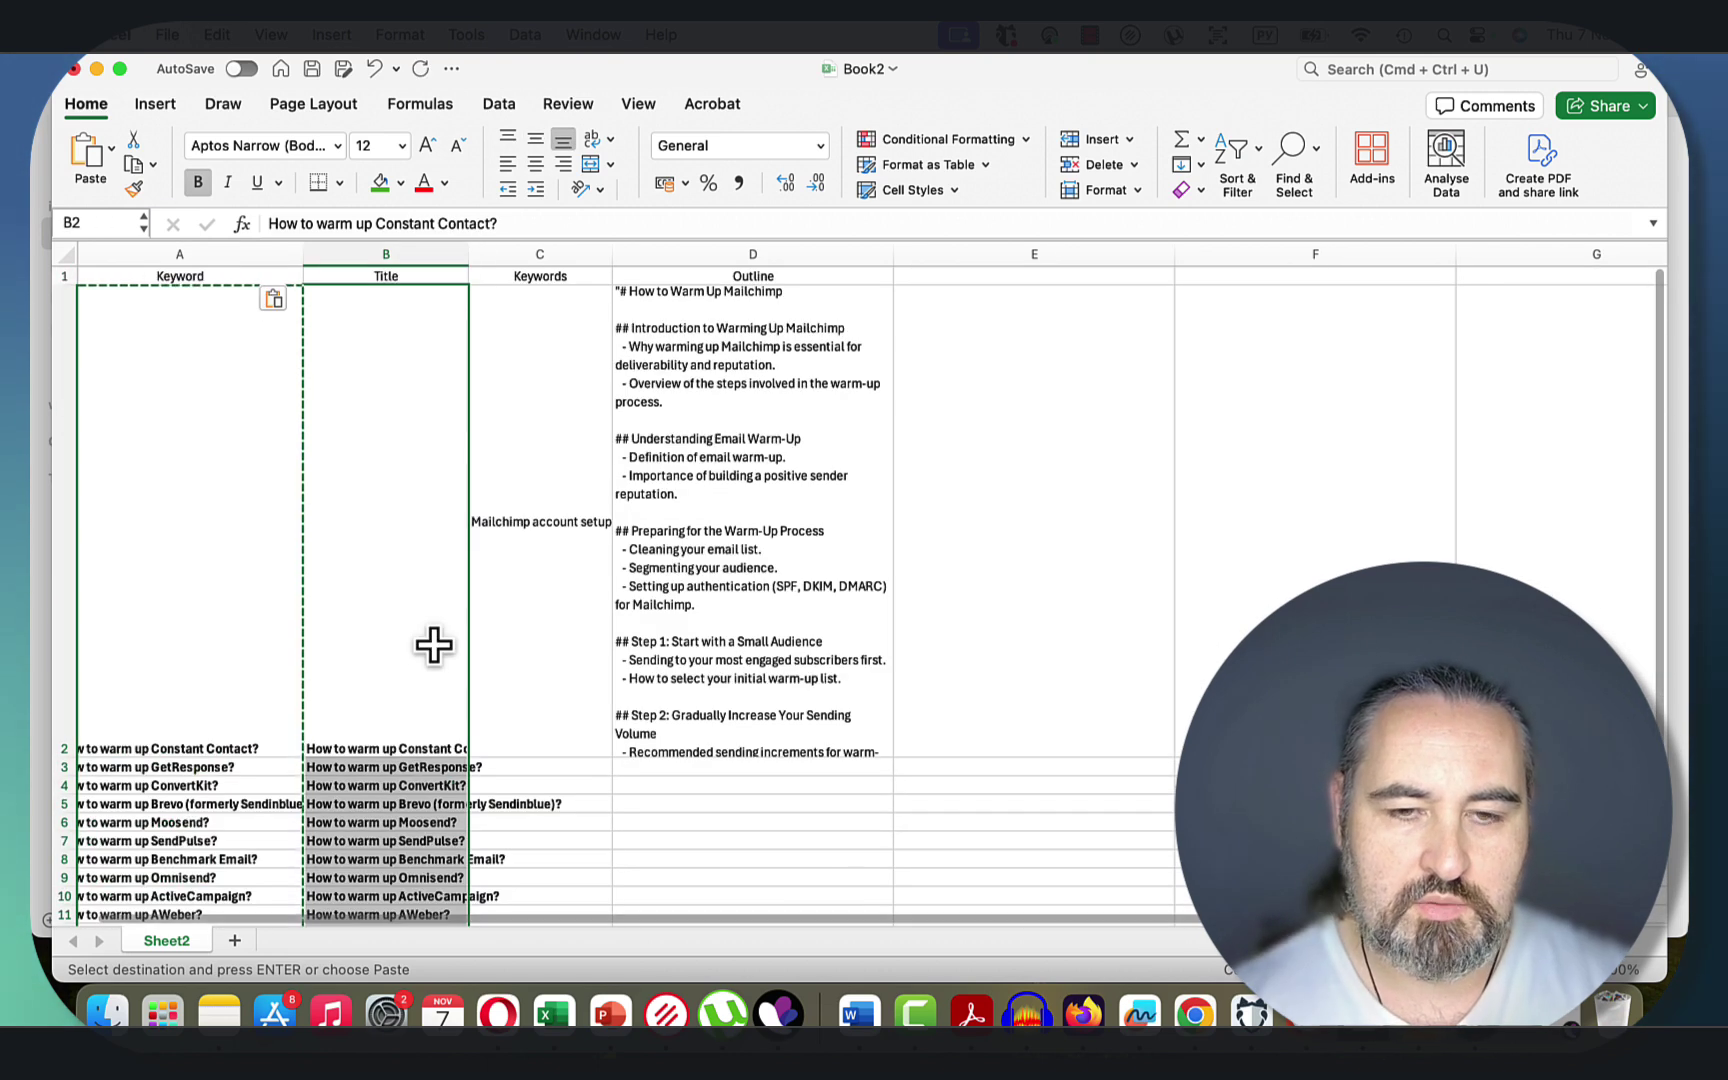
scroll(640, 850, left, 1)
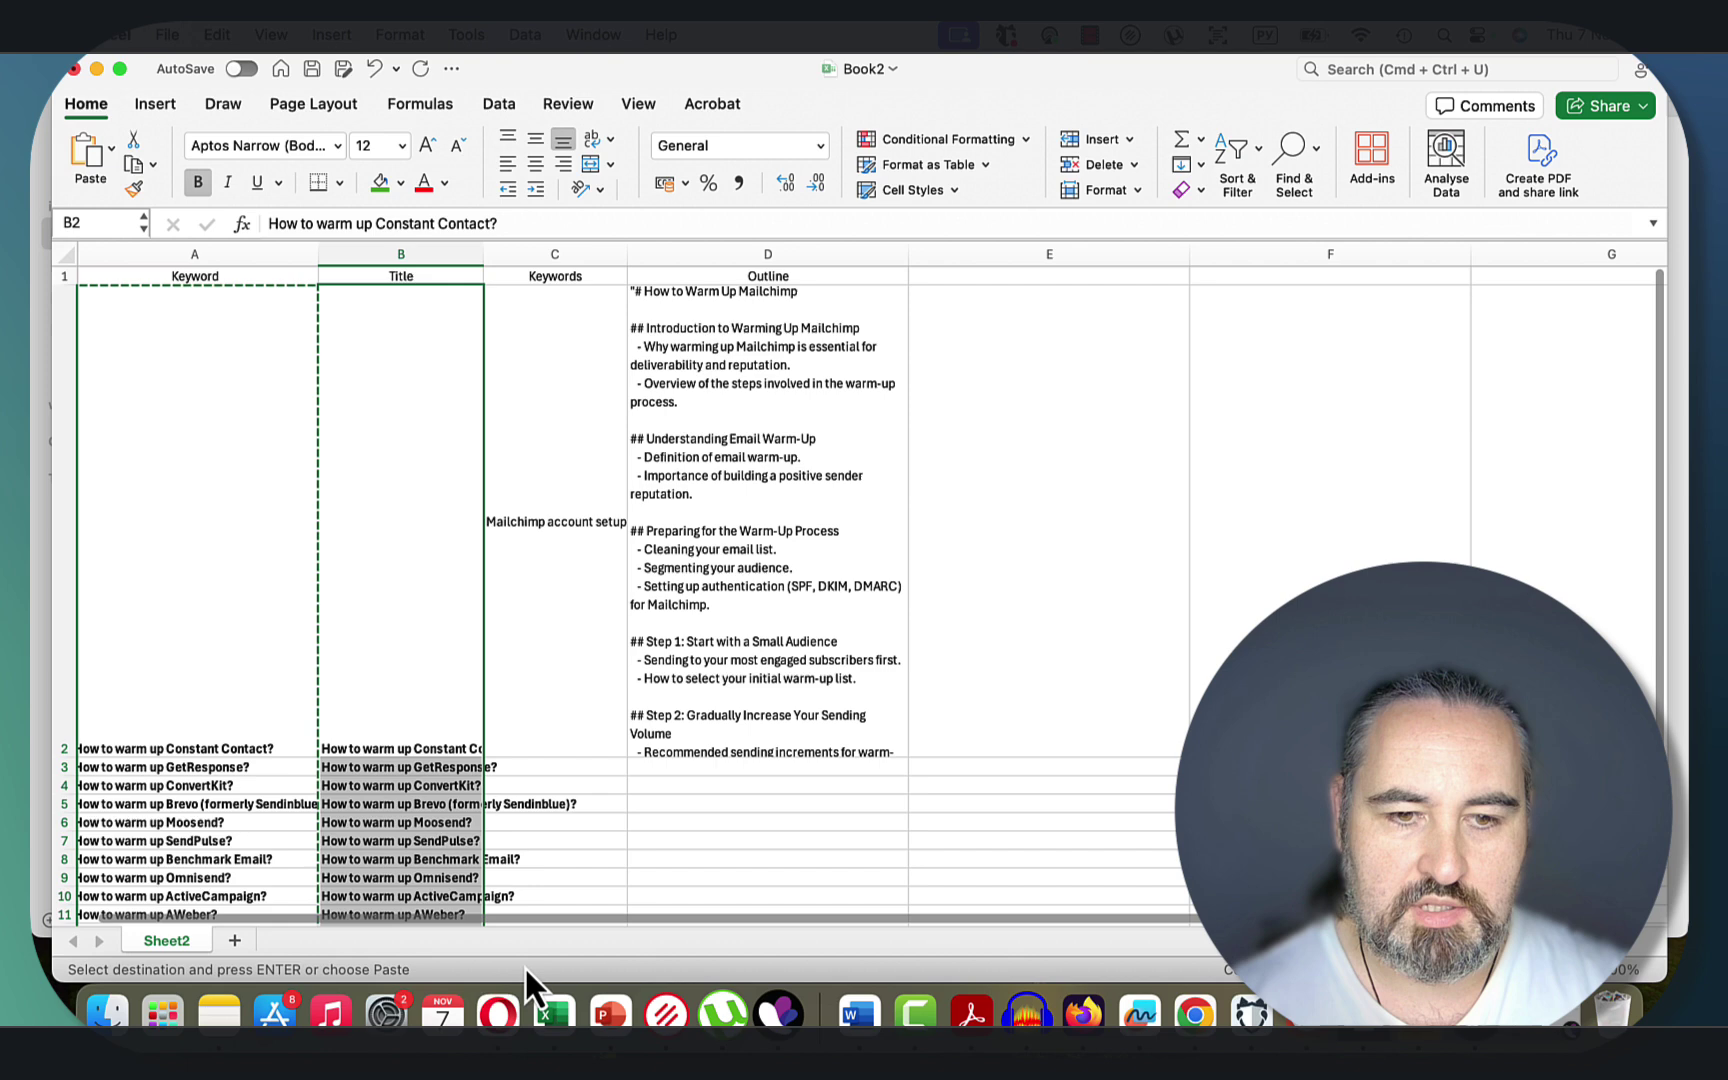
click(500, 1030)
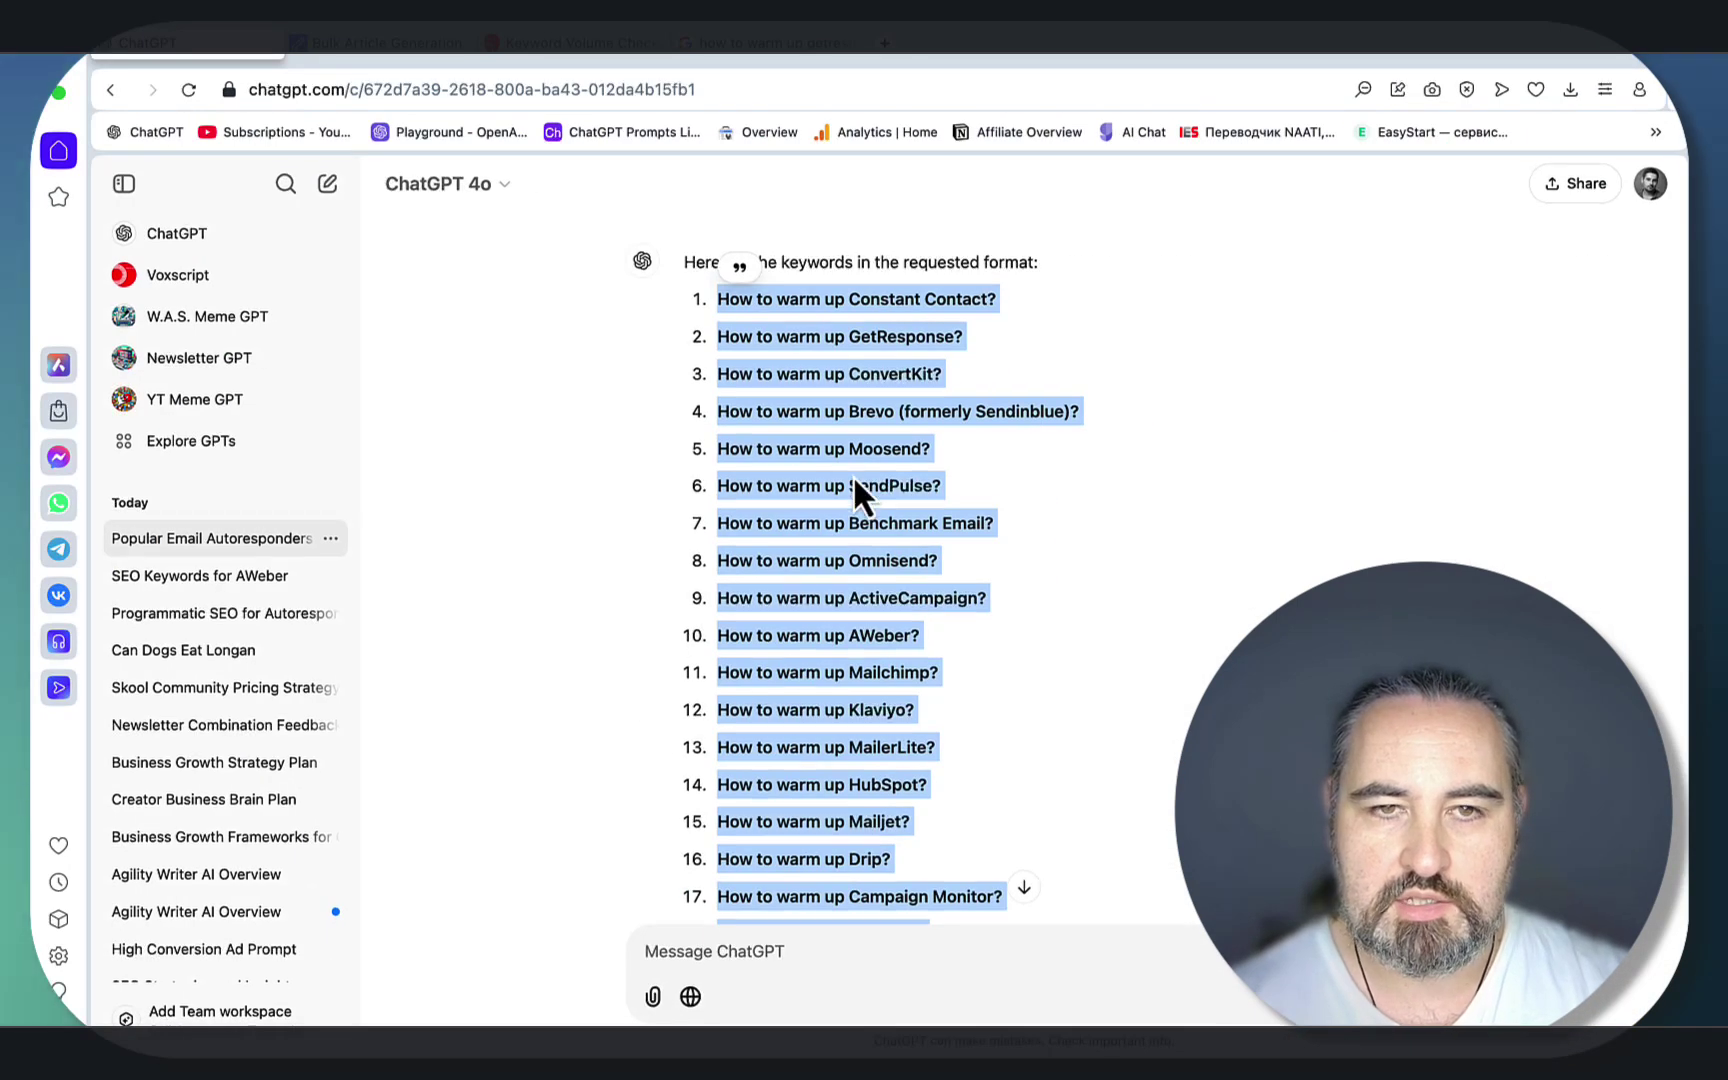
Step: Request a Markdown outline for keyword #1, 'How to Warm Up Constant Contact?', using # and ## headings
scroll(855, 490, down, 5)
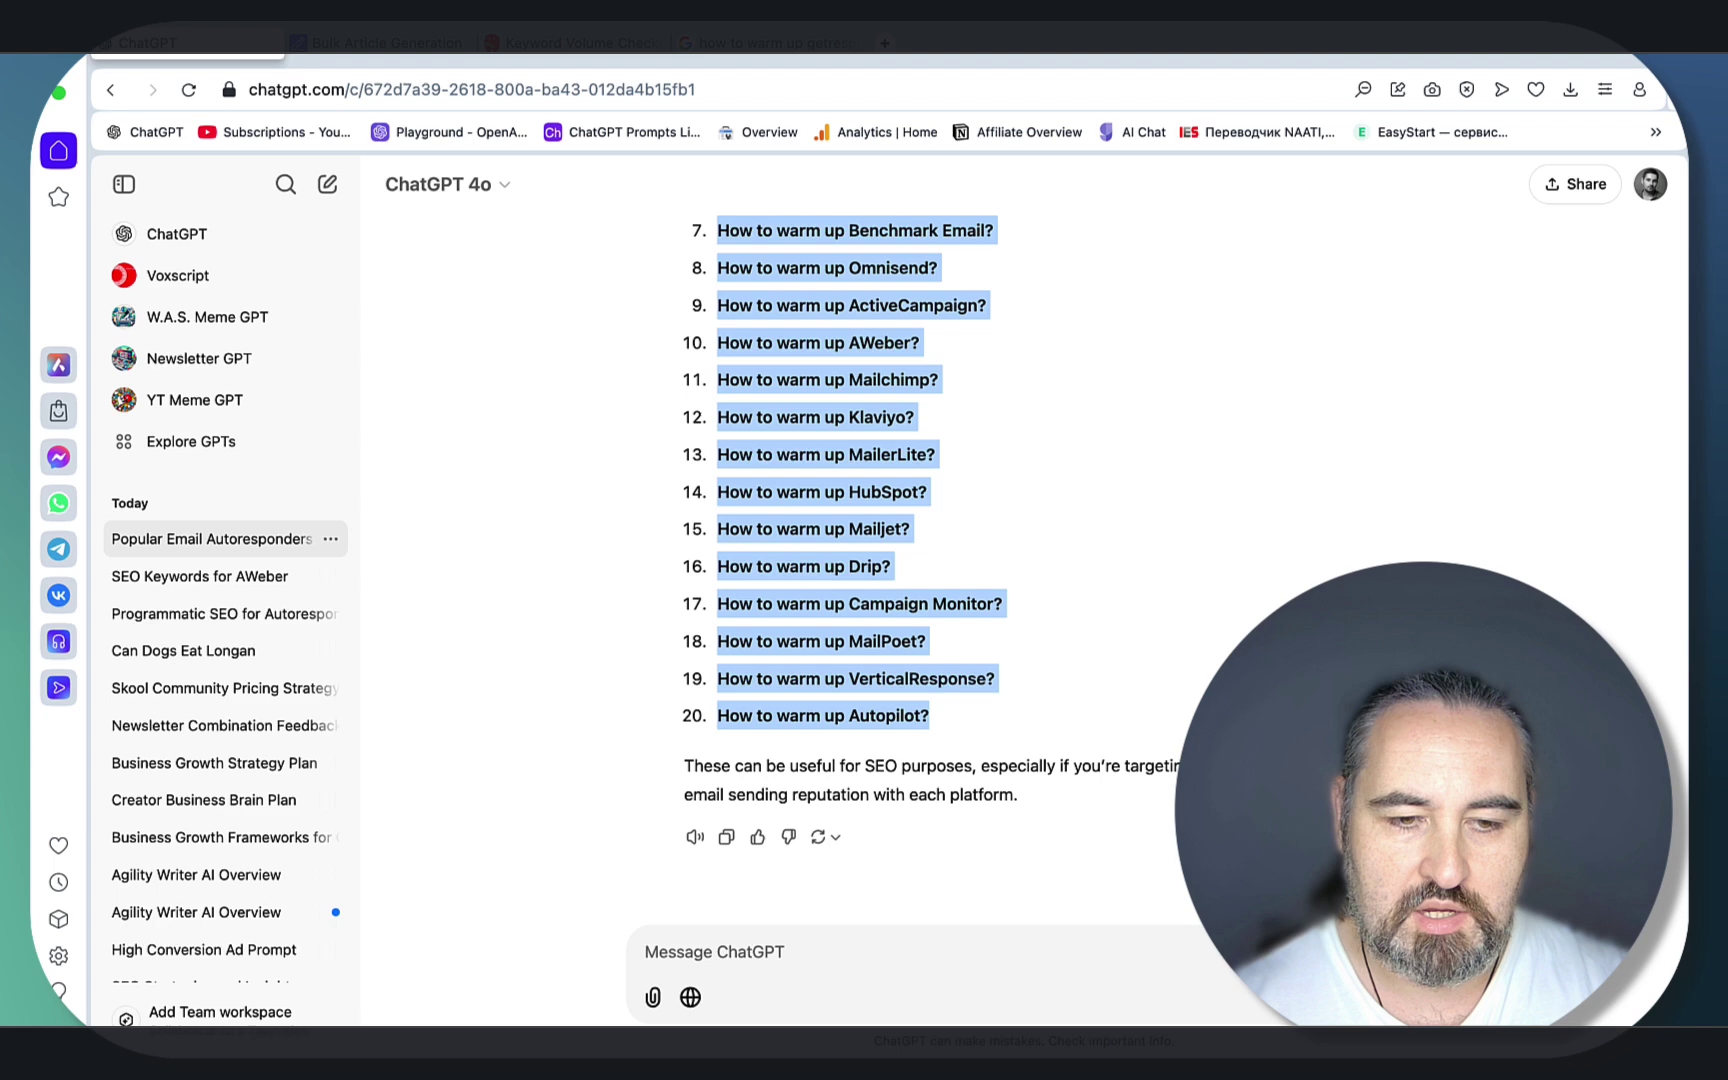
scroll(967, 545, down, 1)
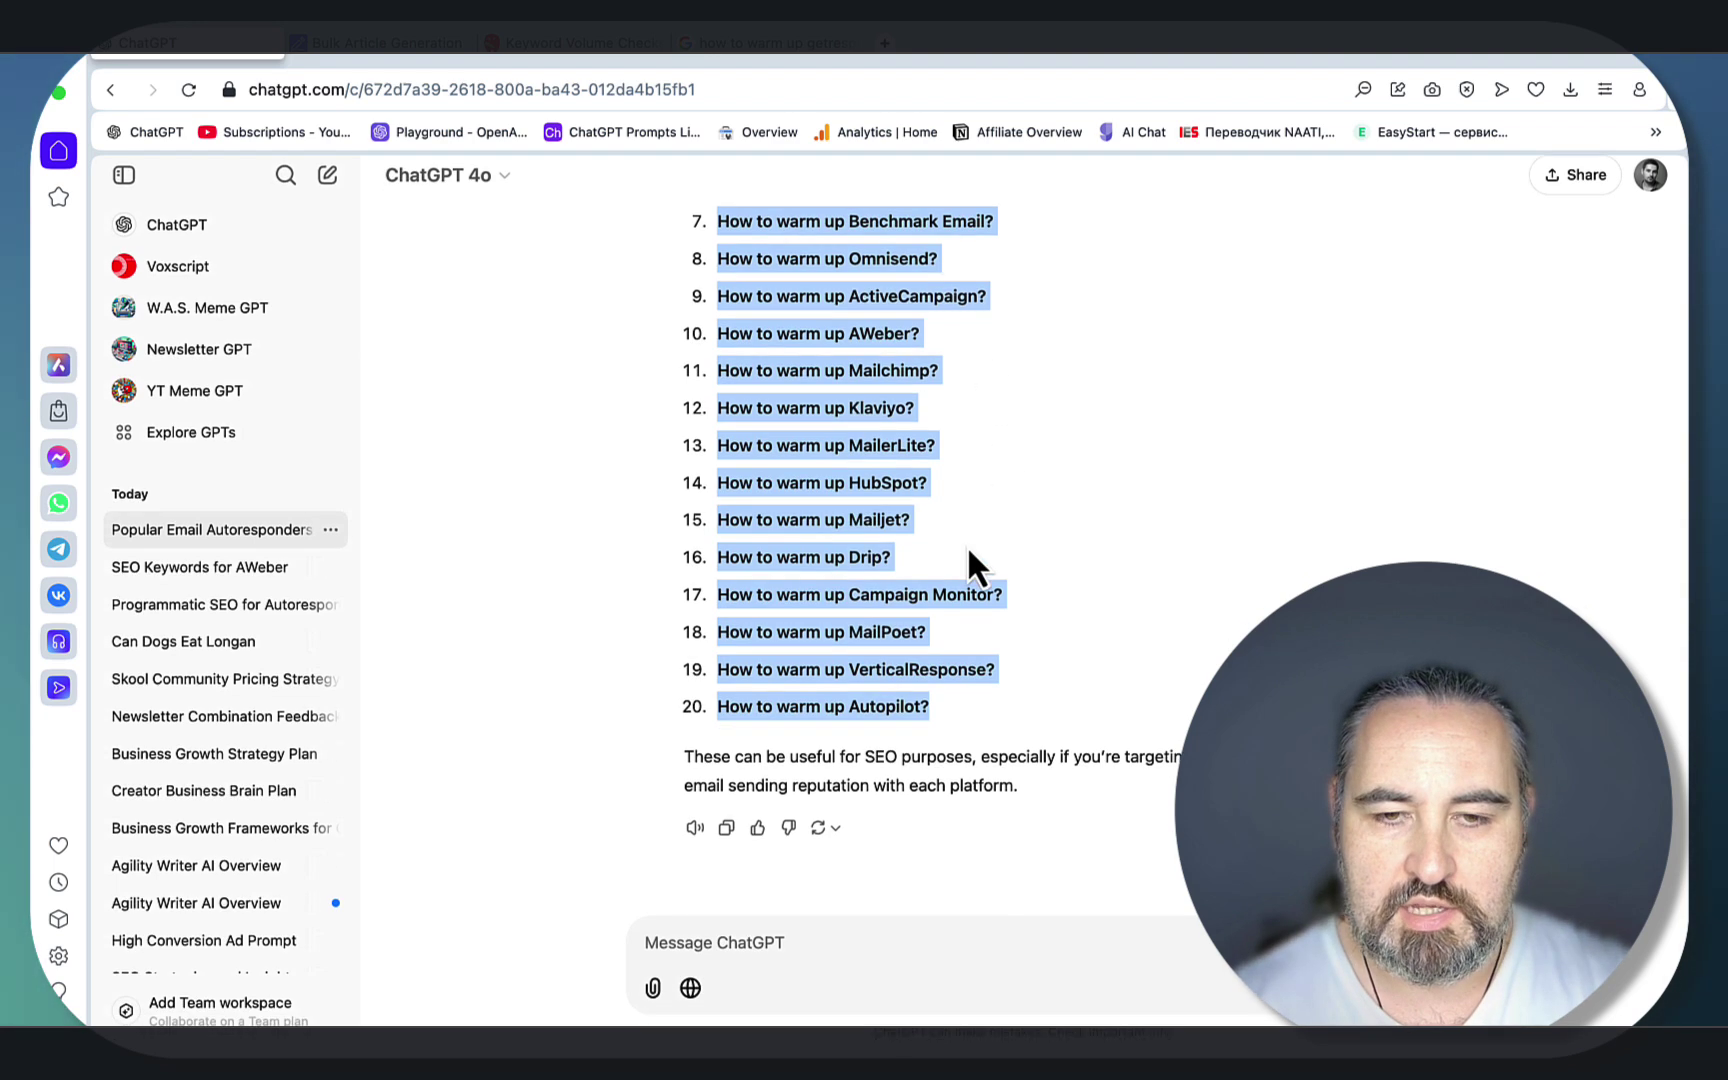
right_click(763, 954)
key(super+v)
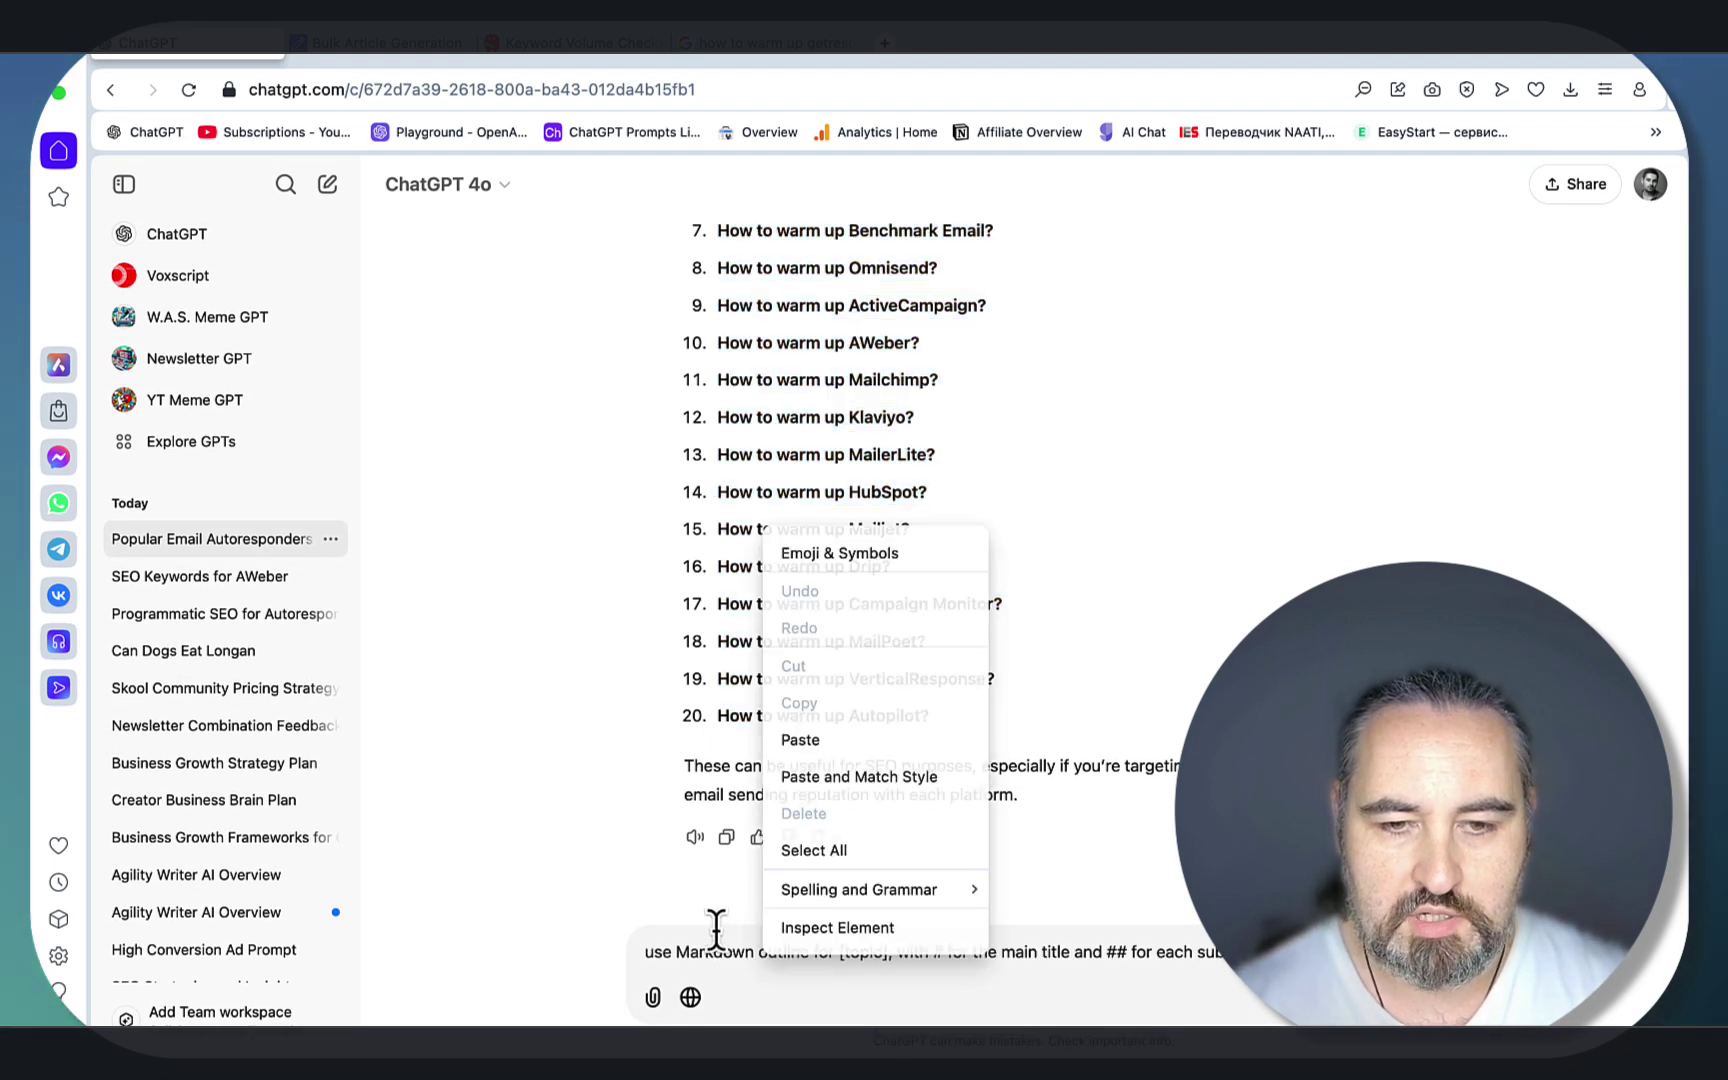
click(716, 935)
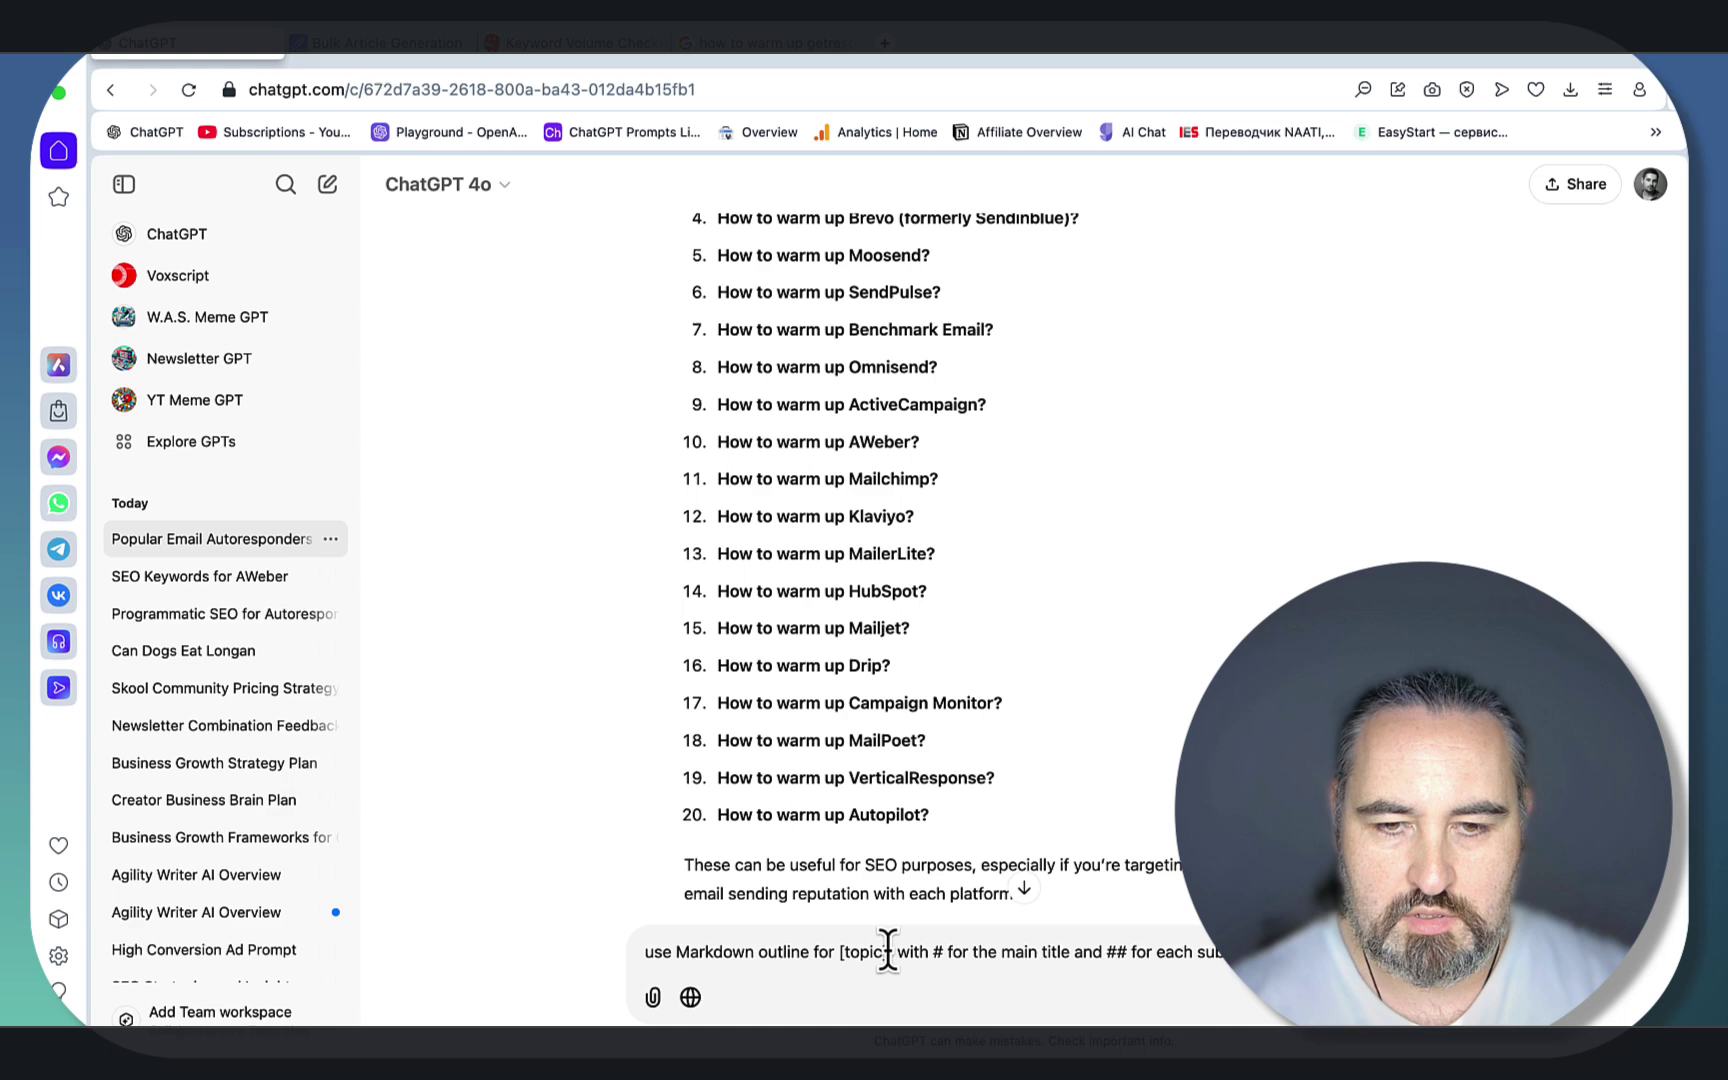
drag(889, 951, 1183, 970)
text(#1,)
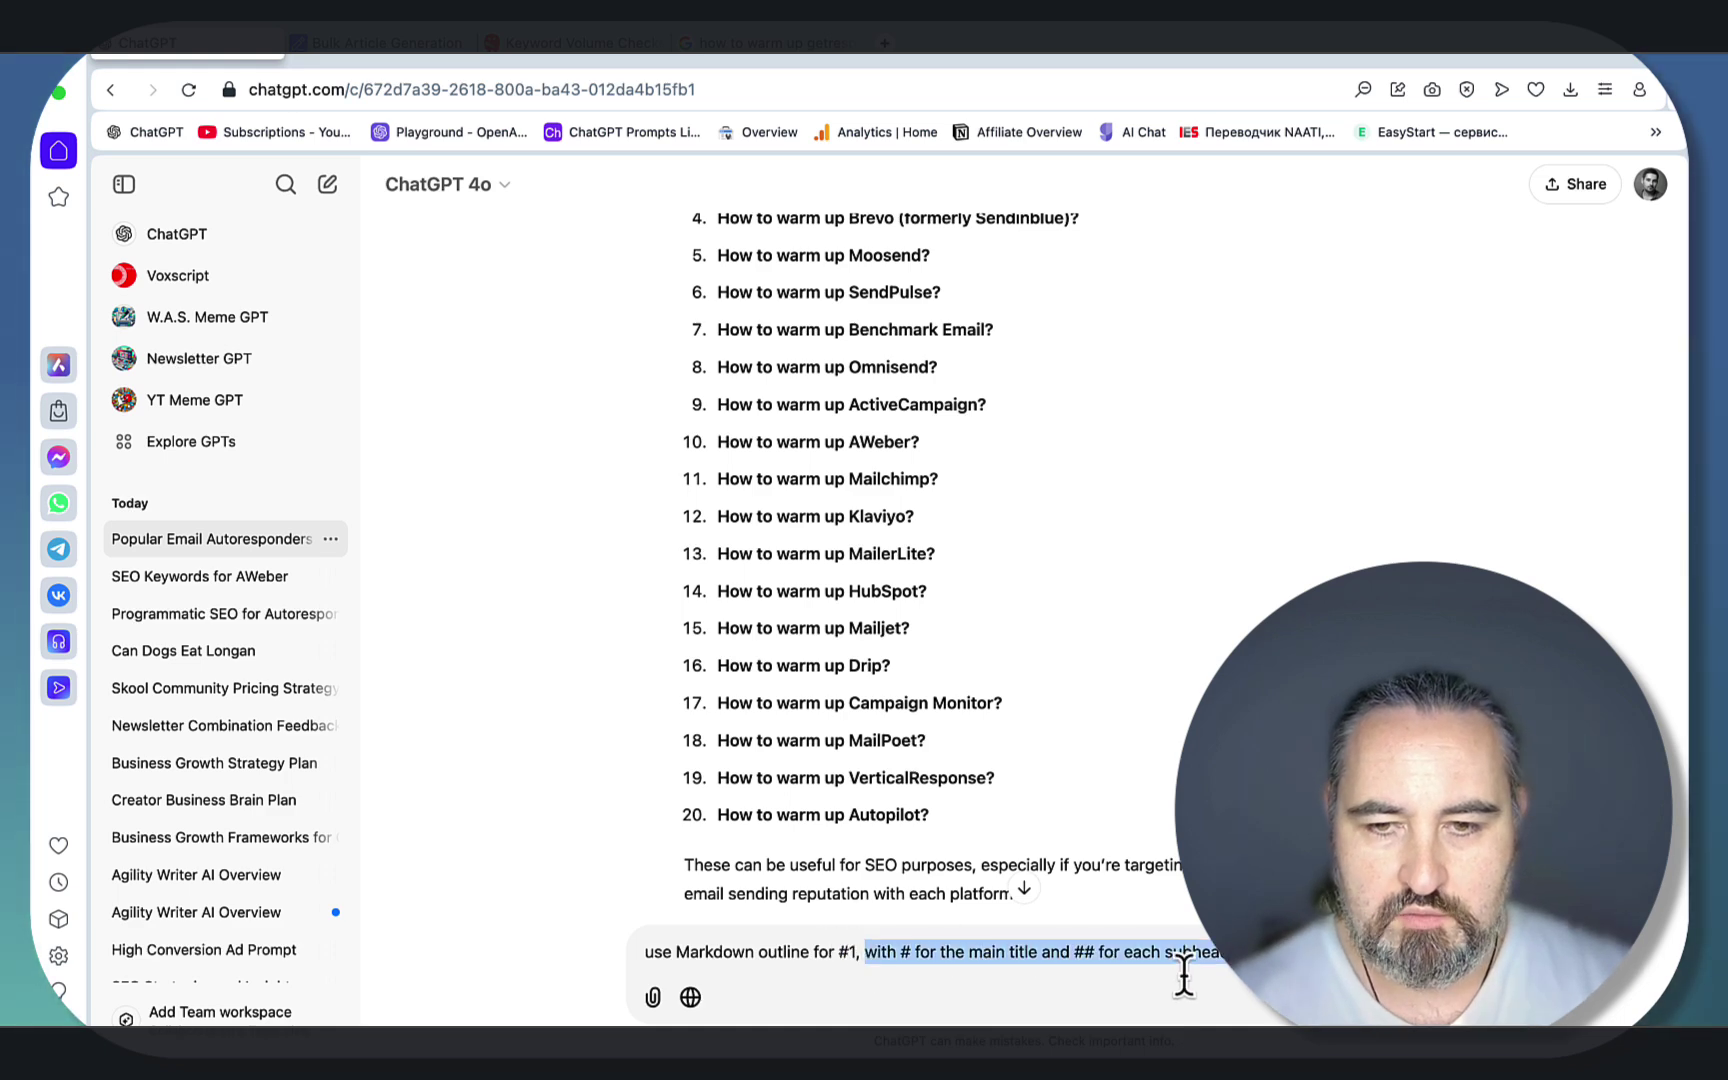
click(1183, 970)
scroll(1183, 960, down, 2)
key(Return)
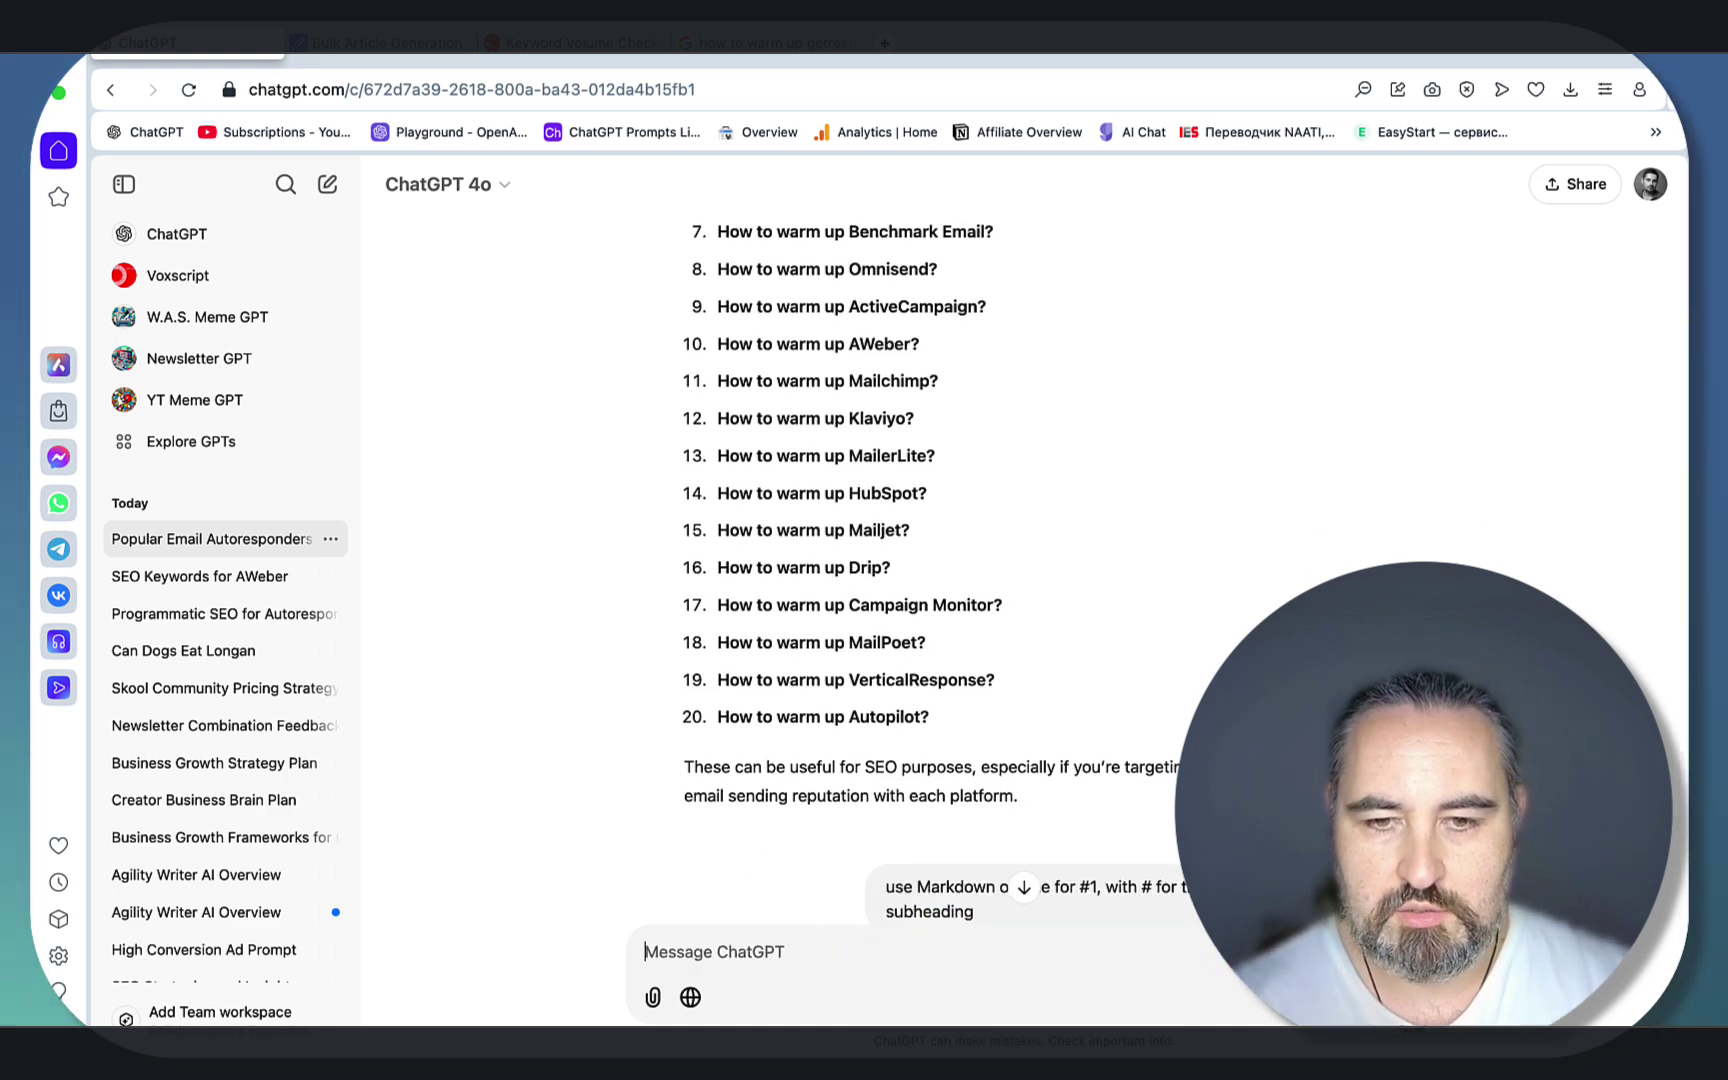
scroll(1000, 570, up, 8)
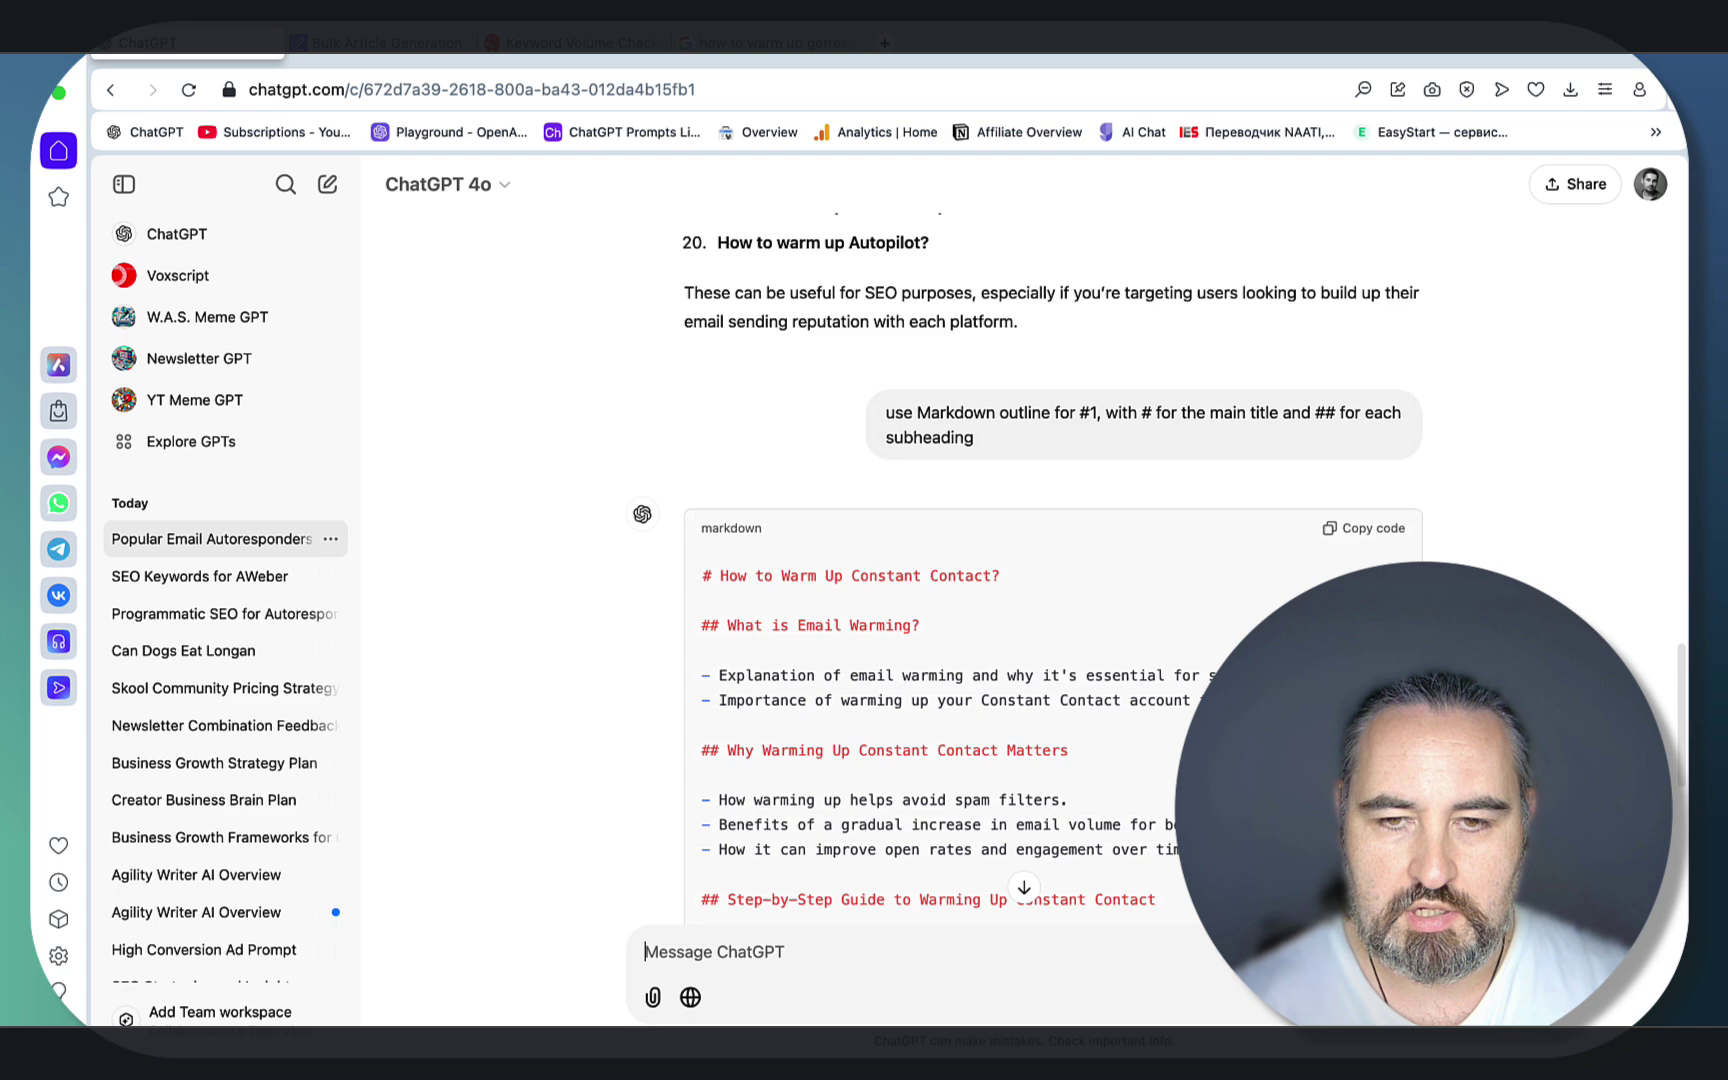
scroll(1350, 336, down, 5)
Step: Copy the Constant Contact outline into Book2's Outline column
click(1358, 262)
key(super+Tab)
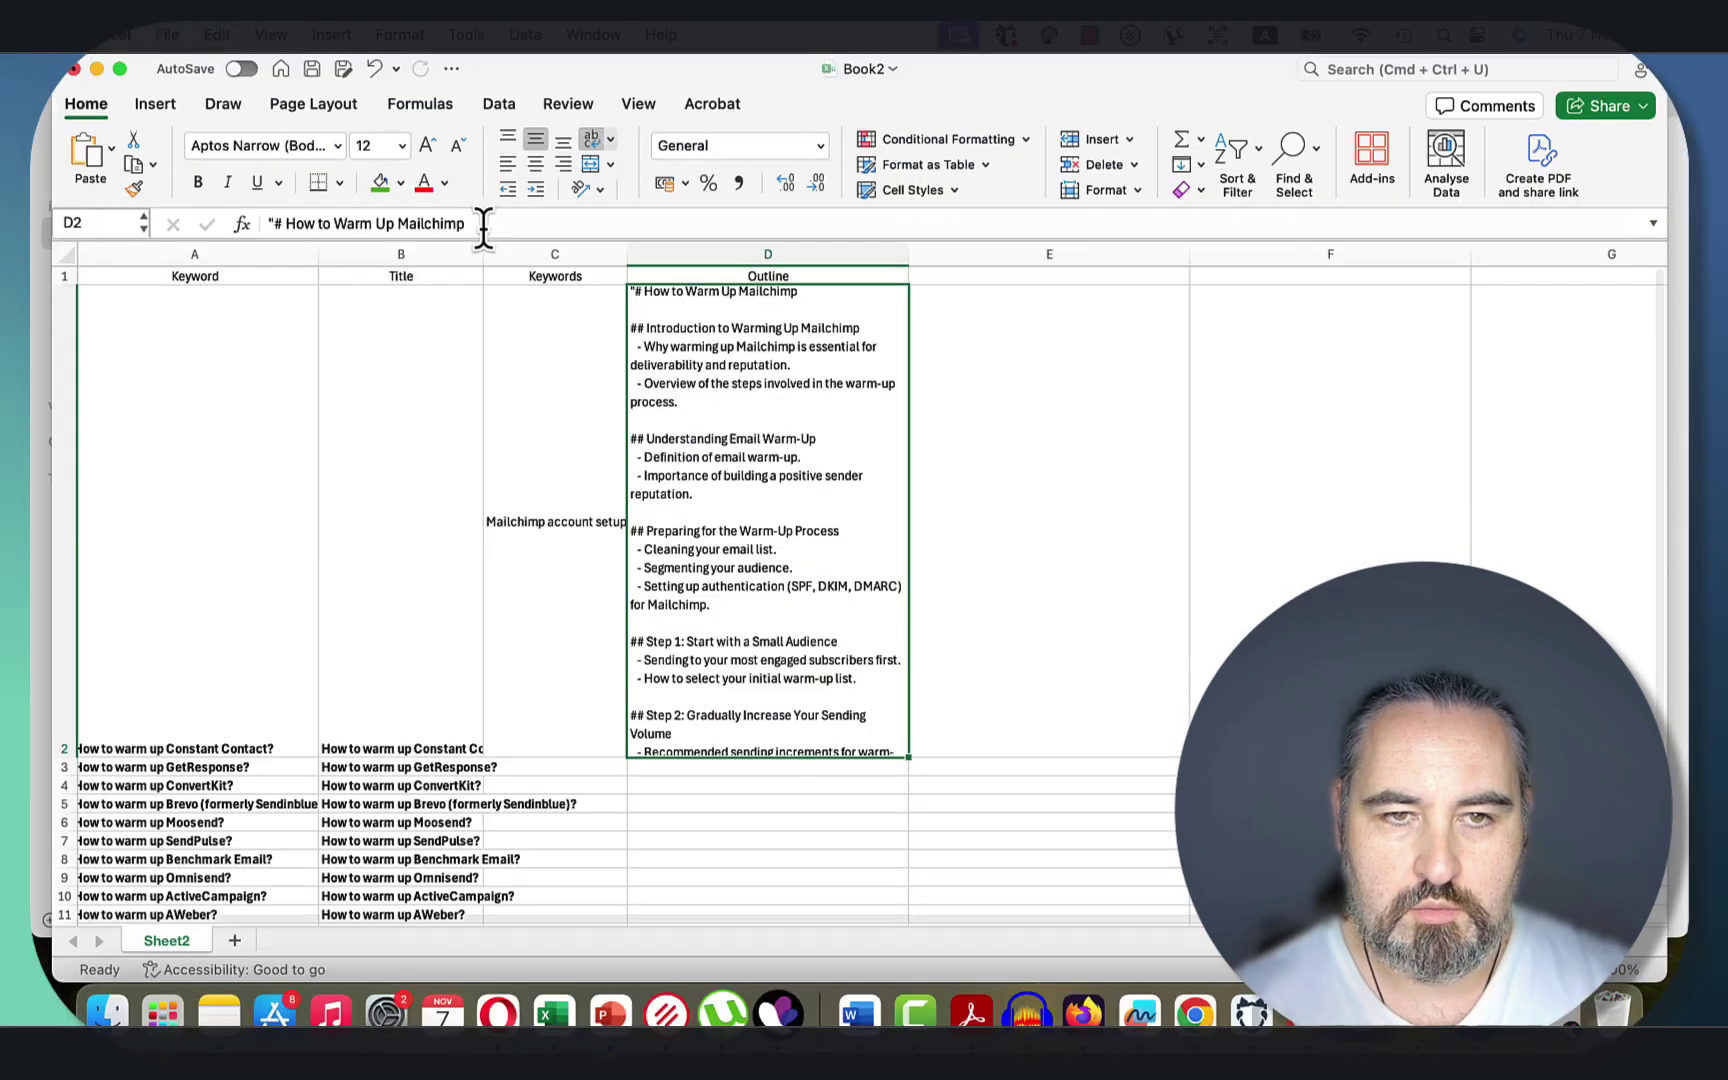
key(super+Tab)
Step: Generate outlines for keywords #2-20 and review GetResponse, ConvertKit, Brevo and SendPulse outlines
scroll(873, 651, down, 3)
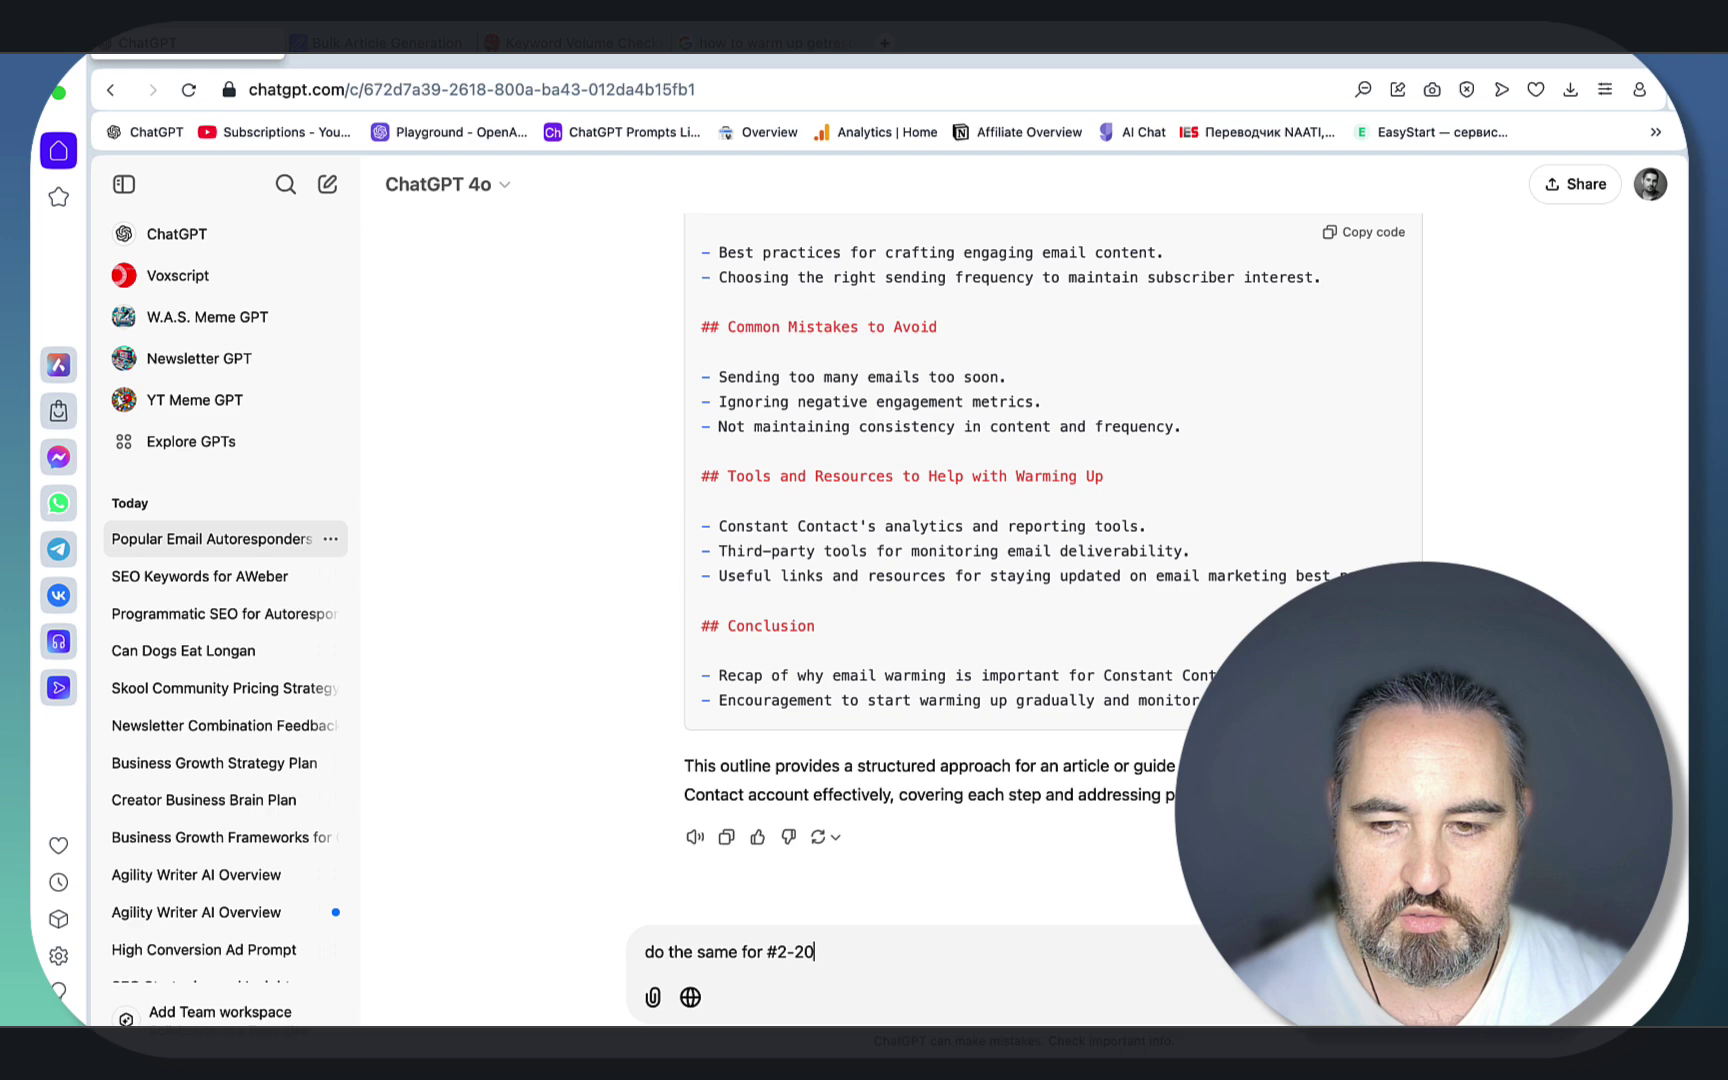
key(Return)
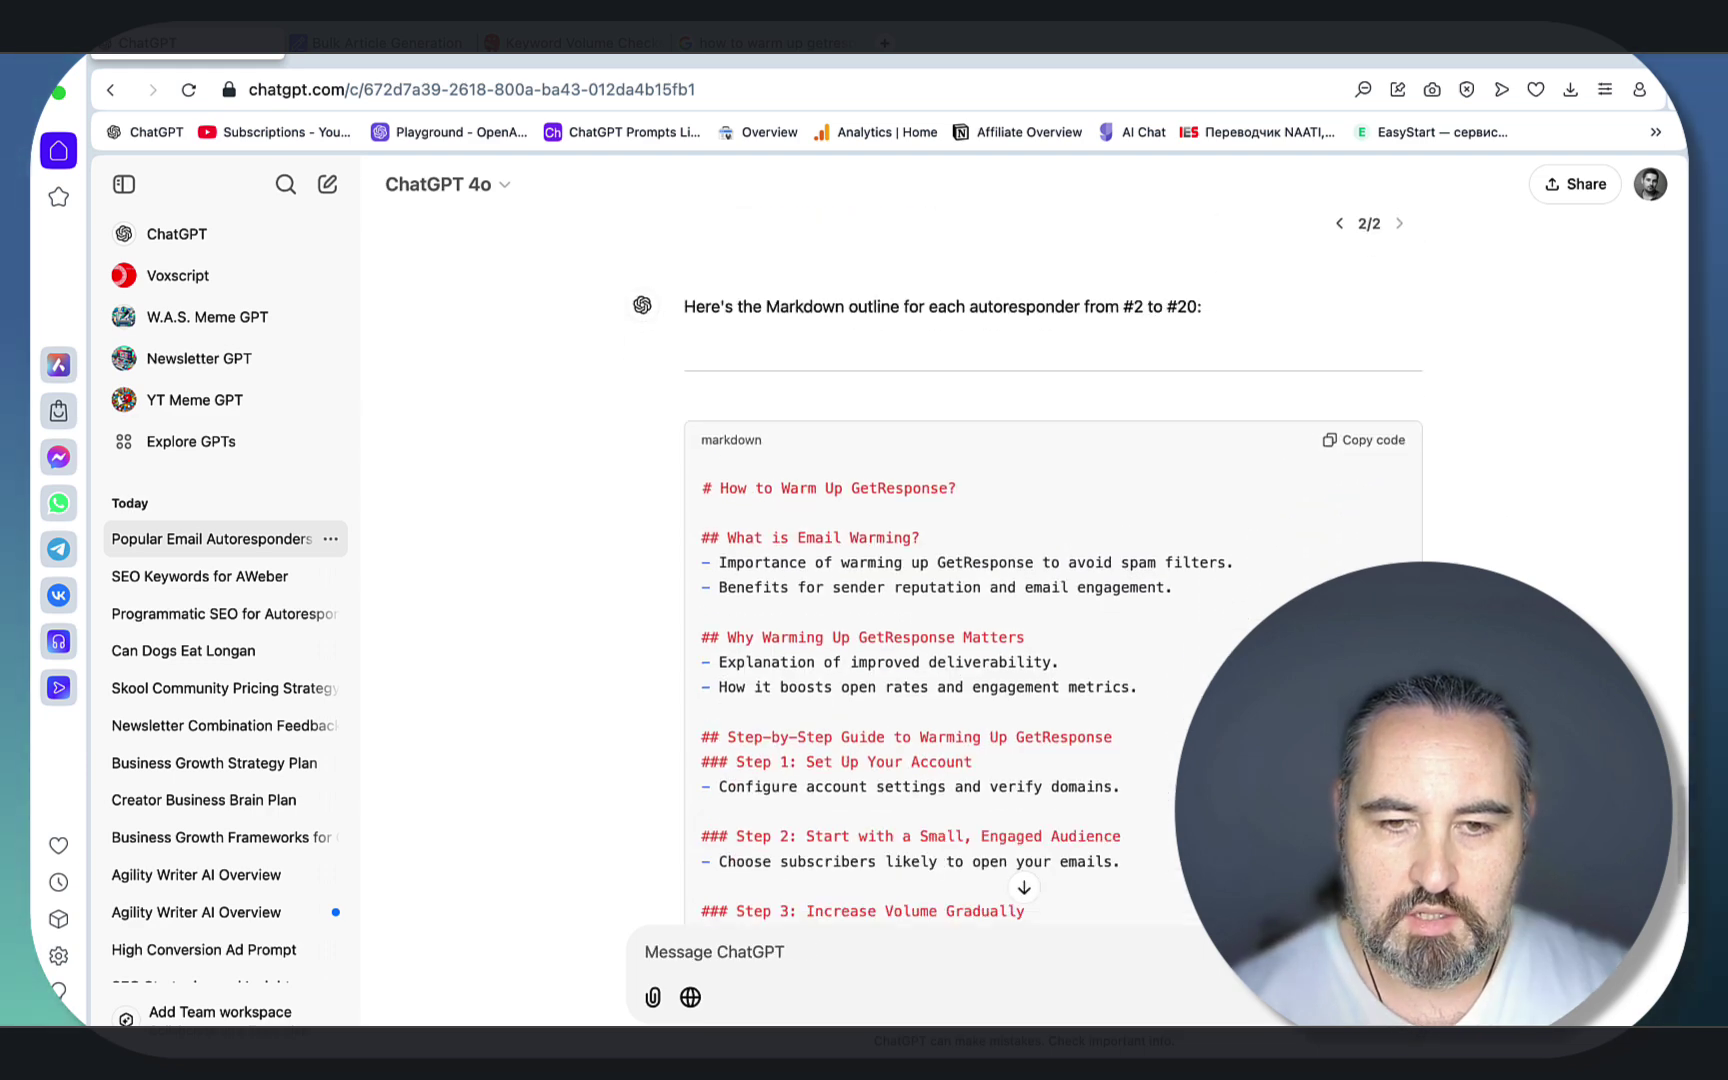
scroll(973, 710, down, 2)
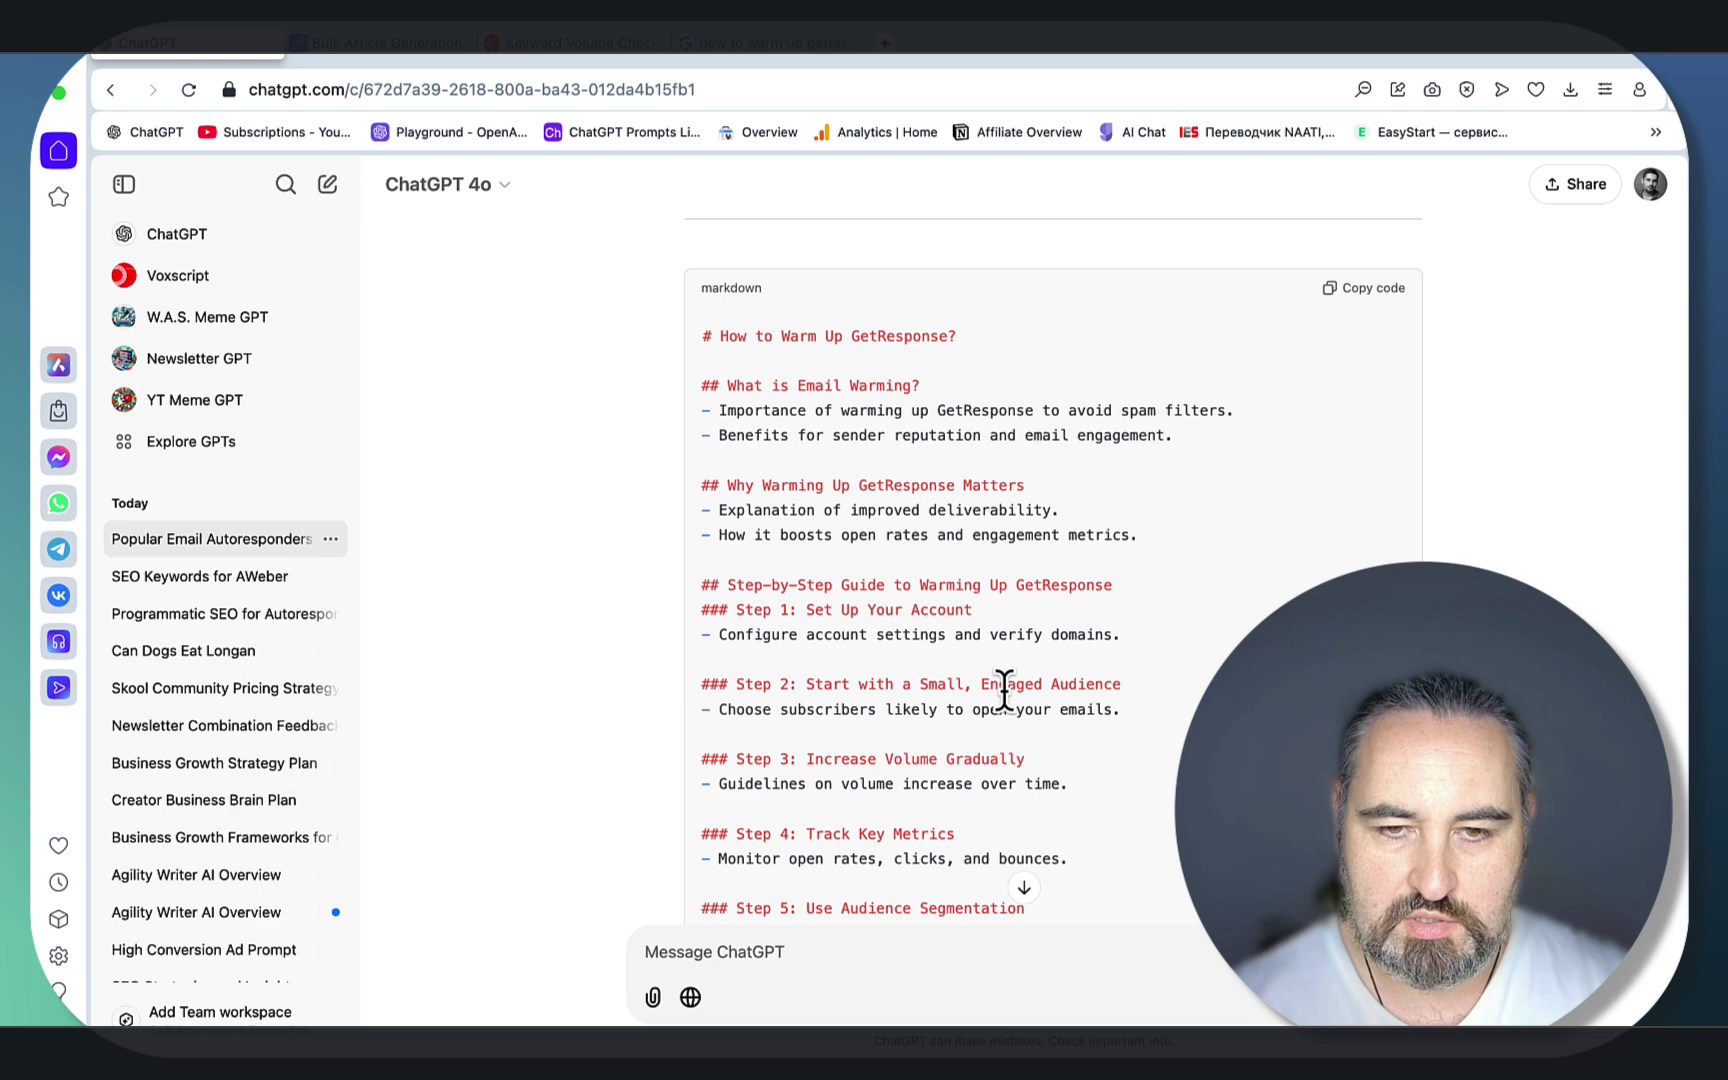
scroll(1008, 705, up, 4)
scroll(1006, 700, down, 10)
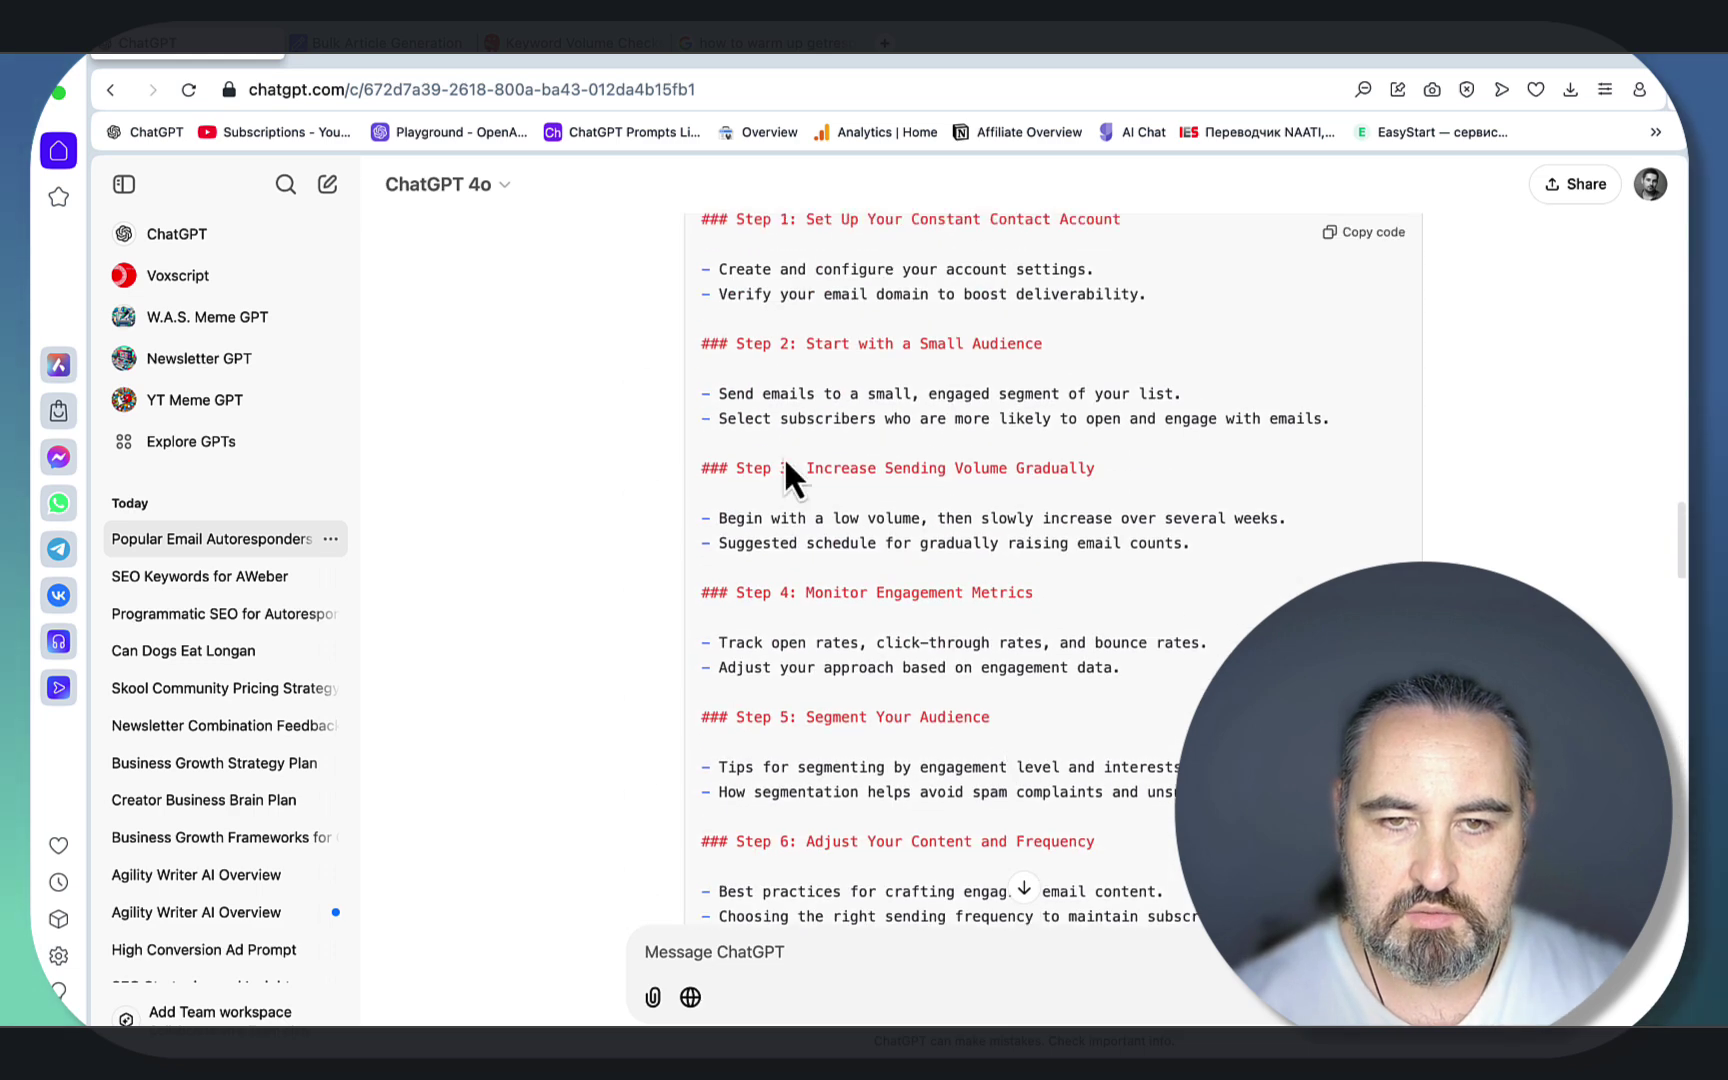
scroll(1040, 614, down, 15)
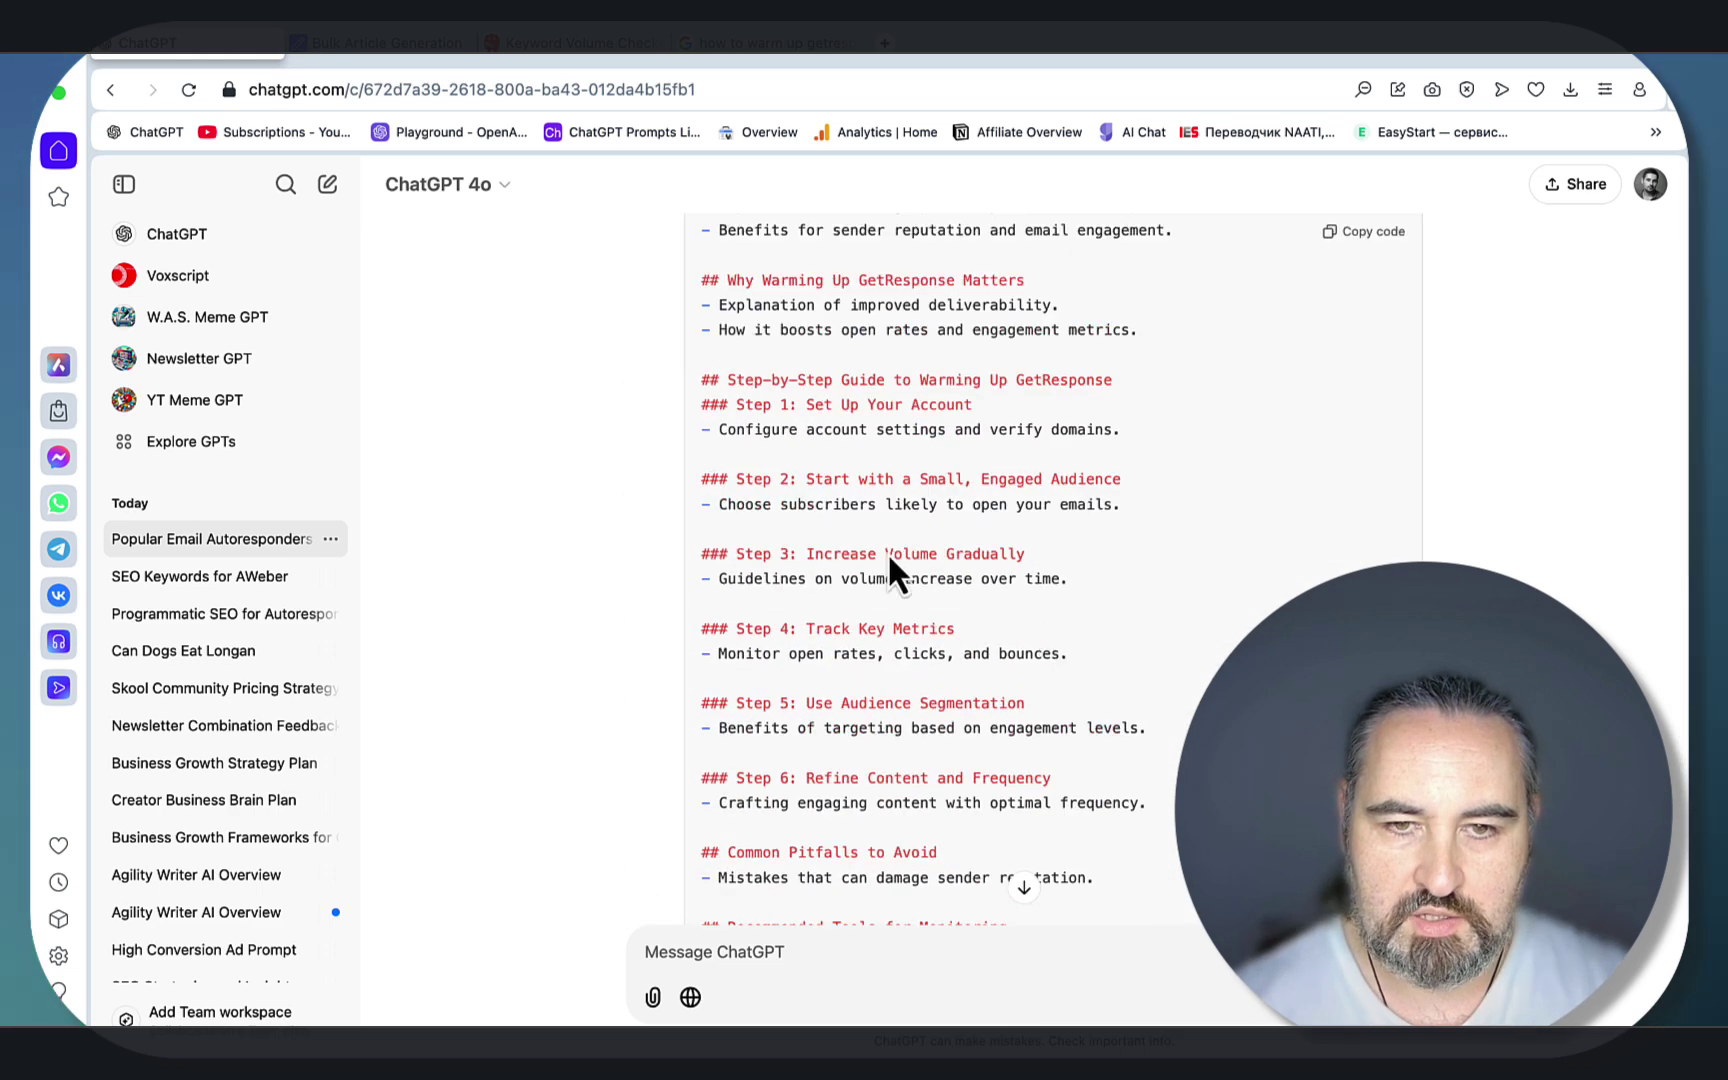
scroll(994, 509, down, 10)
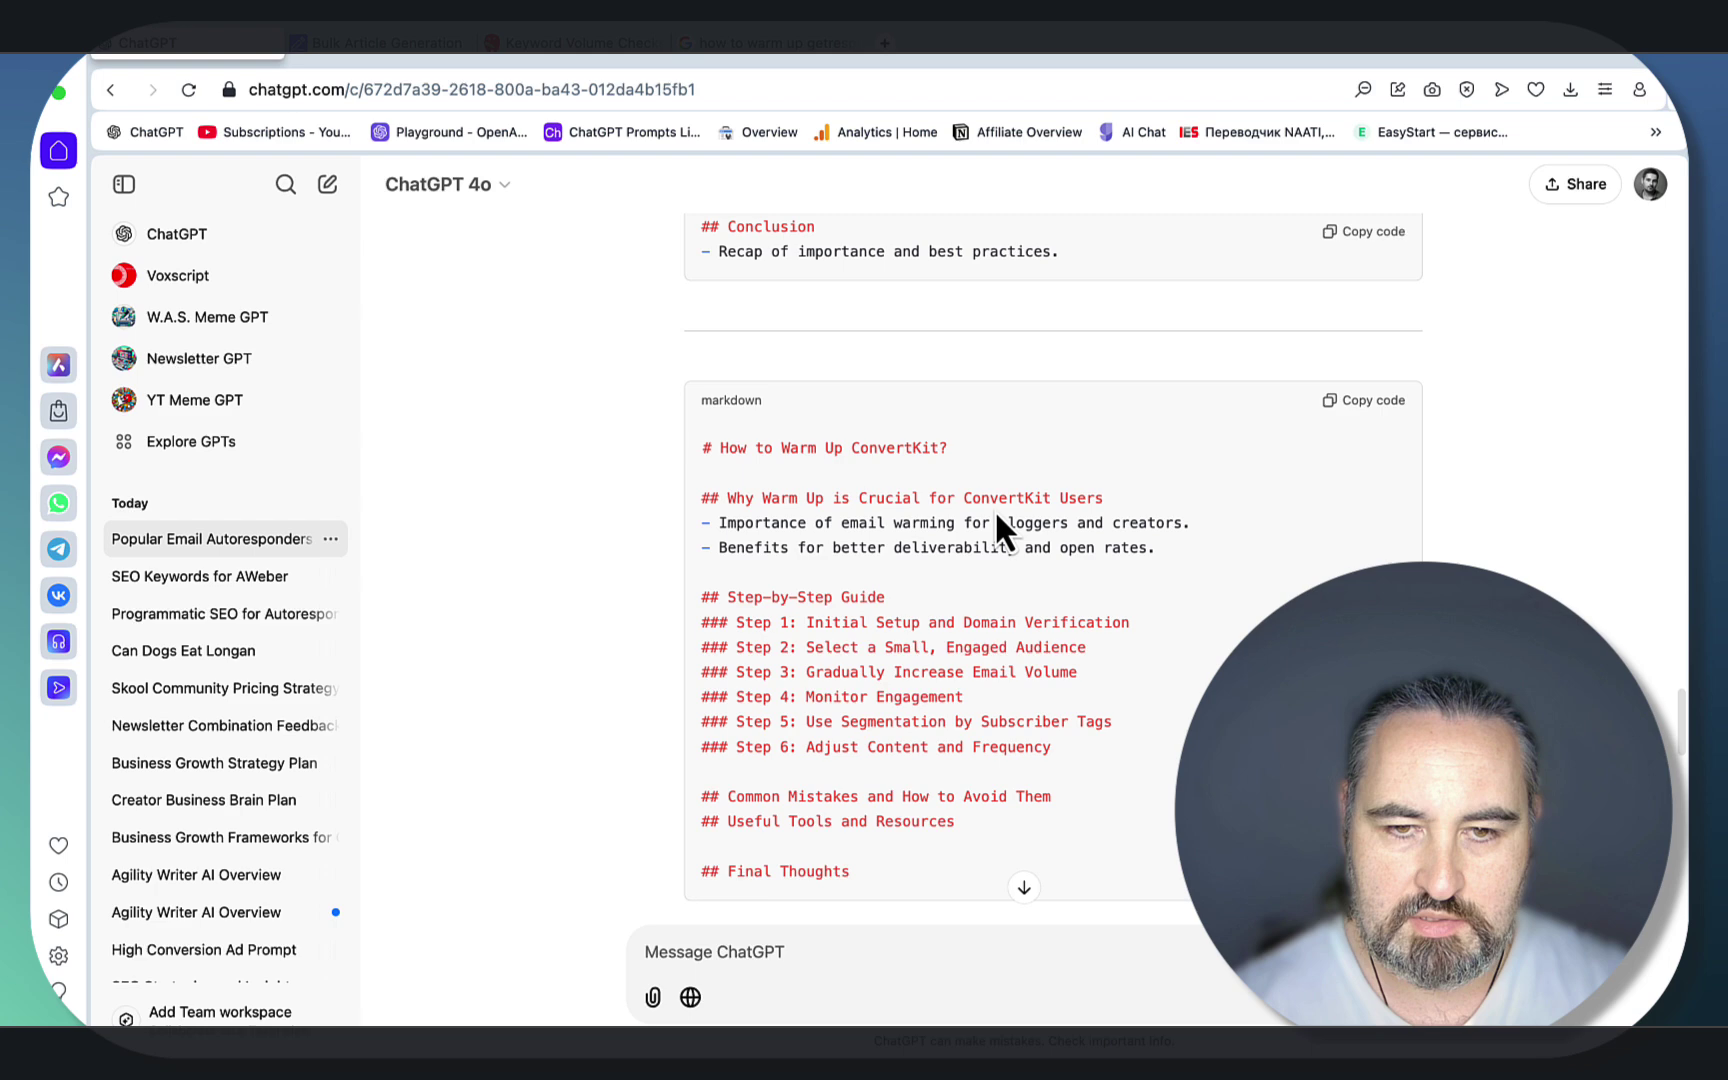
scroll(1103, 653, down, 6)
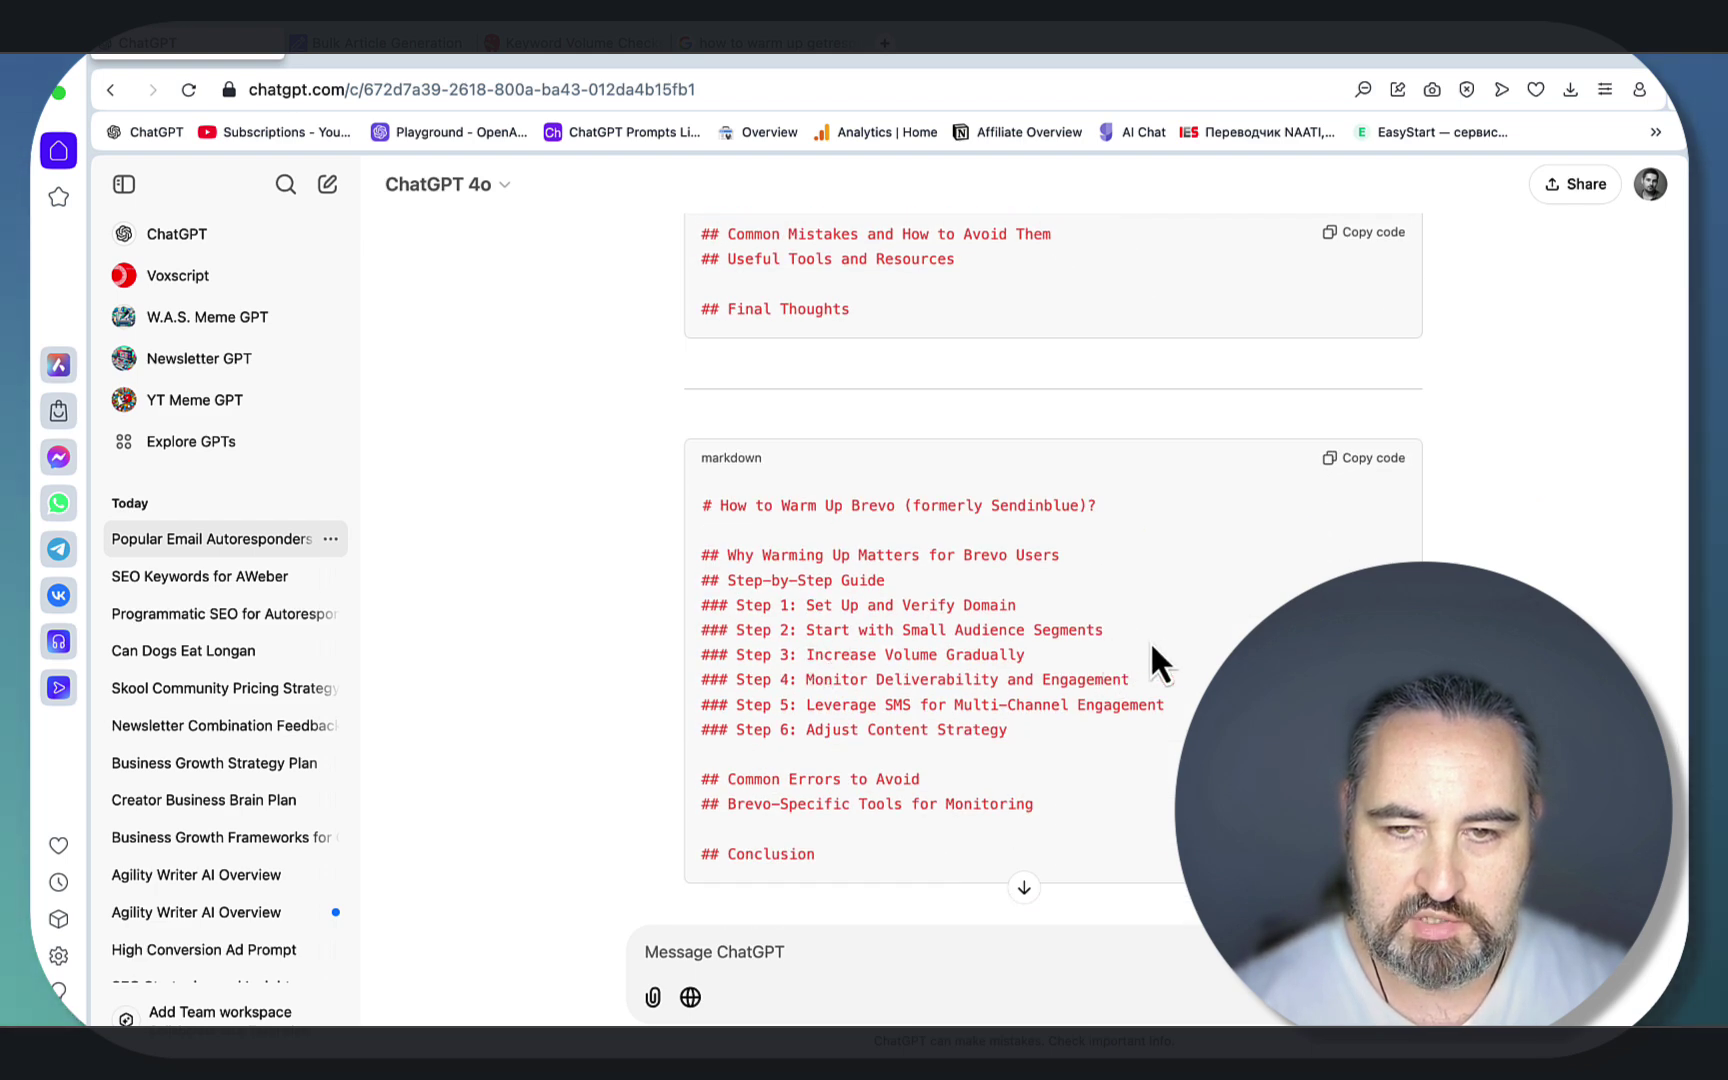
scroll(1161, 645, down, 10)
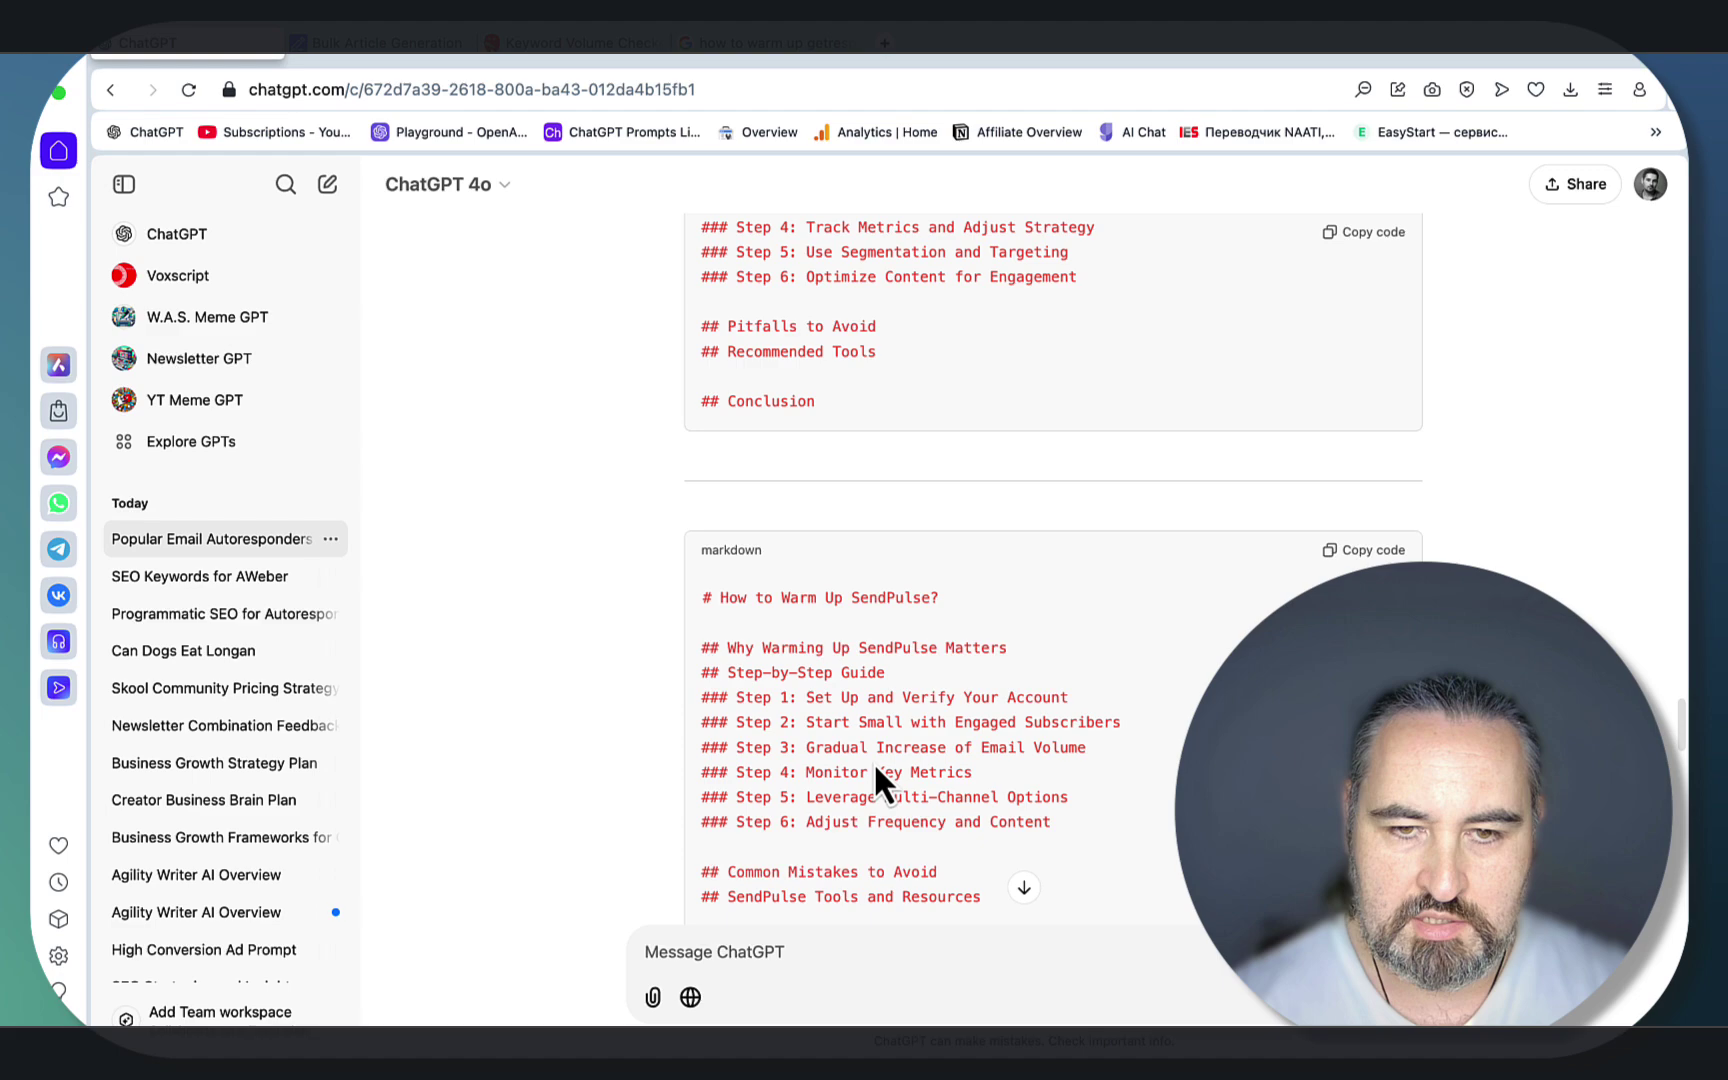
scroll(1172, 748, down, 10)
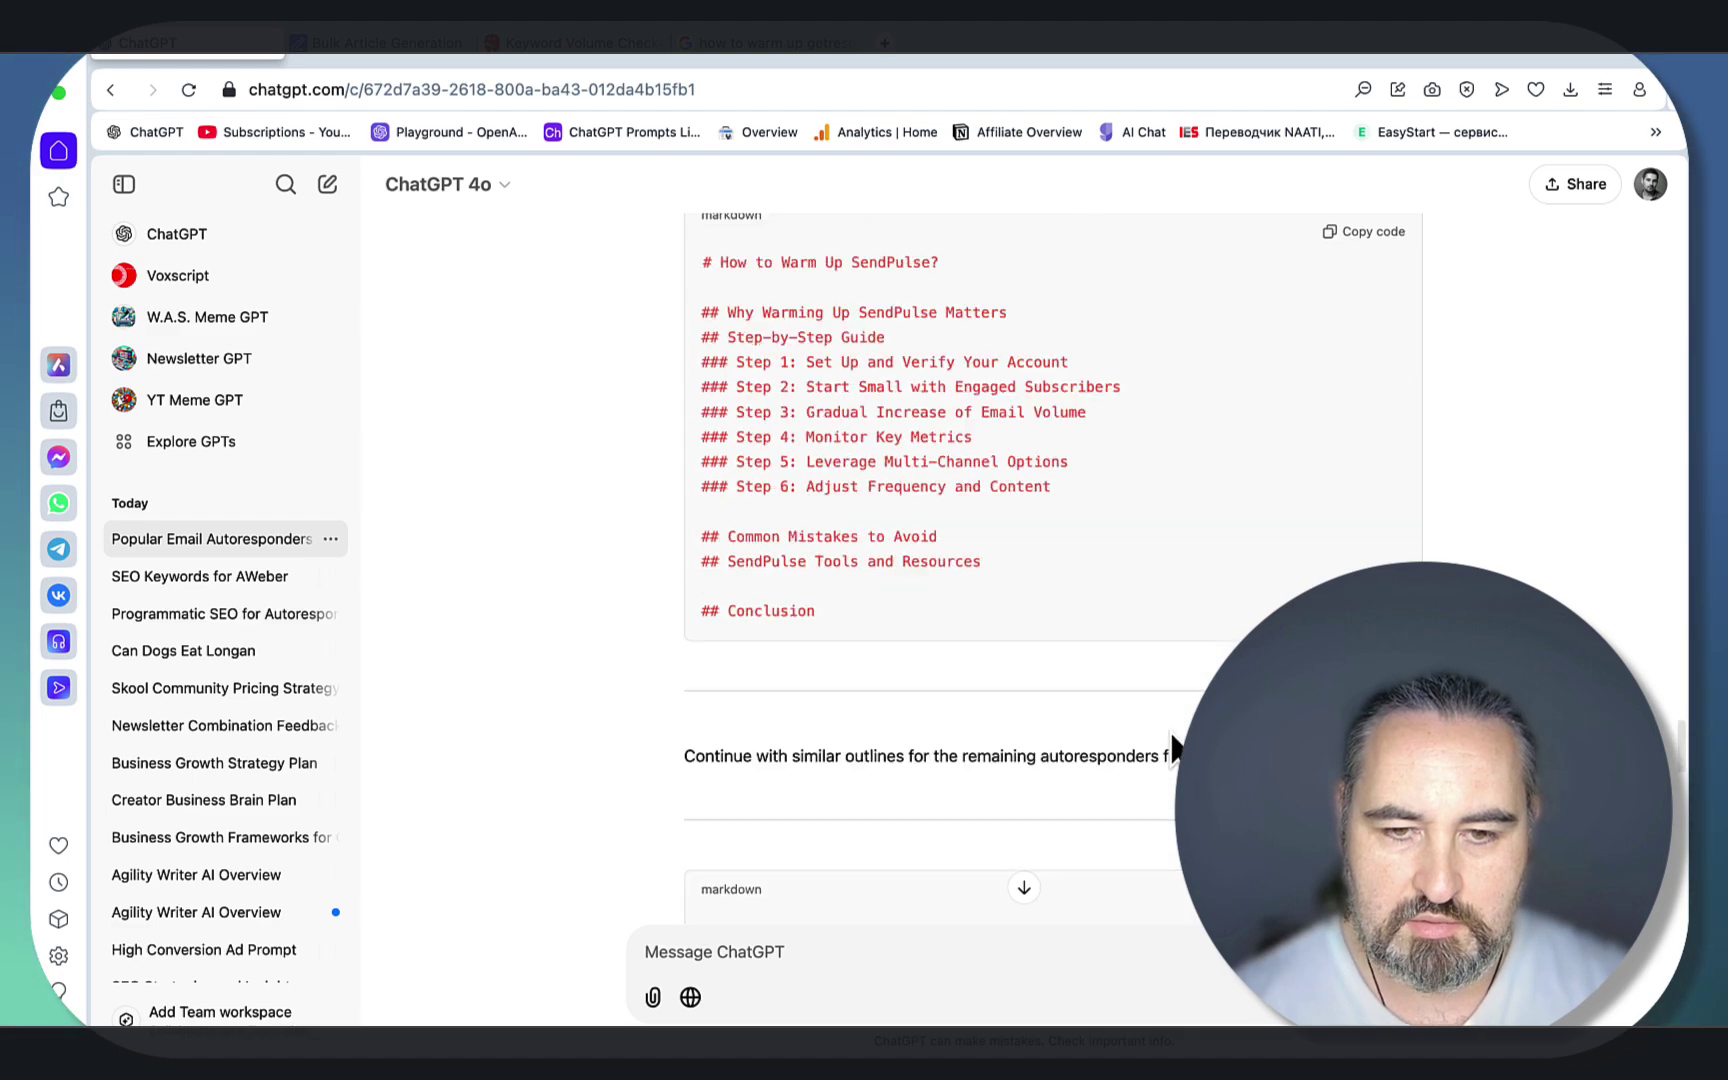
scroll(1172, 748, up, 15)
scroll(1172, 748, up, 20)
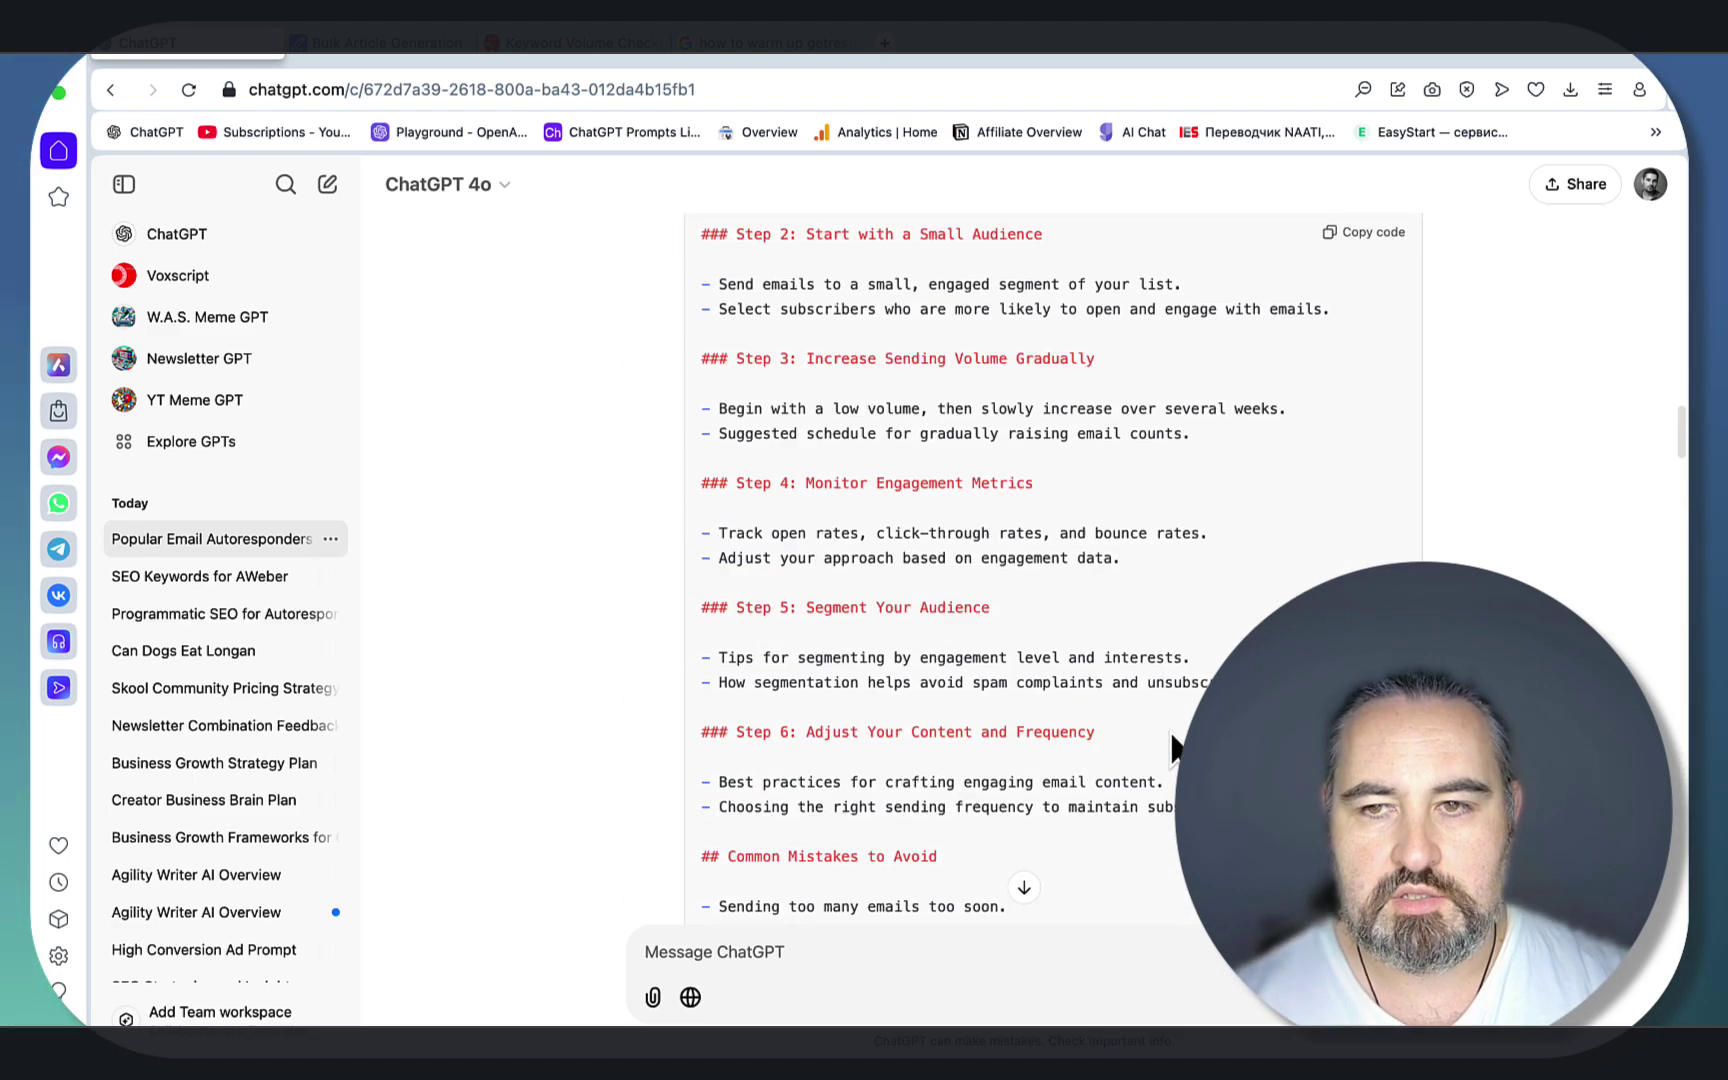
Step: Review the Book2 workbook with the Constant Contact outline in place
mouse_move(497, 1012)
click(555, 1040)
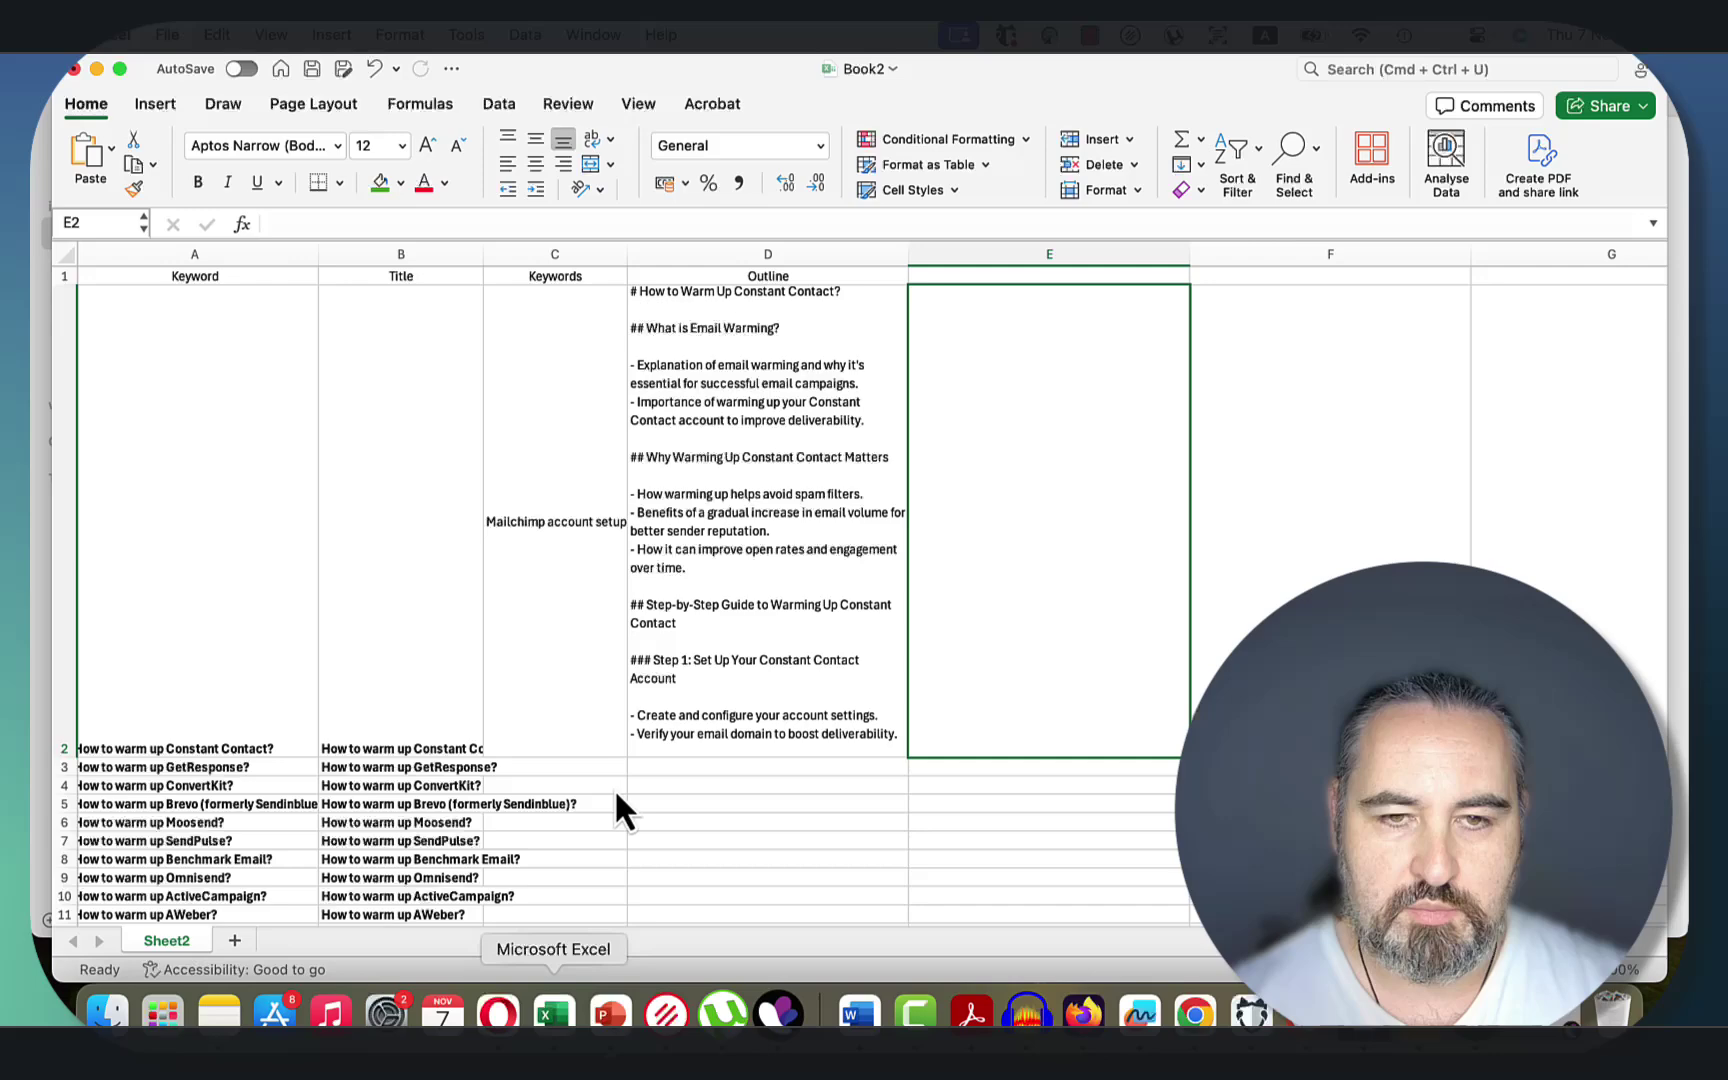
scroll(780, 513, down, 2)
scroll(791, 513, up, 2)
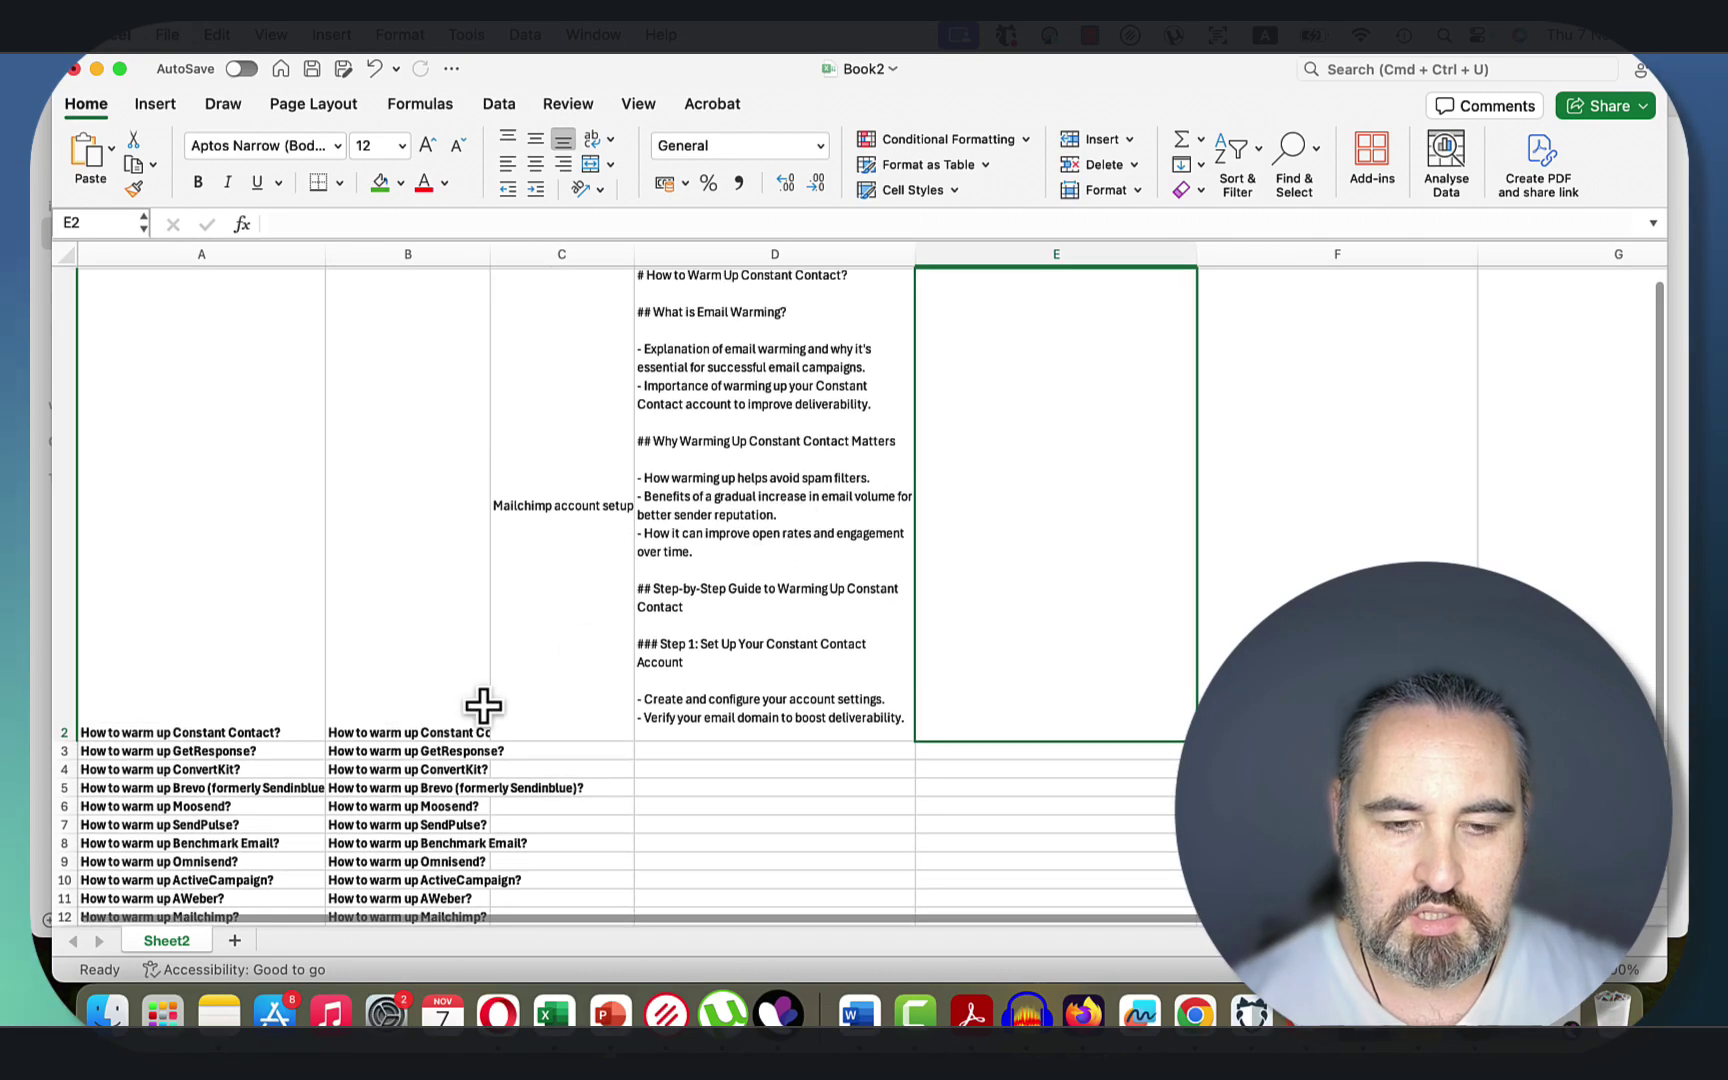
scroll(571, 598, up, 1)
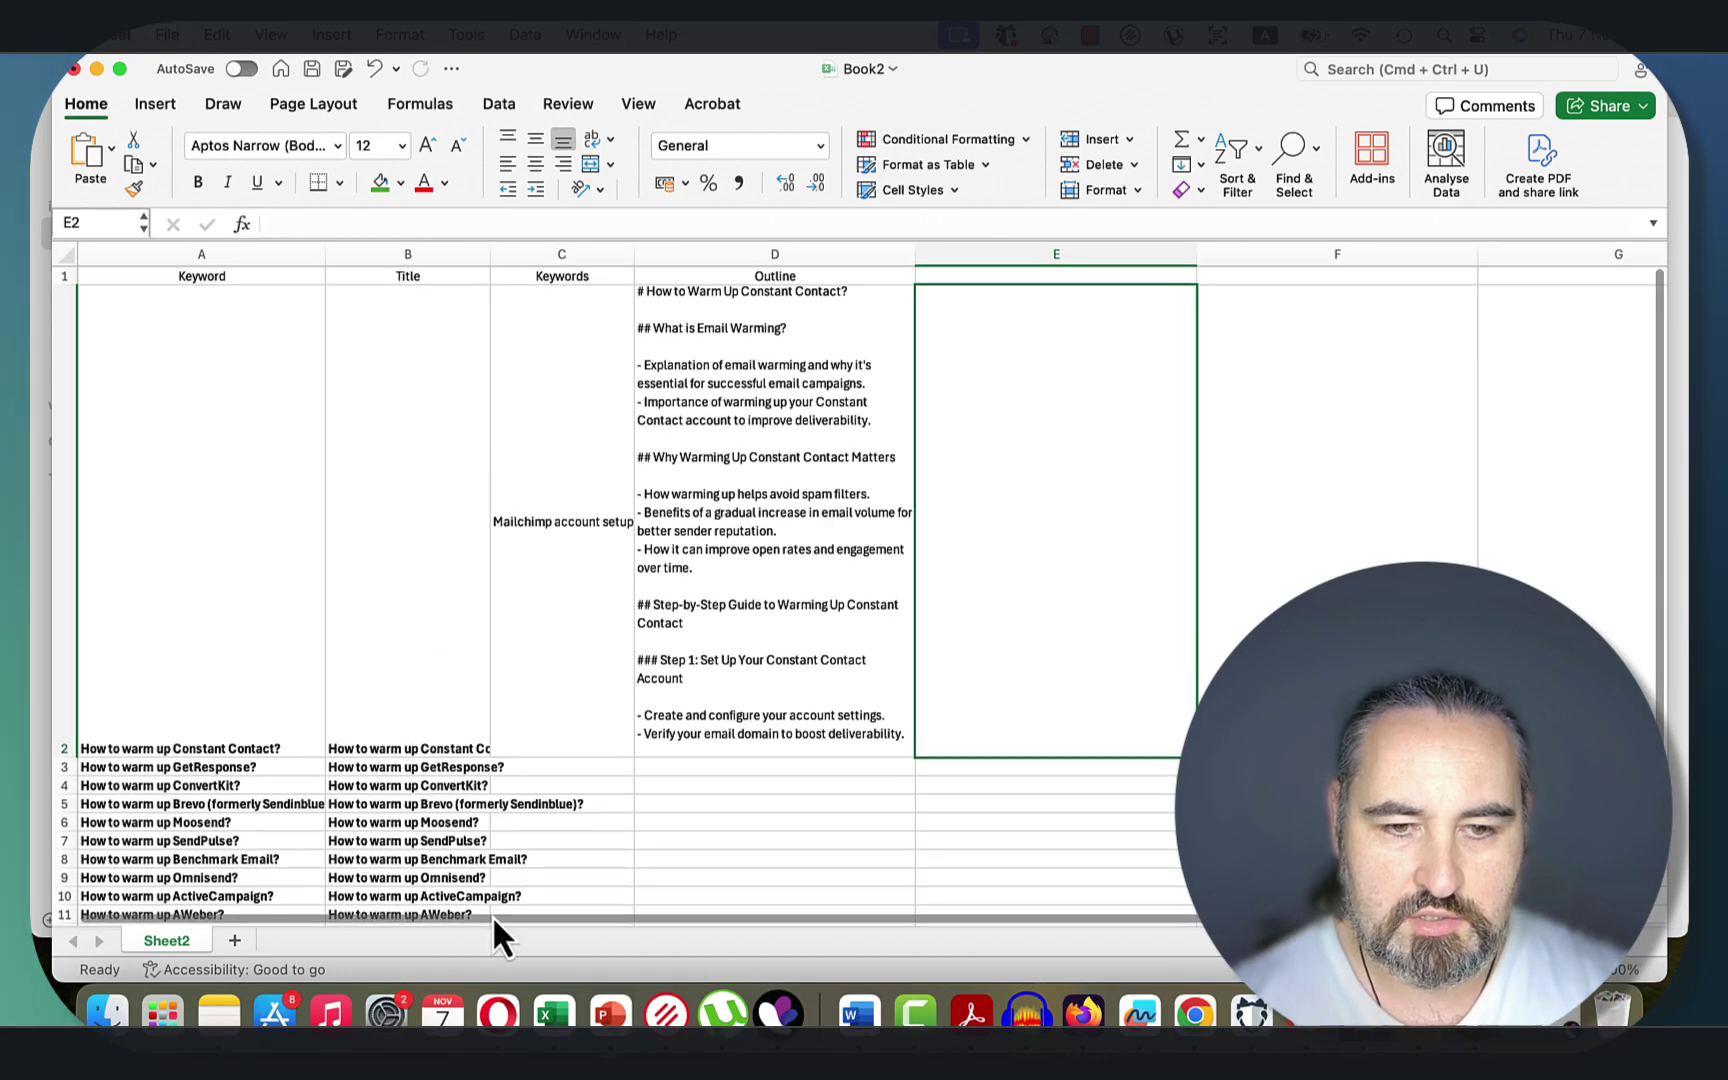
Step: Request 50 comma-separated LSI keywords and entities for 'How to warm up Constant Contact' and select them
key(super+Tab)
click(845, 945)
text(give me 50 highly semantically relevant lsi keywords and entities related to Mailchimp as a comma separated list)
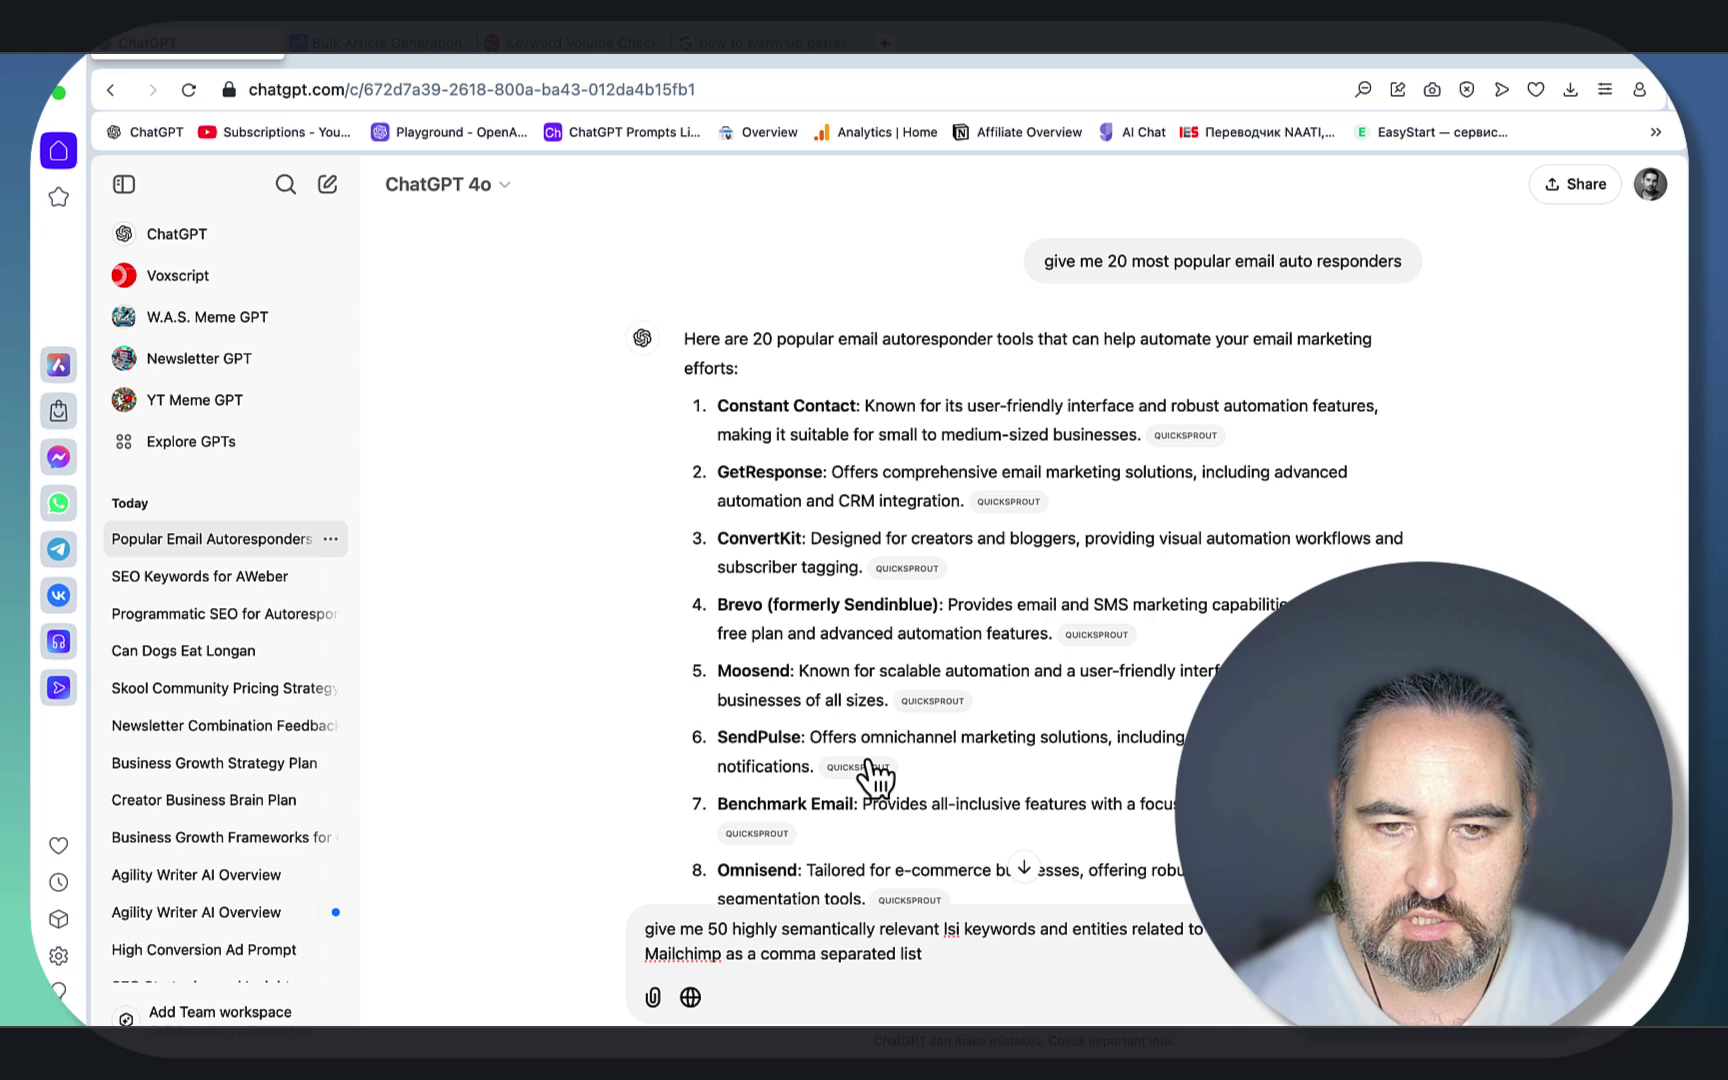
drag(860, 405, 737, 405)
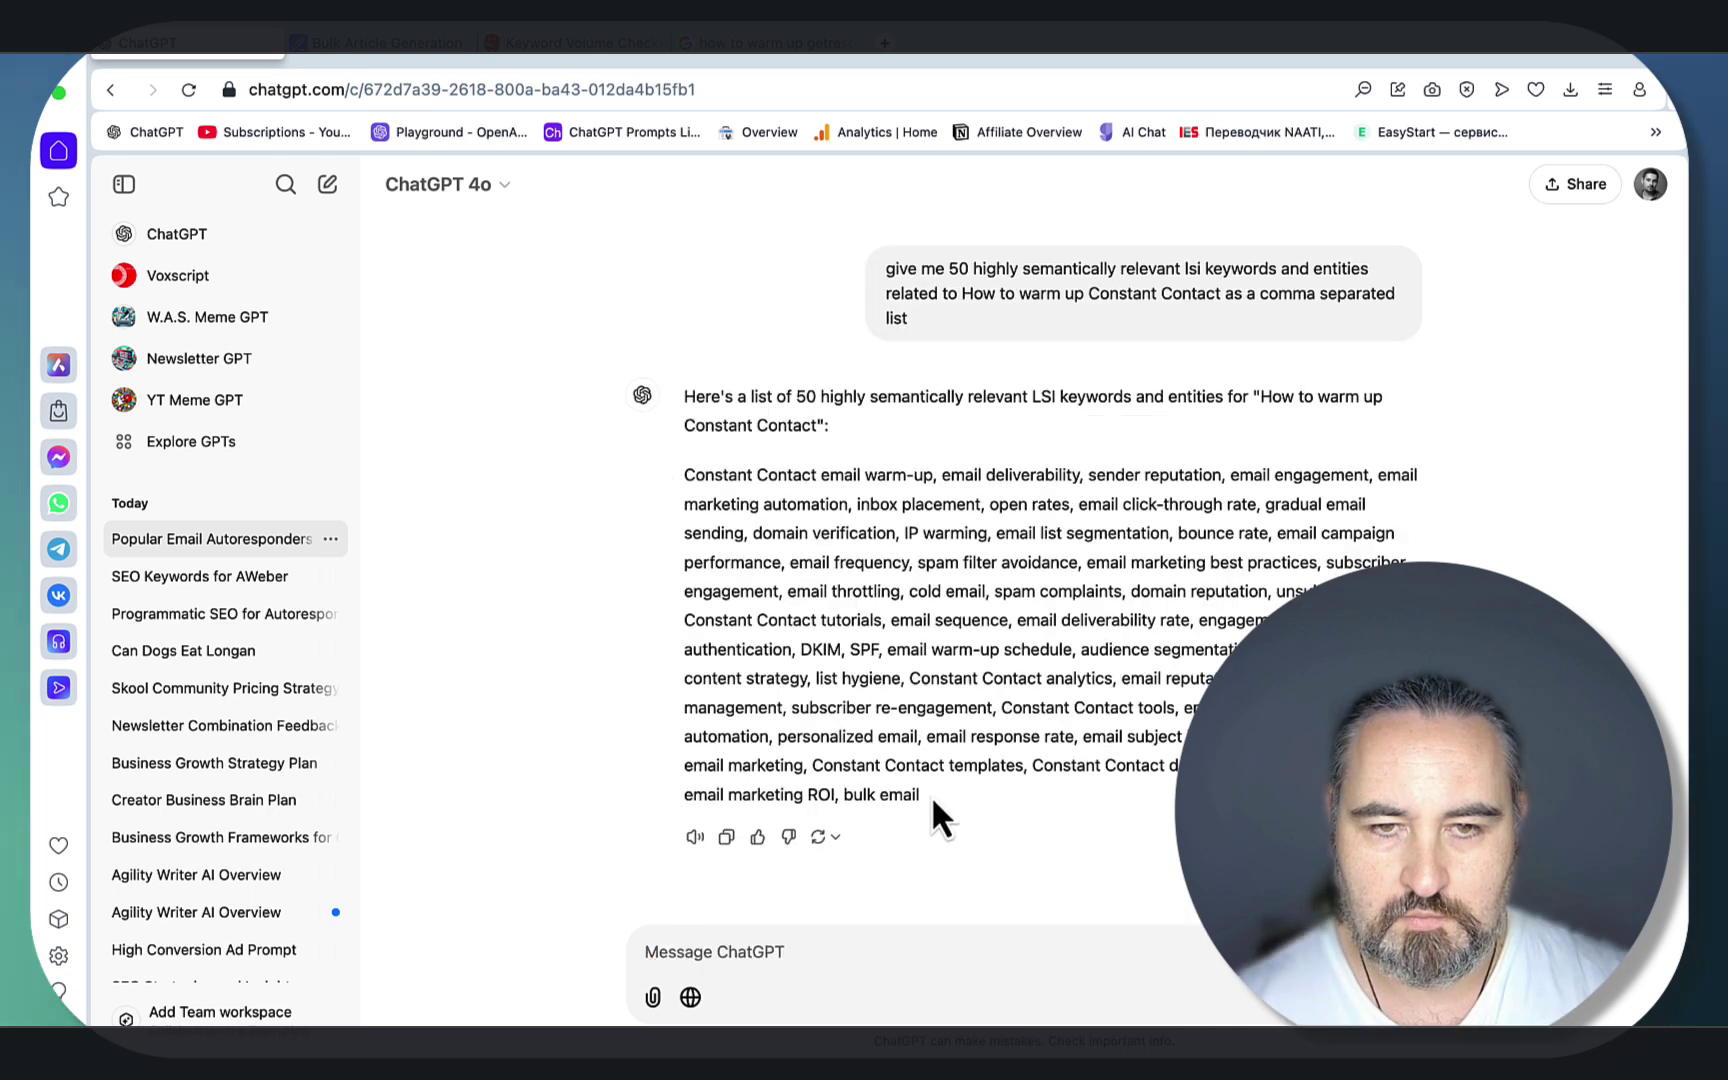
drag(933, 816, 697, 505)
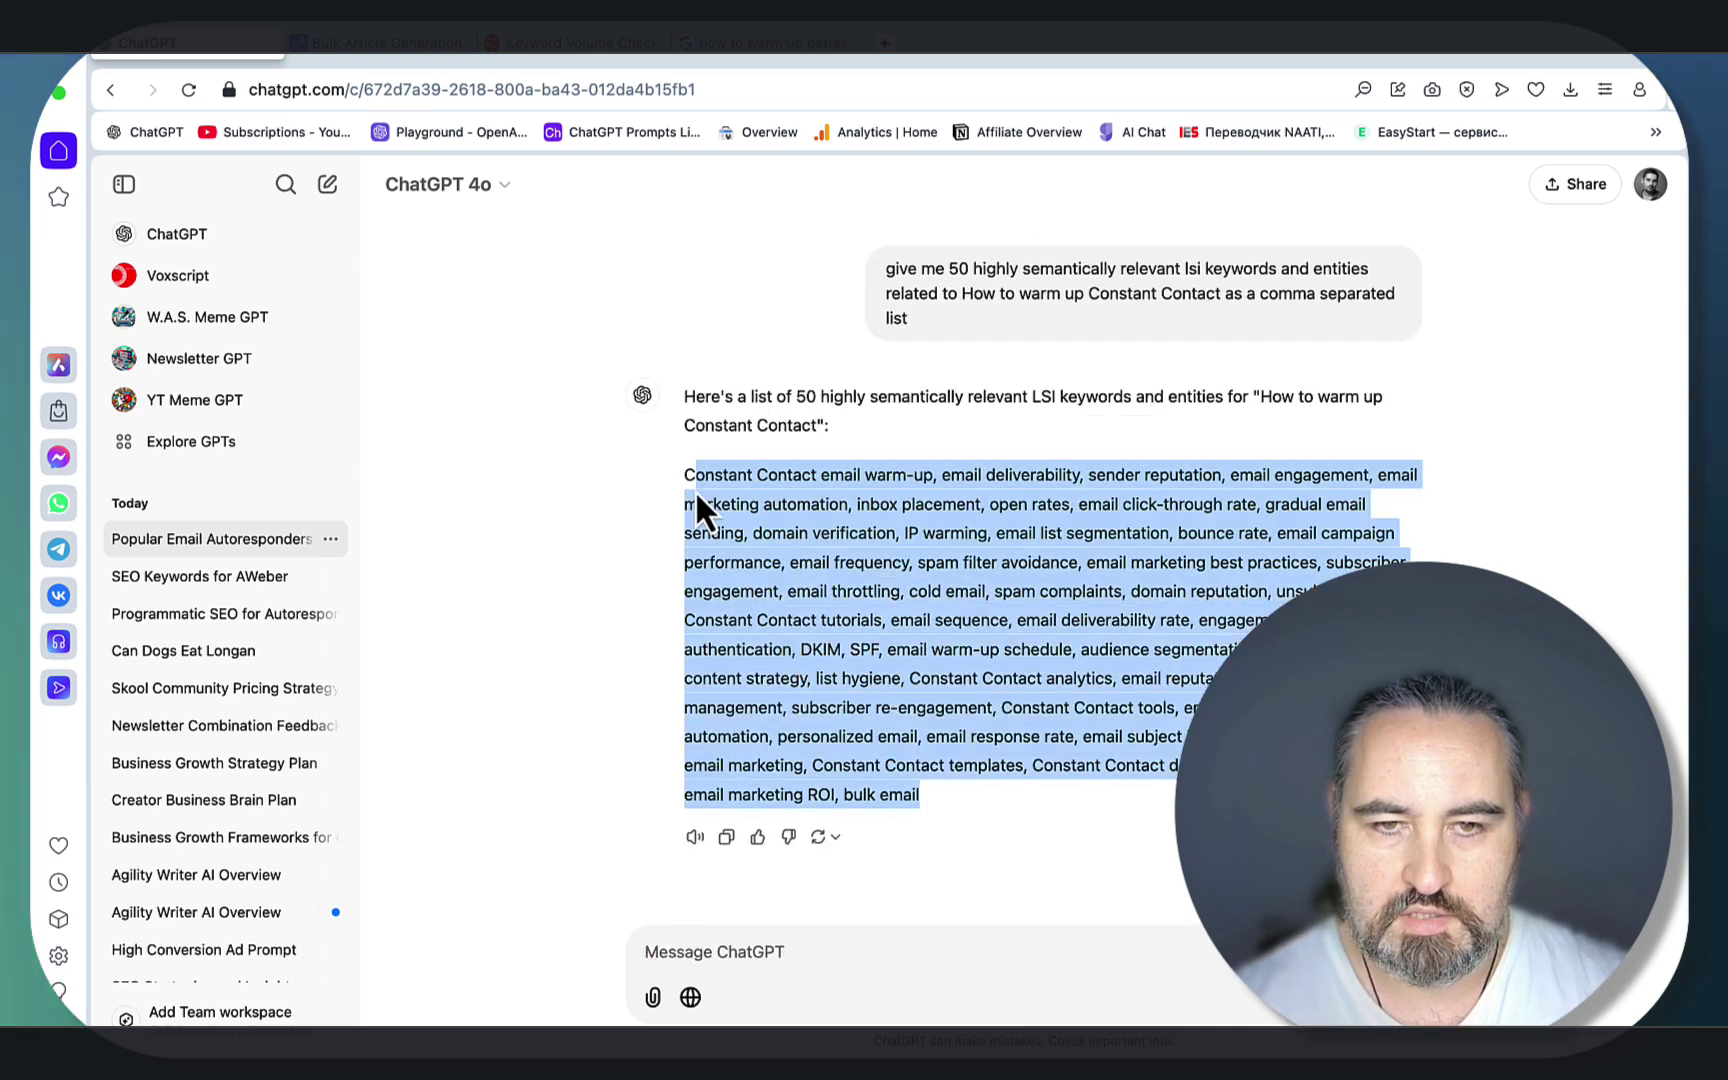
Step: Put the Constant Contact LSI keywords into Keywords cell C2
click(549, 1013)
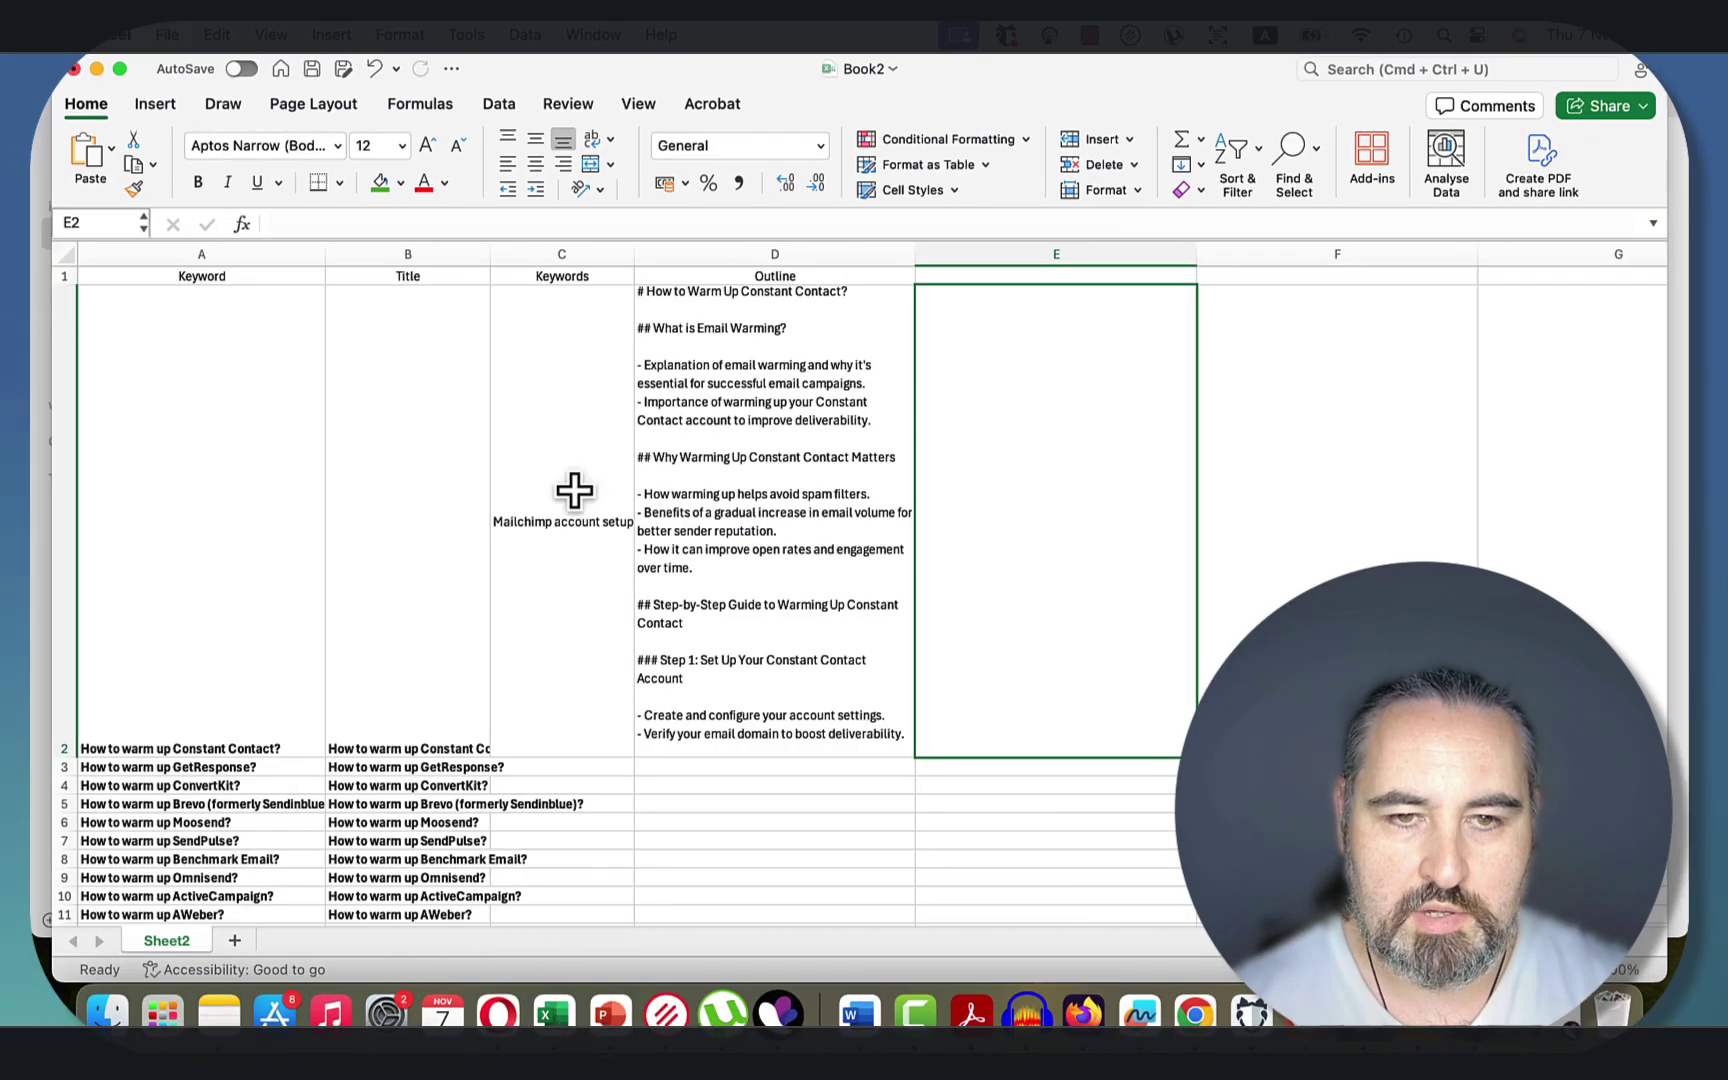
click(547, 490)
click(740, 750)
scroll(740, 760, down, 5)
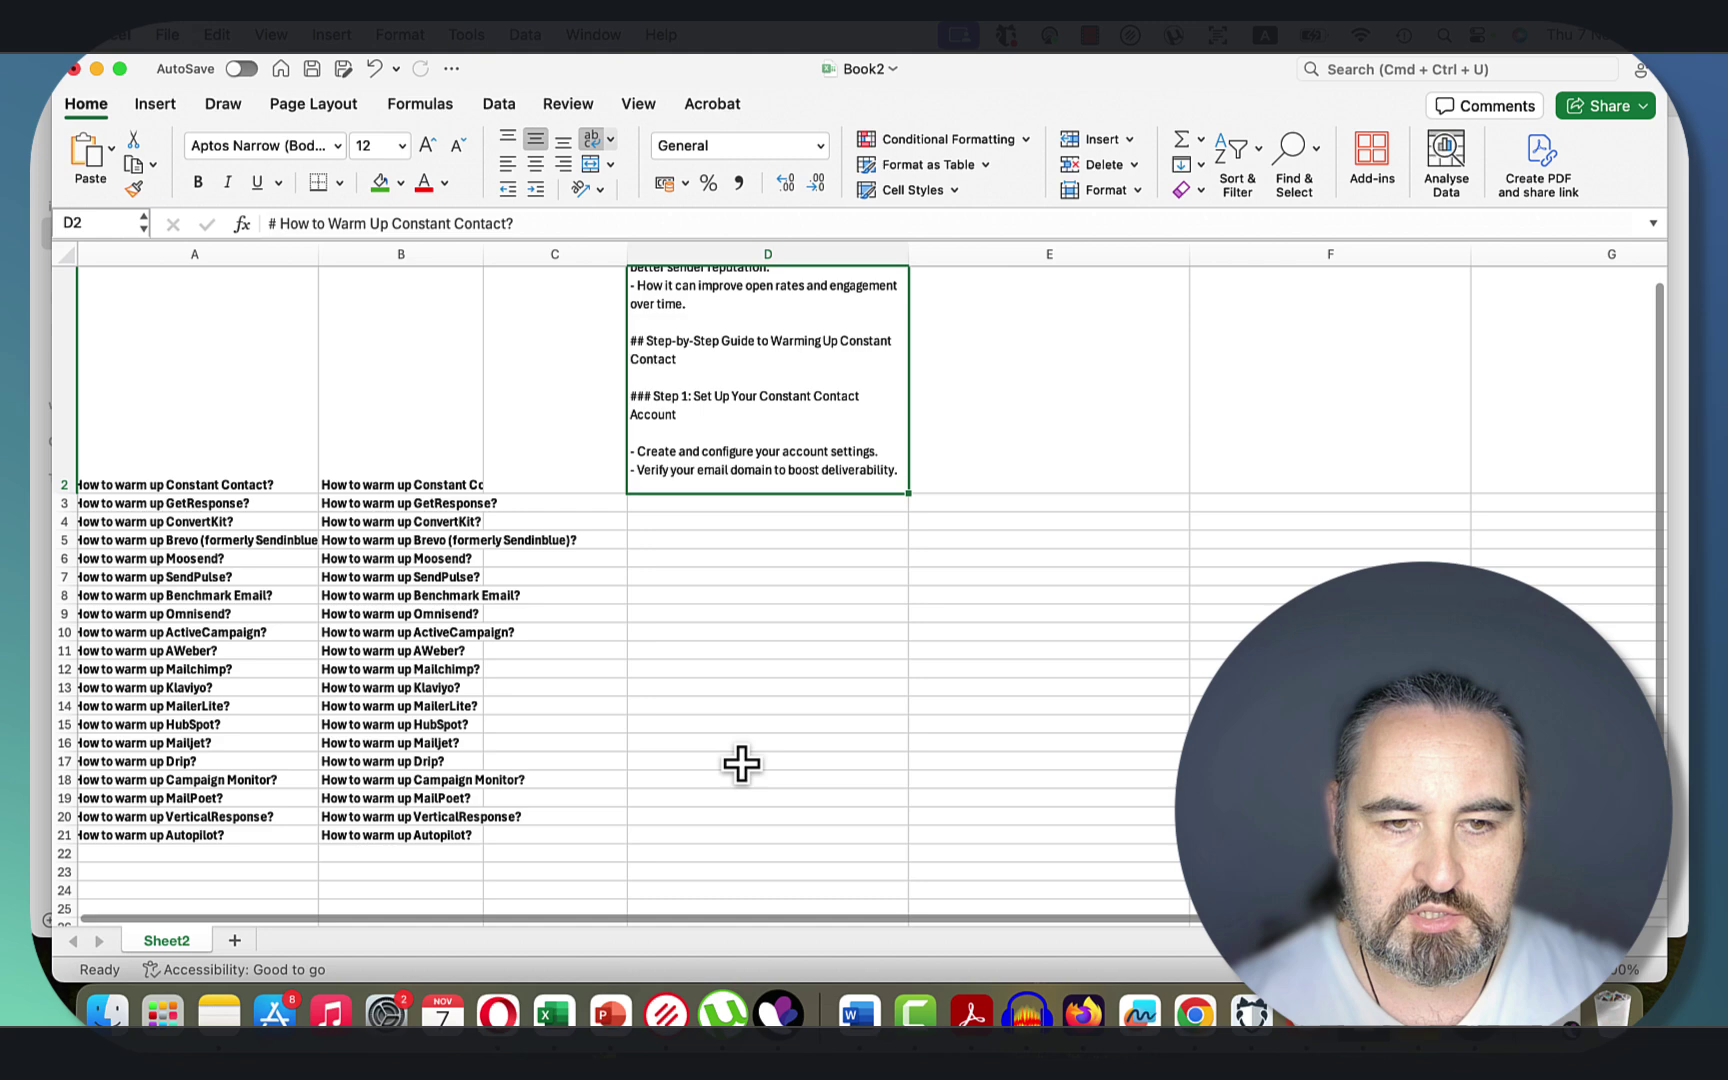
scroll(266, 512, up, 2)
right_click(172, 503)
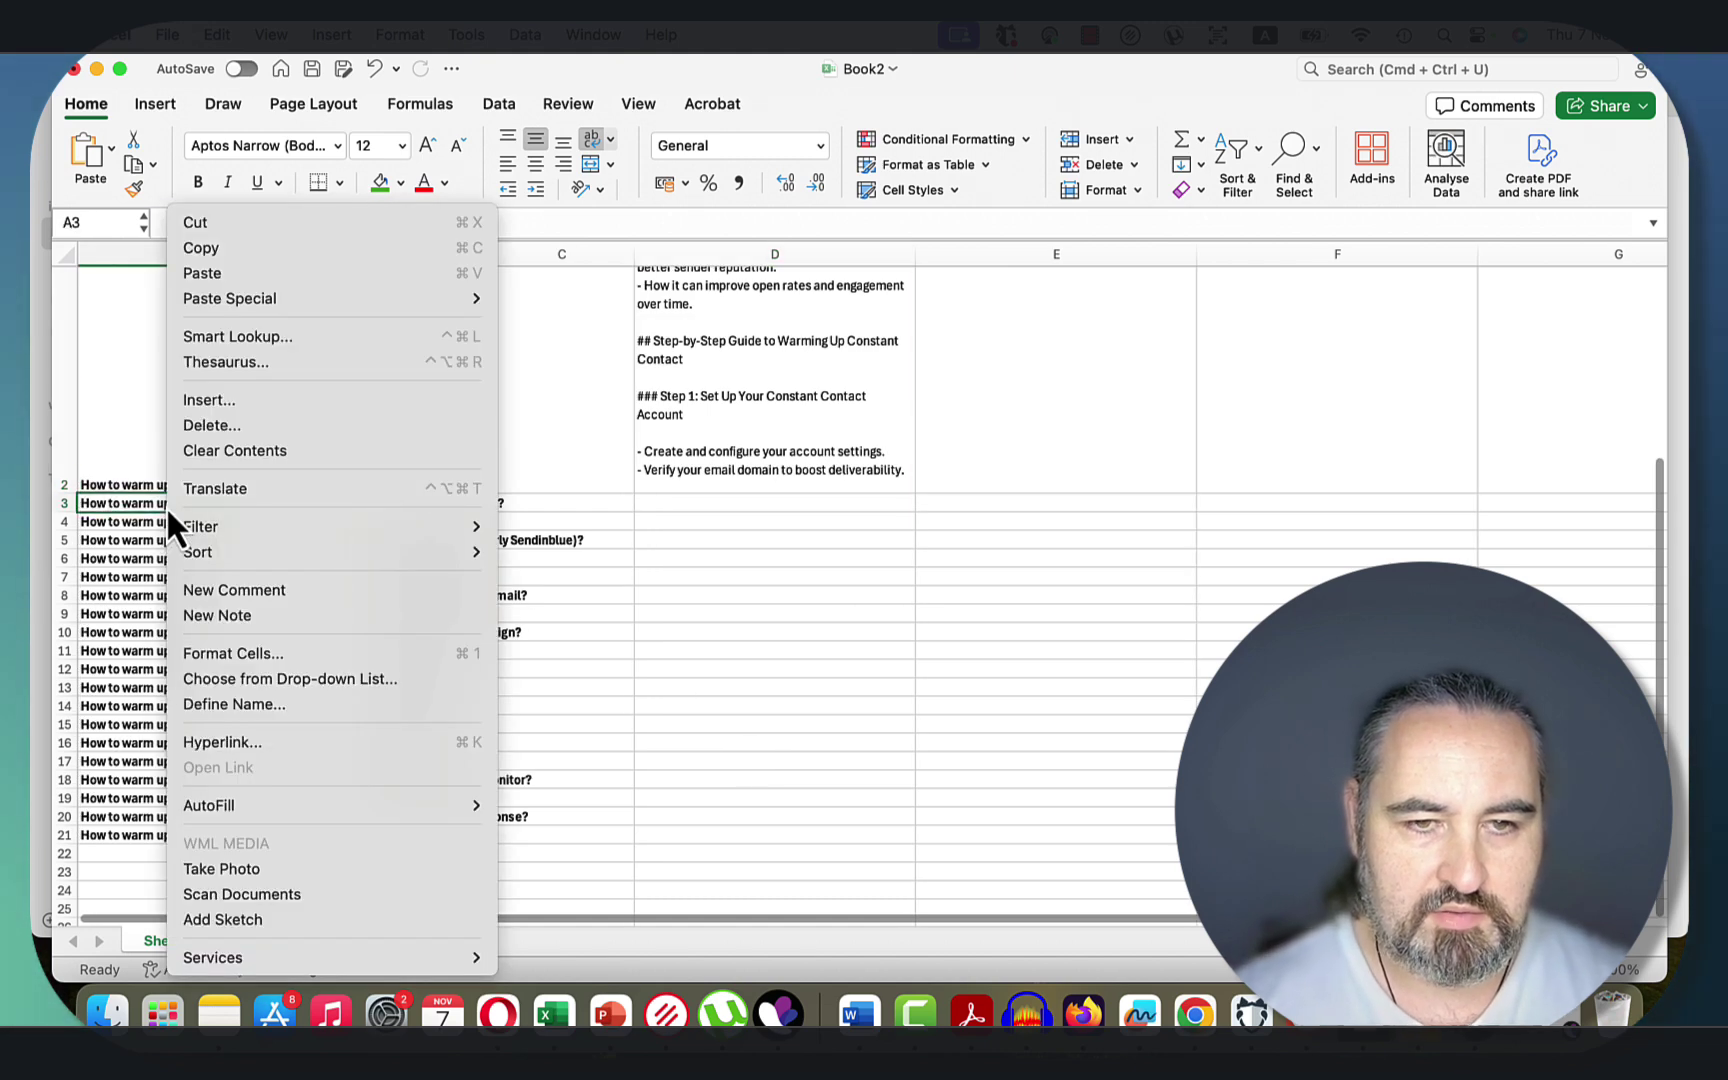
key(Escape)
Step: Clear every autoresponder row below Constant Contact, leaving a single row
click(567, 500)
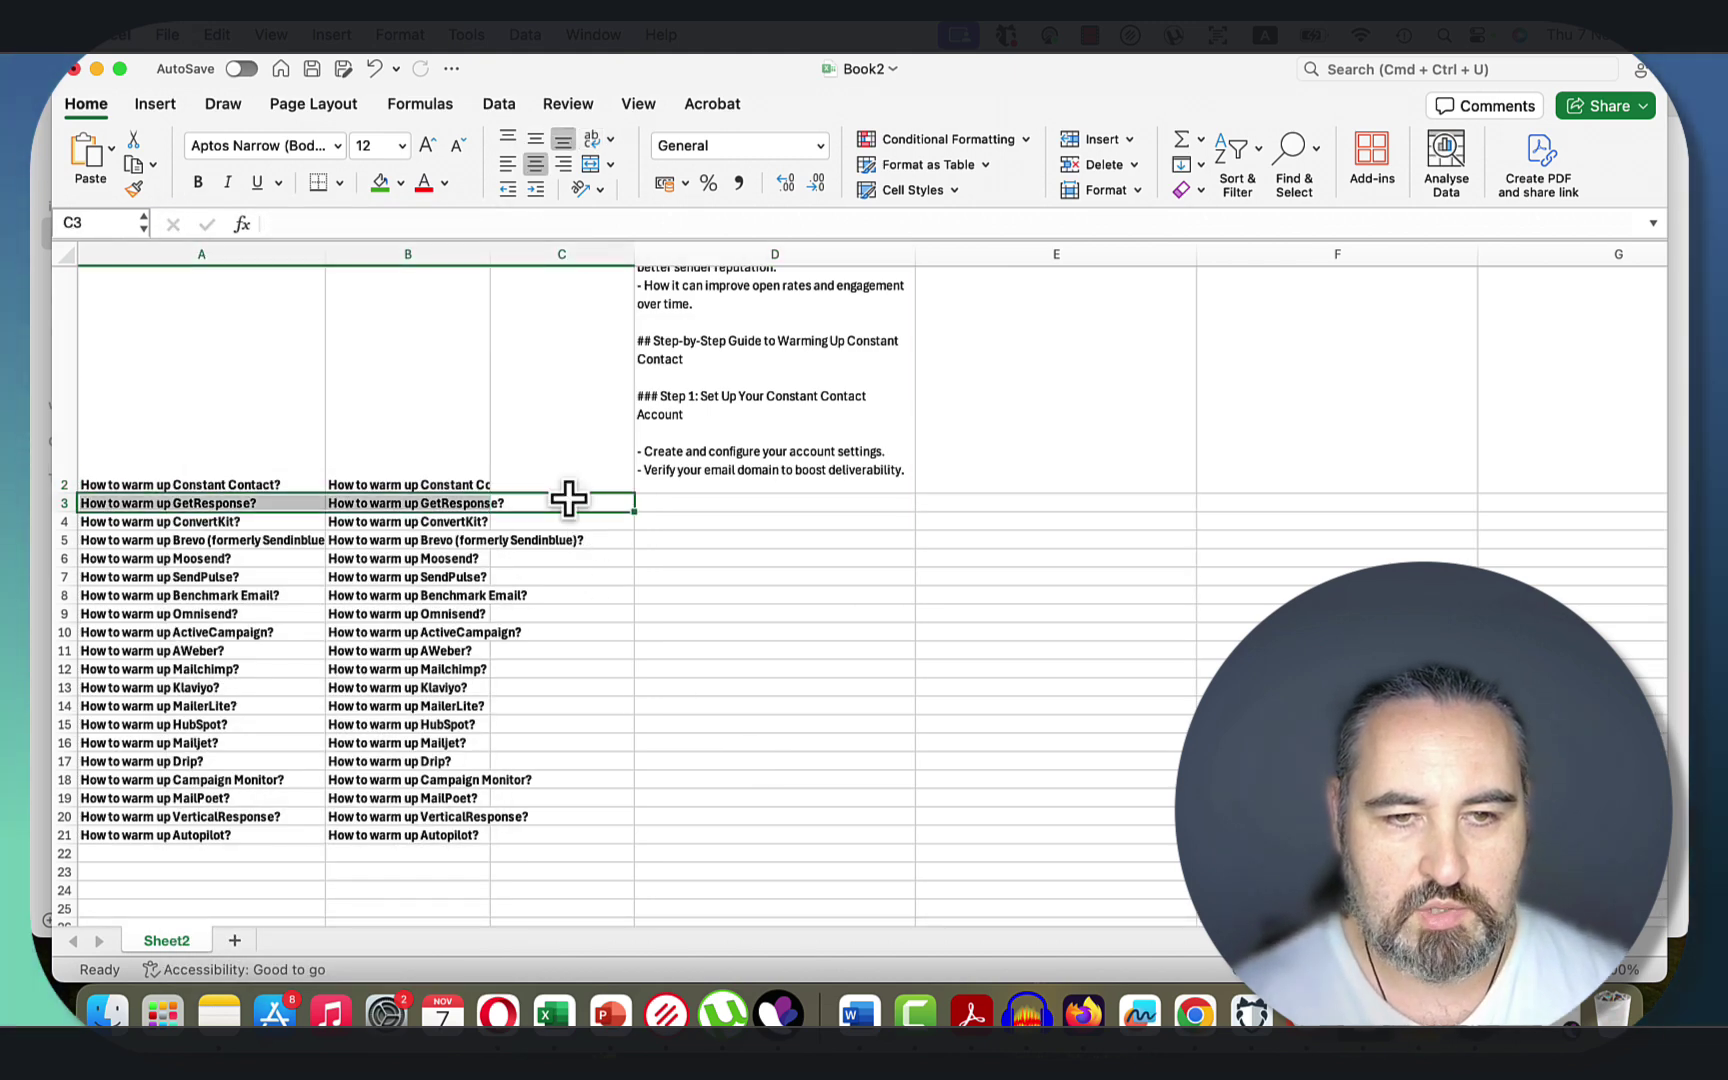
key(super+shift+Down)
key(ctrl+BackSpace)
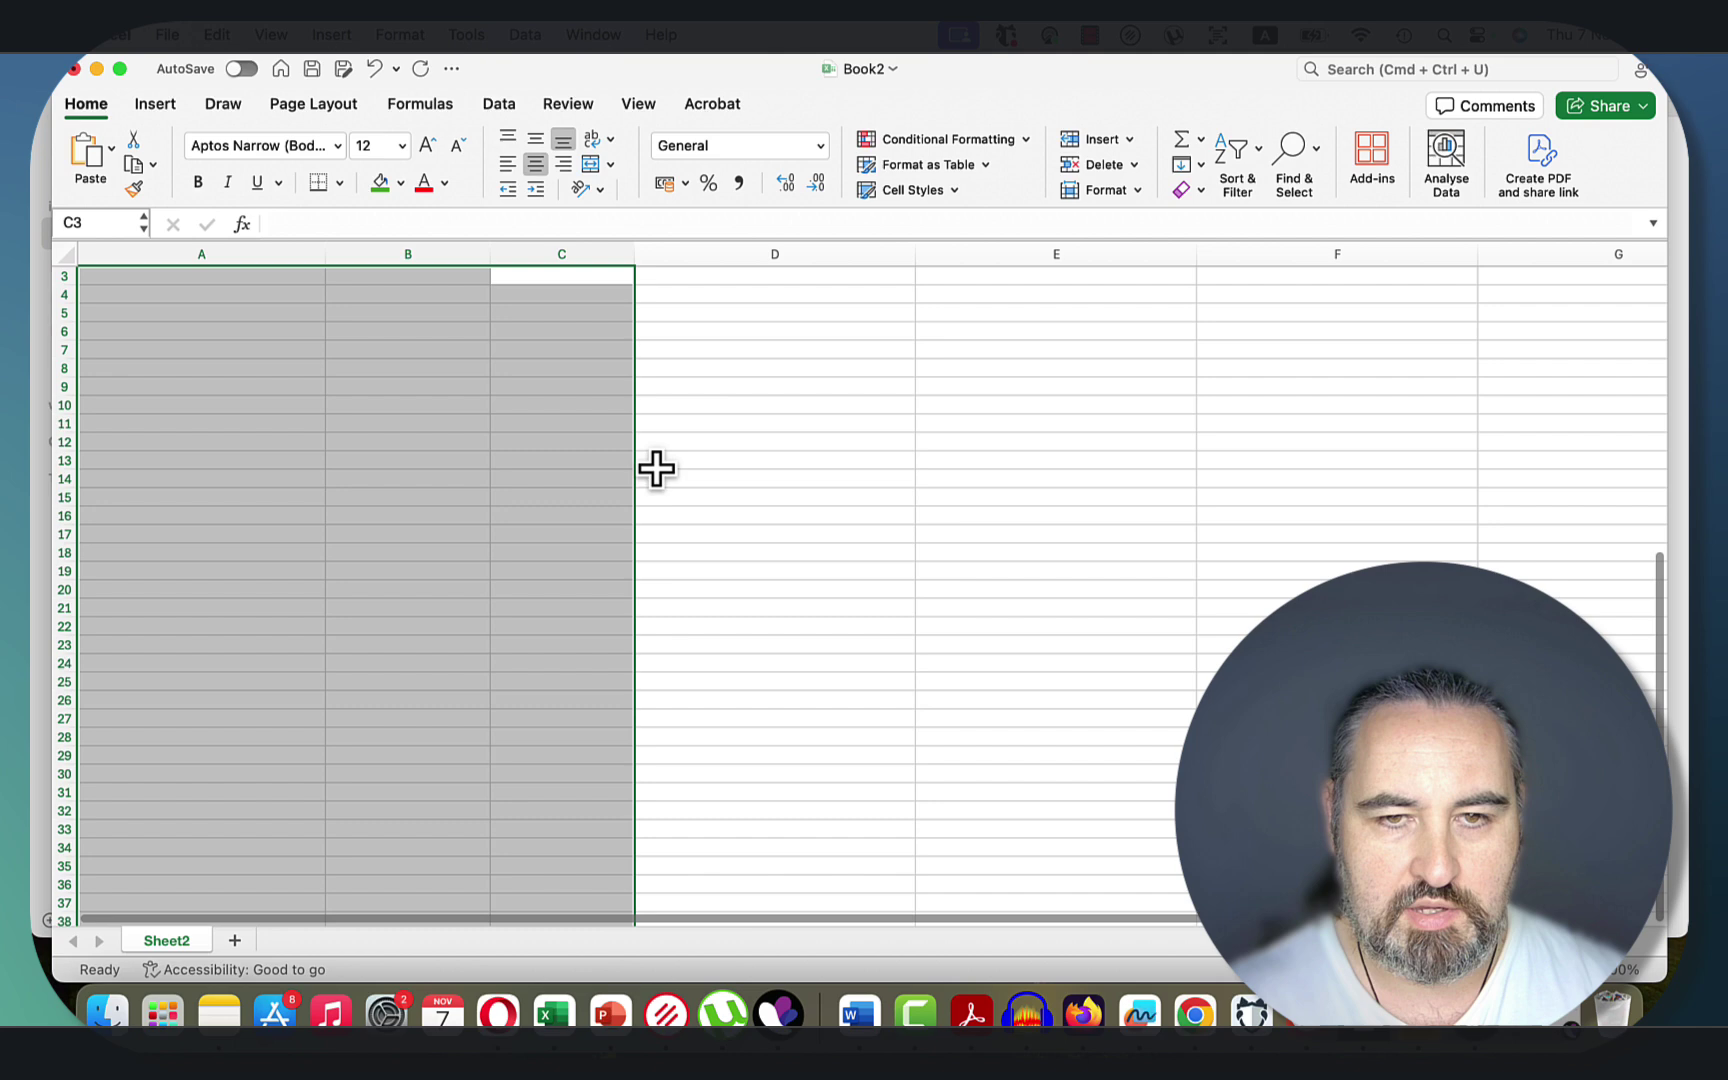
click(654, 470)
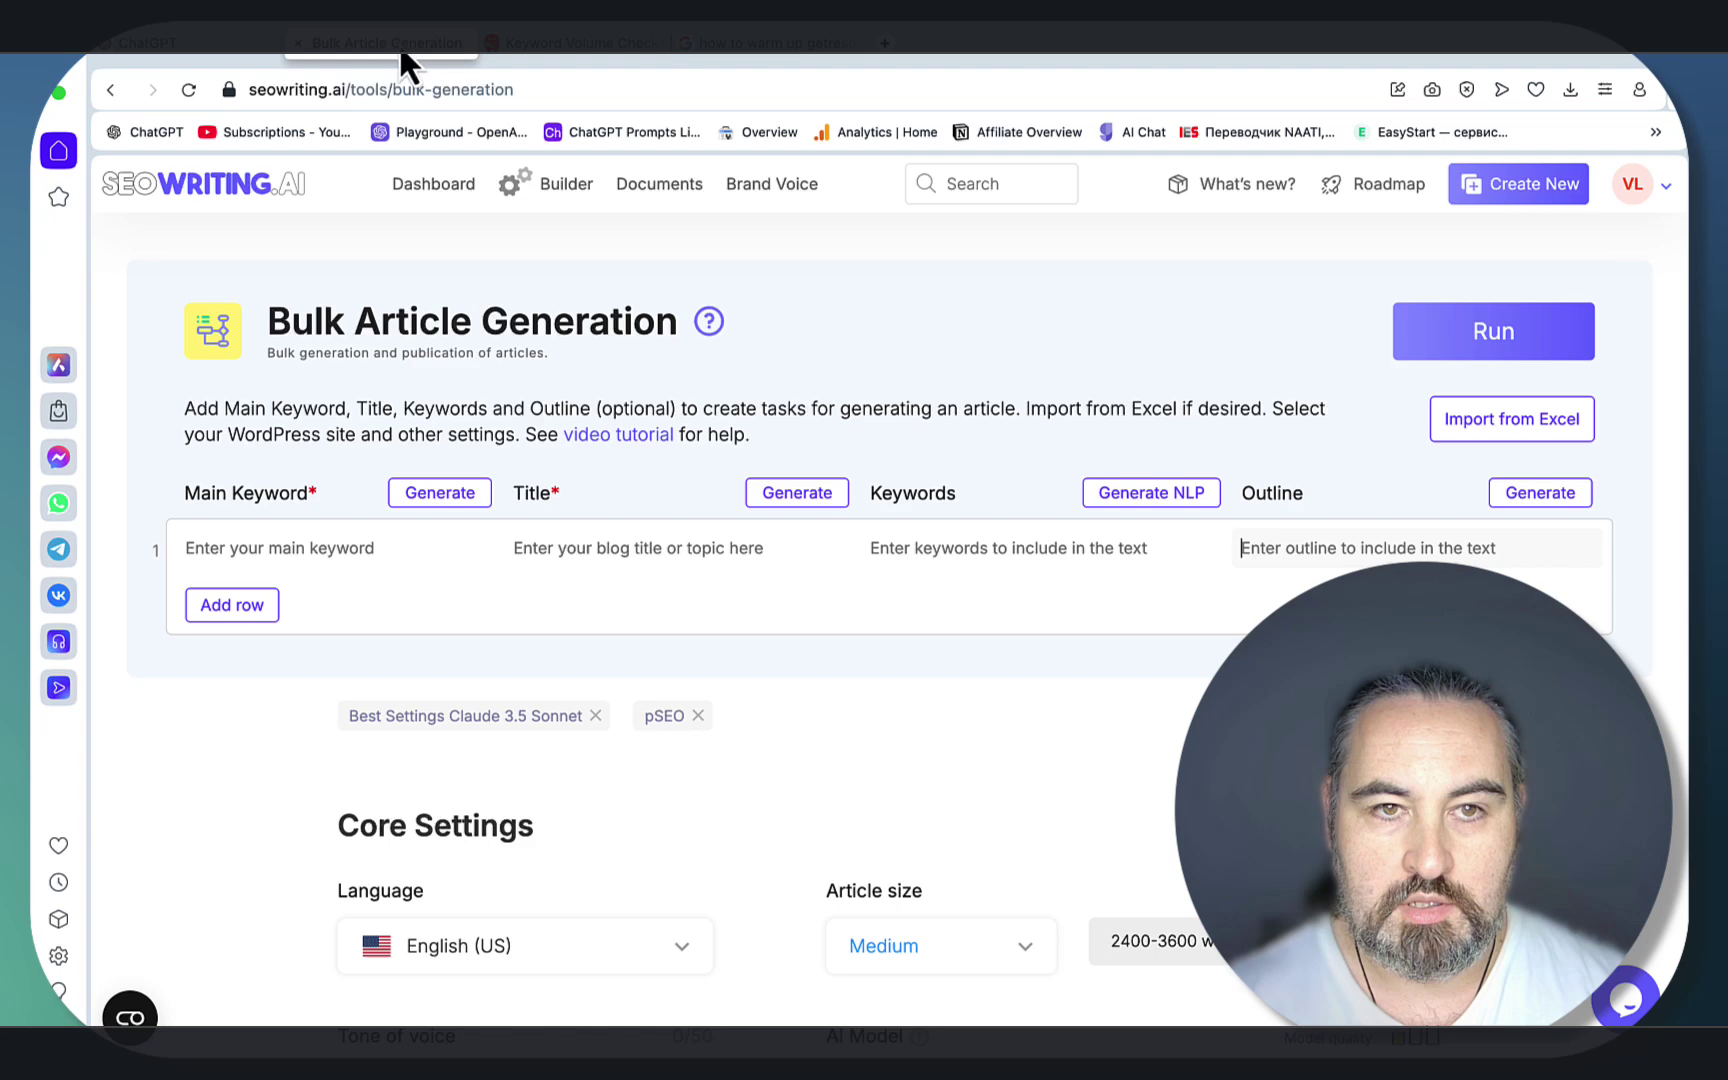
Step: Import the Book2.xlsx spreadsheet and load the saved pSEO settings template
click(1486, 420)
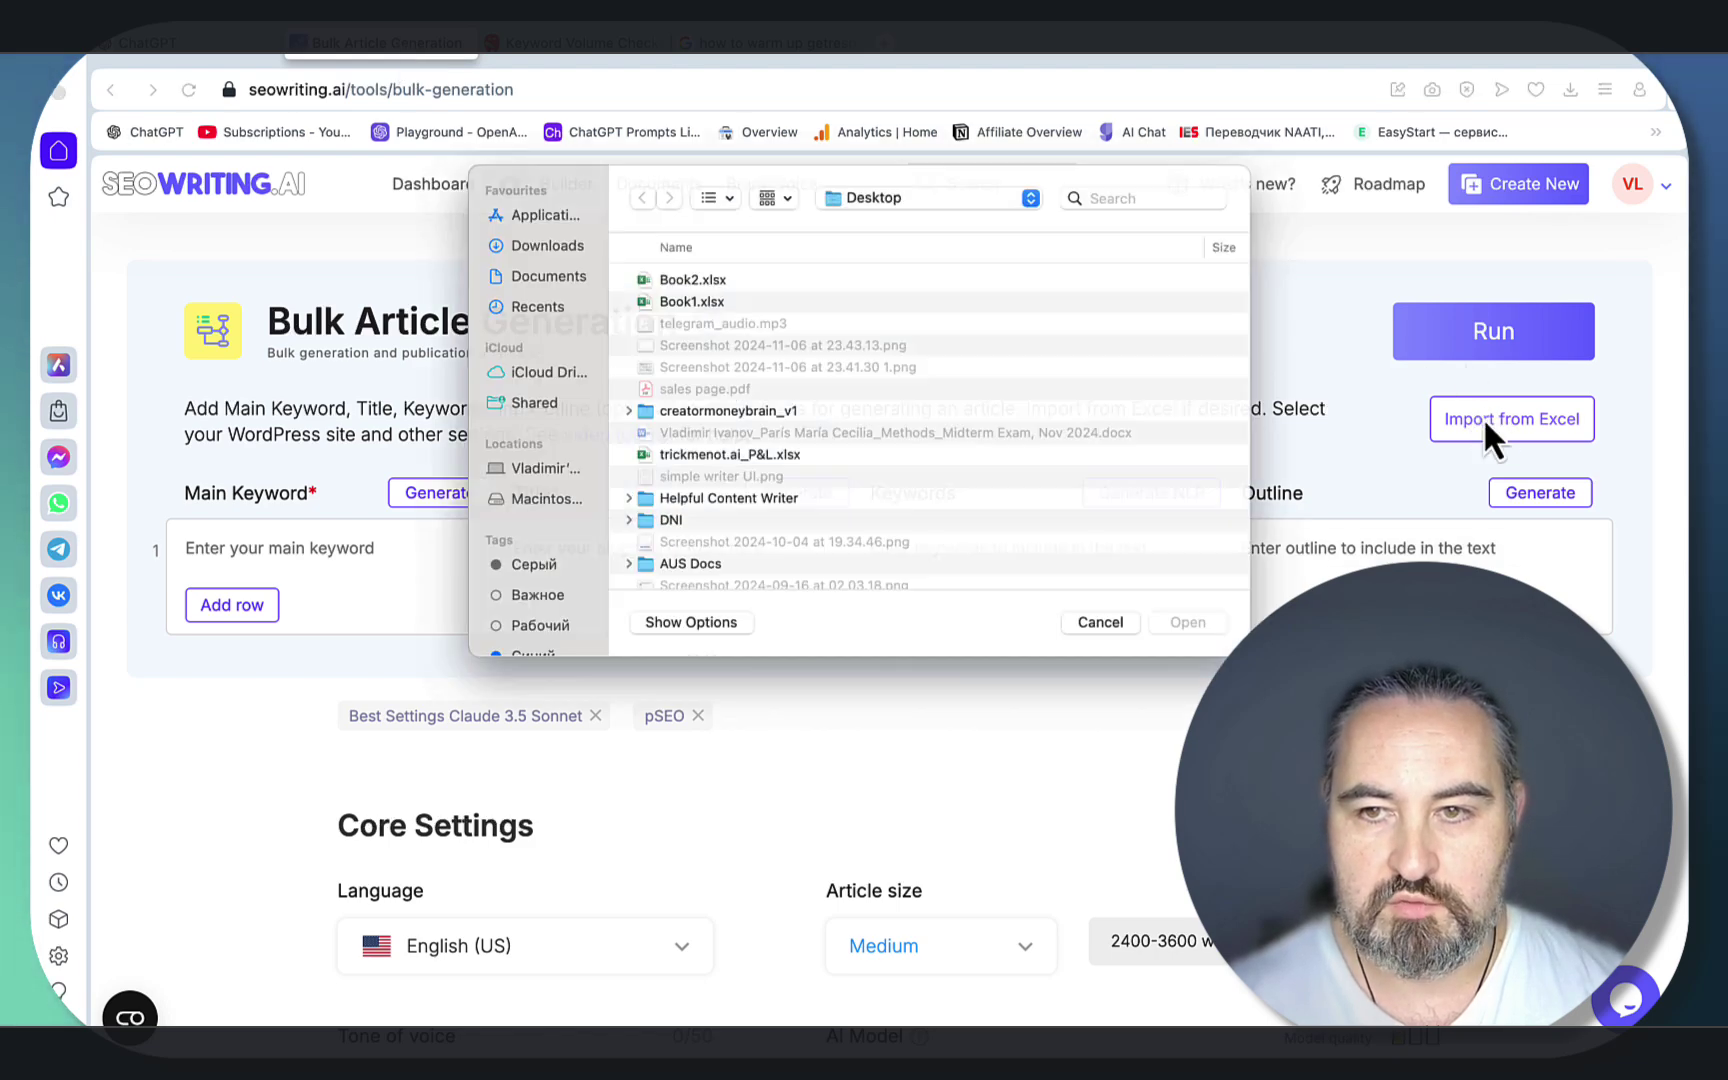
click(684, 273)
click(1207, 635)
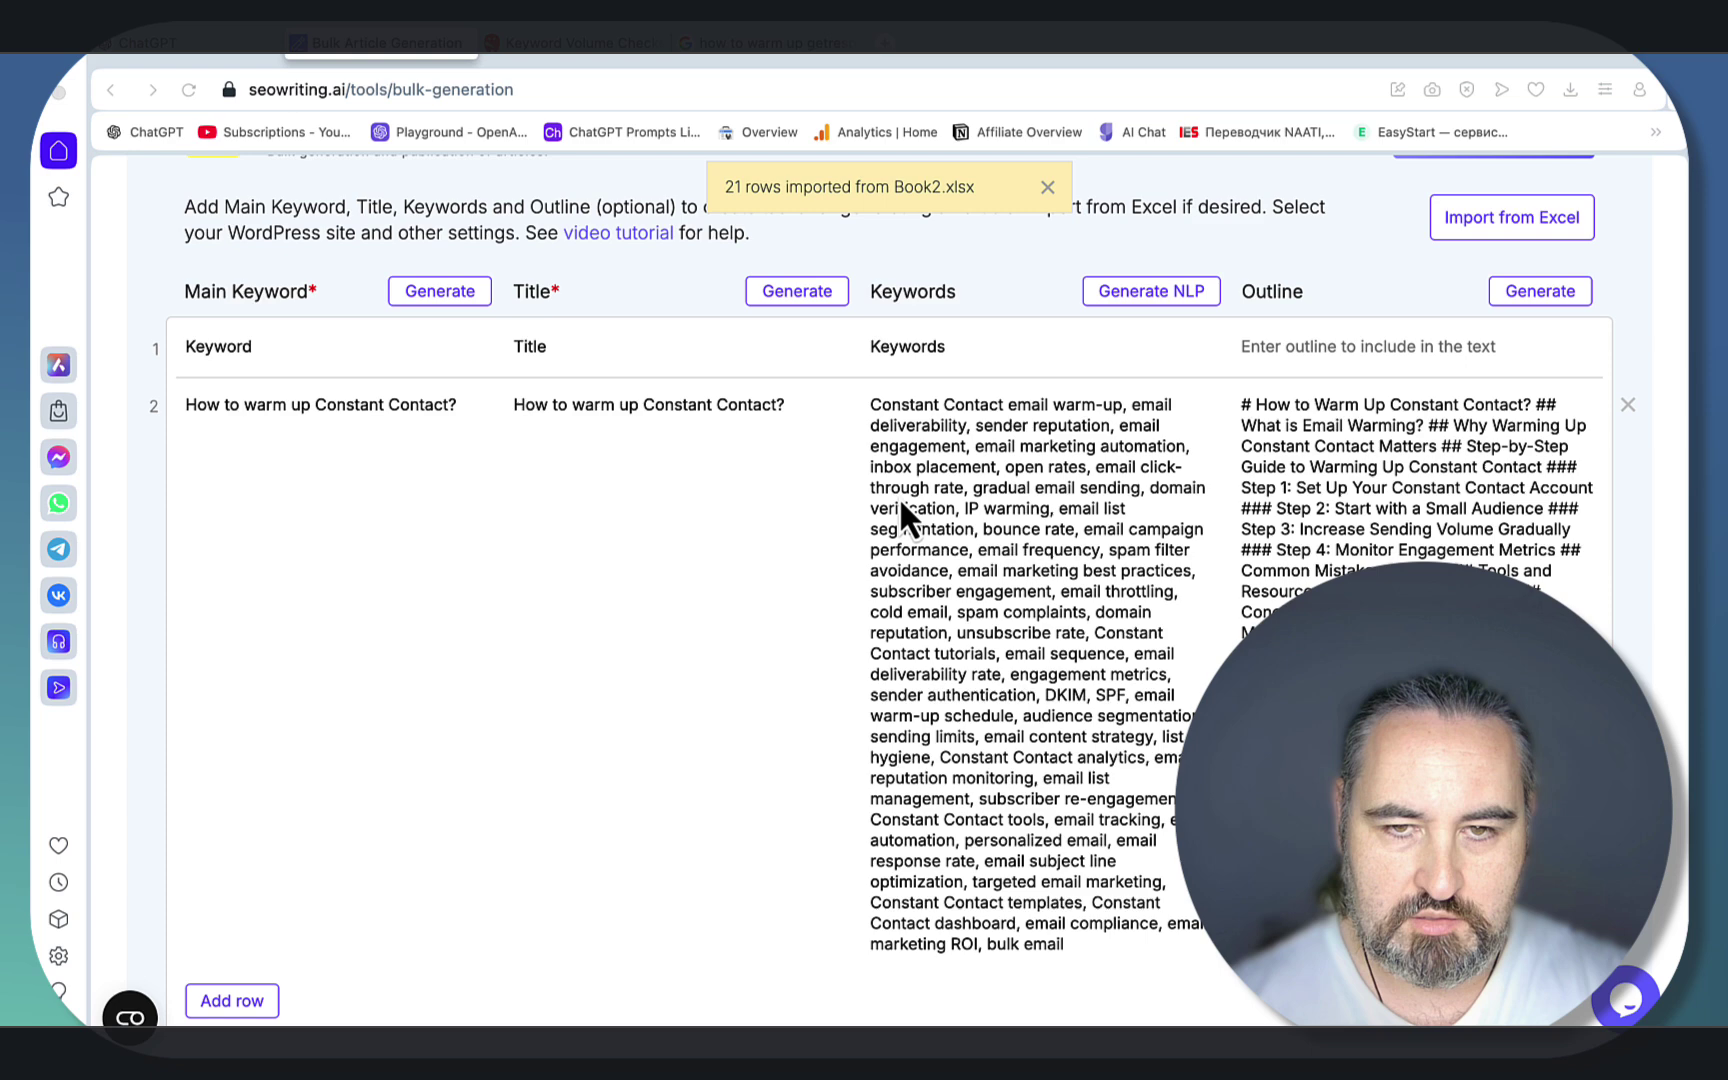
scroll(1344, 428, down, 8)
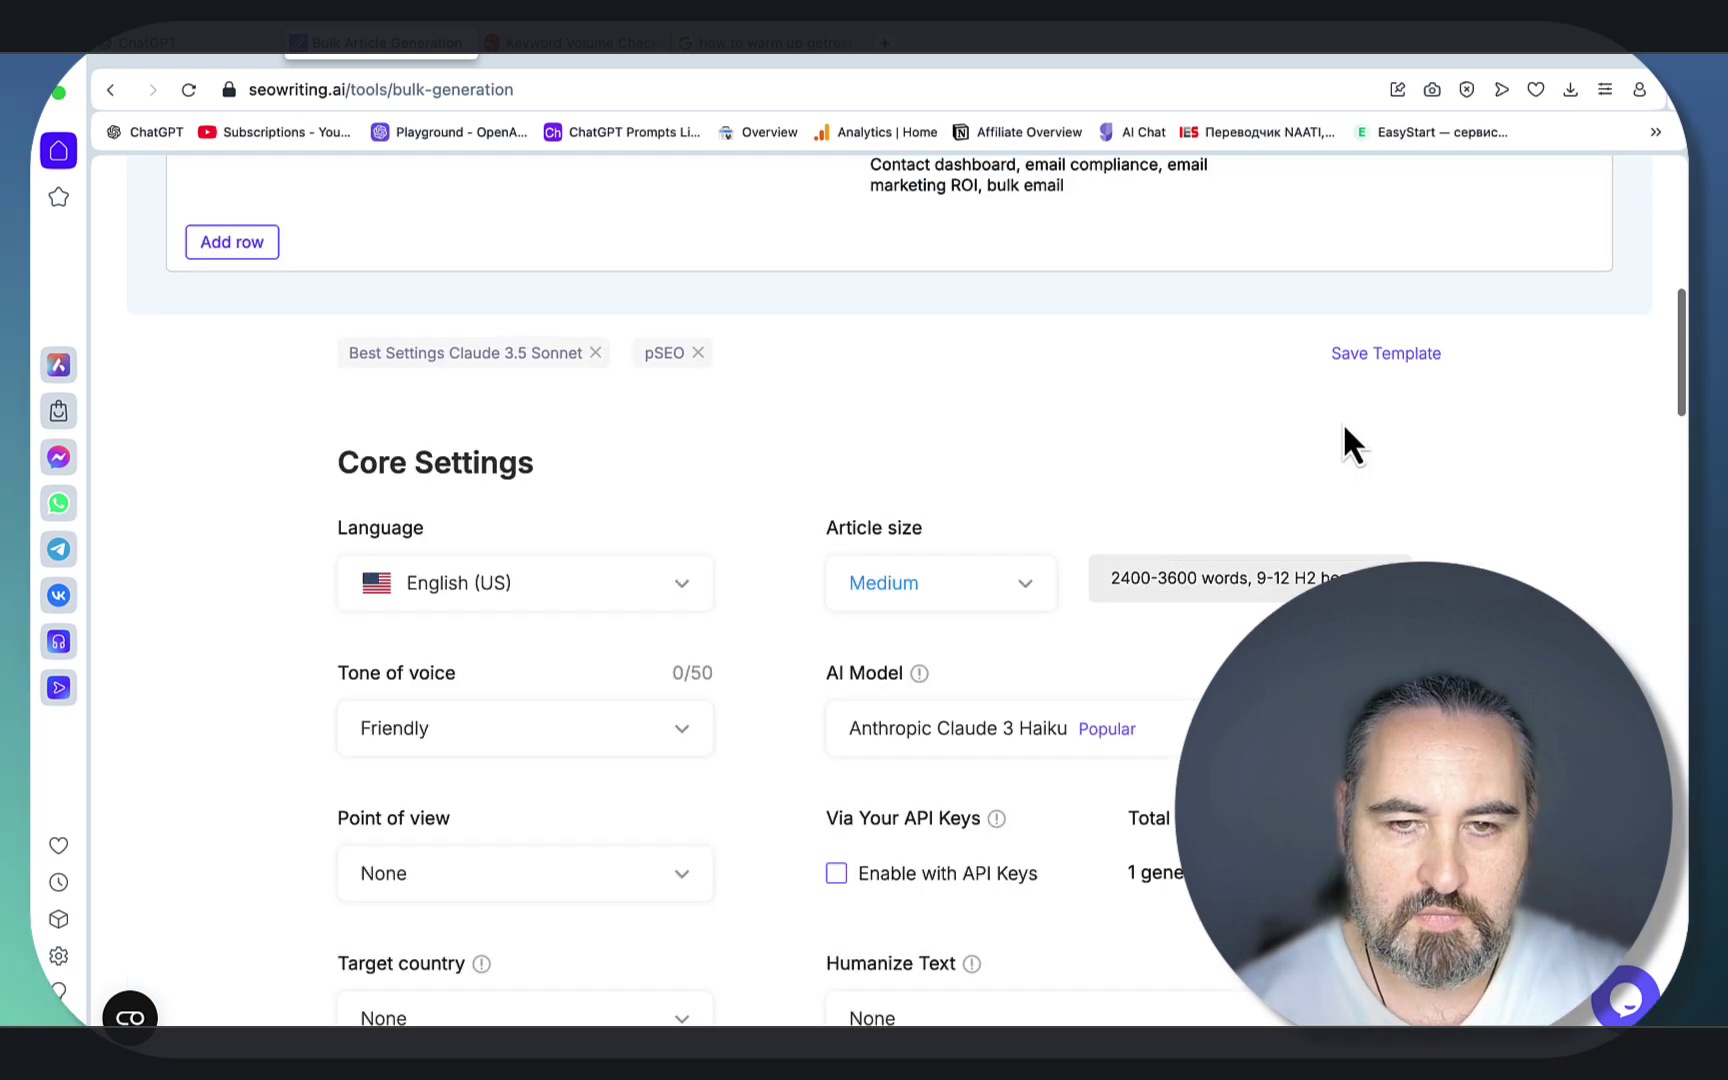
click(652, 362)
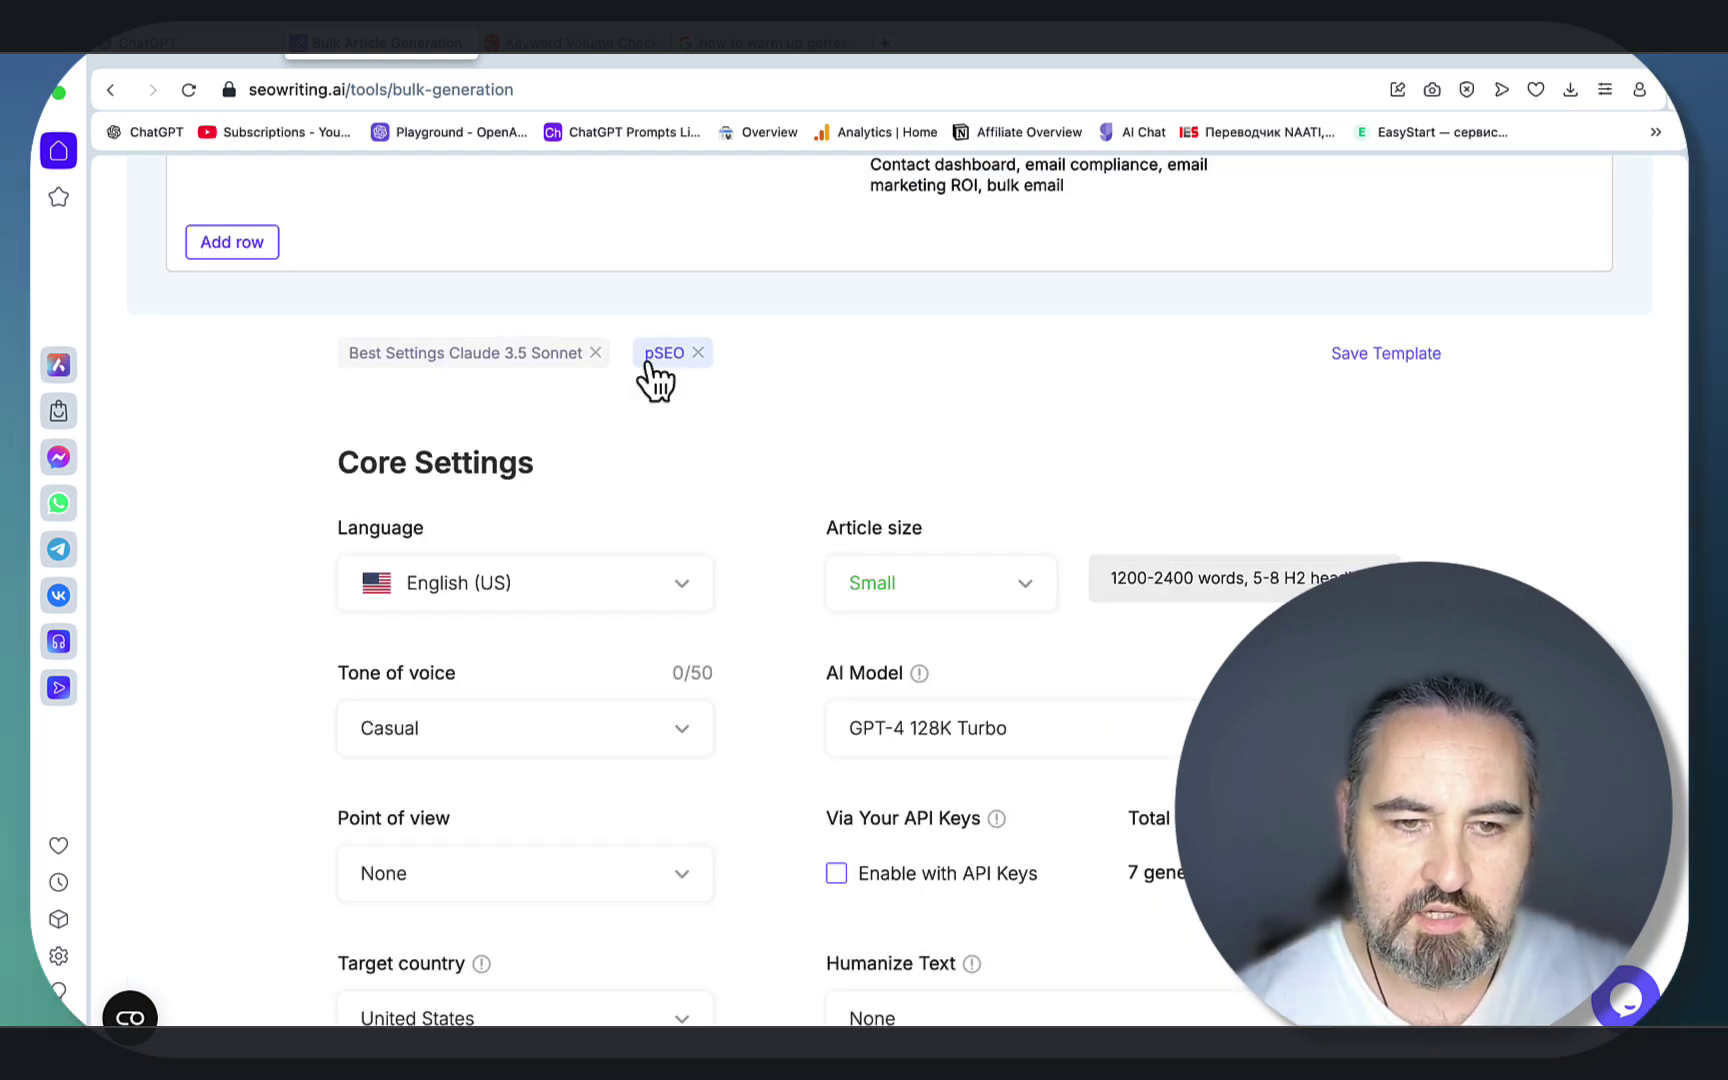
Step: Set the AI model to Anthropic Claude 3 Haiku and point of view to first person singular
scroll(650, 370, down, 2)
scroll(652, 380, down, 1)
scroll(720, 400, up, 2)
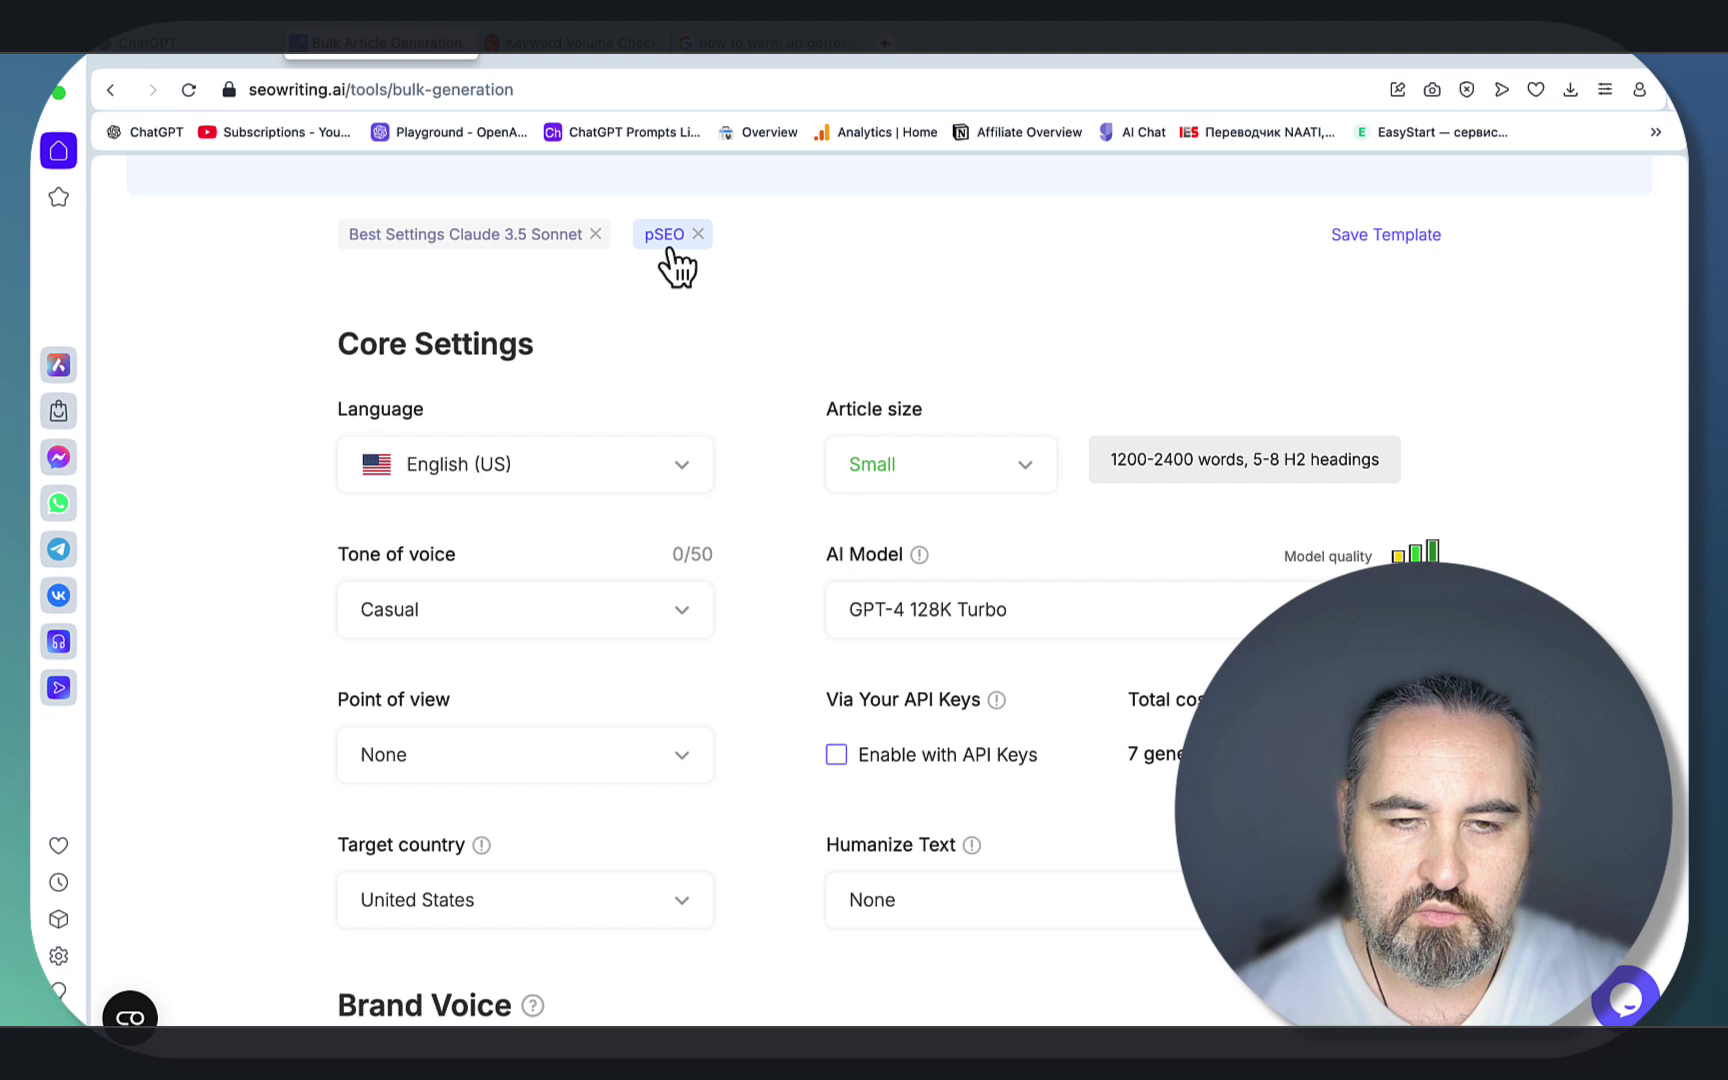
click(1079, 630)
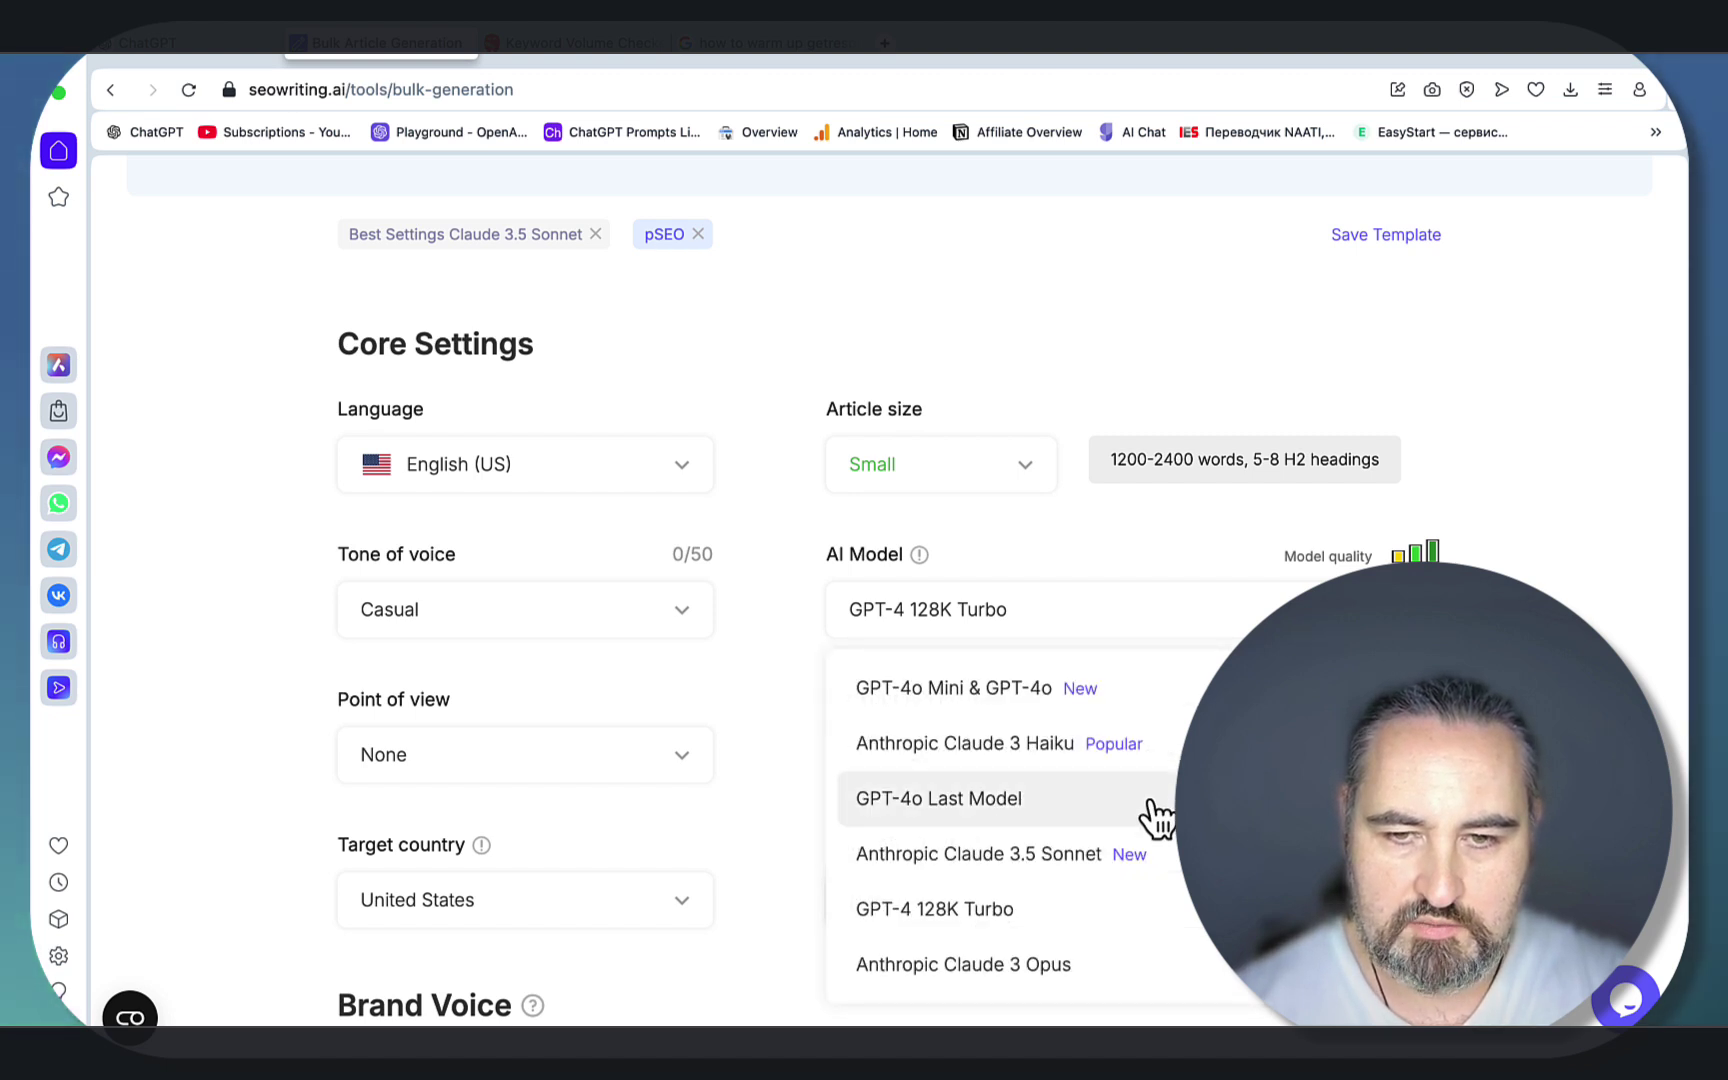
click(968, 745)
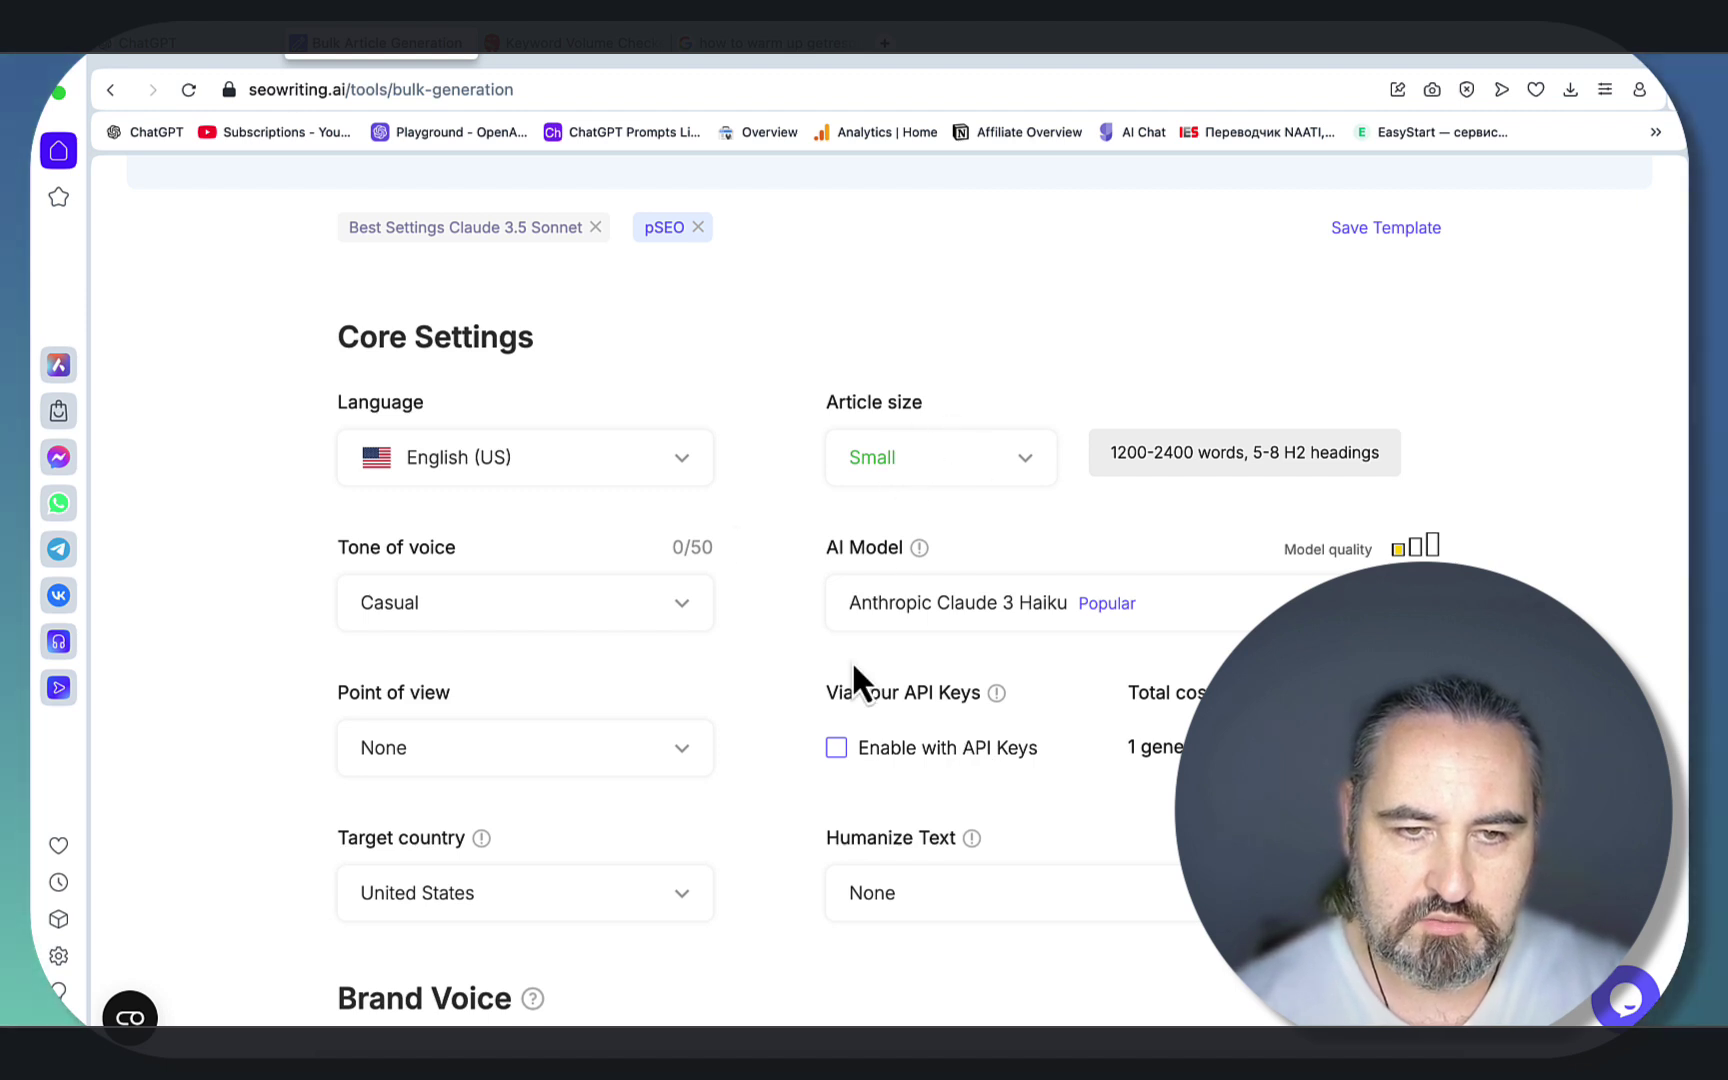
scroll(853, 665, down, 3)
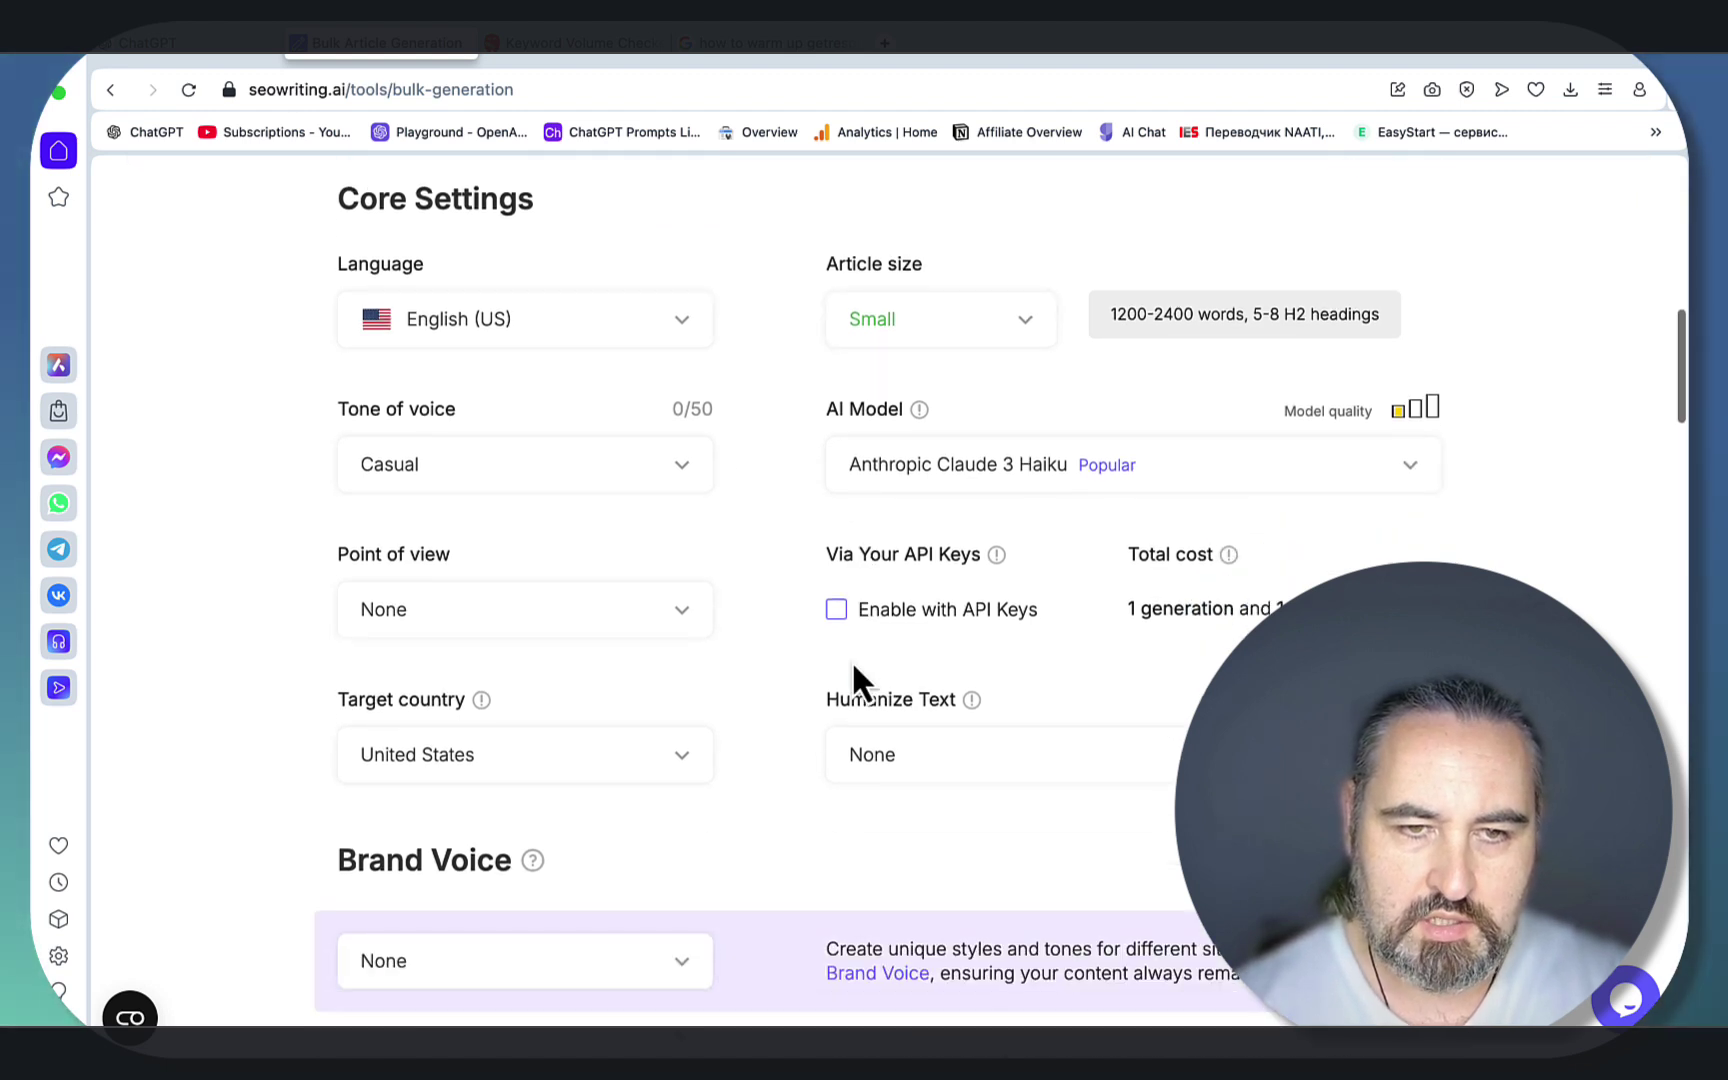
click(418, 612)
right_click(445, 750)
click(437, 752)
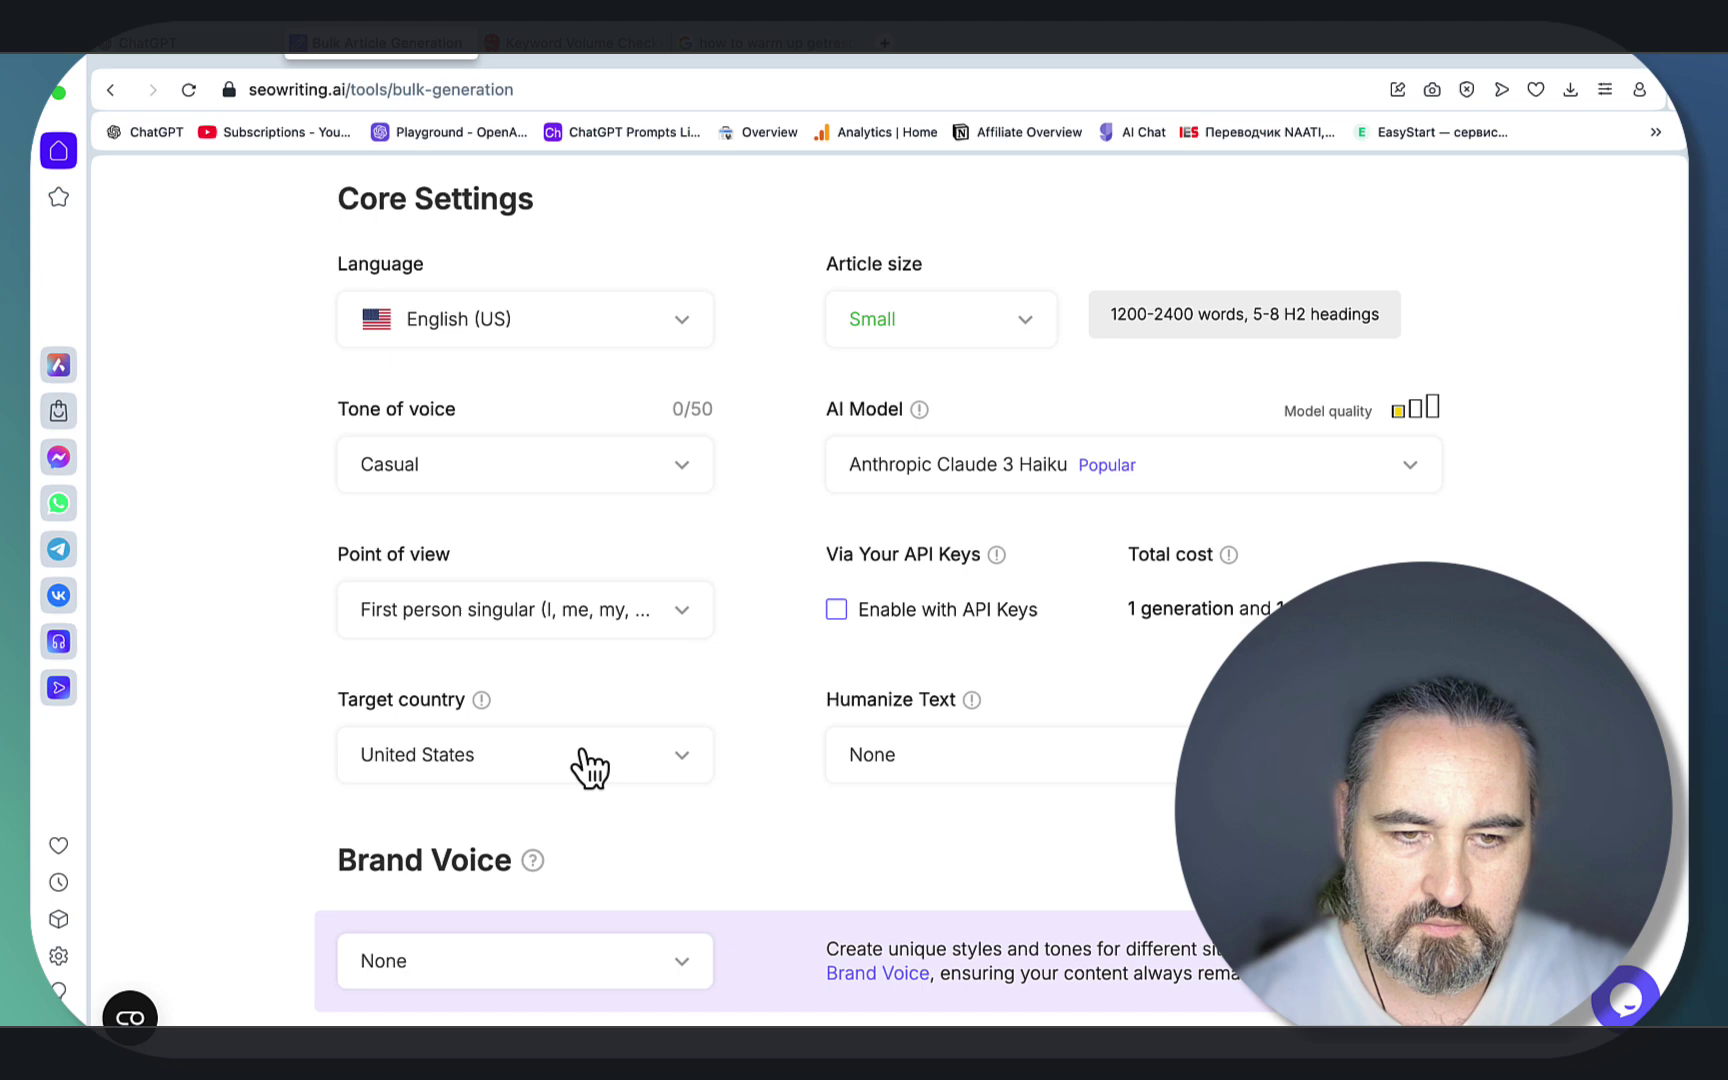
Step: Set Humanize Text to 7th grade, fairly easy, and brand voice to Tech-Friendly Guide
scroll(1000, 570, down, 5)
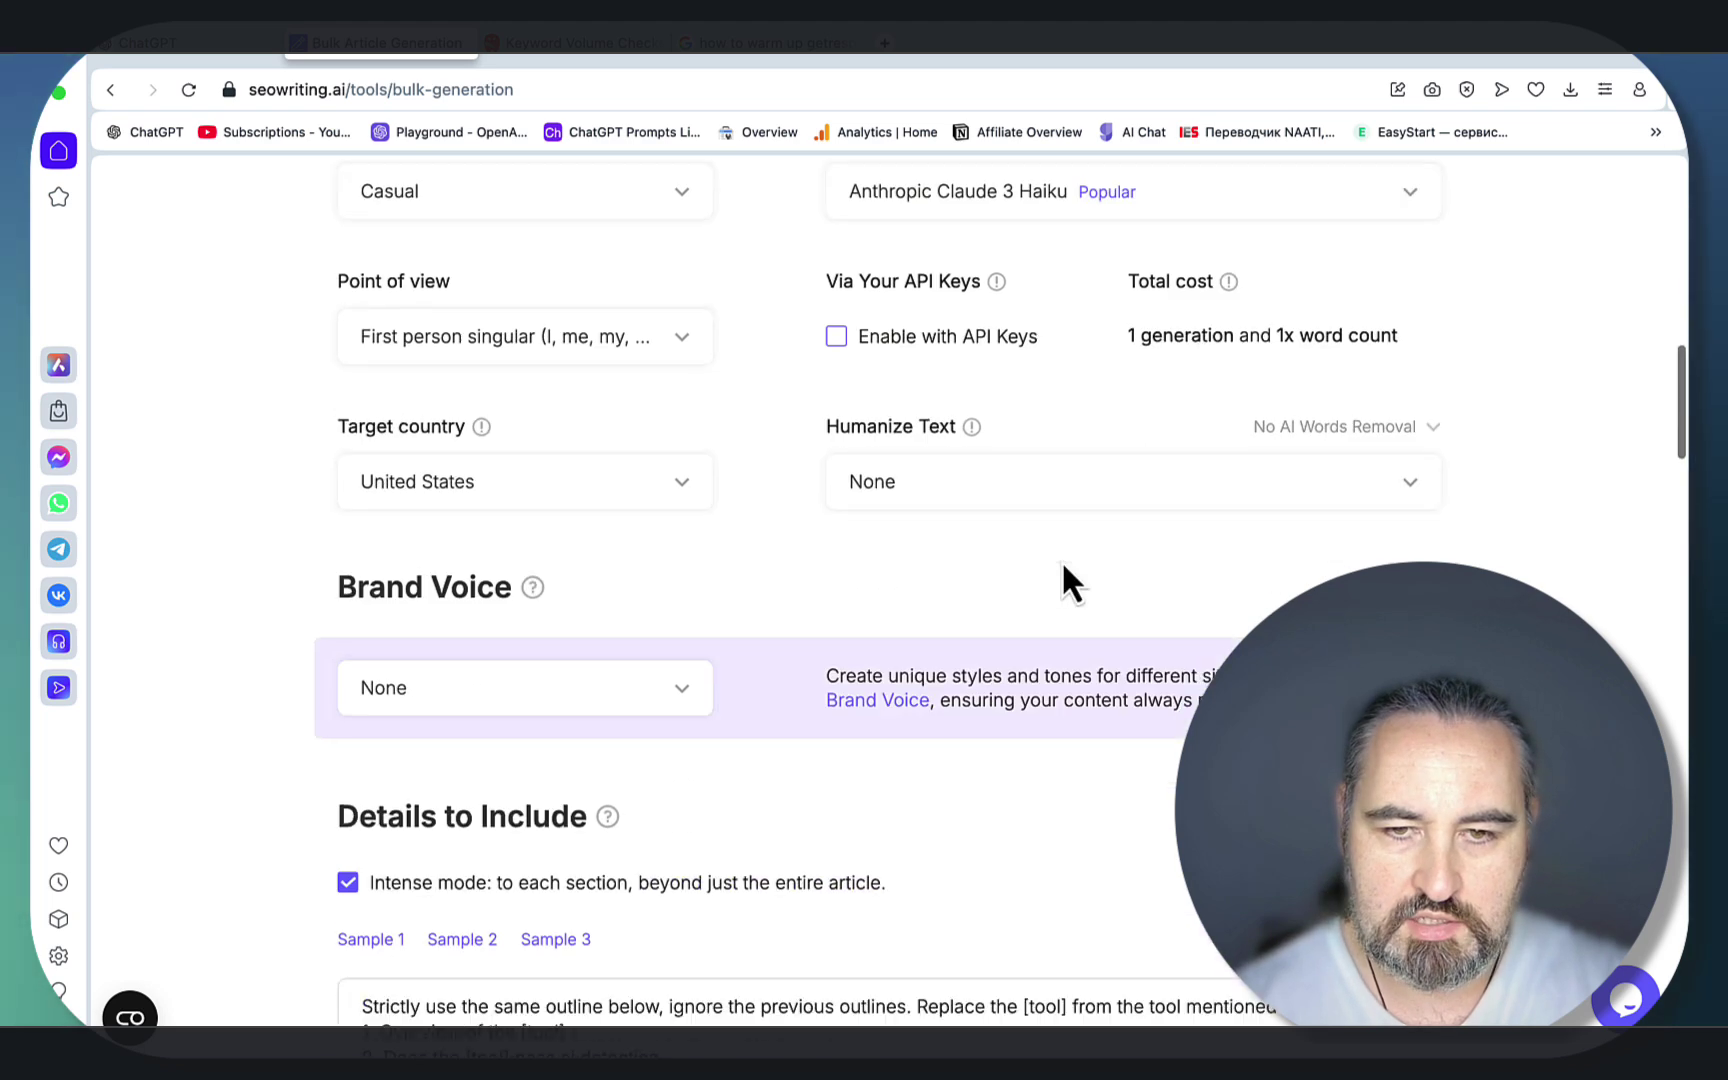
click(978, 463)
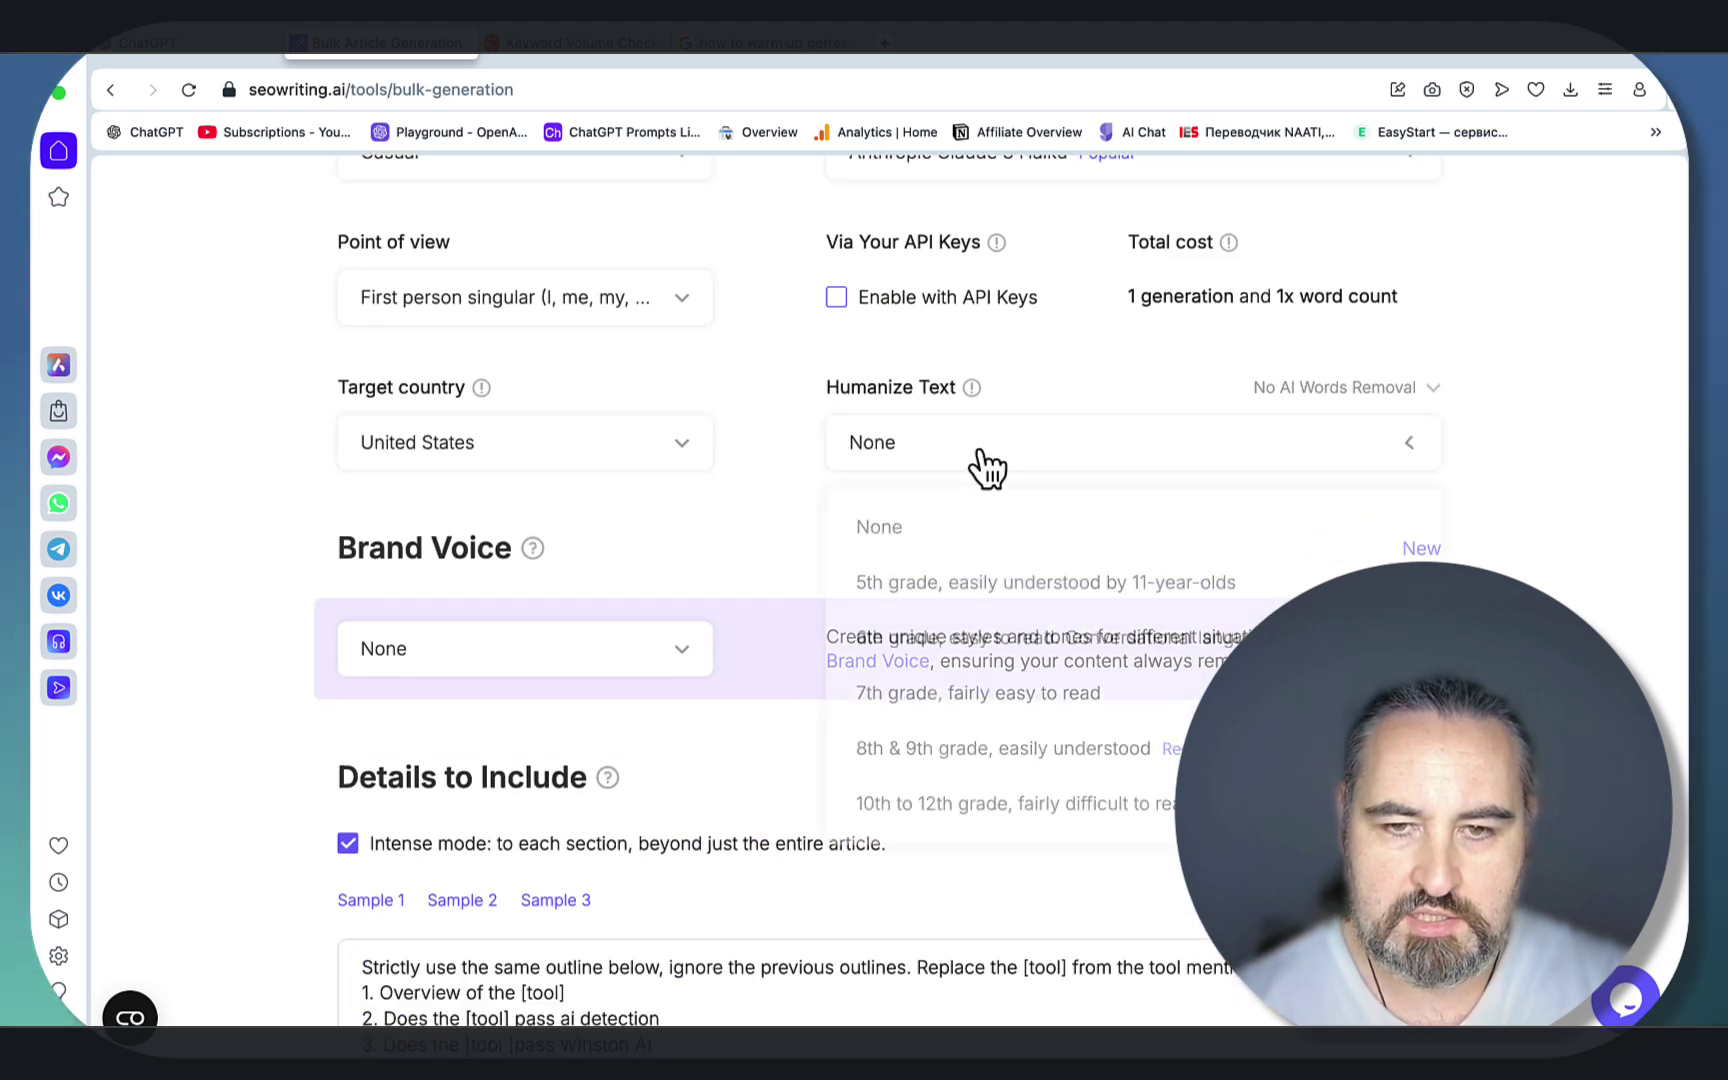
right_click(966, 695)
click(971, 690)
scroll(675, 405, down, 4)
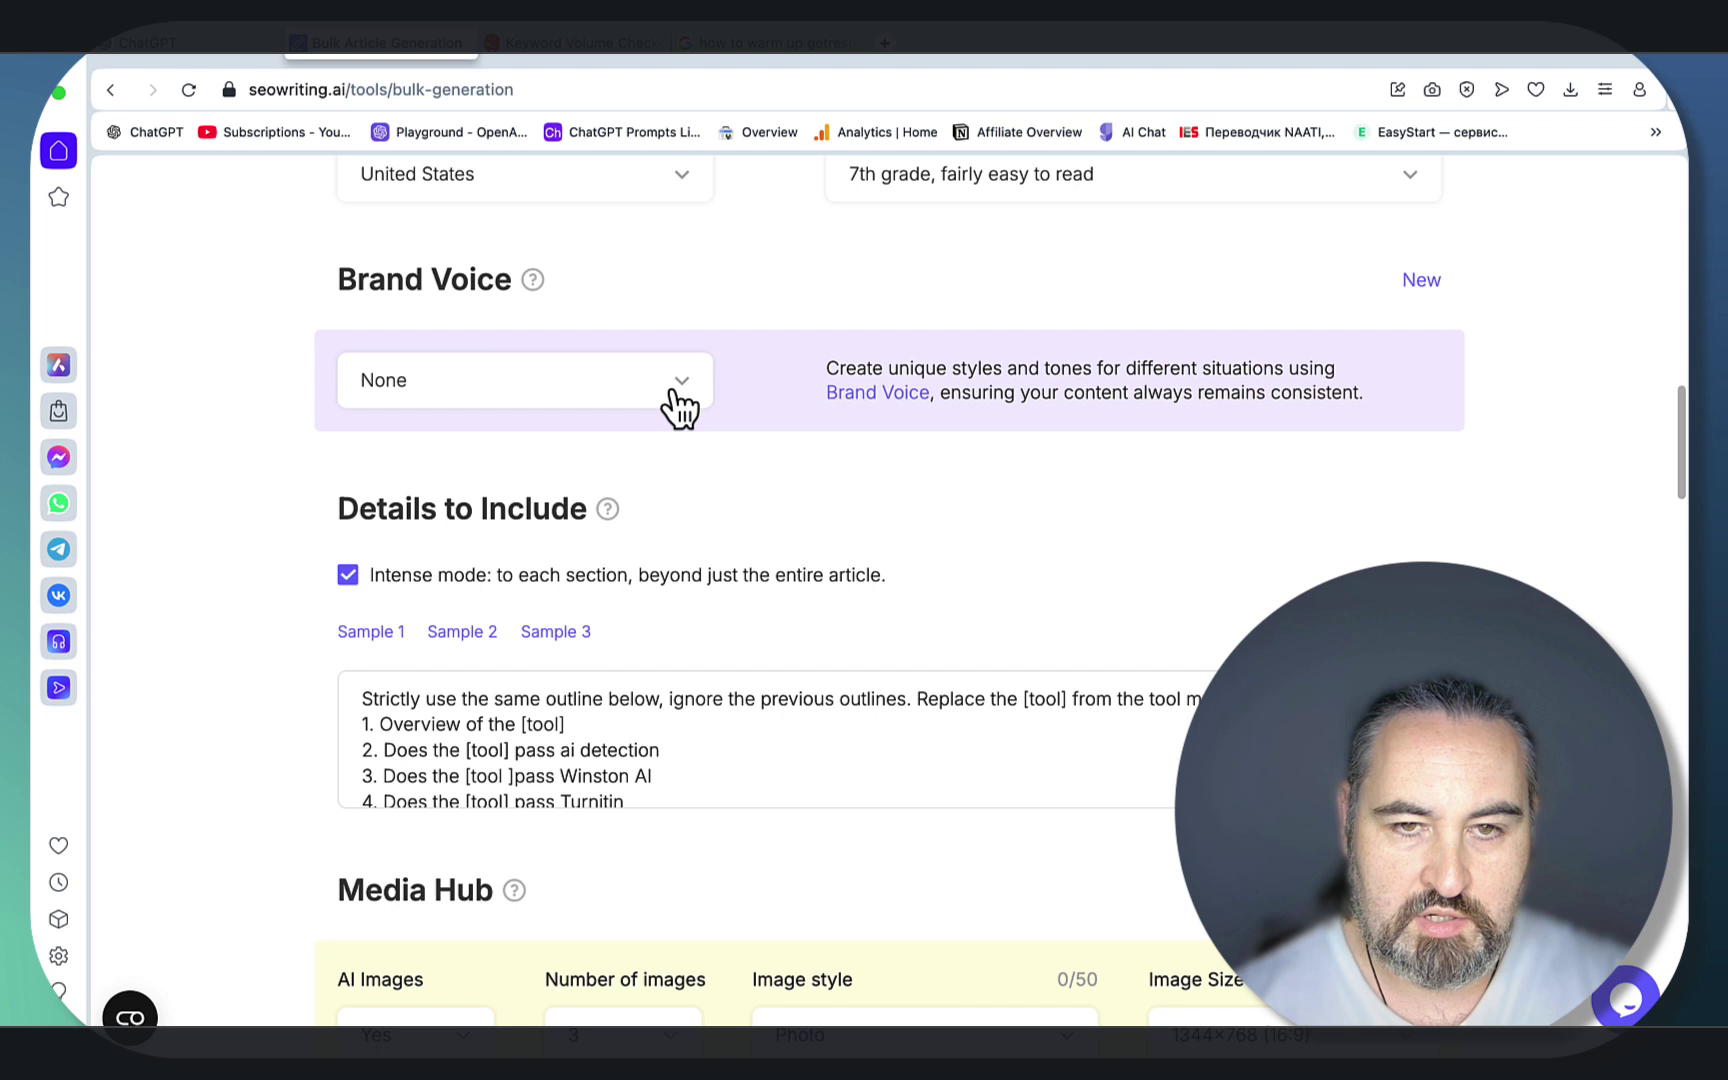
click(677, 395)
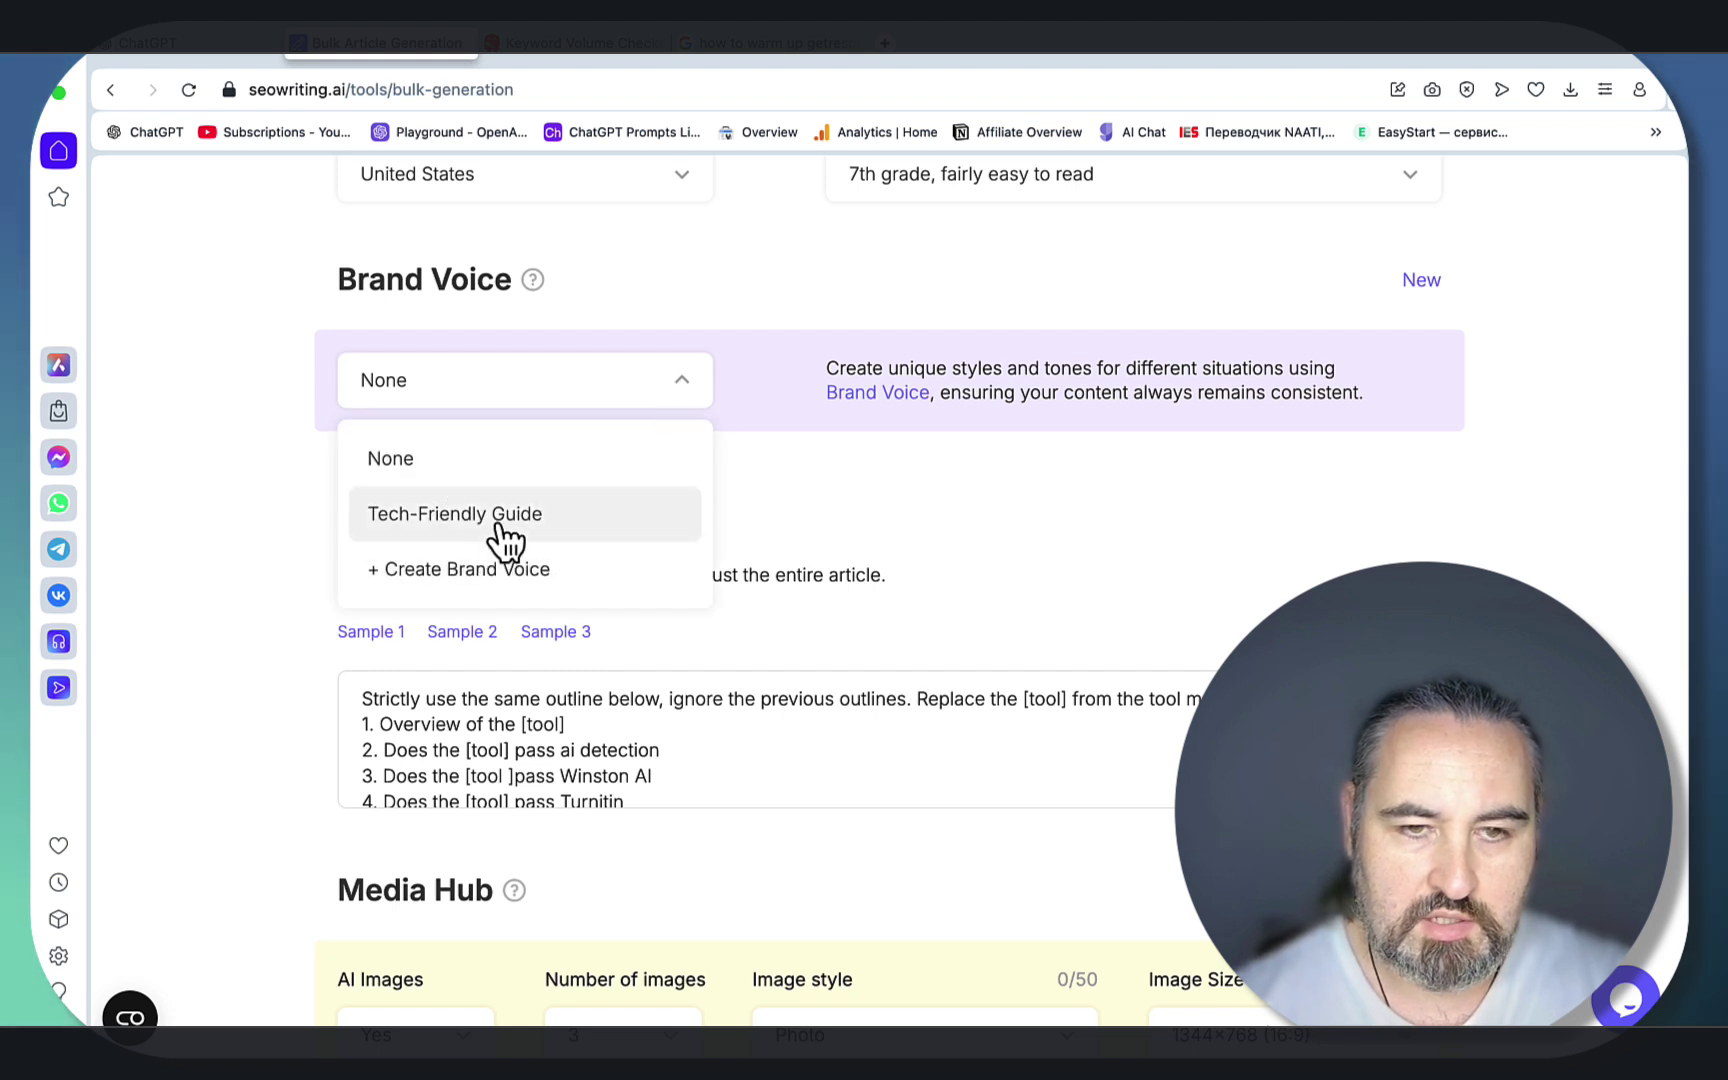
click(452, 530)
Step: Clear the old outline instructions from the Details to Include text box
scroll(815, 540, down, 2)
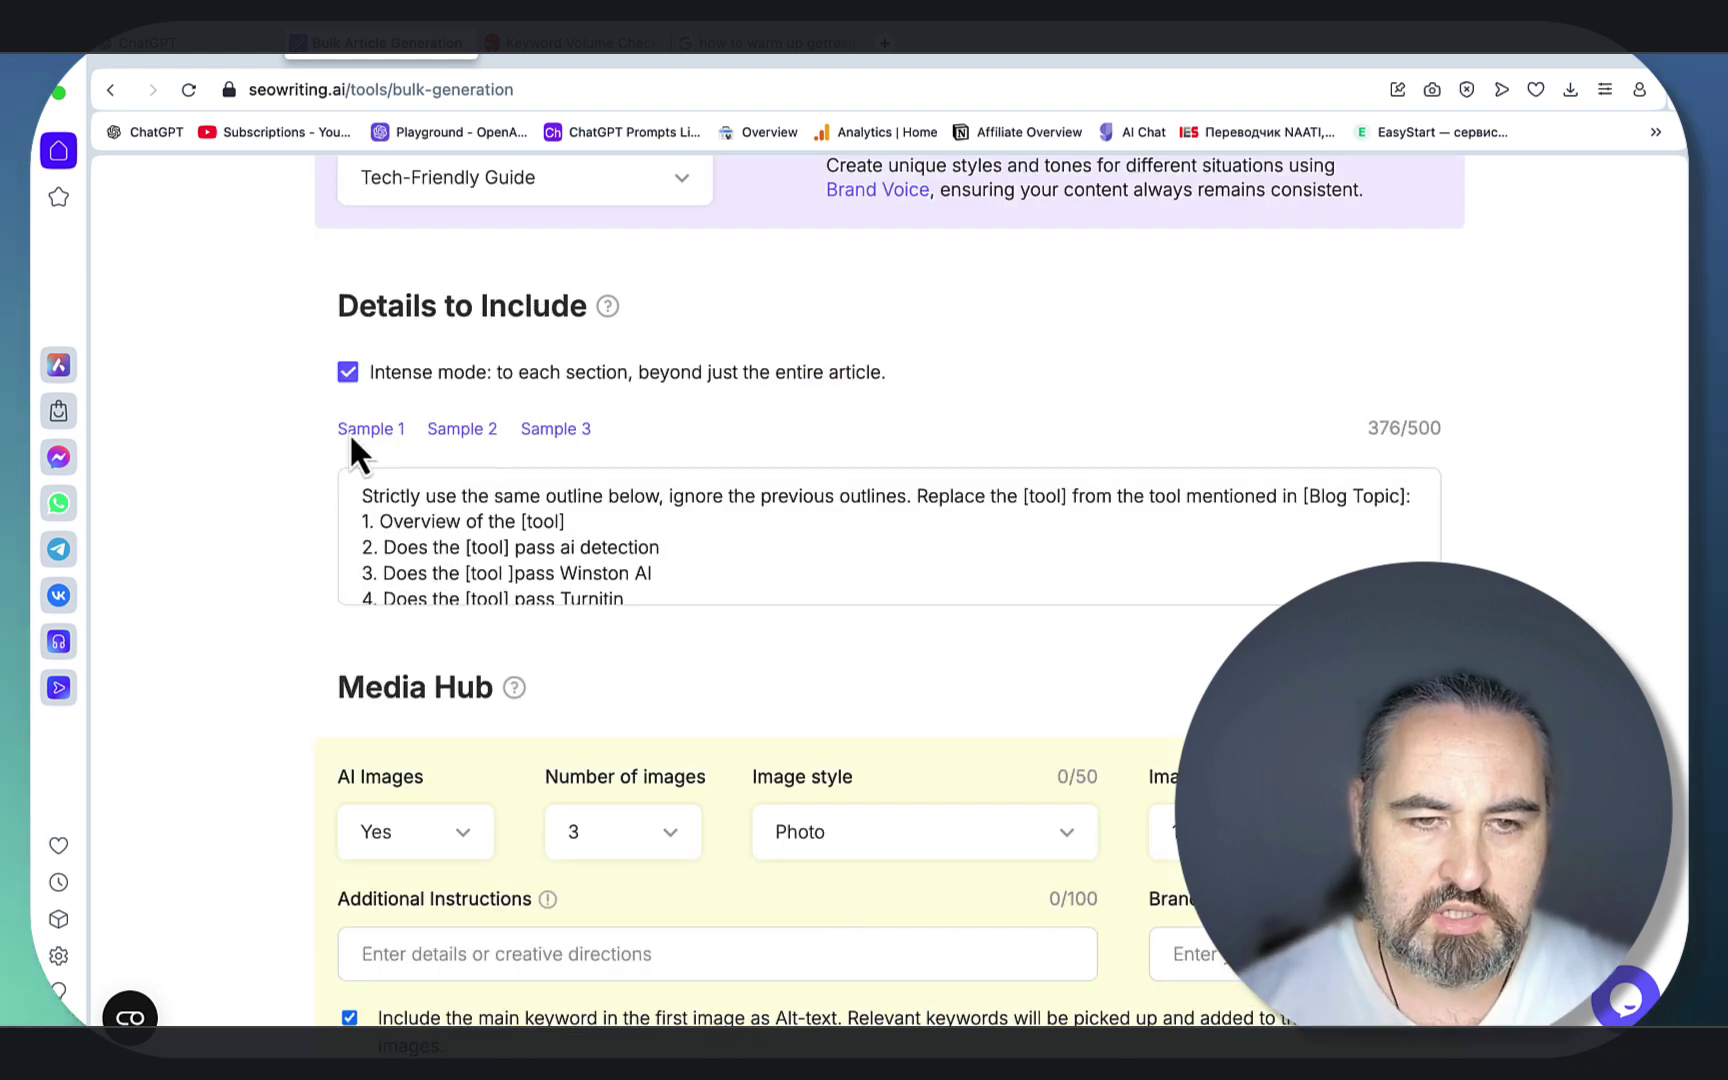
click(422, 565)
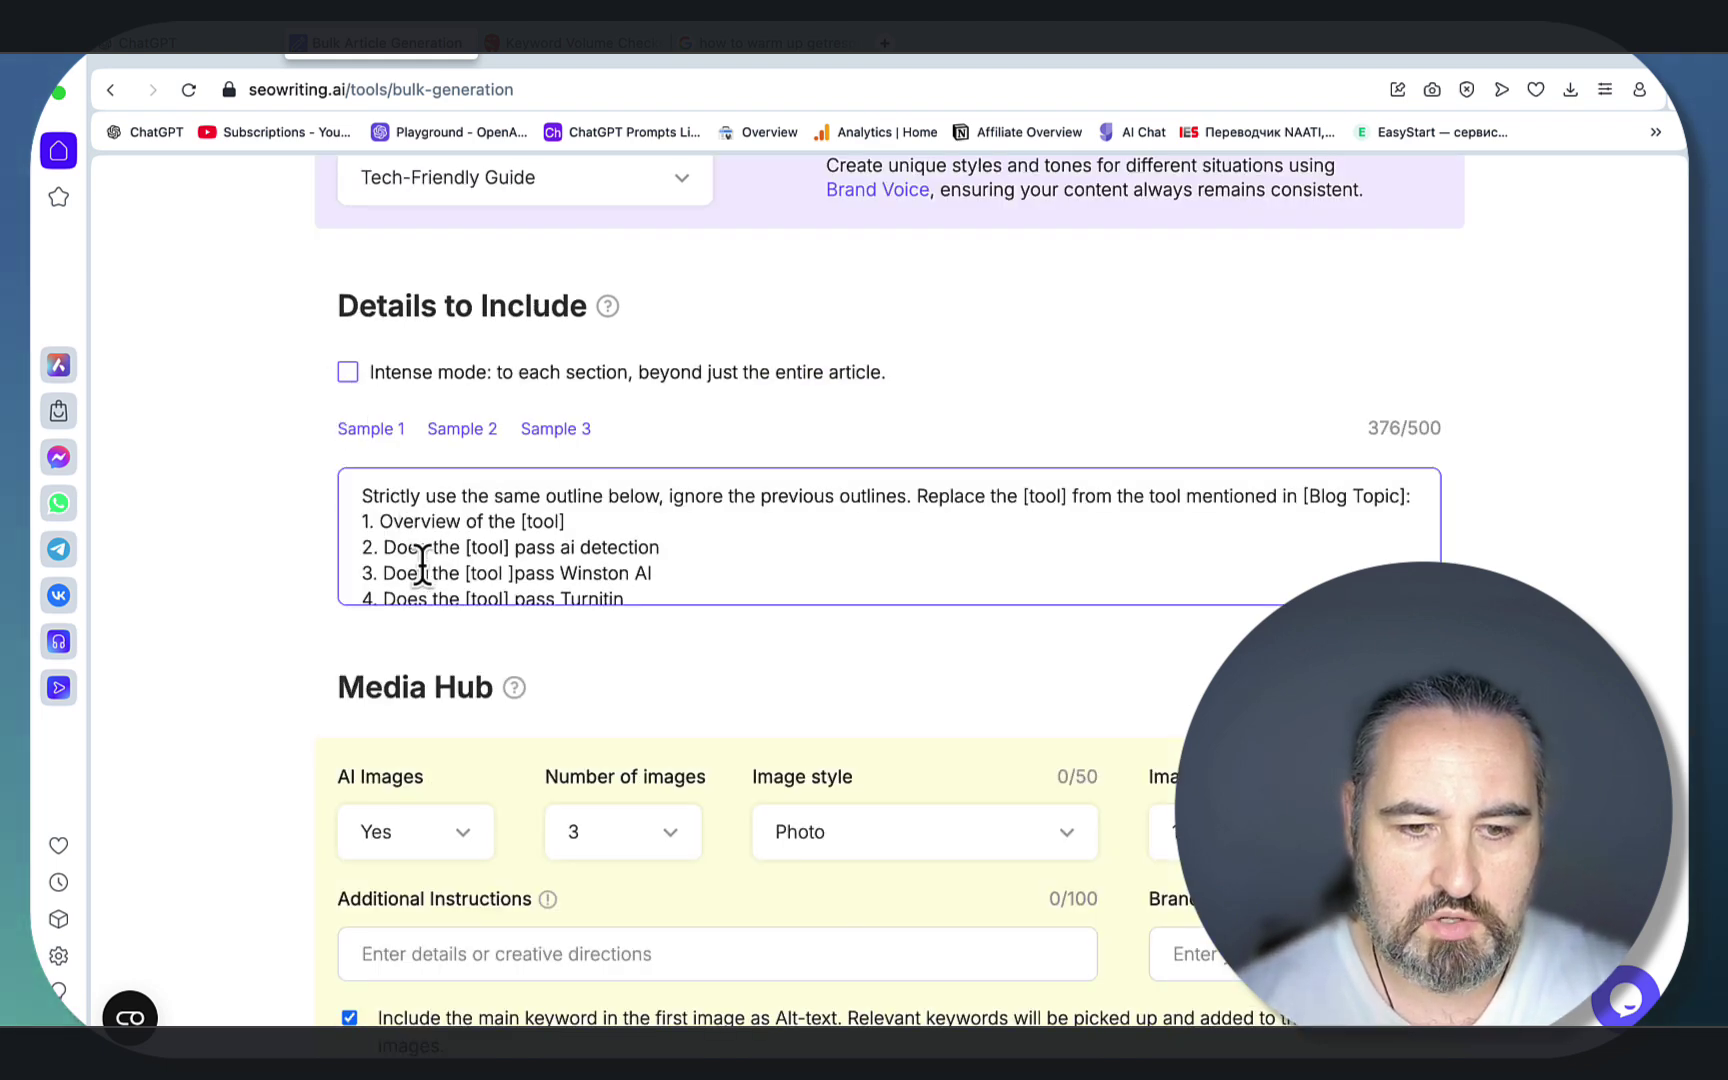
key(ctrl+a)
key(BackSpace)
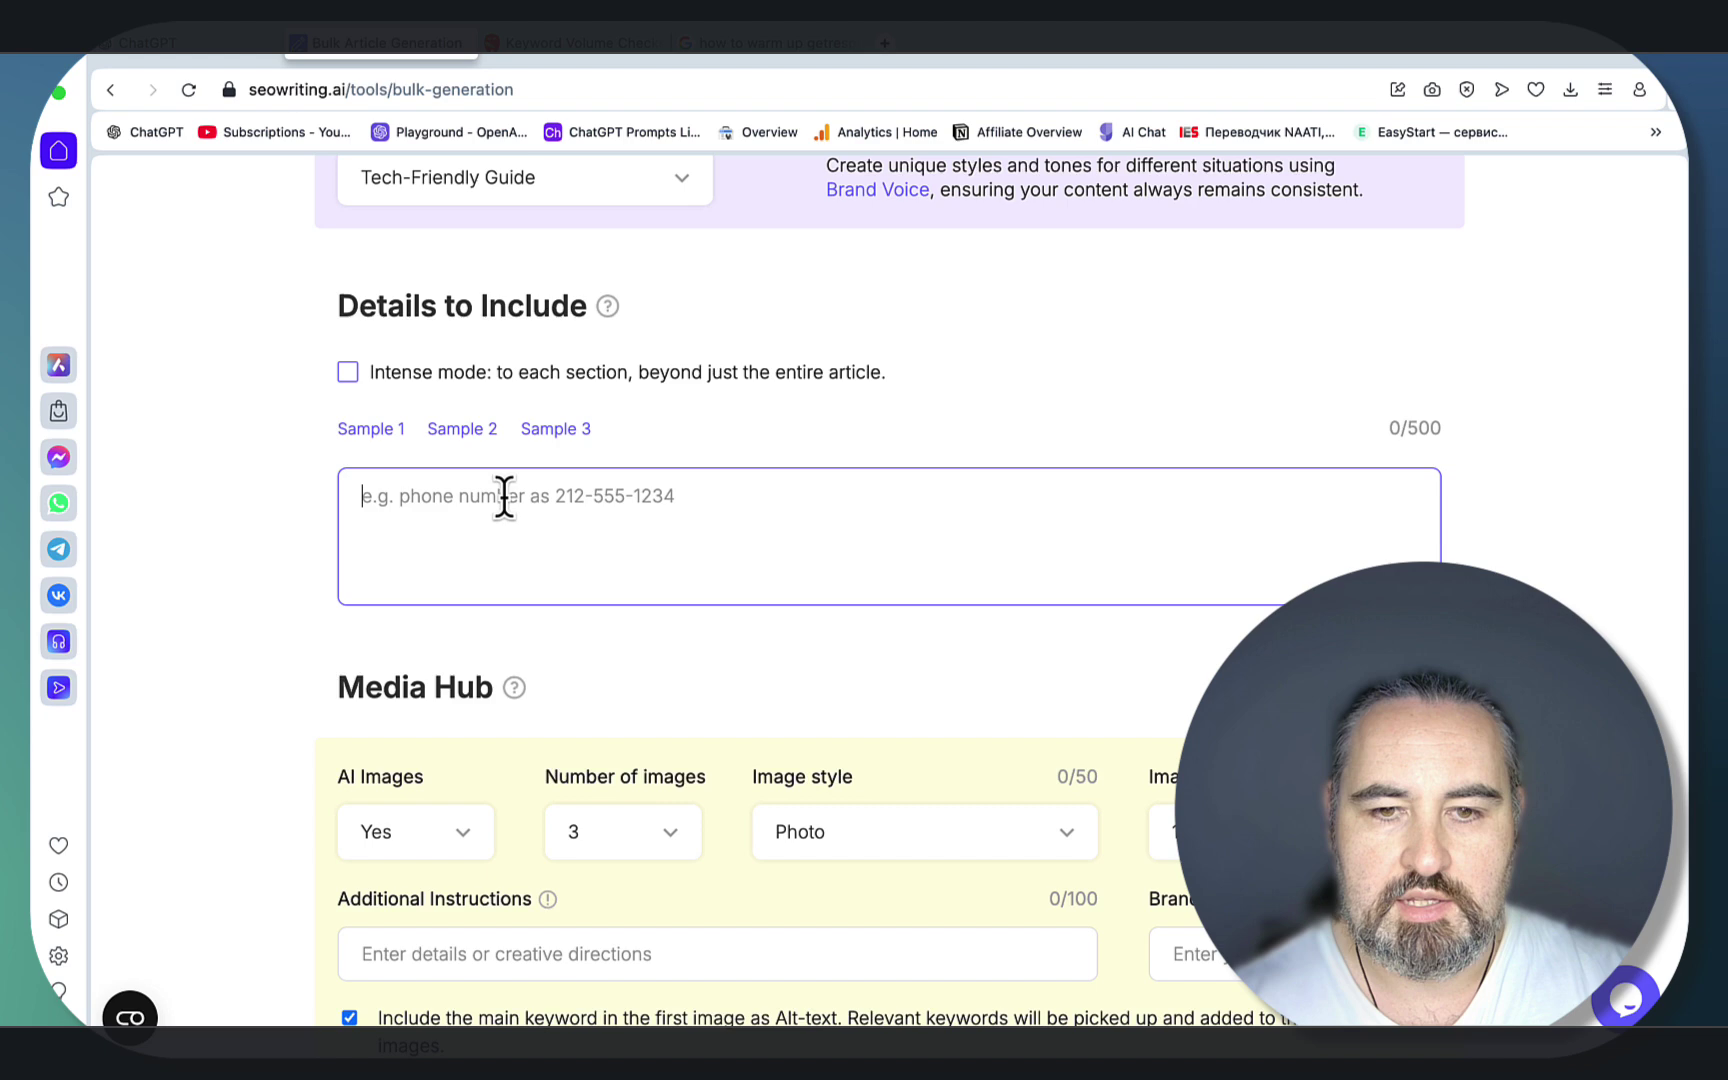
Step: Set the number of AI images to 2
scroll(592, 565, down, 3)
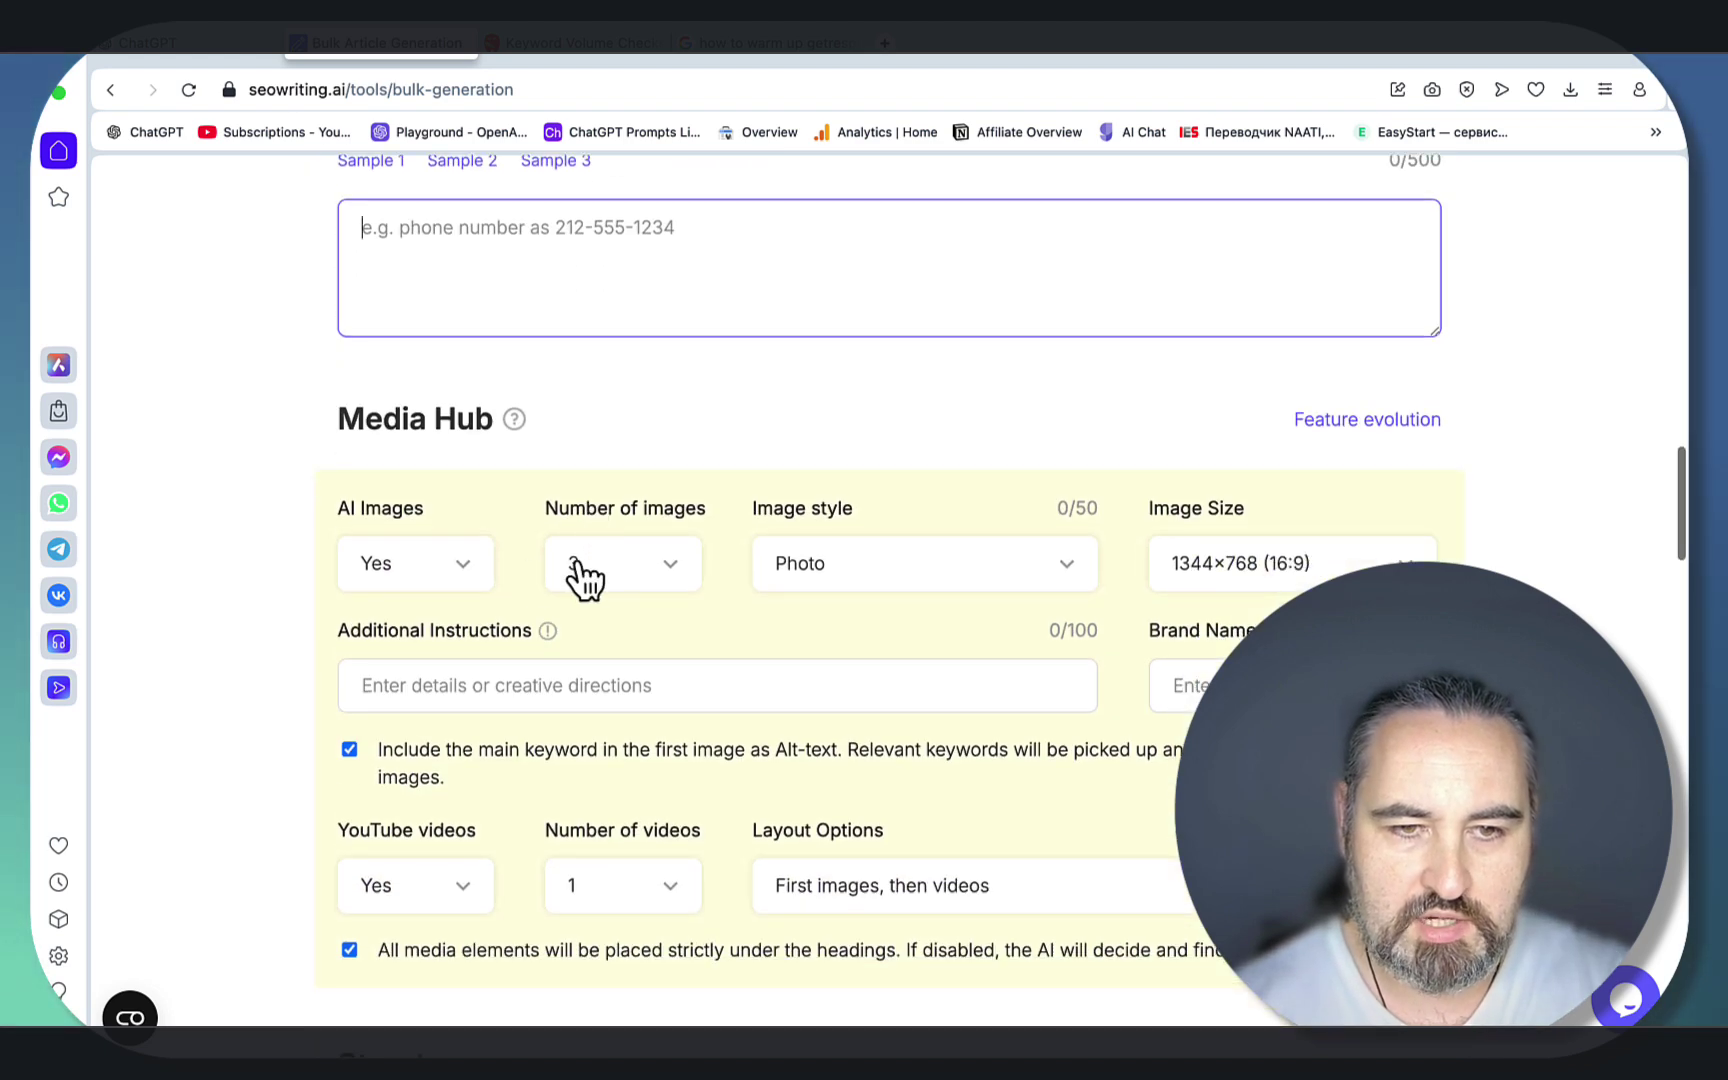
scroll(571, 706, down, 4)
scroll(575, 725, up, 3)
click(686, 470)
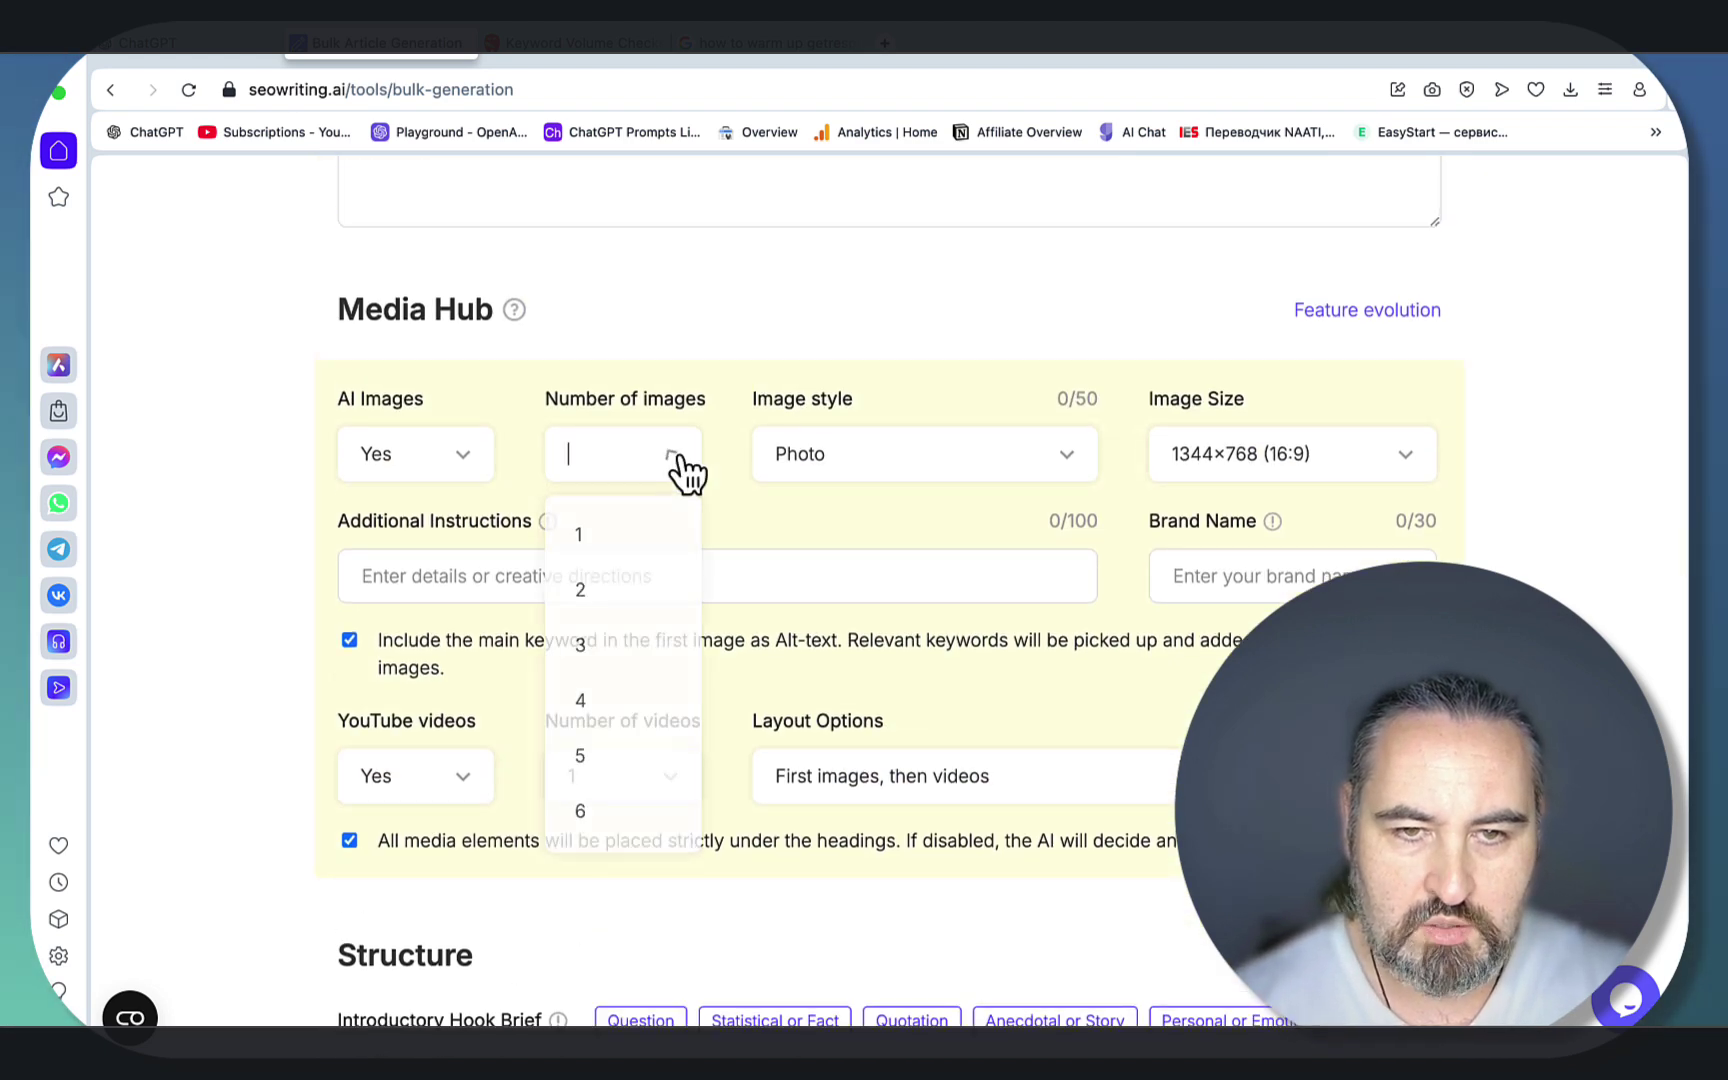
click(617, 590)
scroll(690, 560, down, 6)
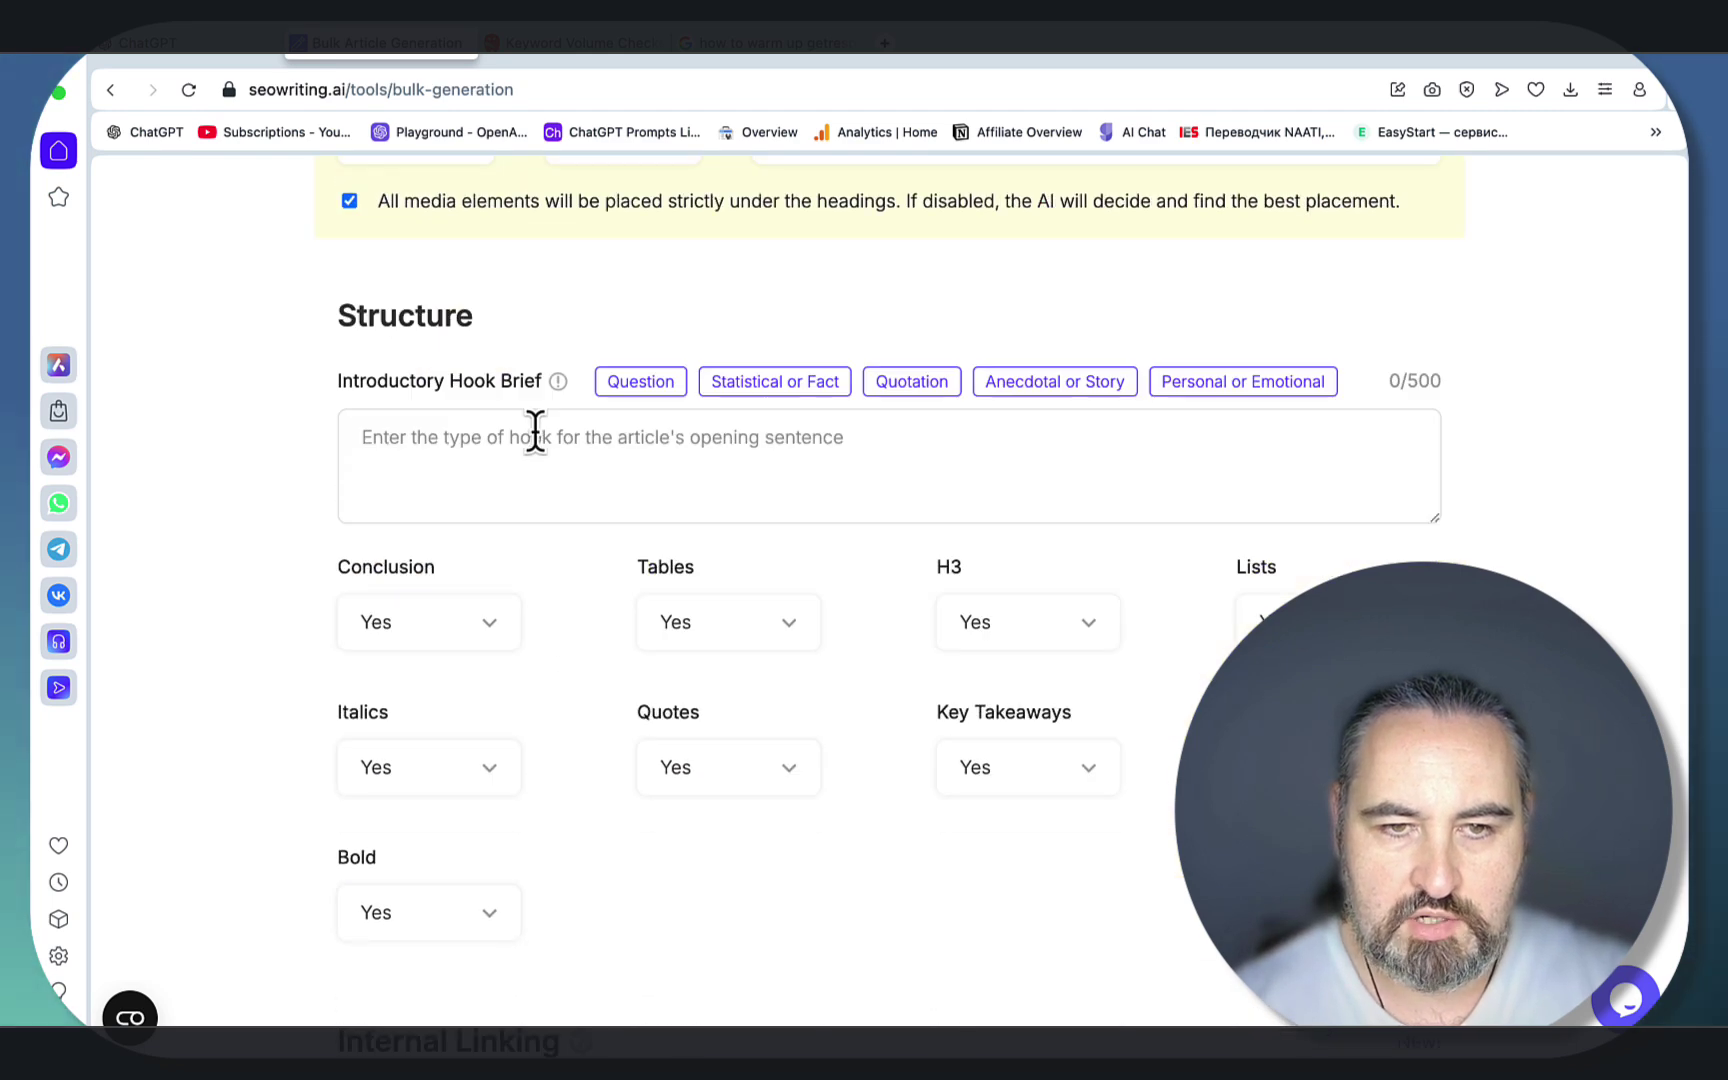
Step: Replace the Introductory Hook Brief text with the Constant Contact intro prompt
click(536, 436)
key(super+v)
scroll(717, 470, up, 3)
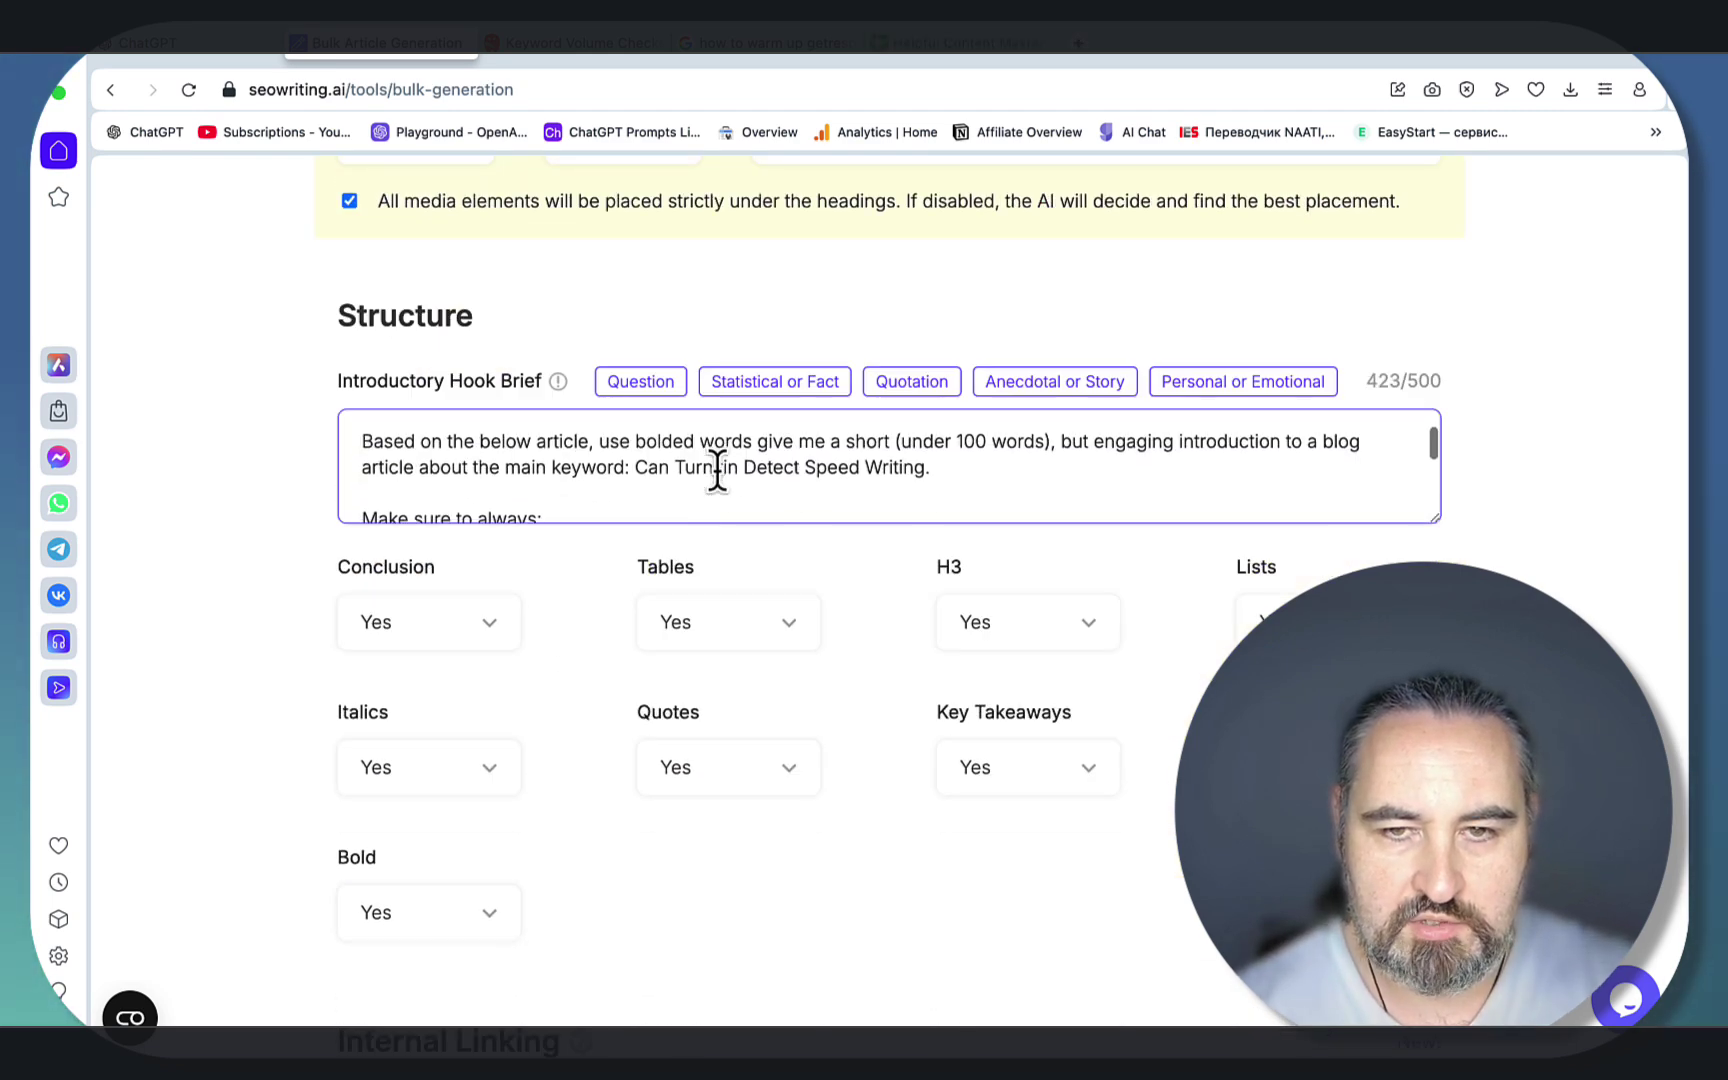
scroll(905, 460, up, 1)
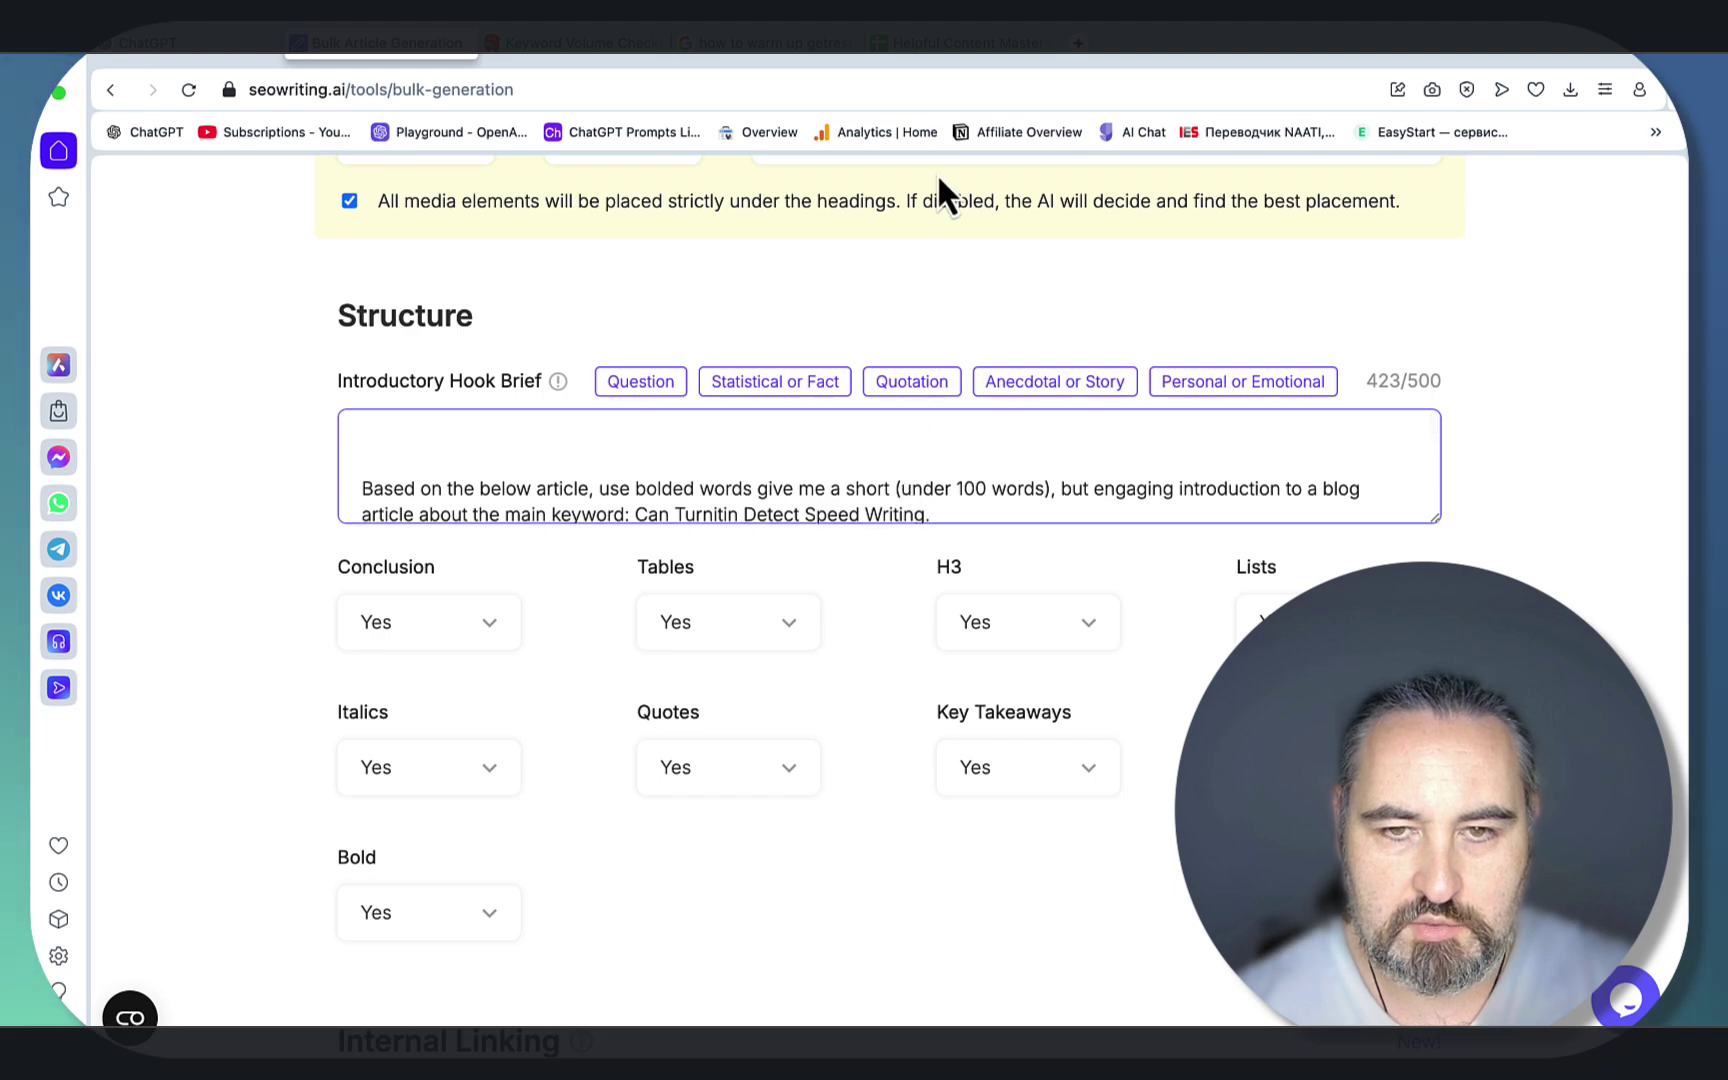
scroll(1010, 400, up, 10)
scroll(1010, 400, up, 15)
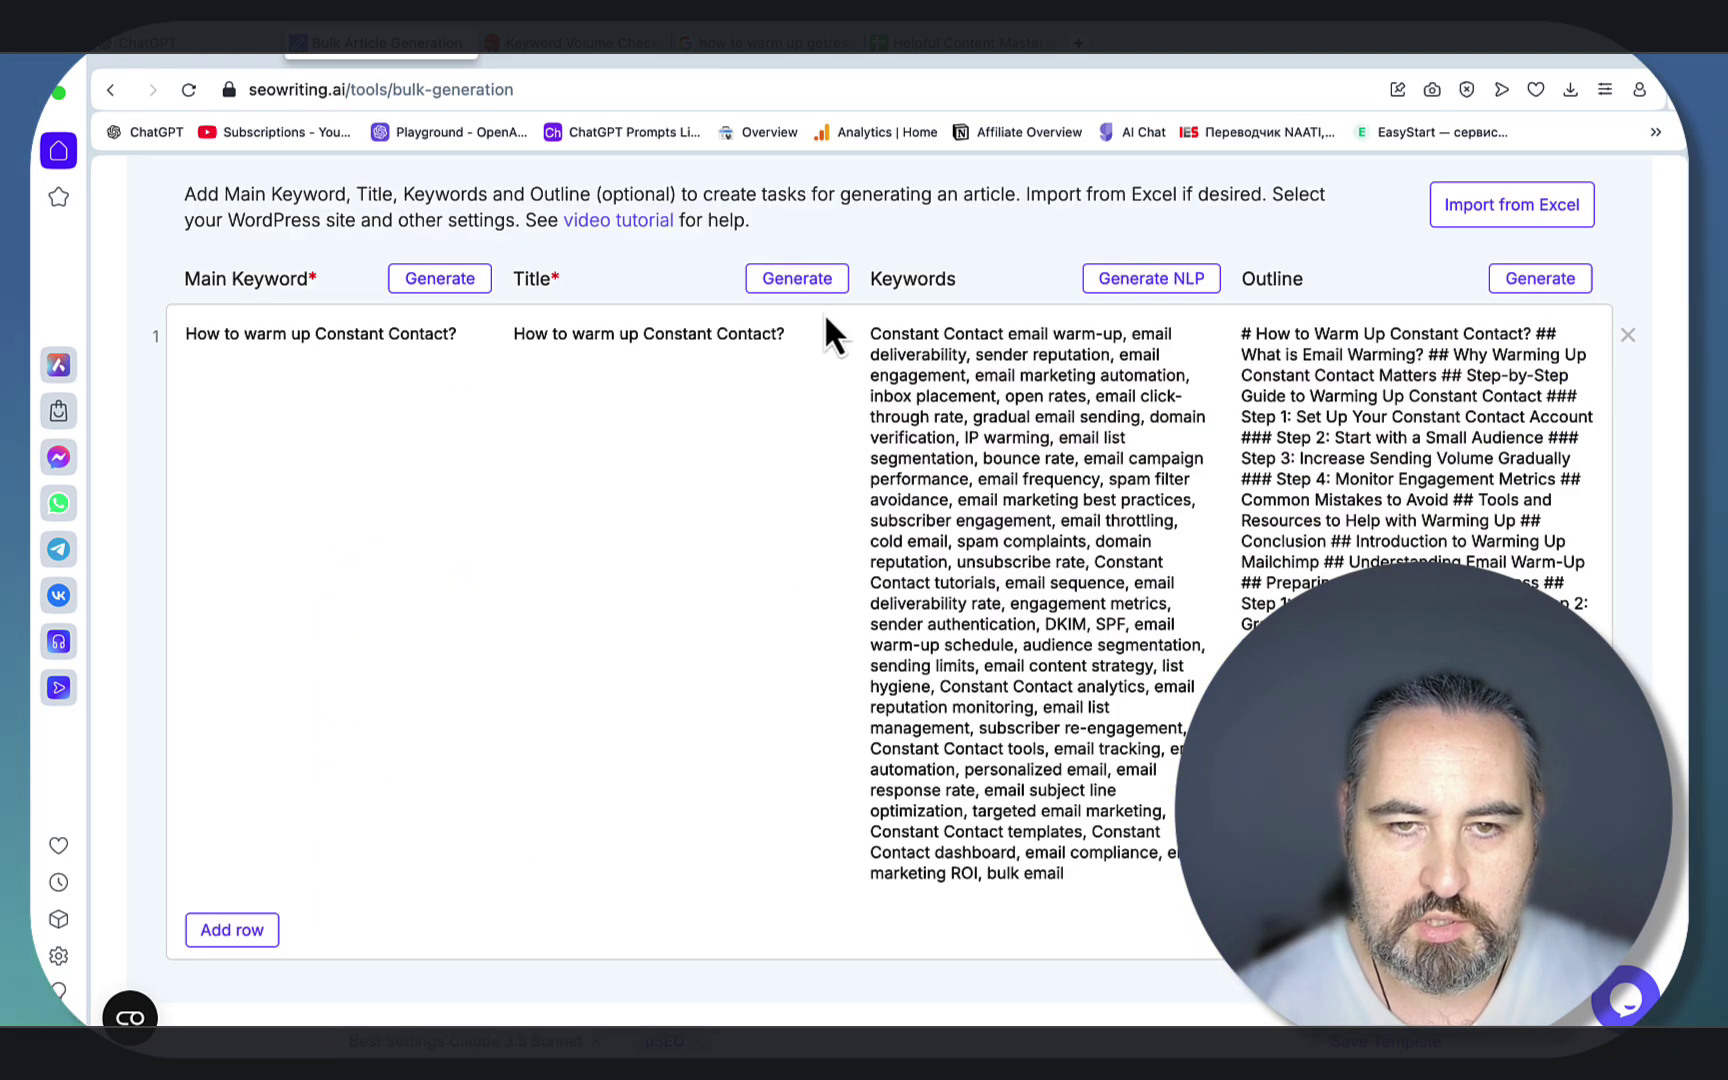
drag(822, 332, 554, 330)
scroll(632, 440, down, 20)
scroll(632, 440, down, 7)
scroll(632, 440, up, 20)
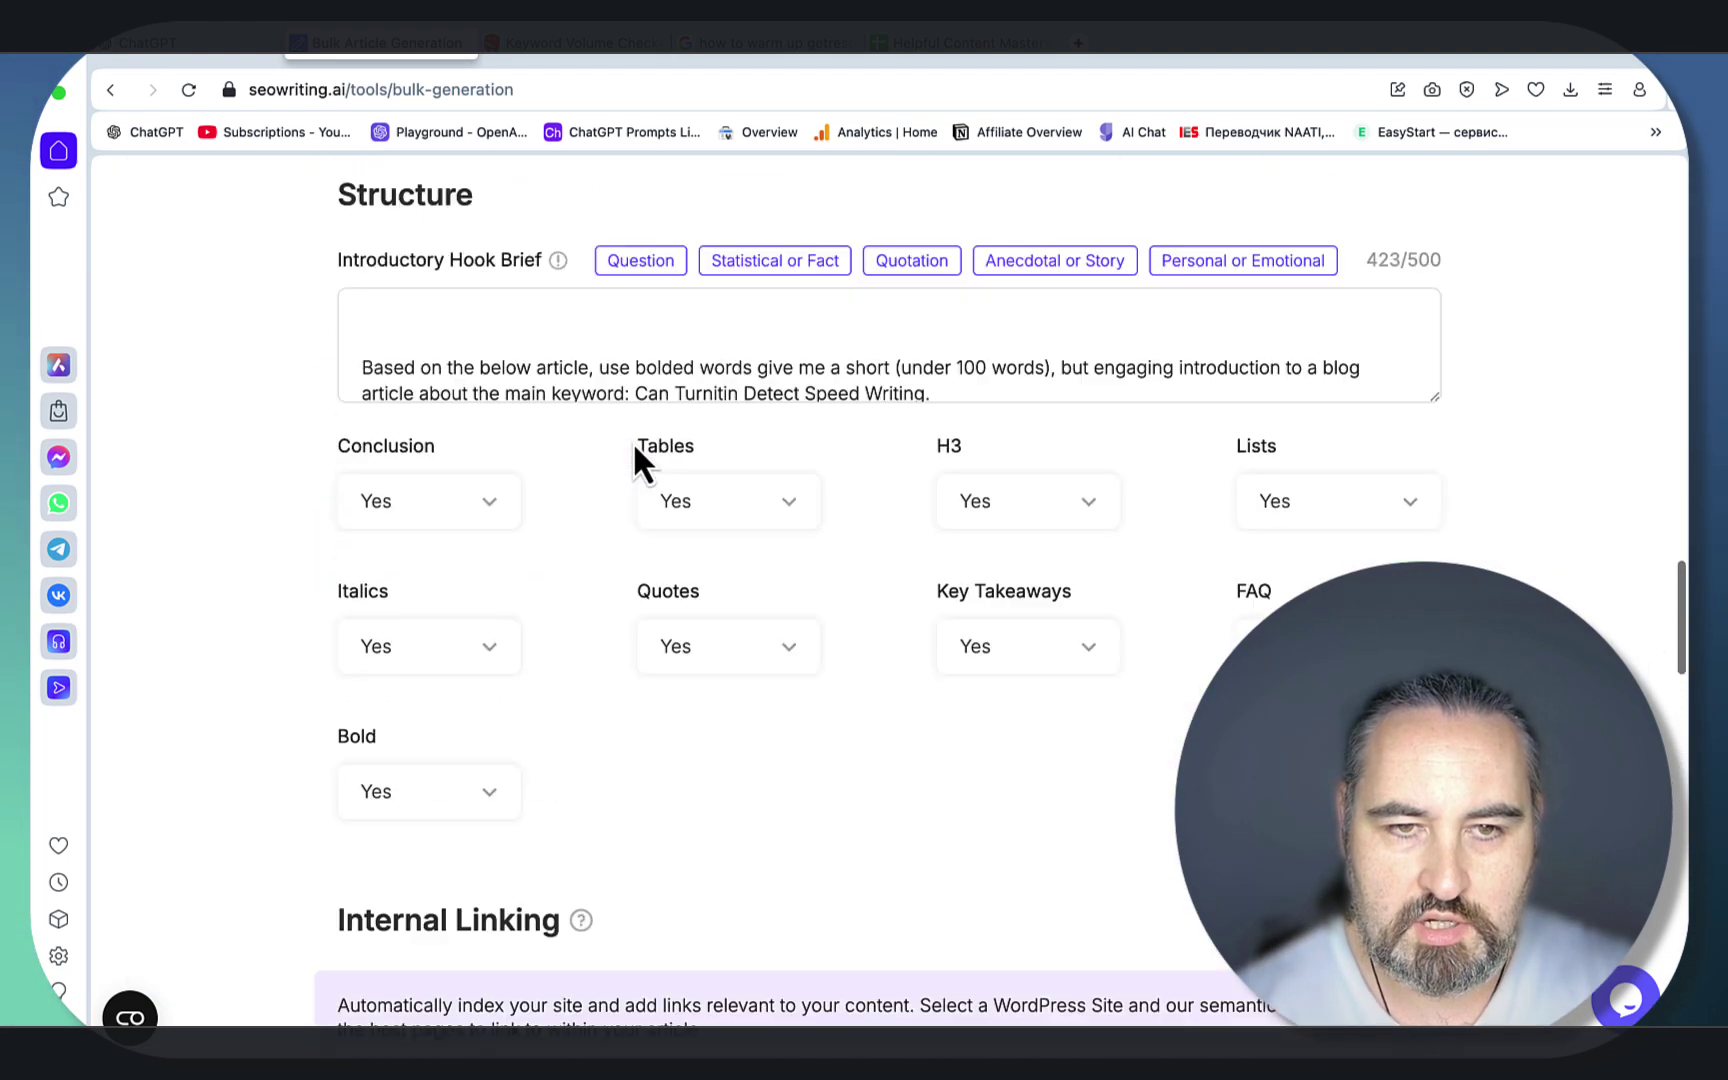
scroll(632, 440, down, 4)
click(632, 440)
key(ctrl+a)
key(ctrl+v)
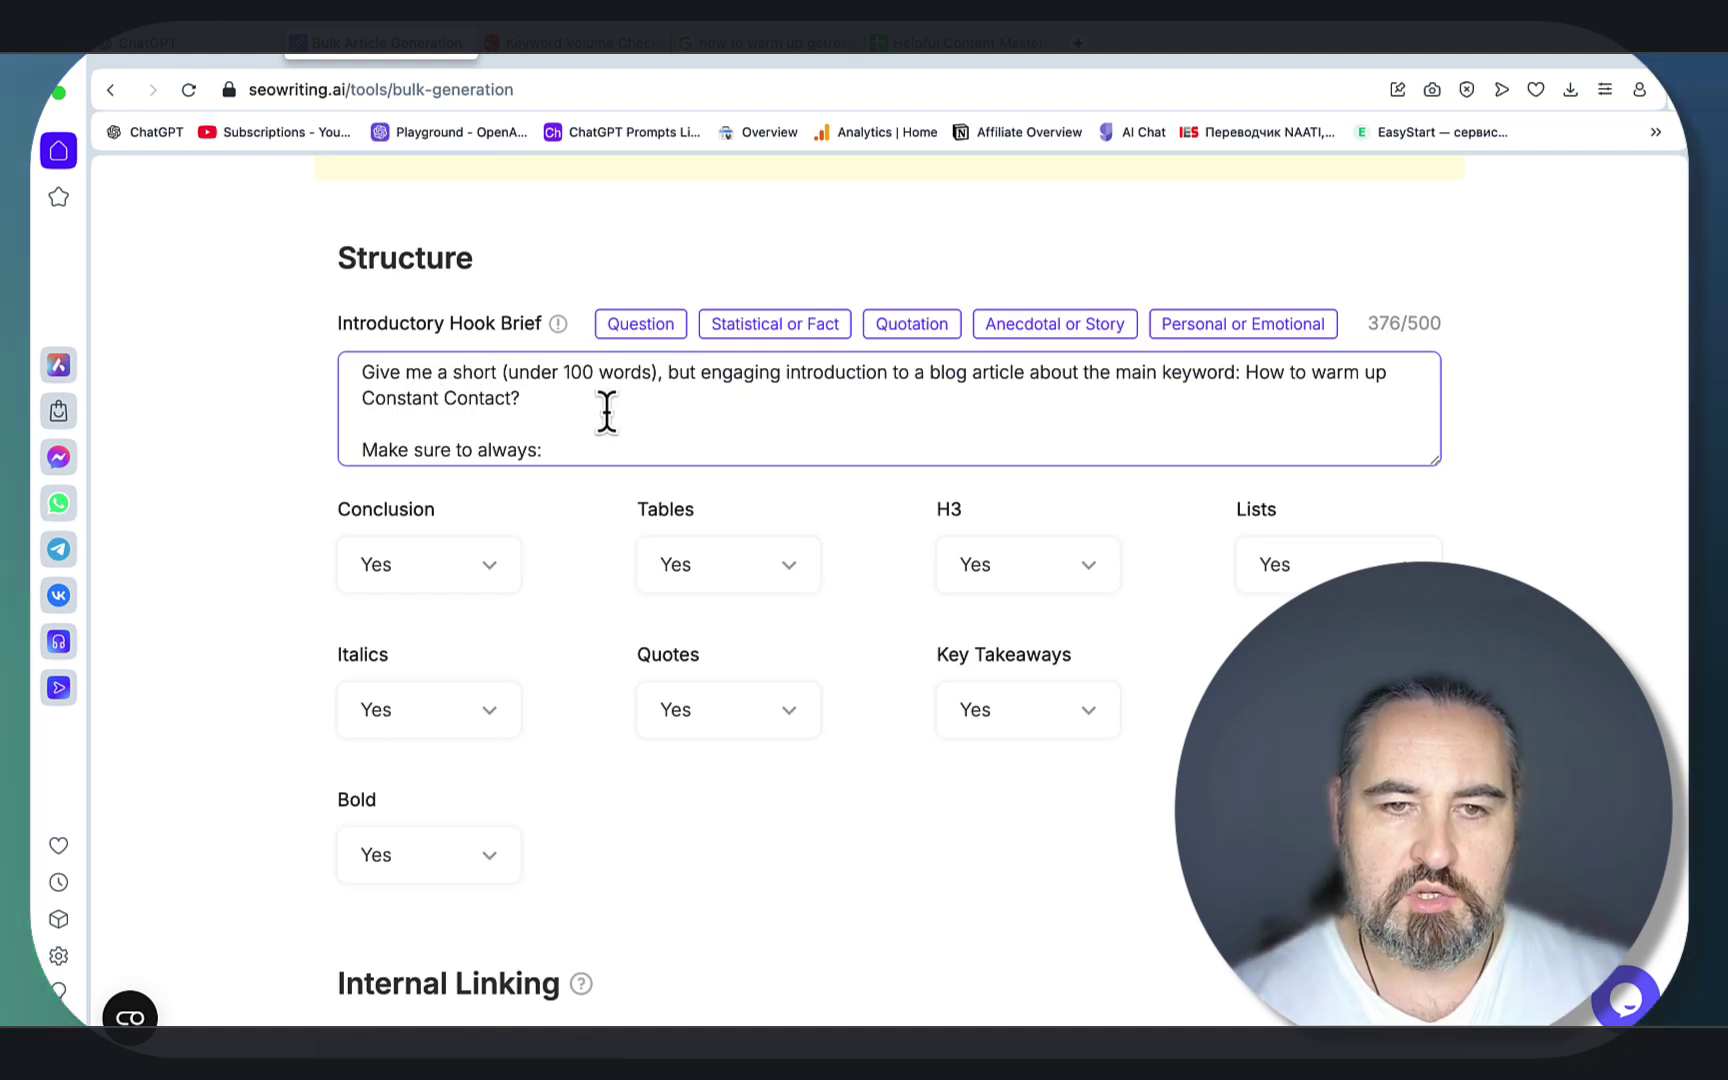
Step: Change the hook brief's word limit from 100 to 50 and grade level from 8 to 7
double_click(580, 372)
text(50)
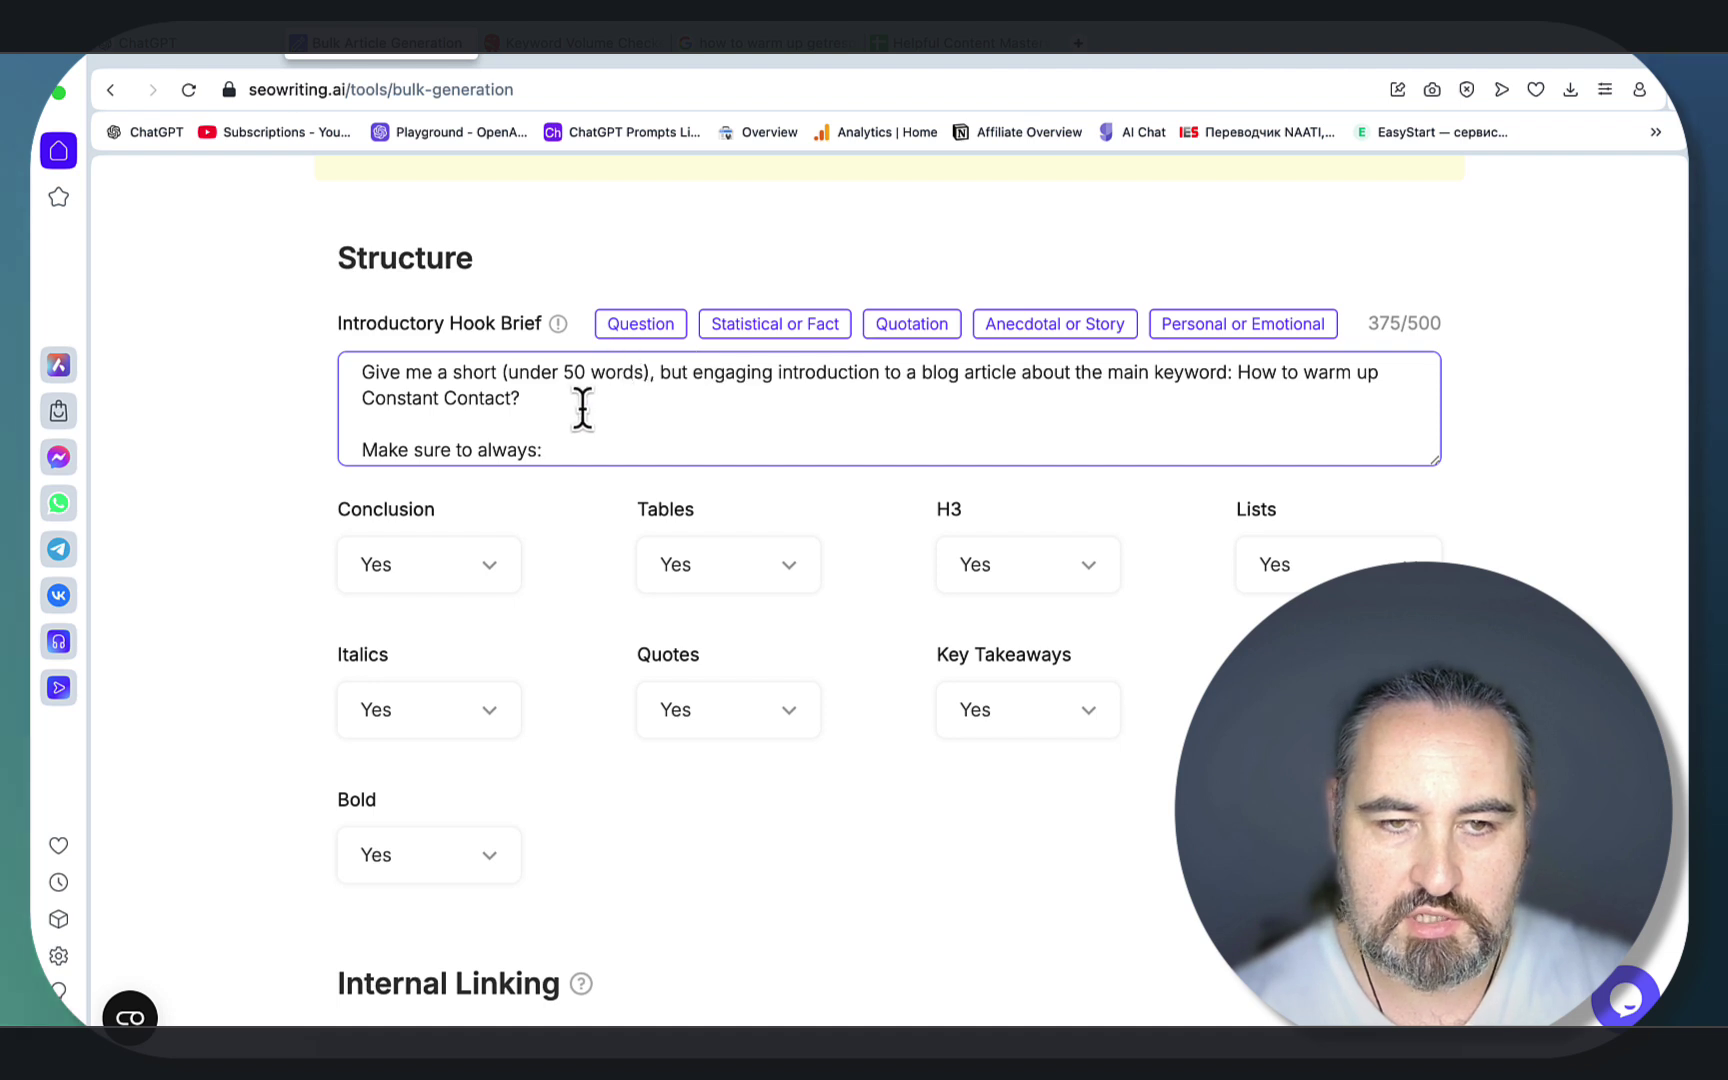
scroll(583, 405, down, 3)
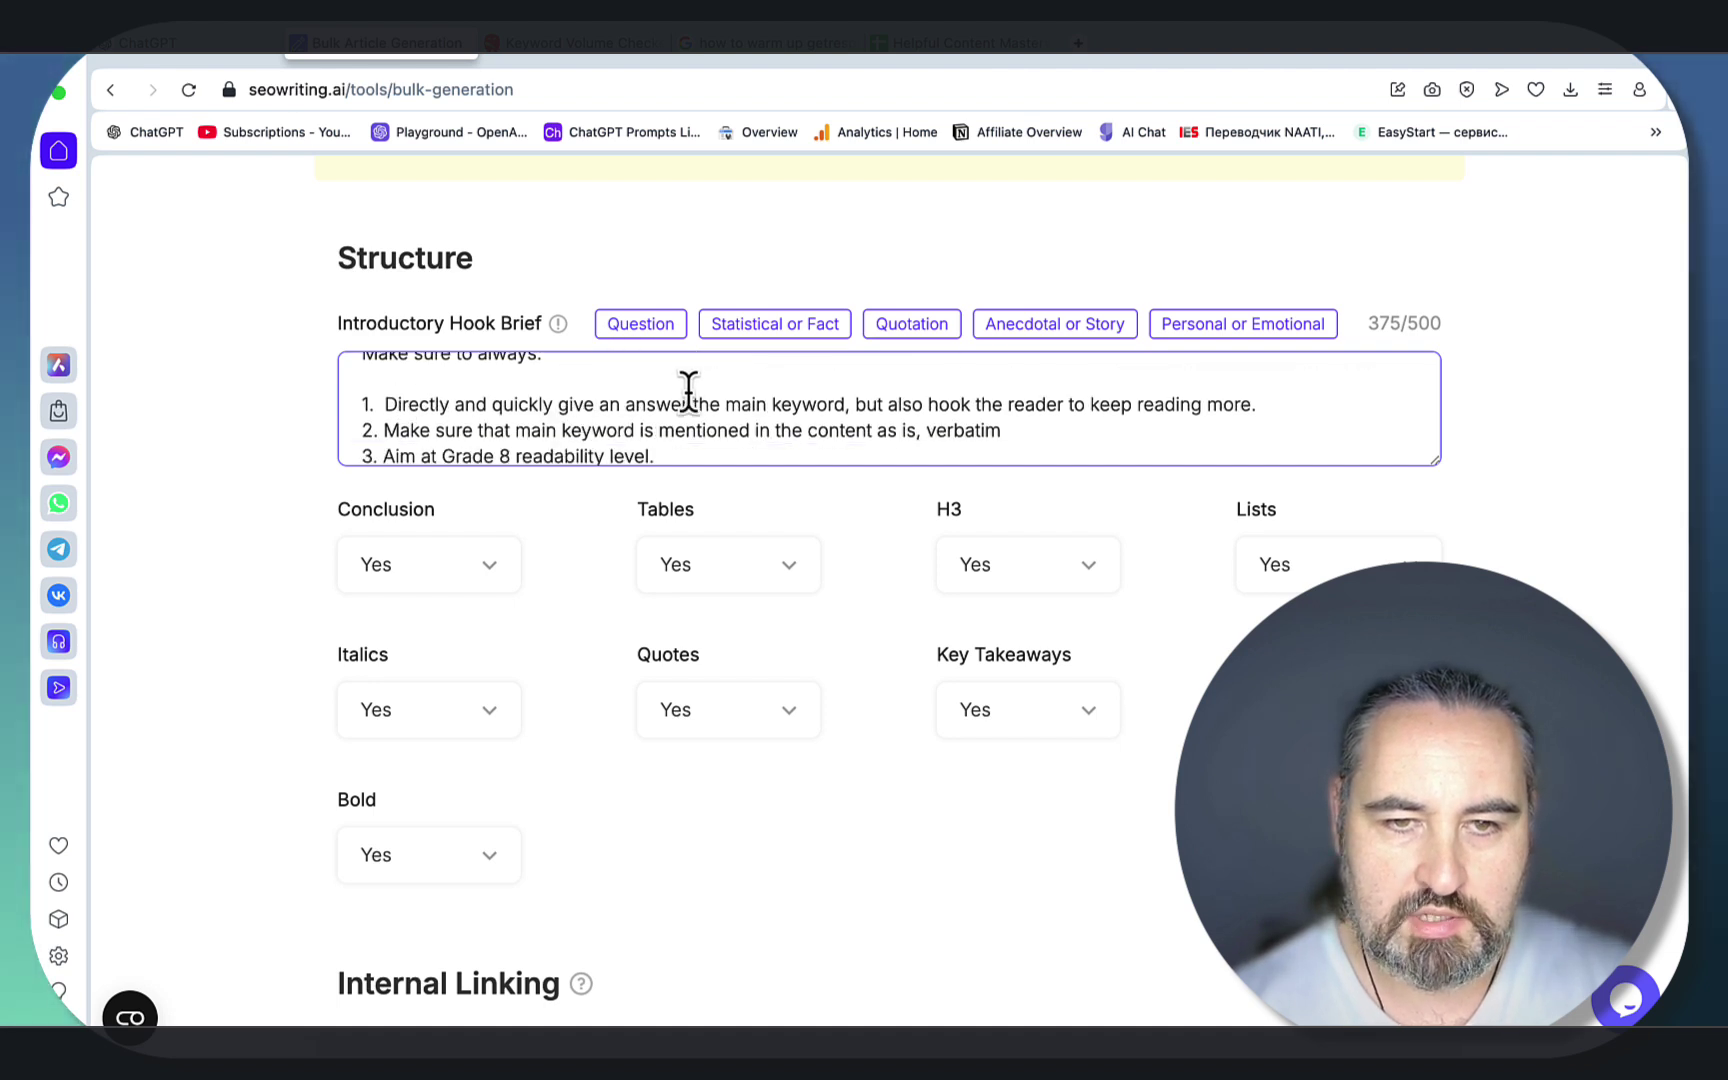
scroll(913, 390, down, 1)
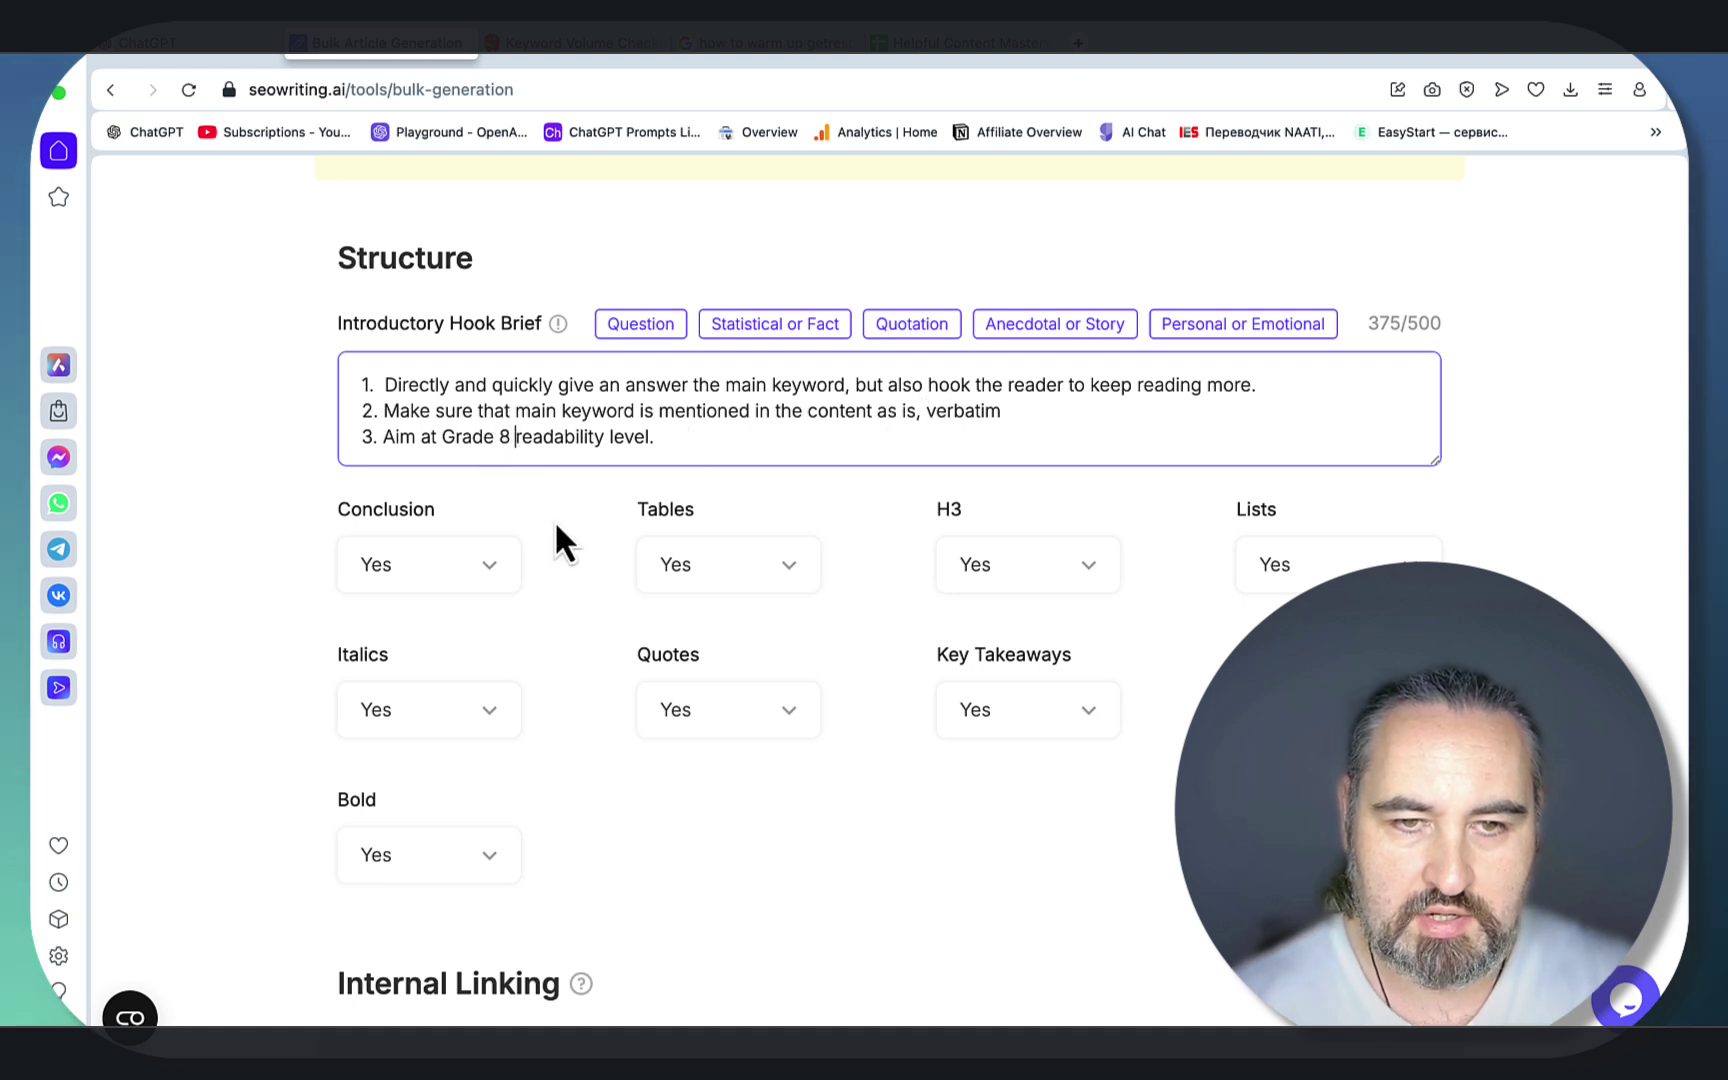
key(Left)
key(BackSpace)
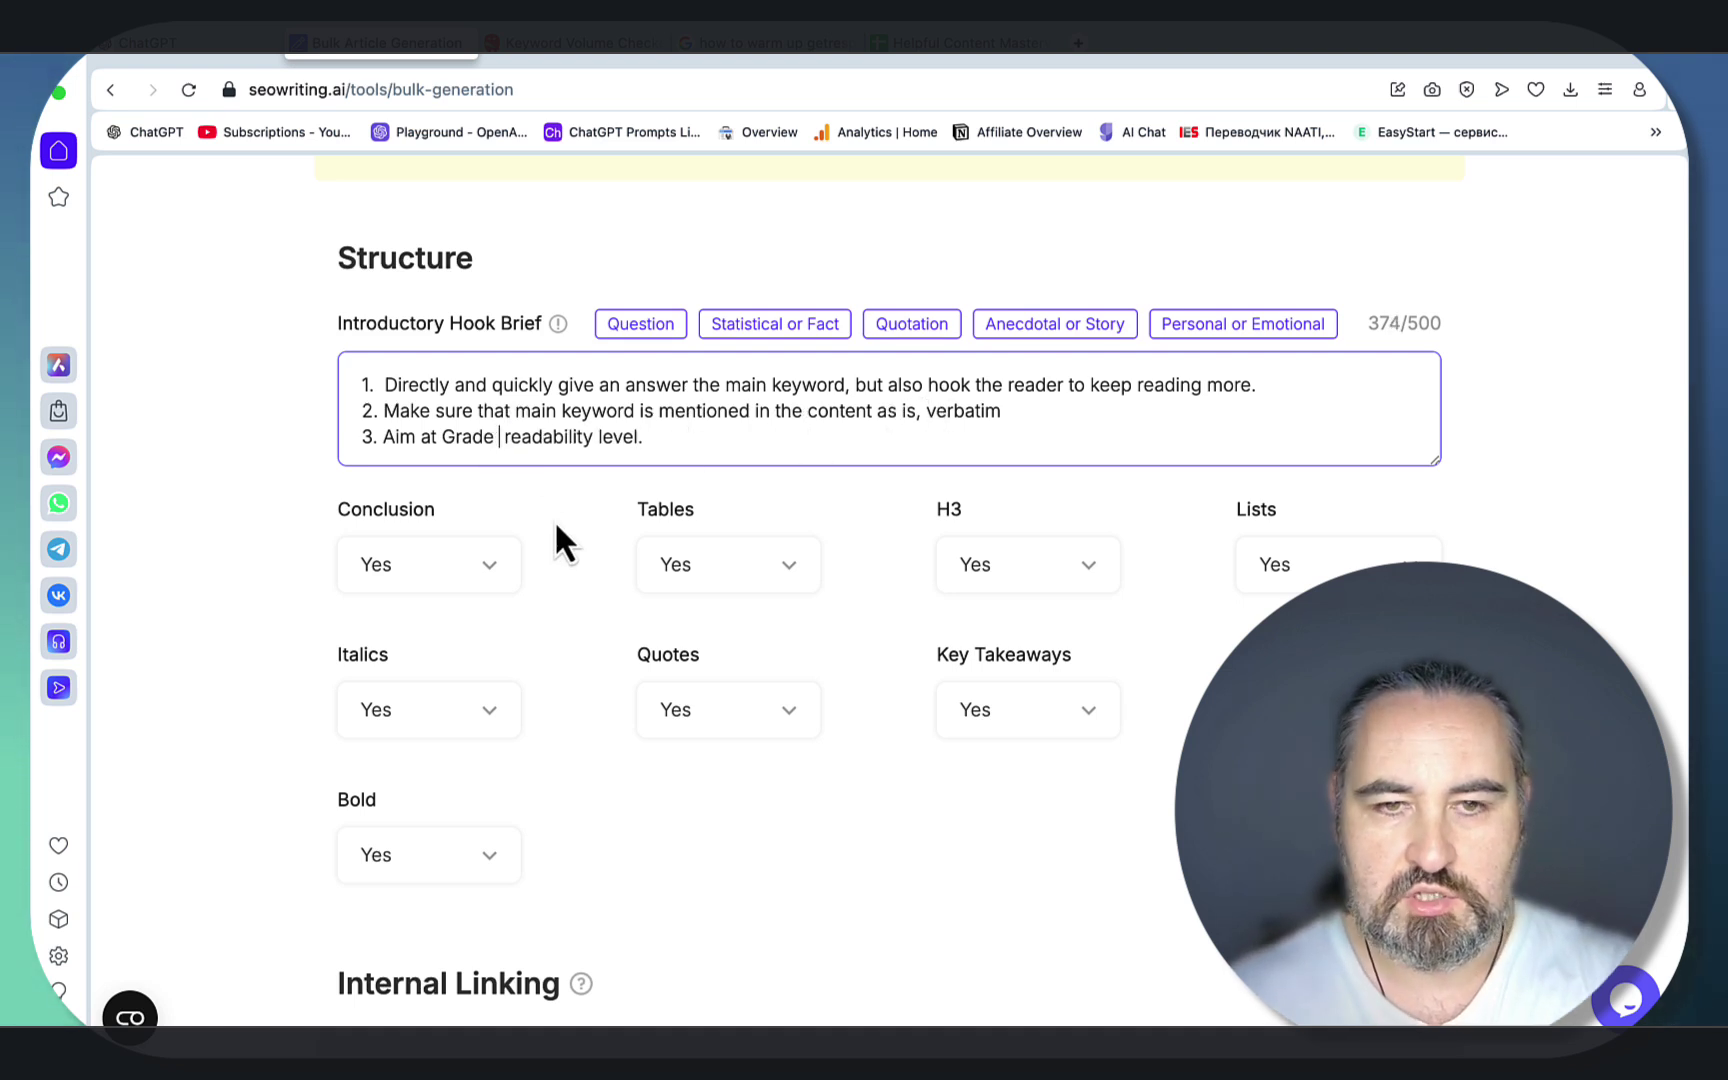
text(7)
Step: Set Quotes to No
scroll(829, 485, down, 2)
click(770, 590)
click(733, 672)
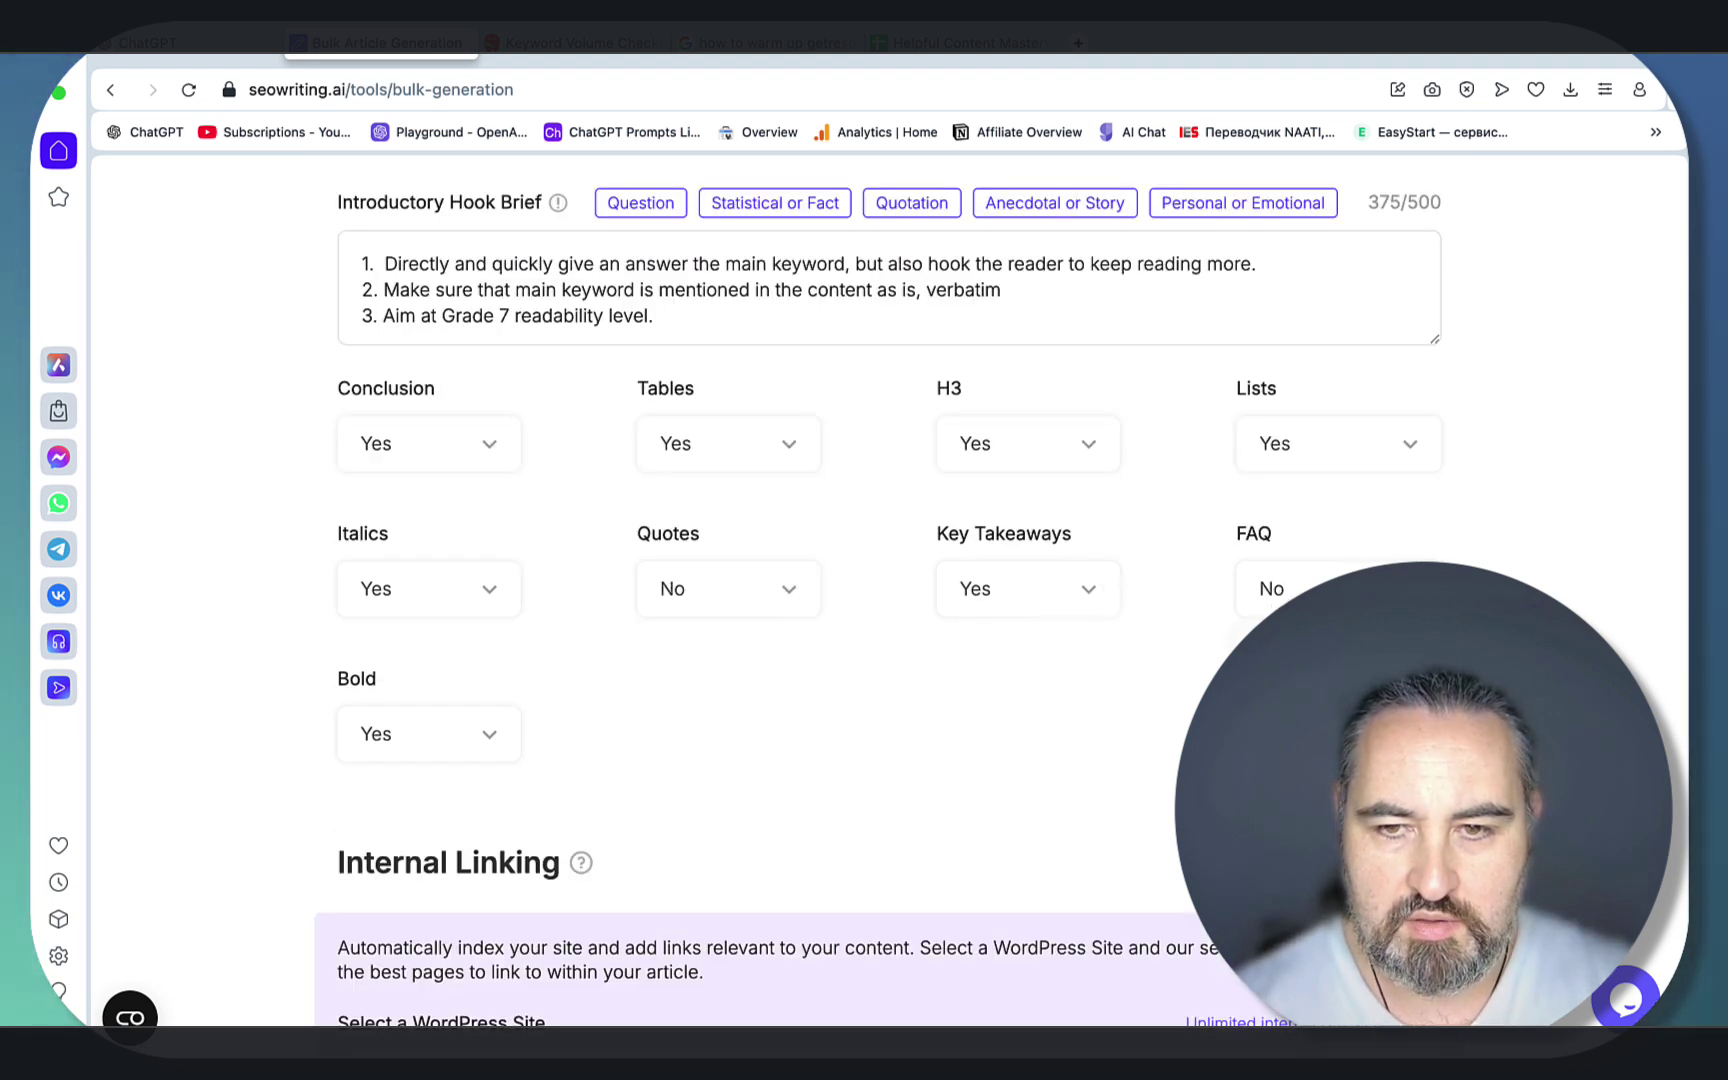
scroll(876, 625, down, 5)
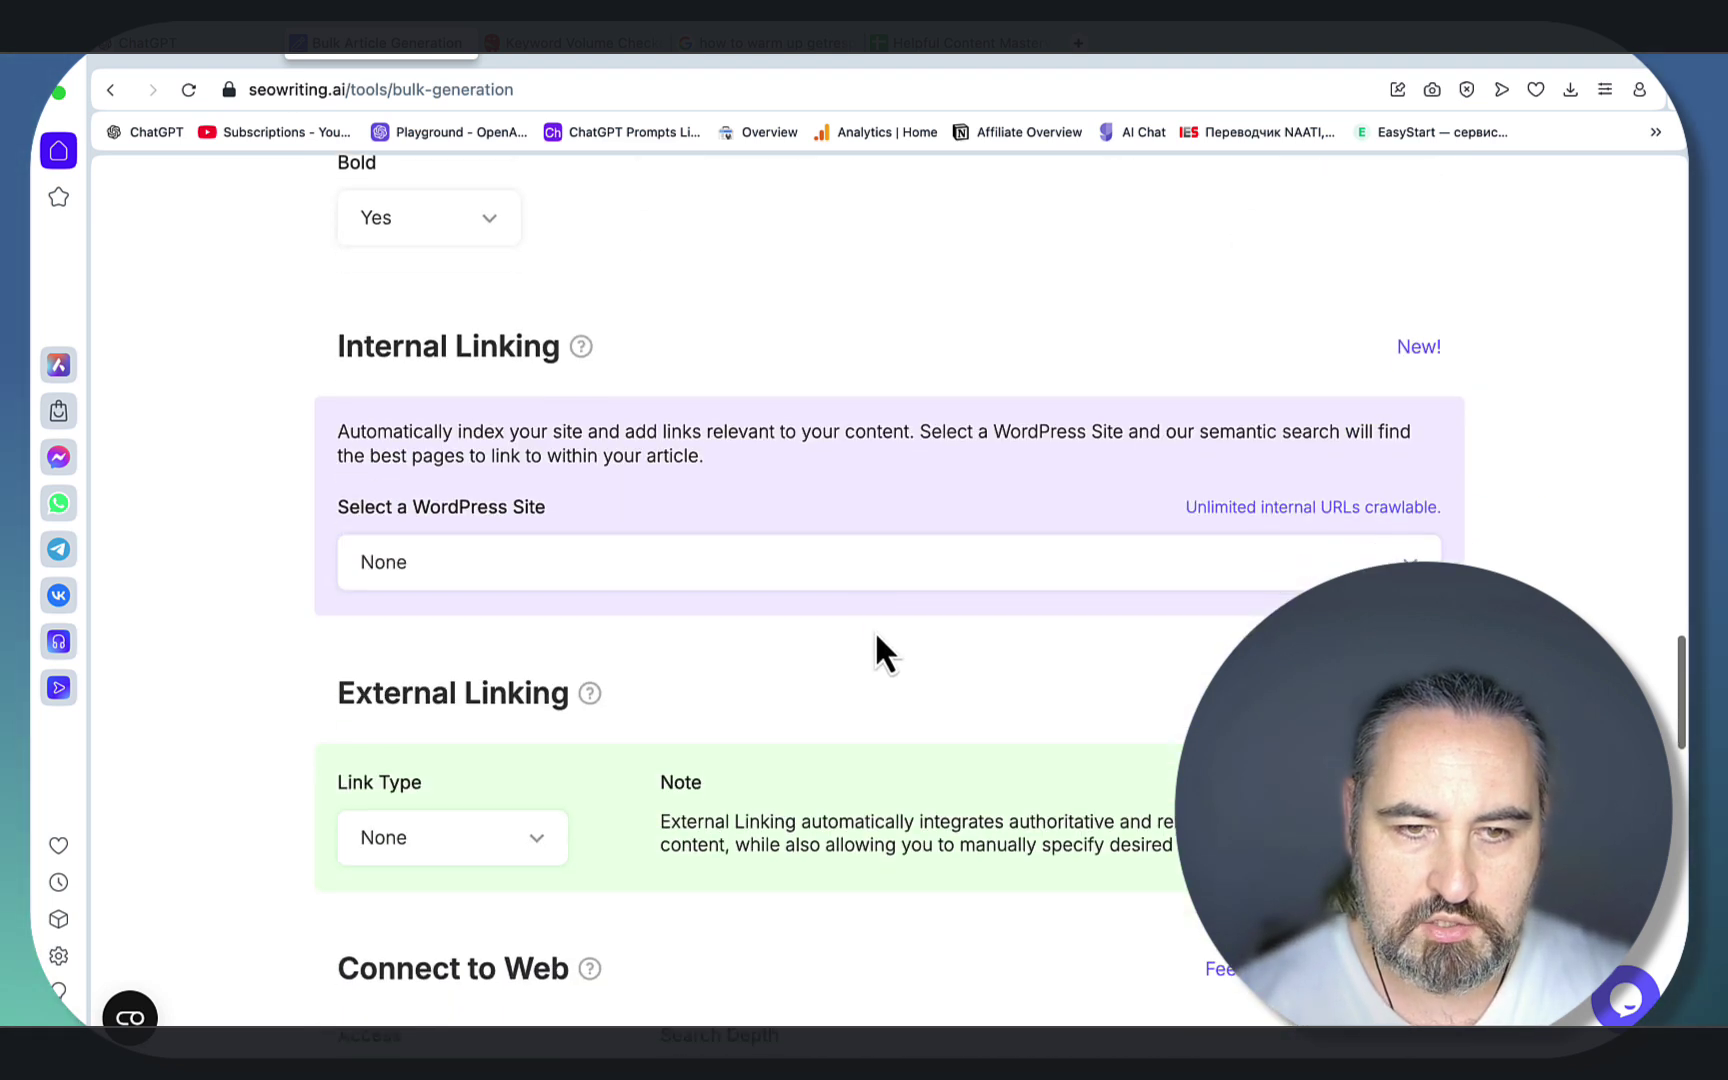
click(1100, 575)
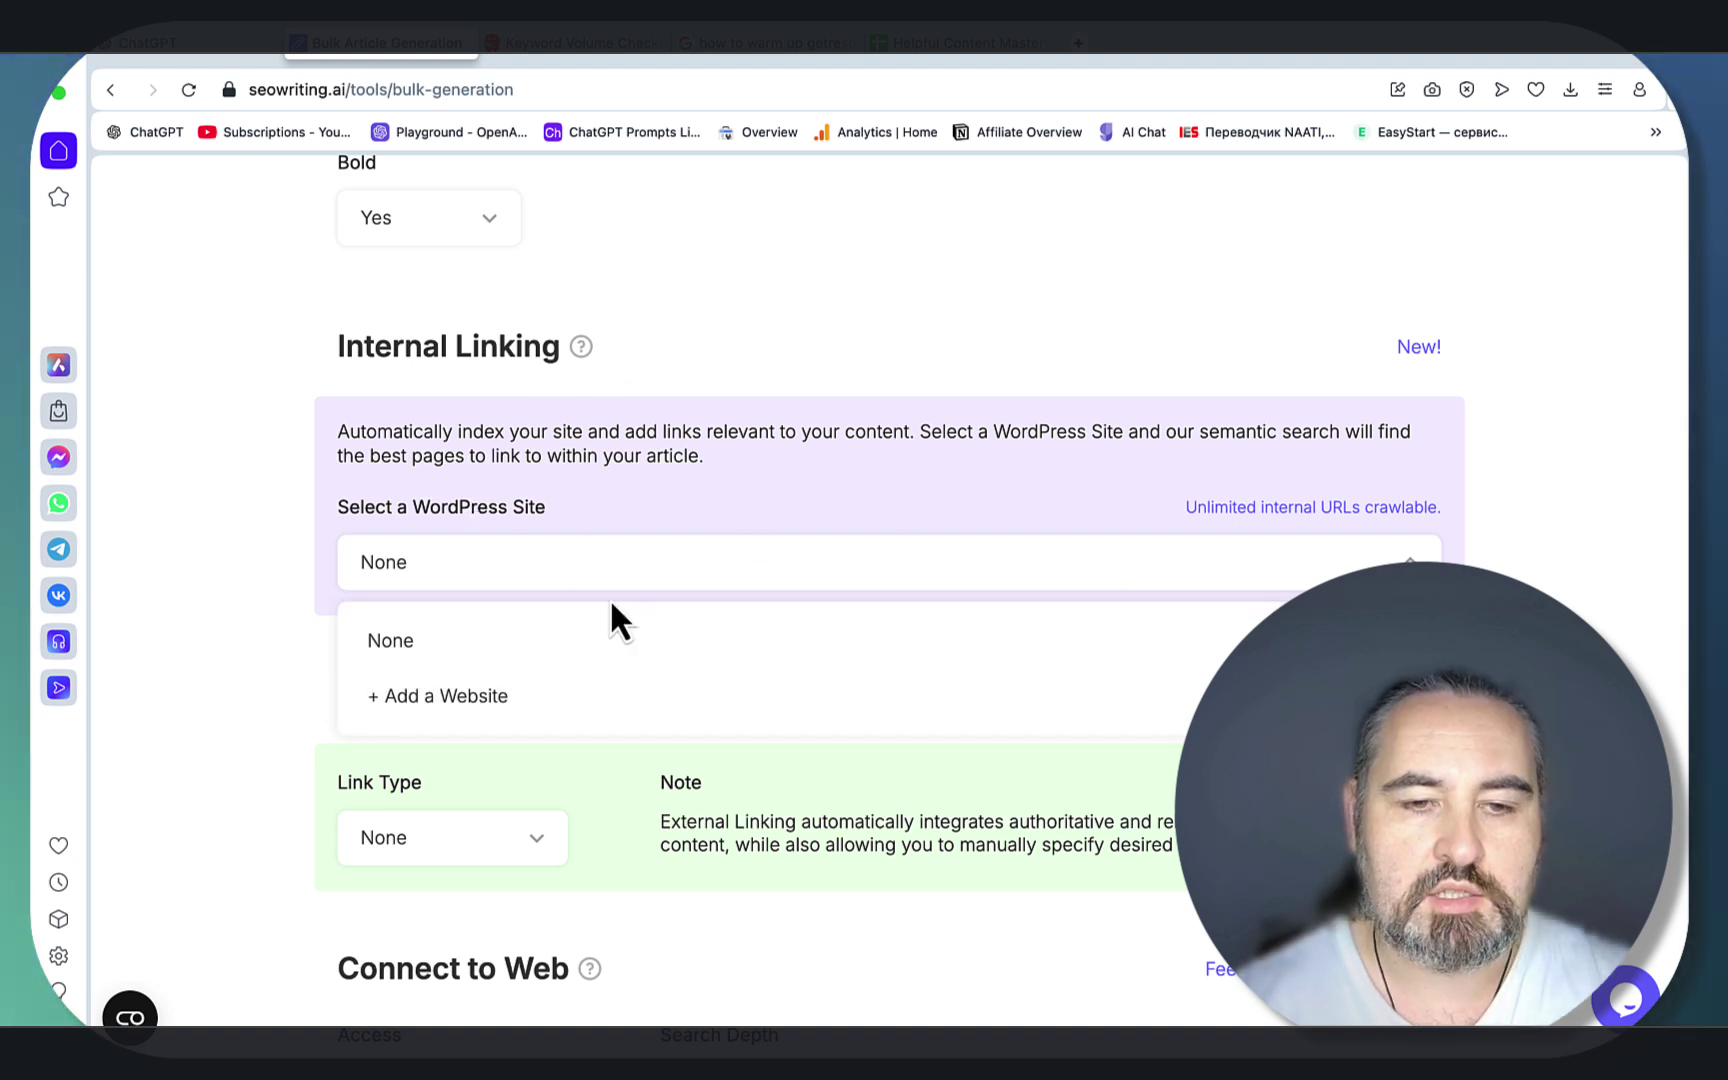
click(246, 588)
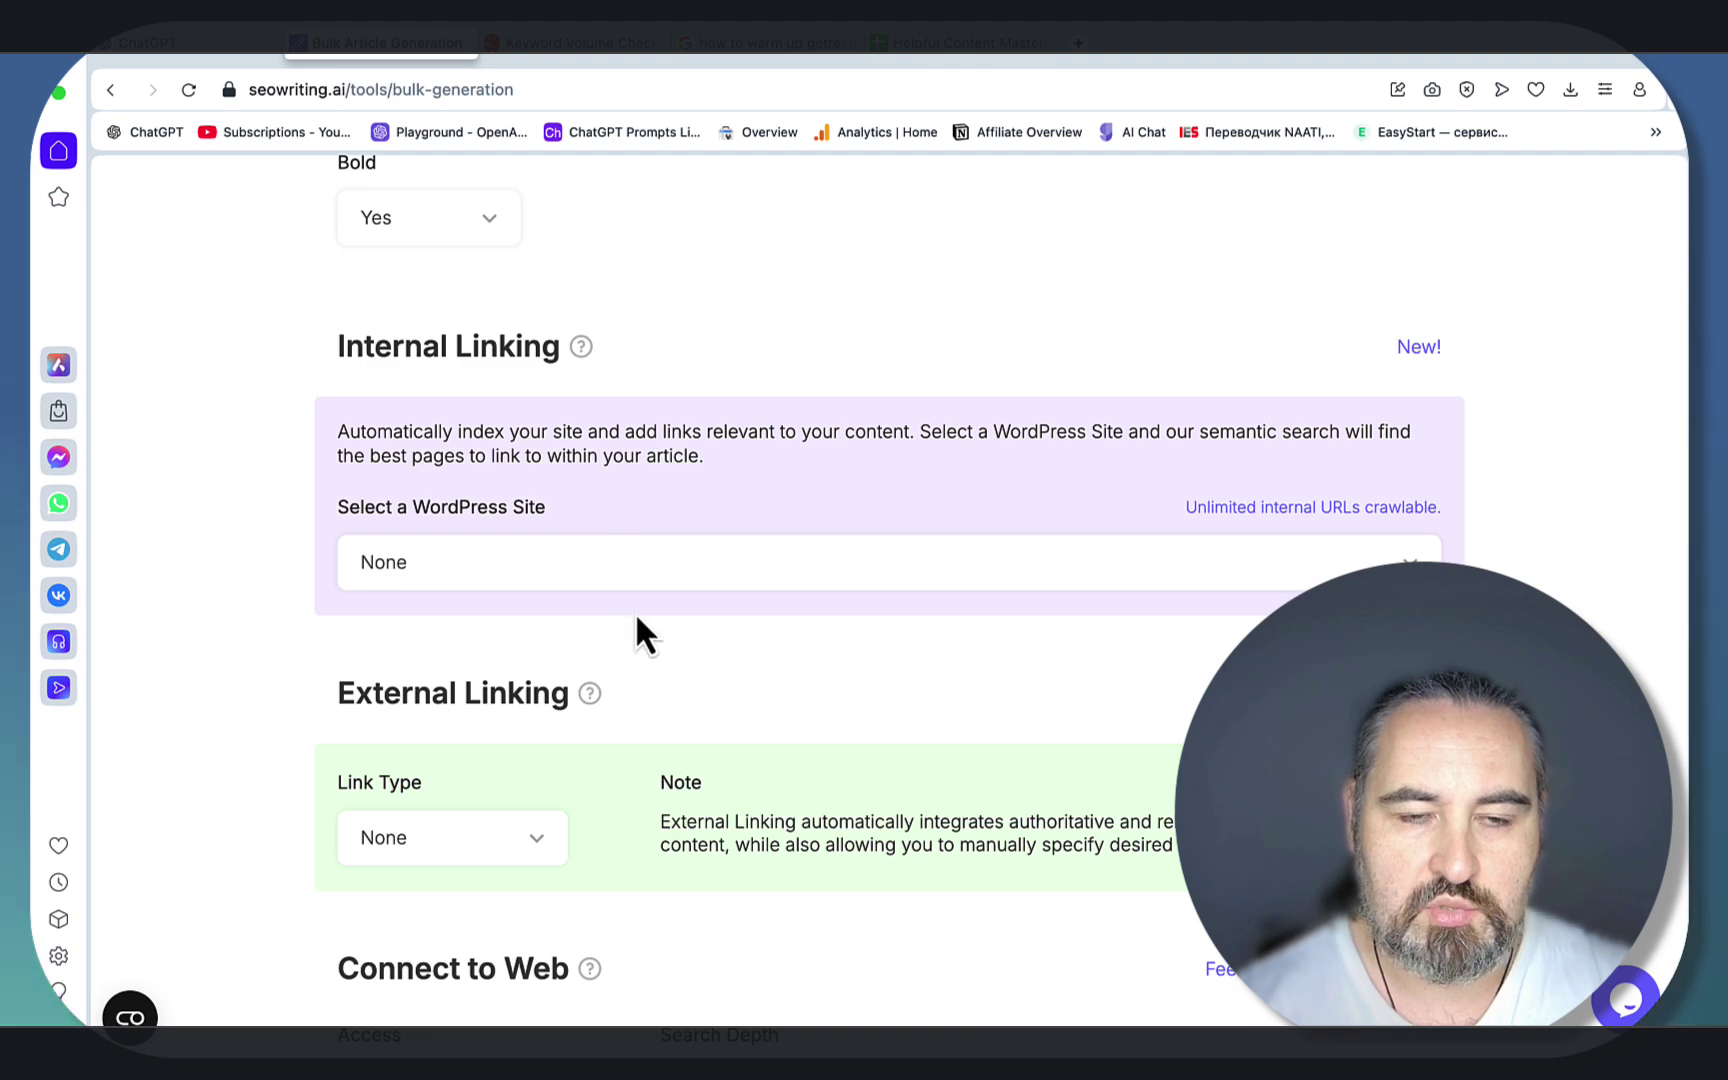
scroll(621, 552, down, 2)
scroll(616, 548, down, 5)
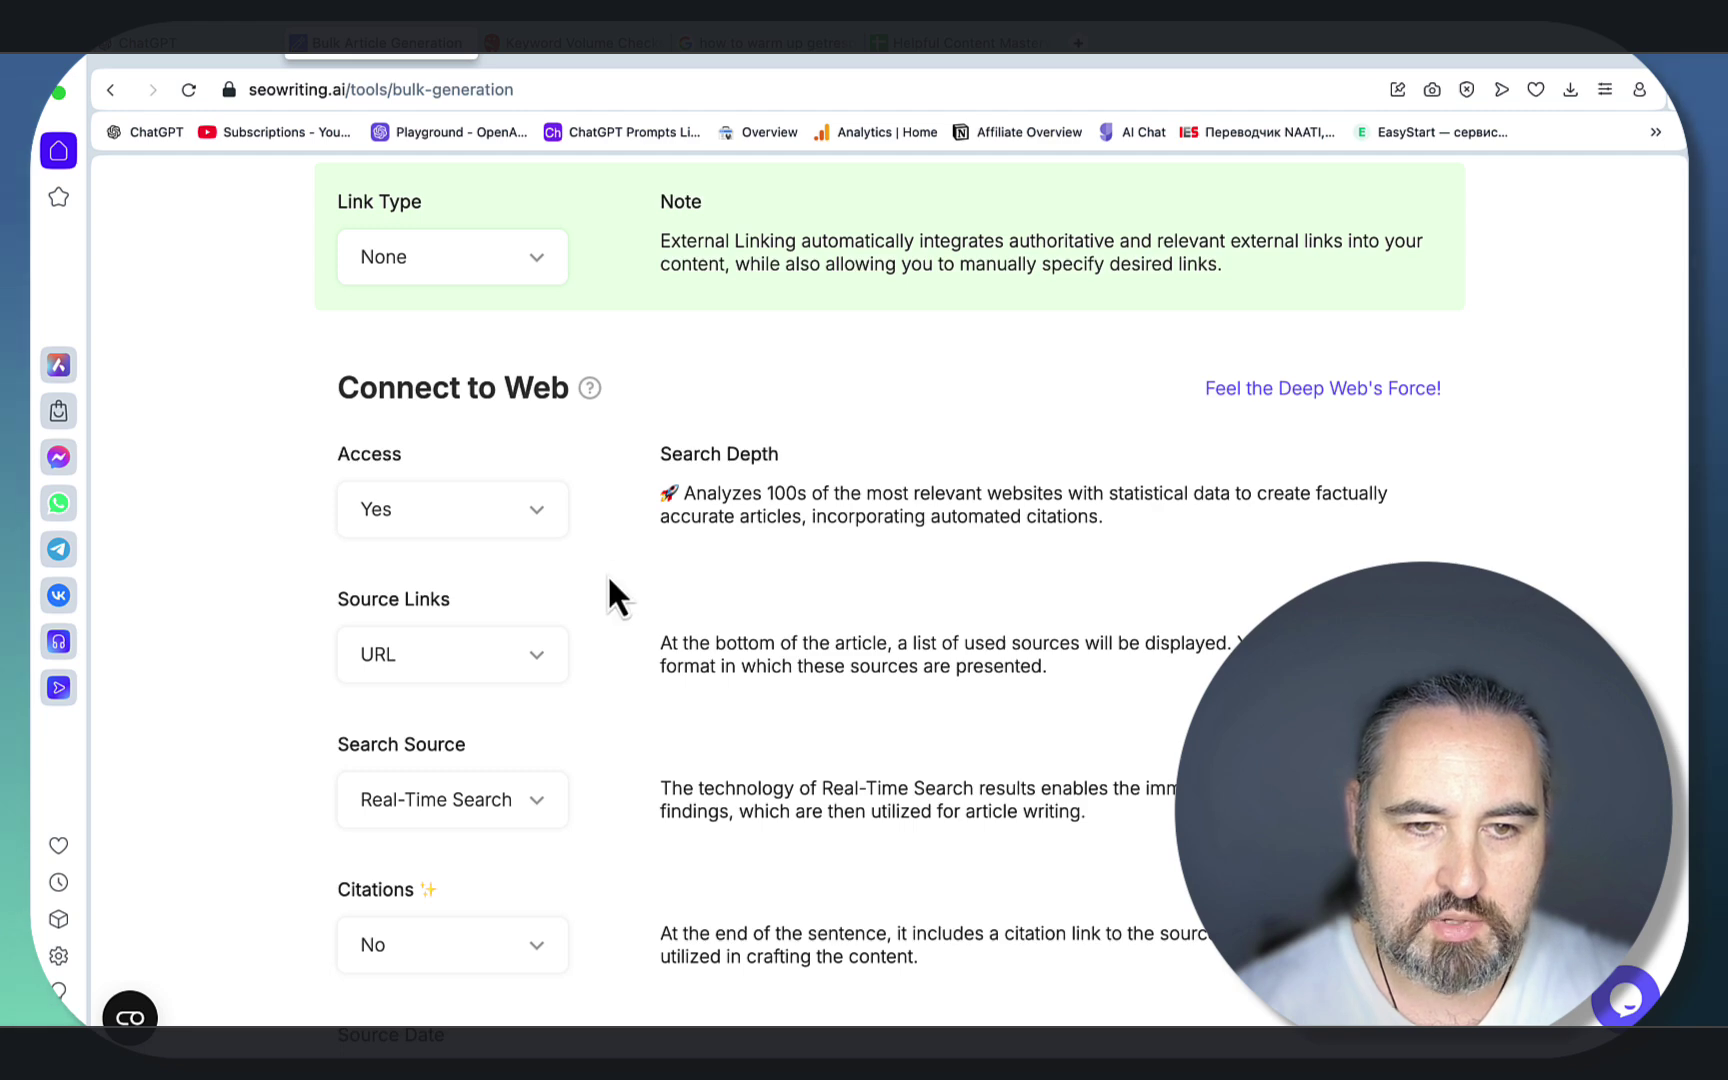
scroll(609, 585, down, 10)
scroll(610, 582, down, 7)
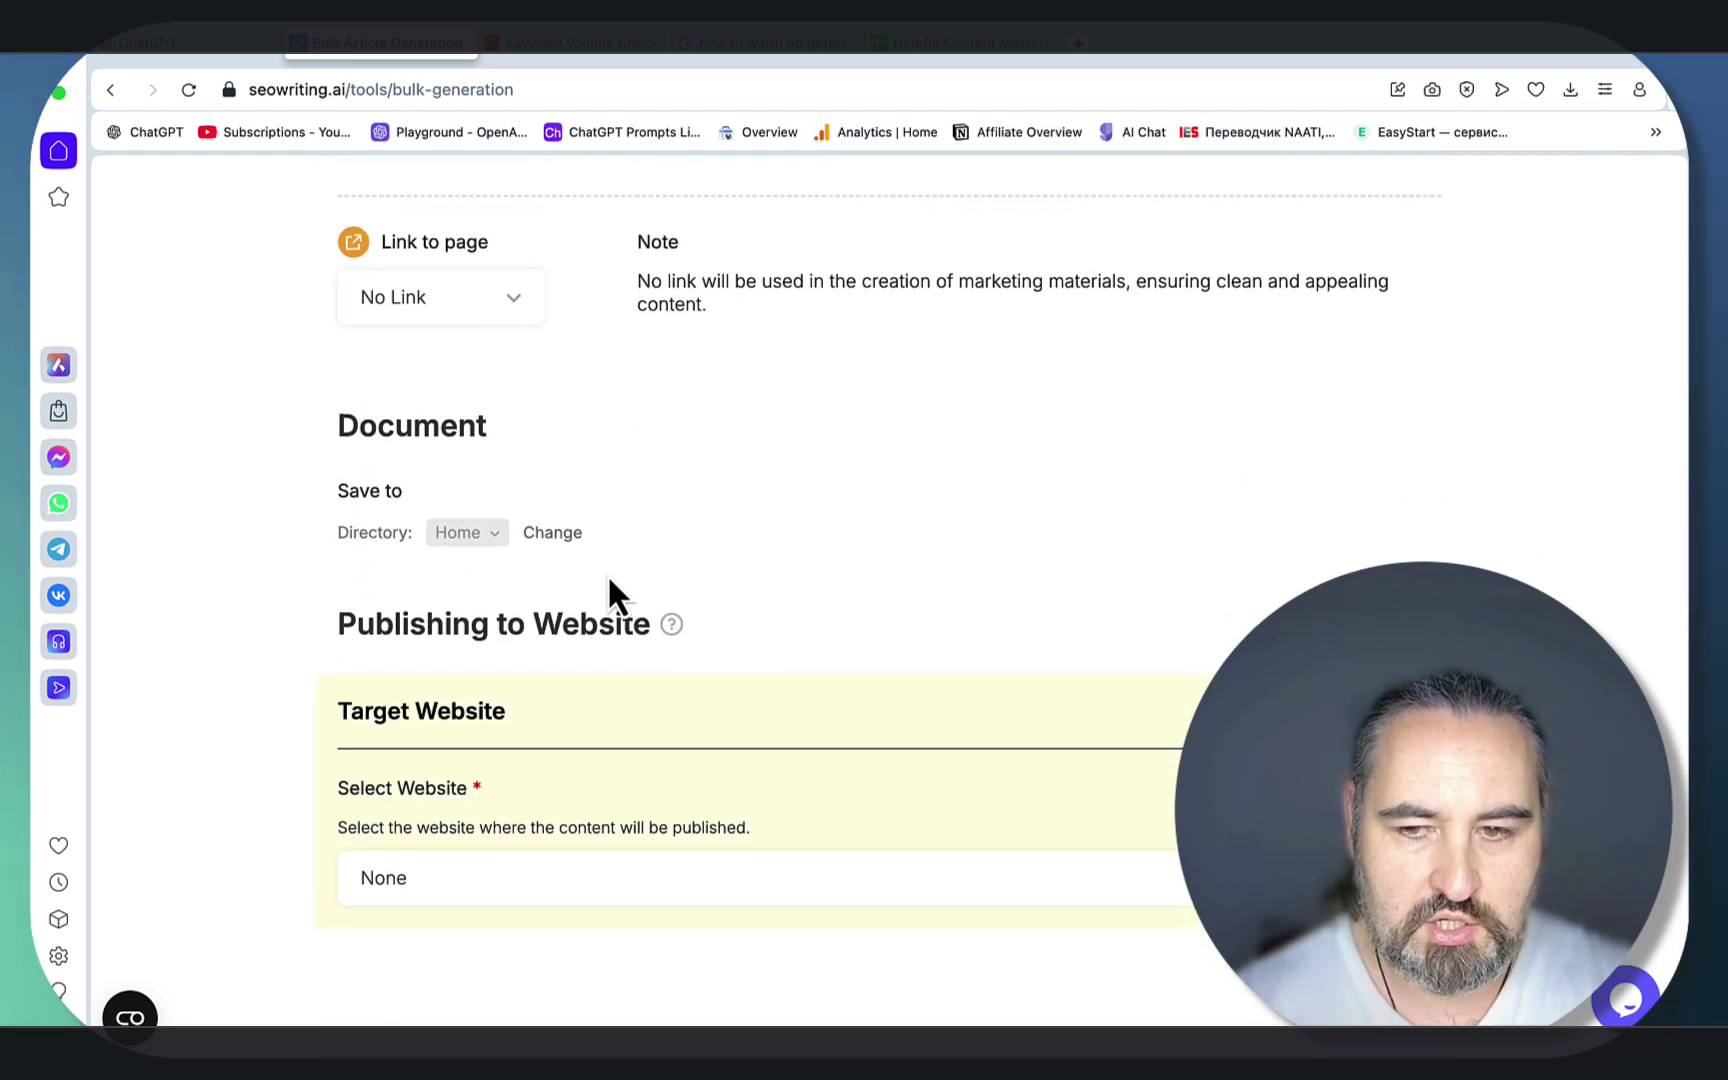
scroll(609, 590, down, 2)
Step: Return to the top of the form and run generation of the Constant Contact article
key(super+Up)
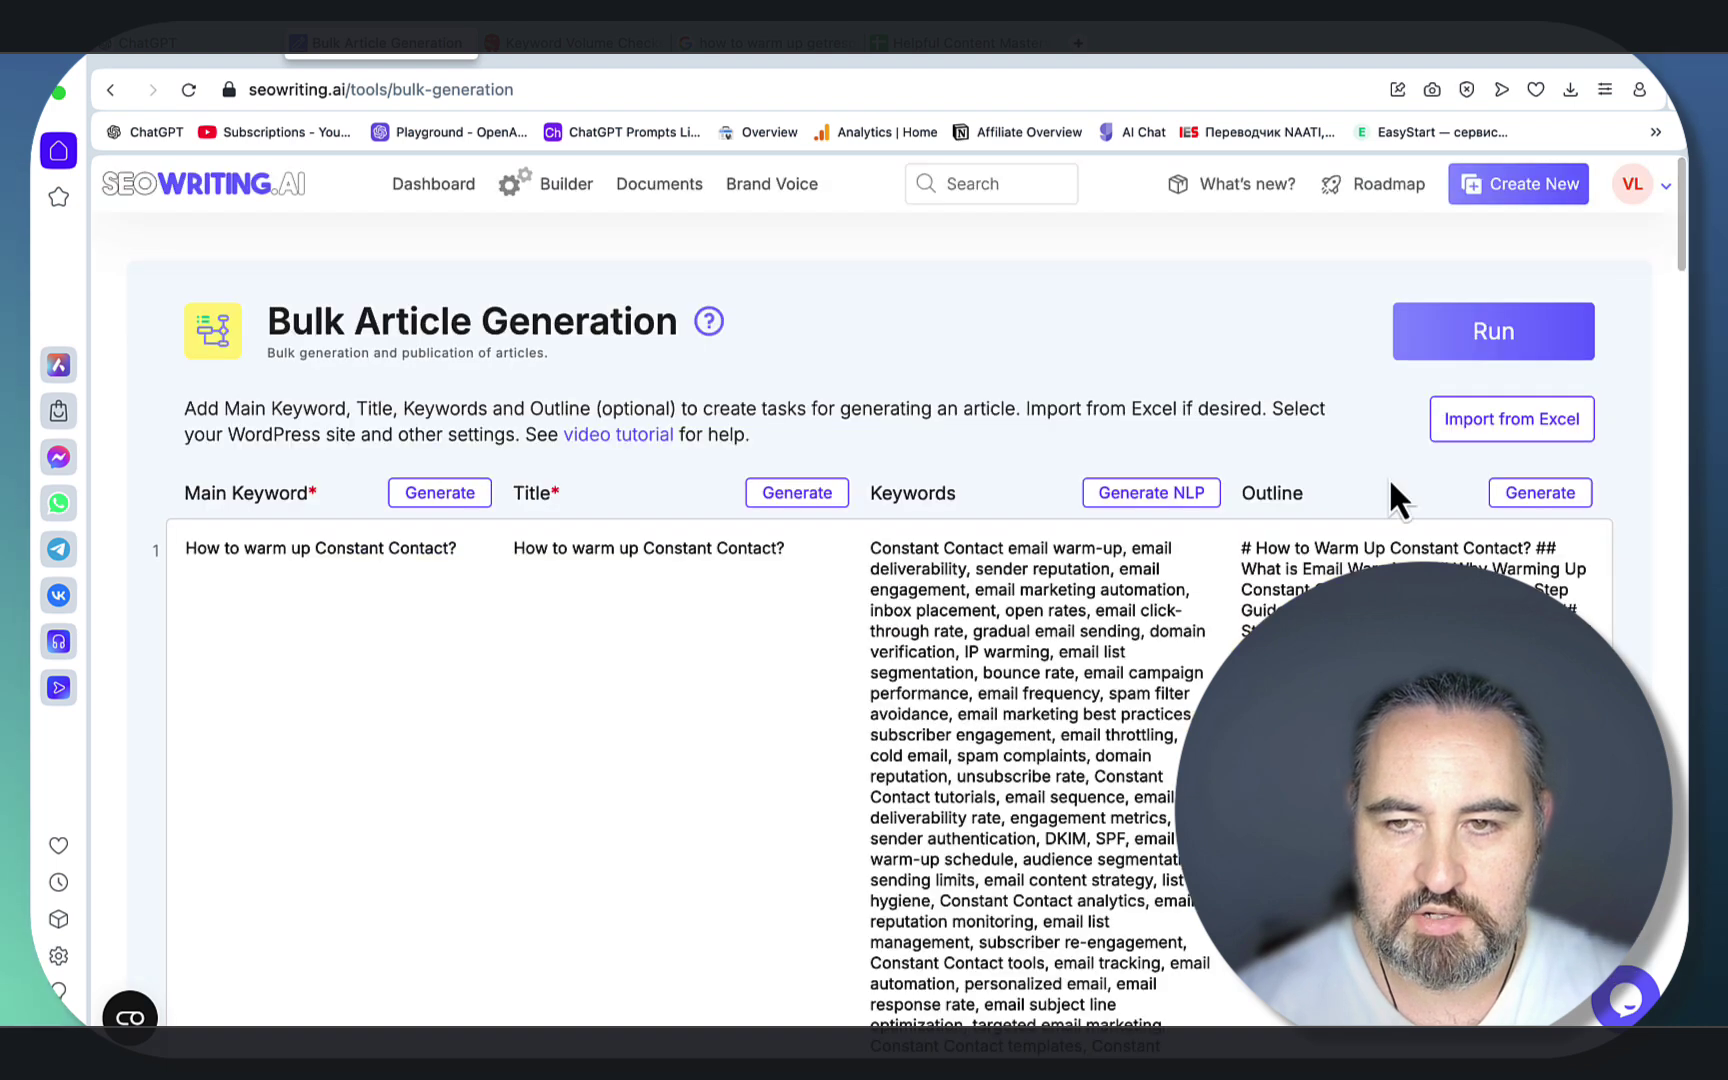
click(1475, 335)
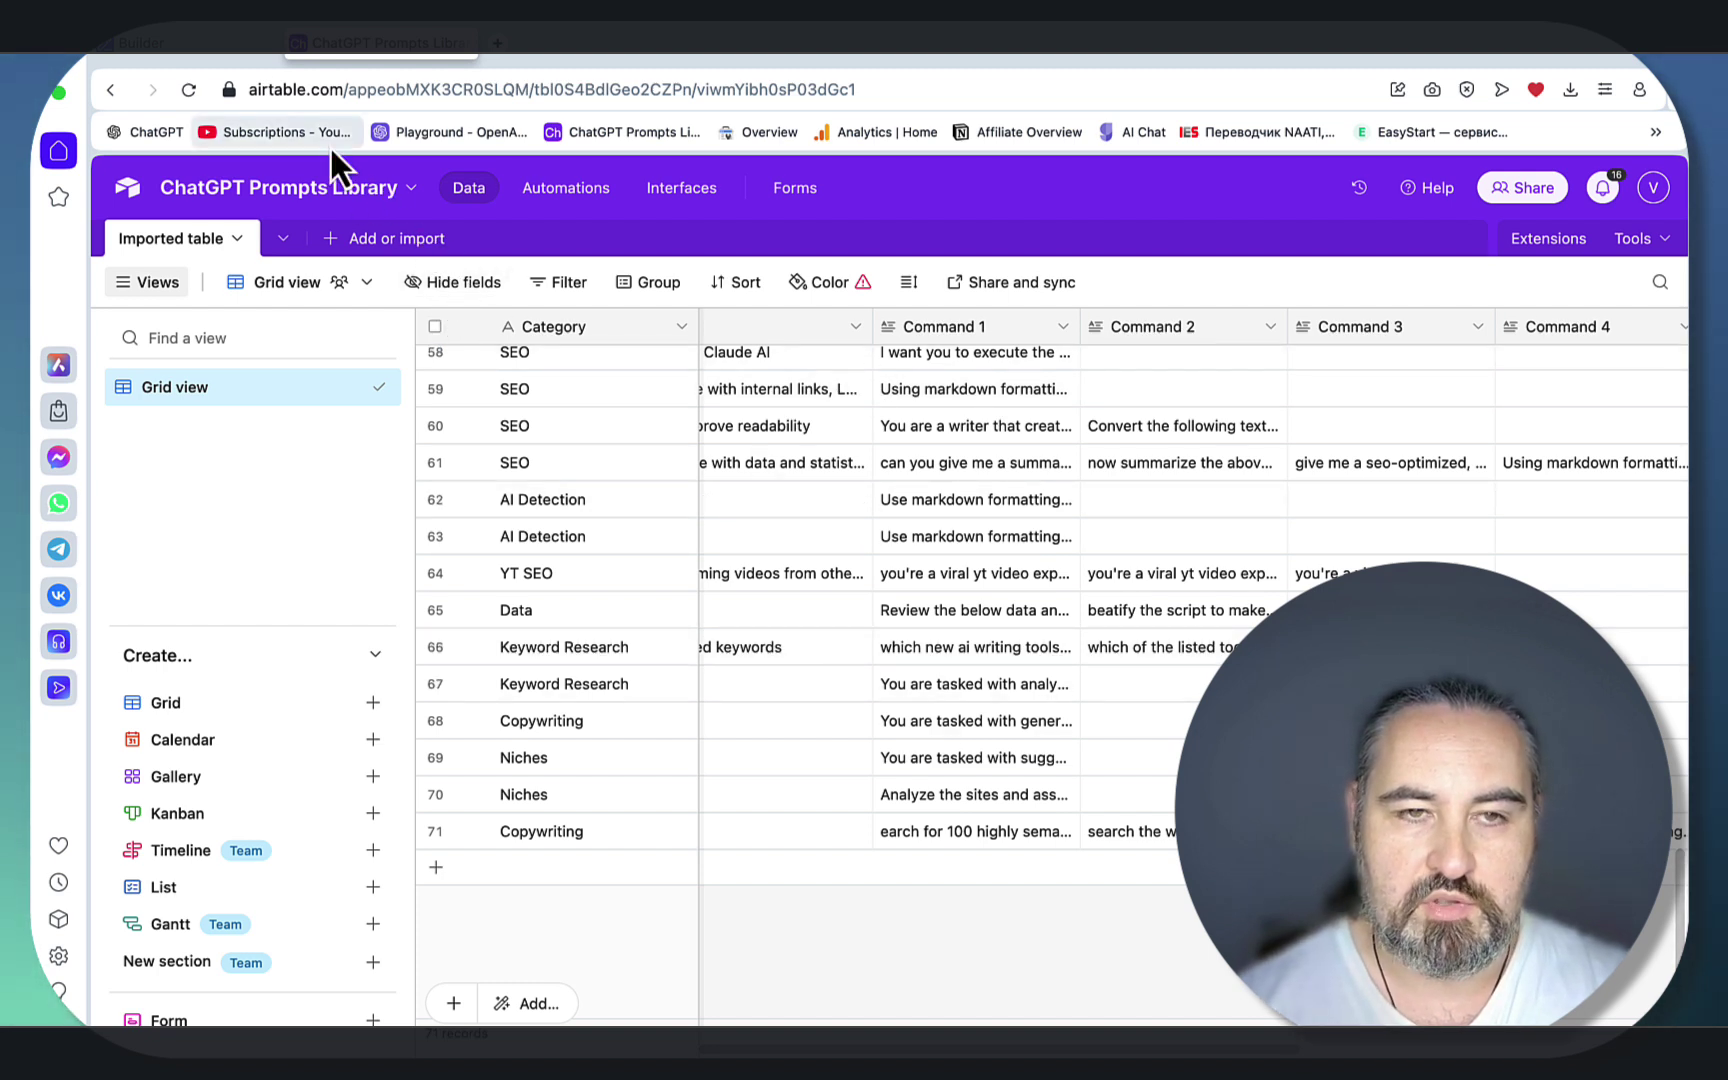
Step: Review the generated Constant Contact article through its five steps, metric tables and source links
click(219, 52)
scroll(1269, 558, down, 3)
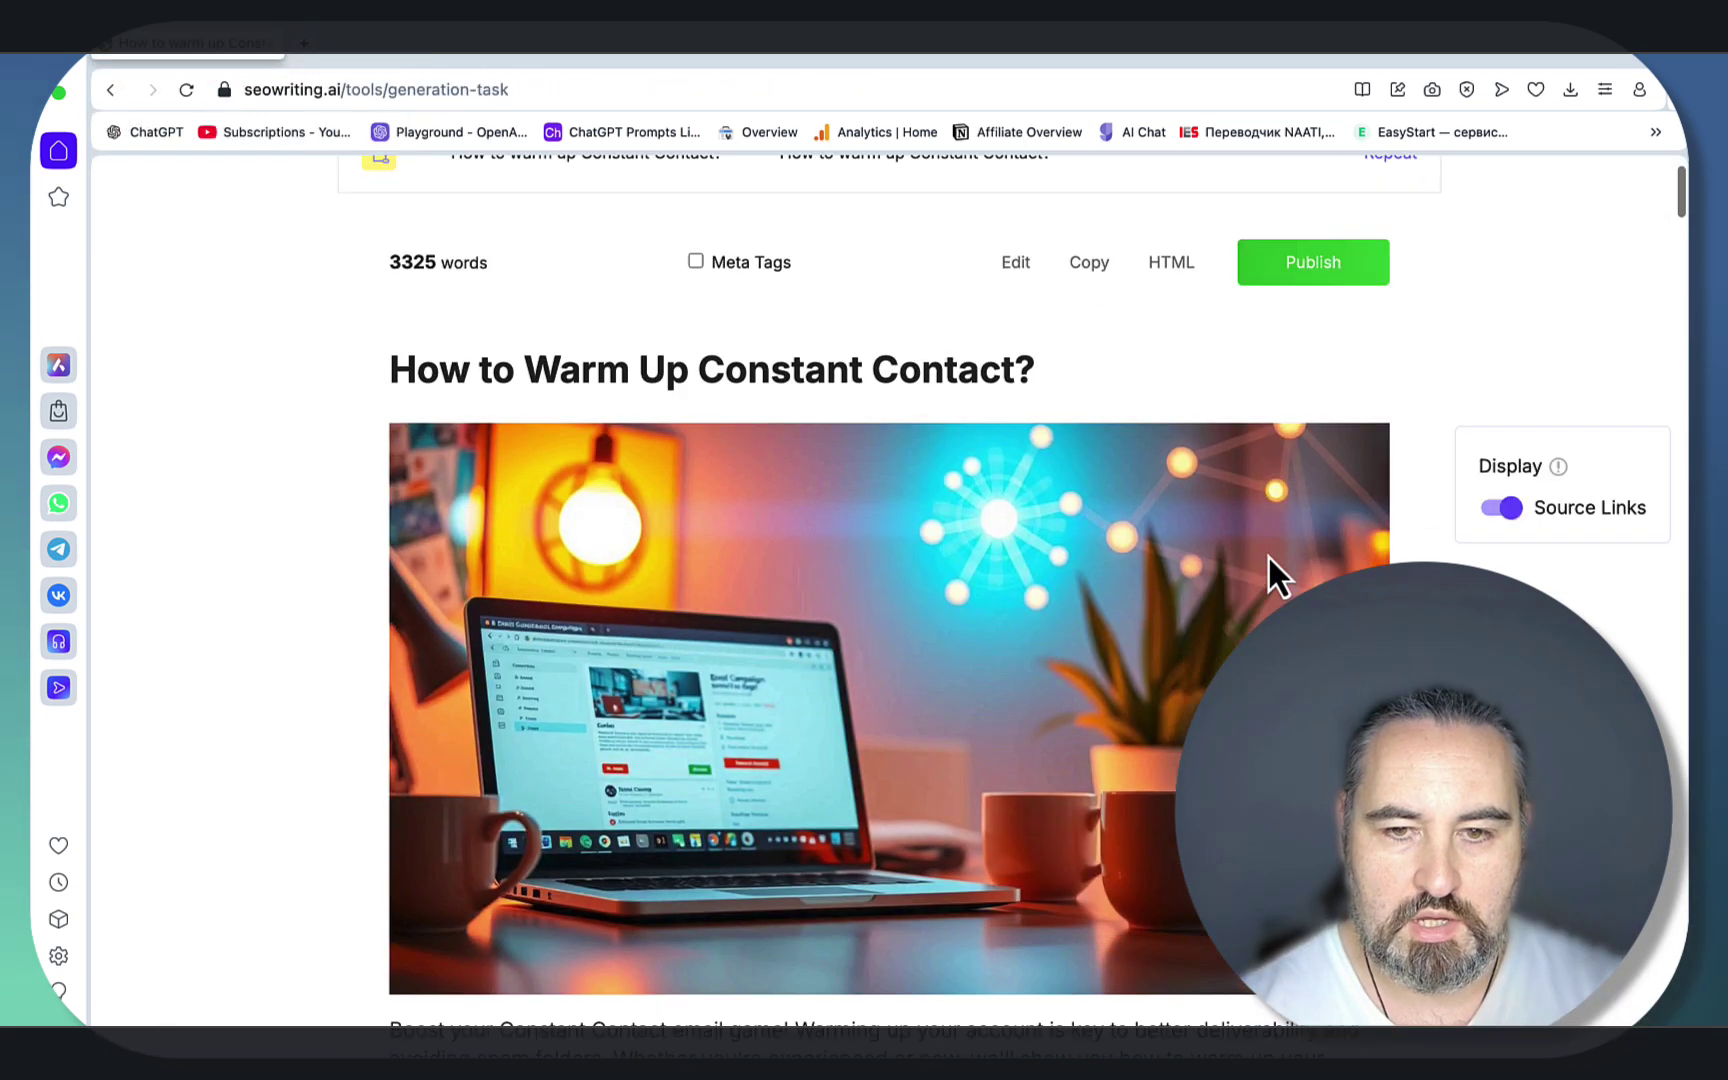
scroll(1269, 558, down, 5)
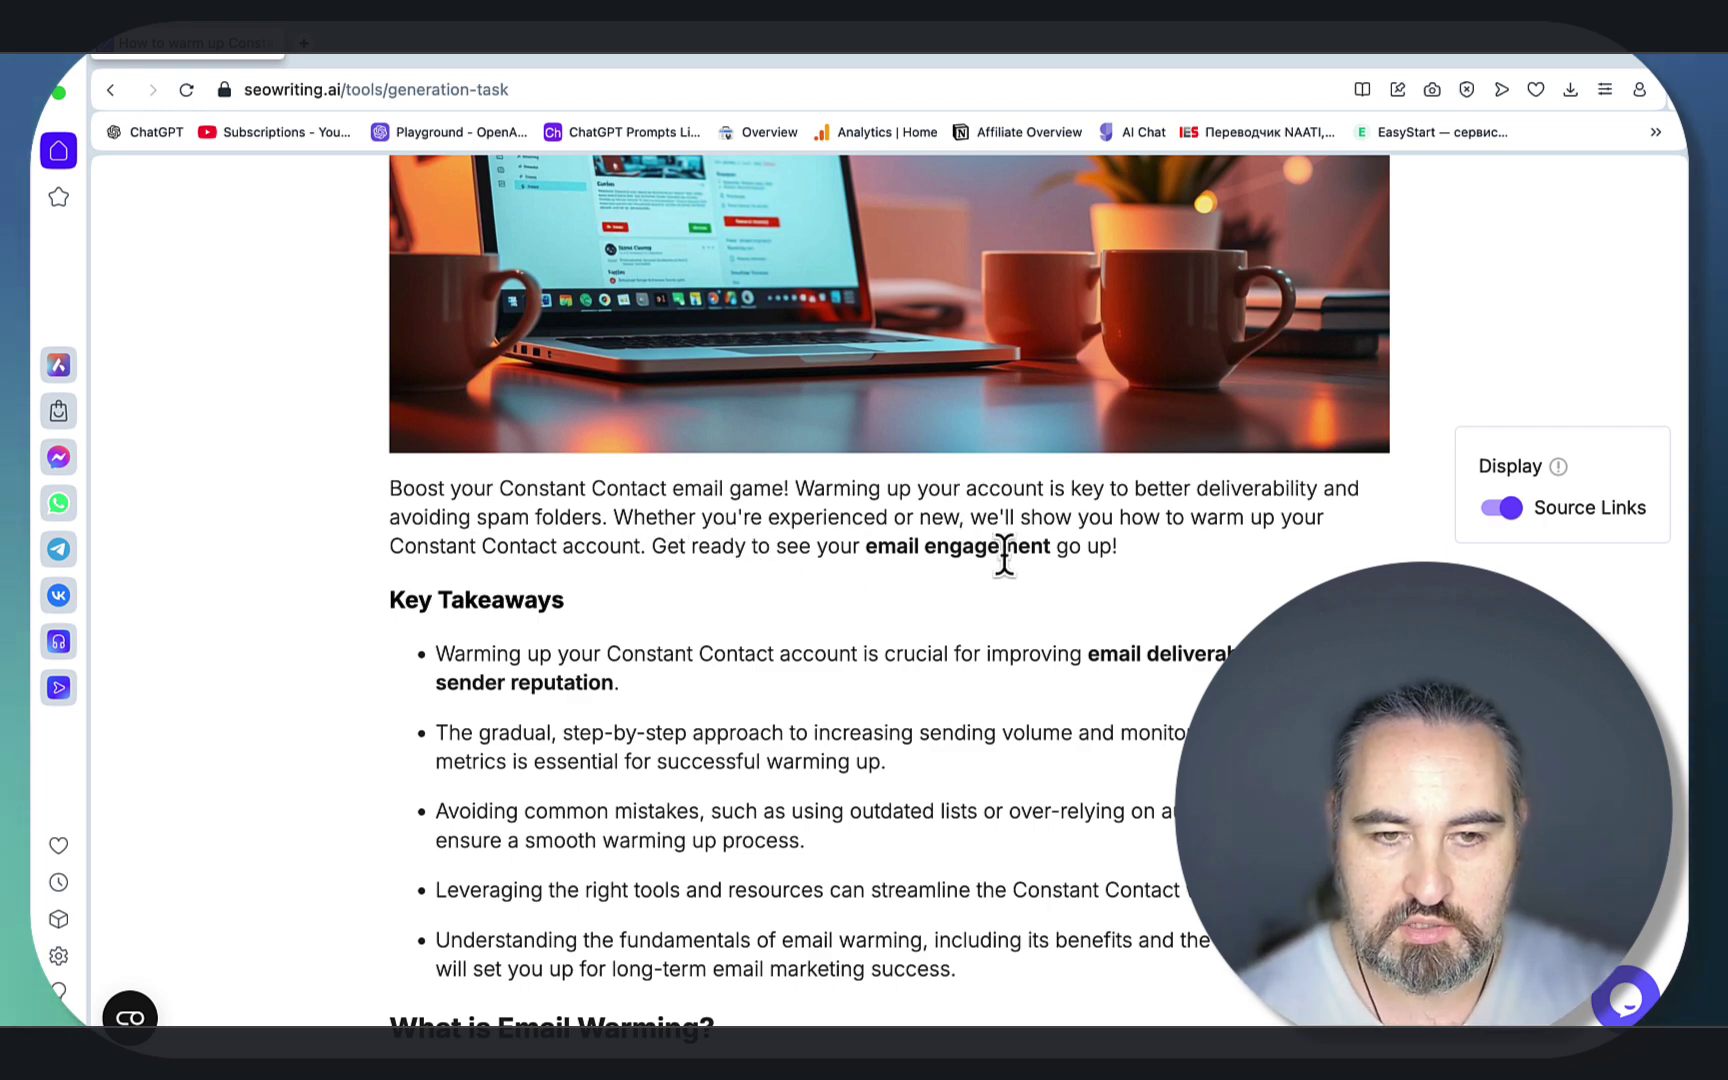
scroll(1004, 556, down, 6)
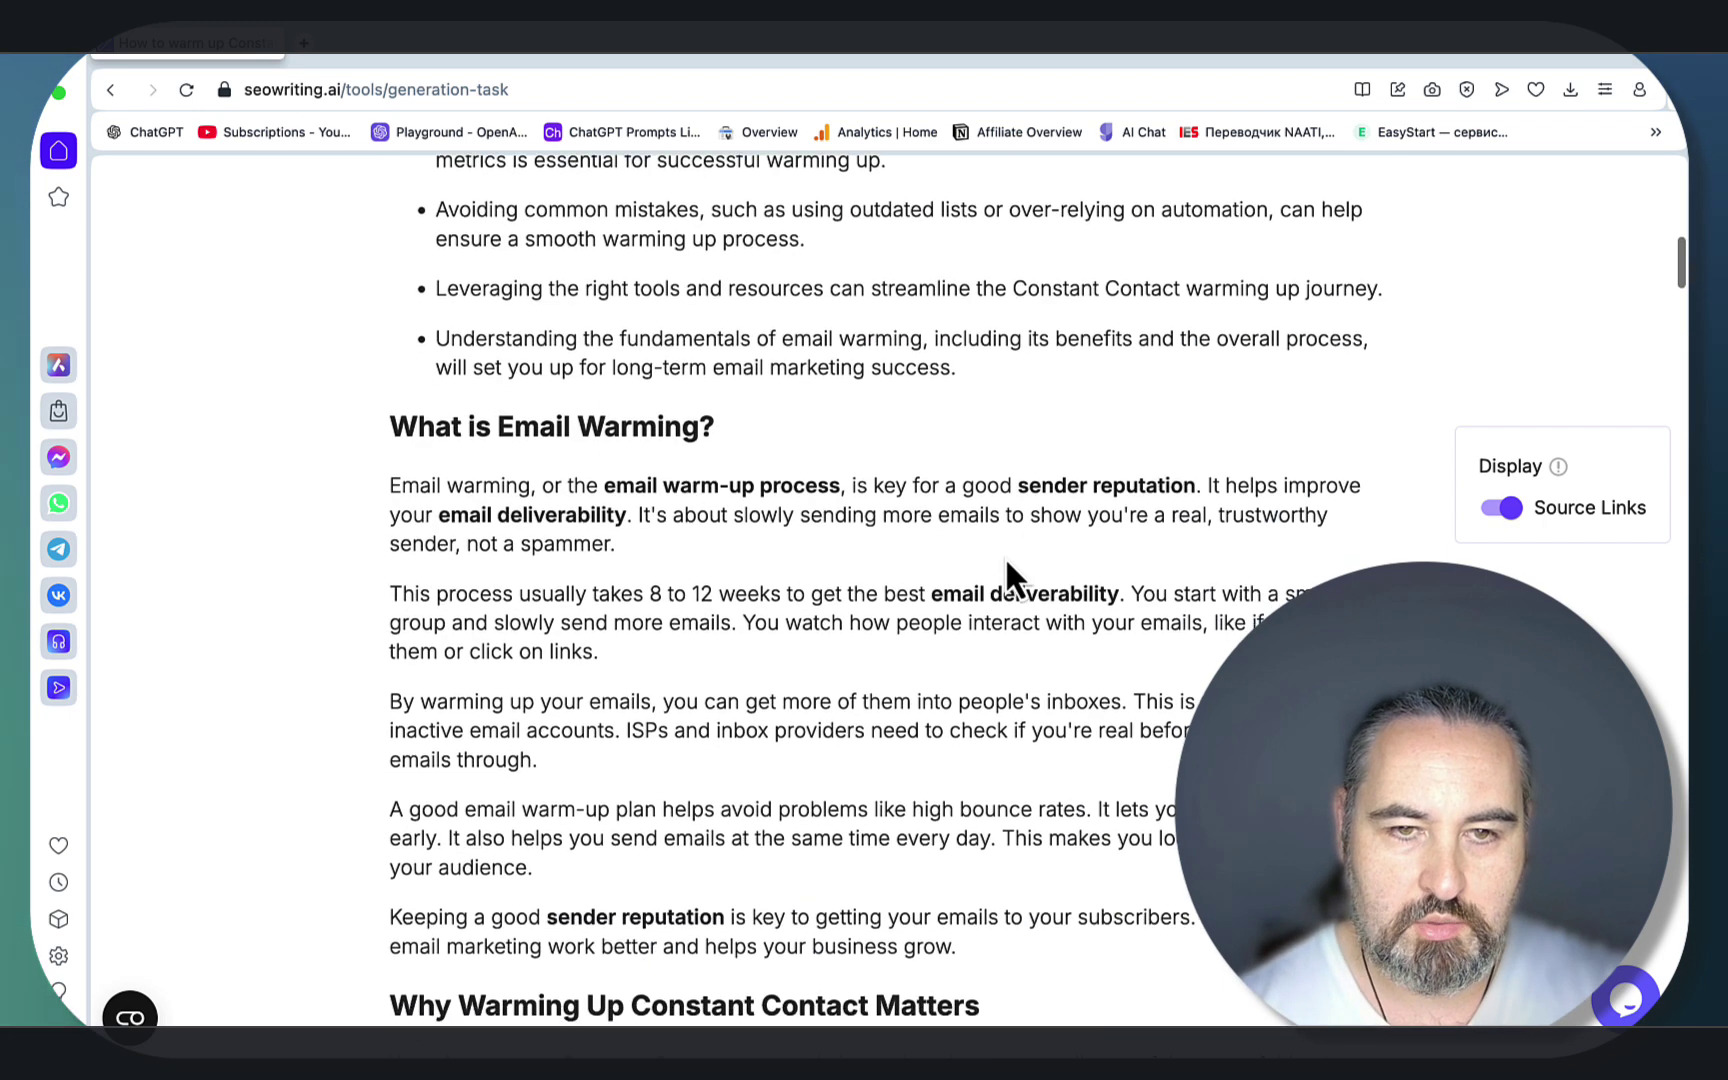
scroll(1004, 556, down, 7)
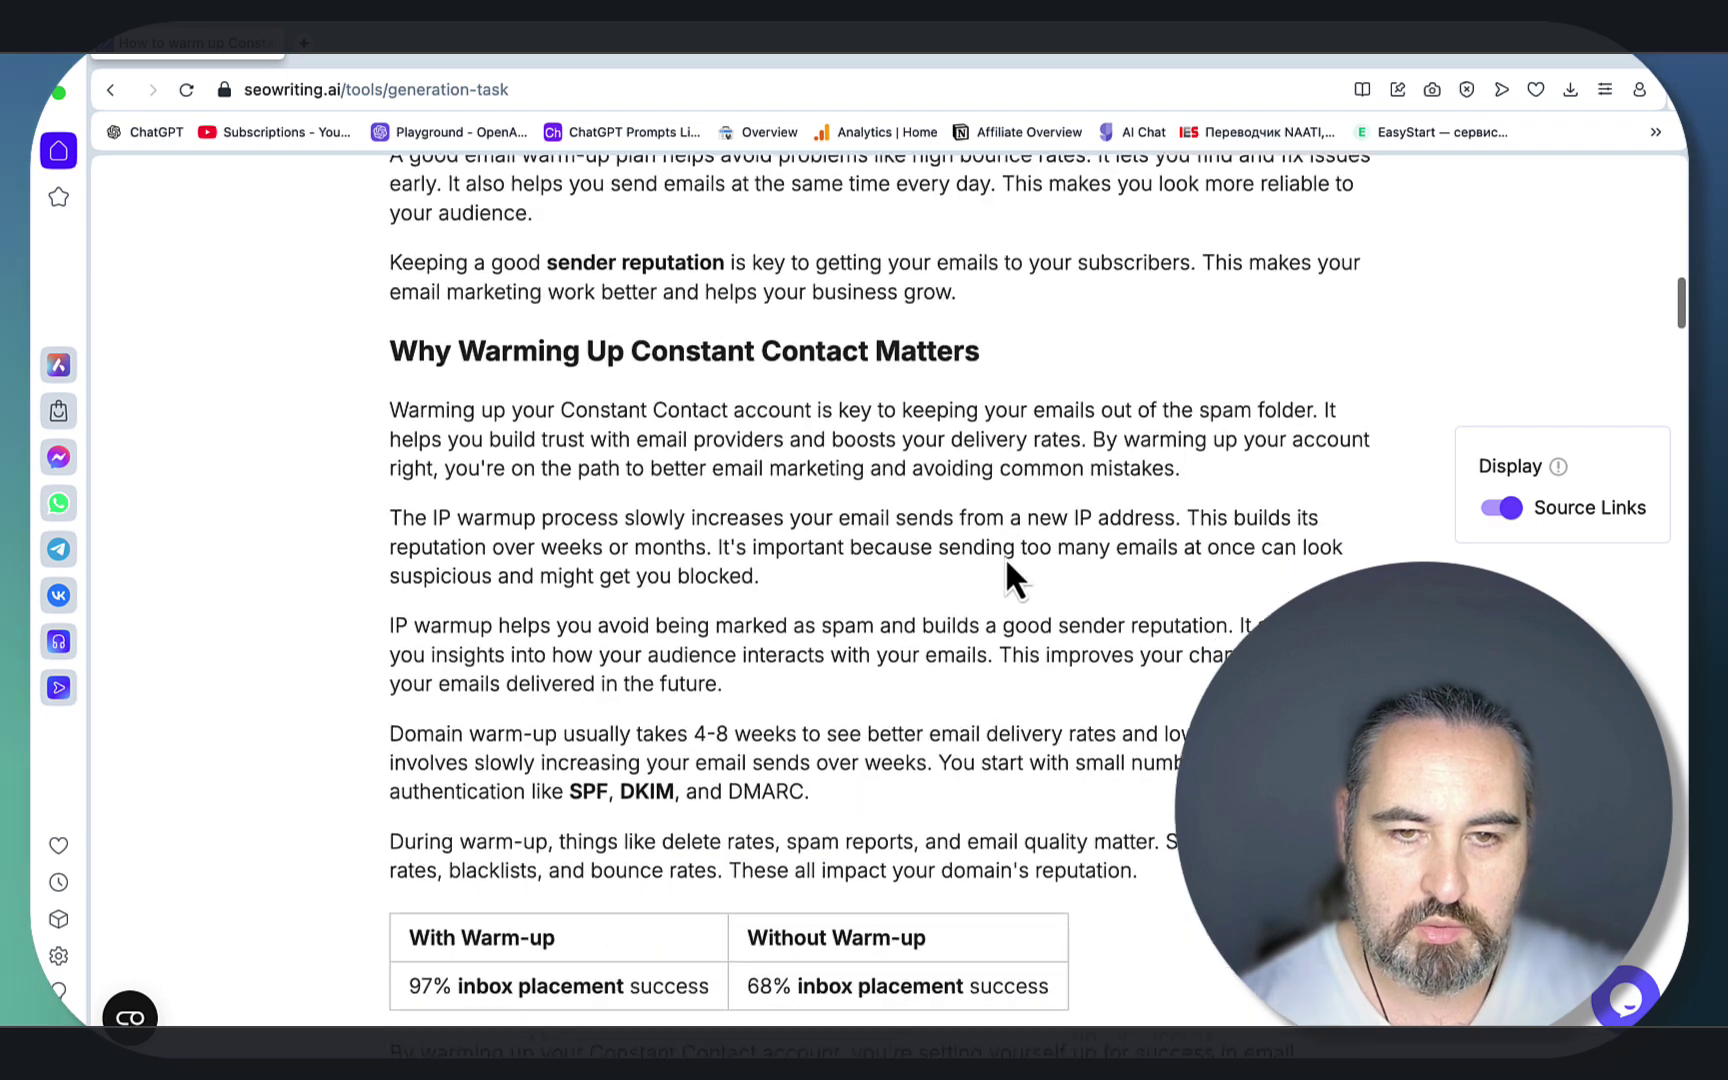
scroll(1004, 556, down, 3)
scroll(1040, 624, up, 10)
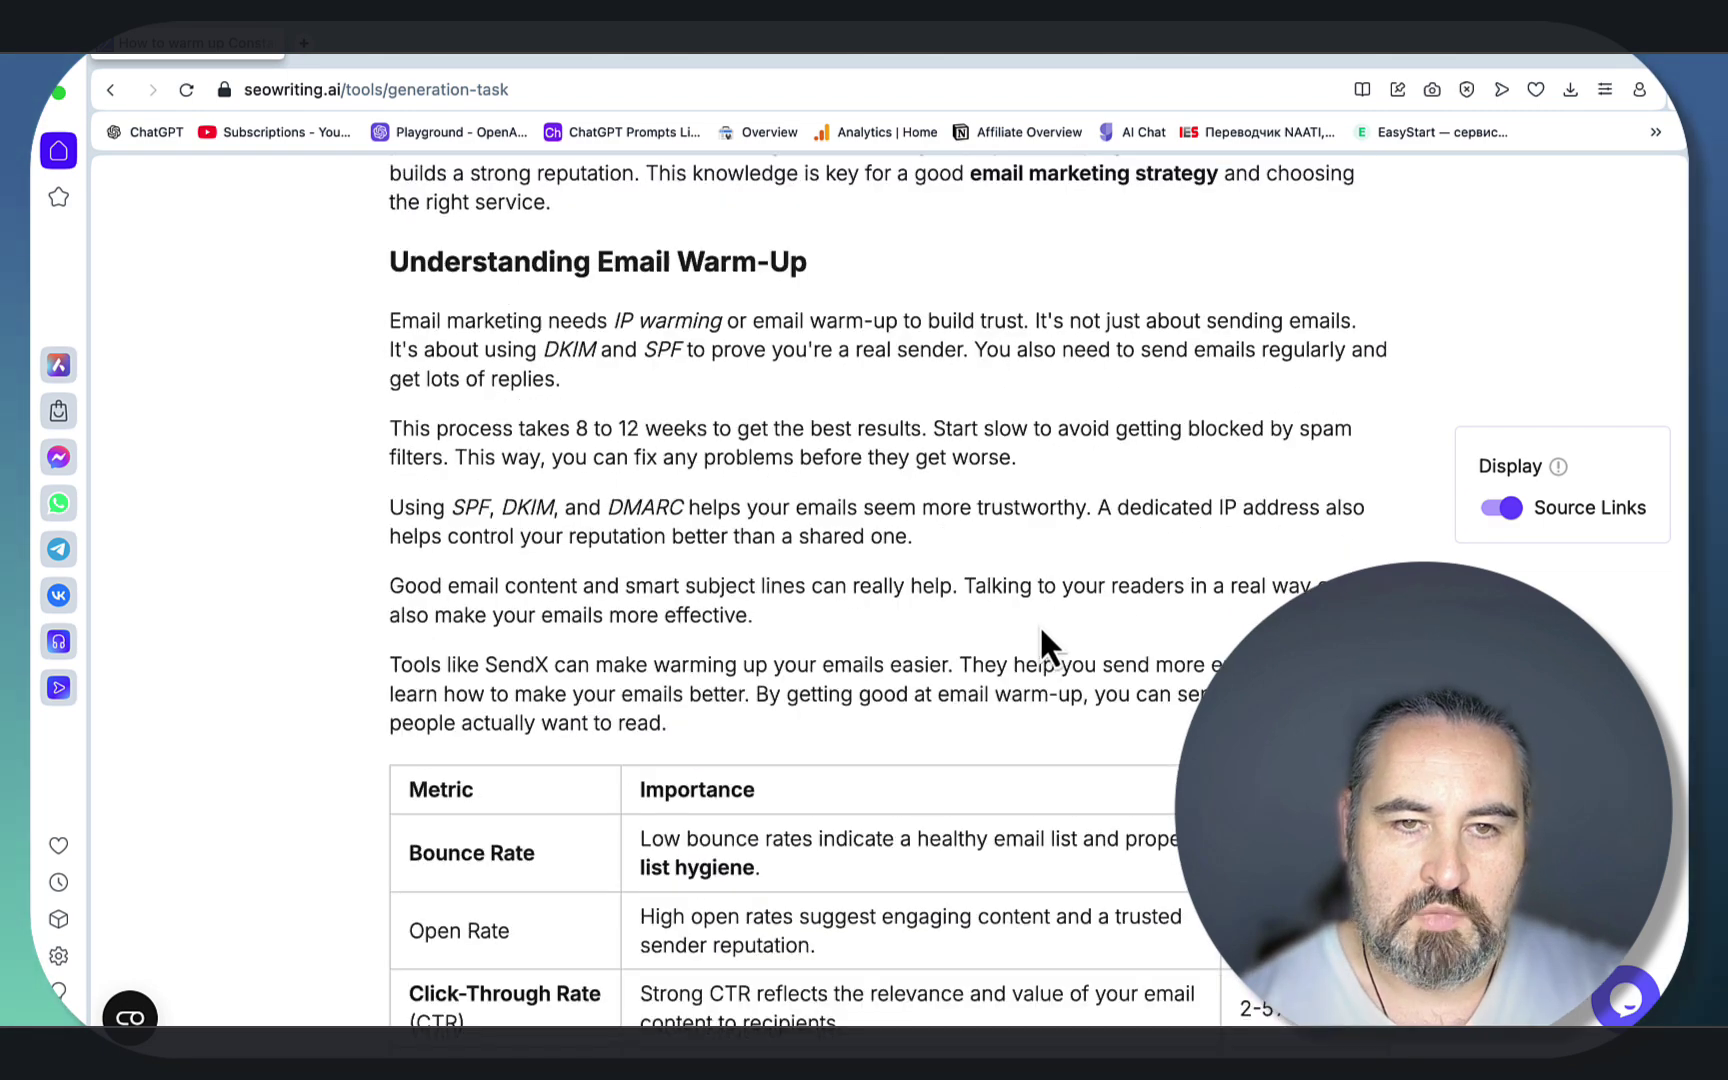
scroll(1040, 645, down, 8)
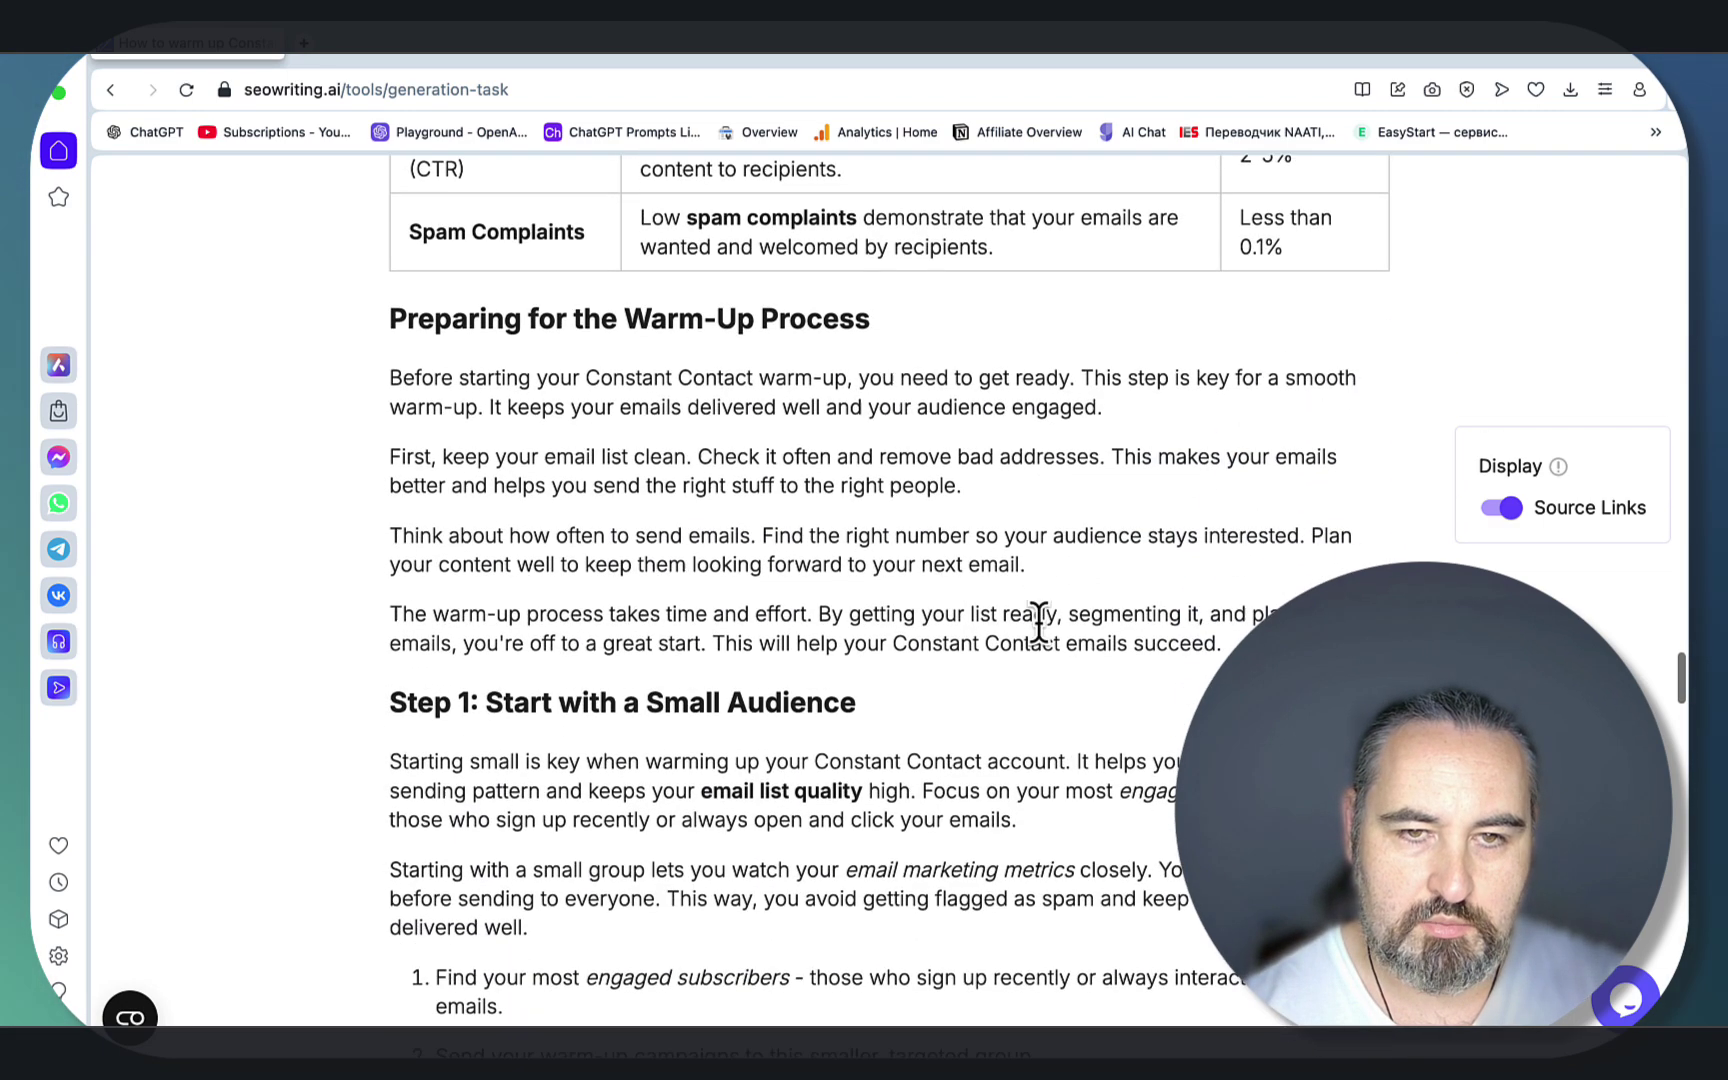
scroll(1040, 624, down, 18)
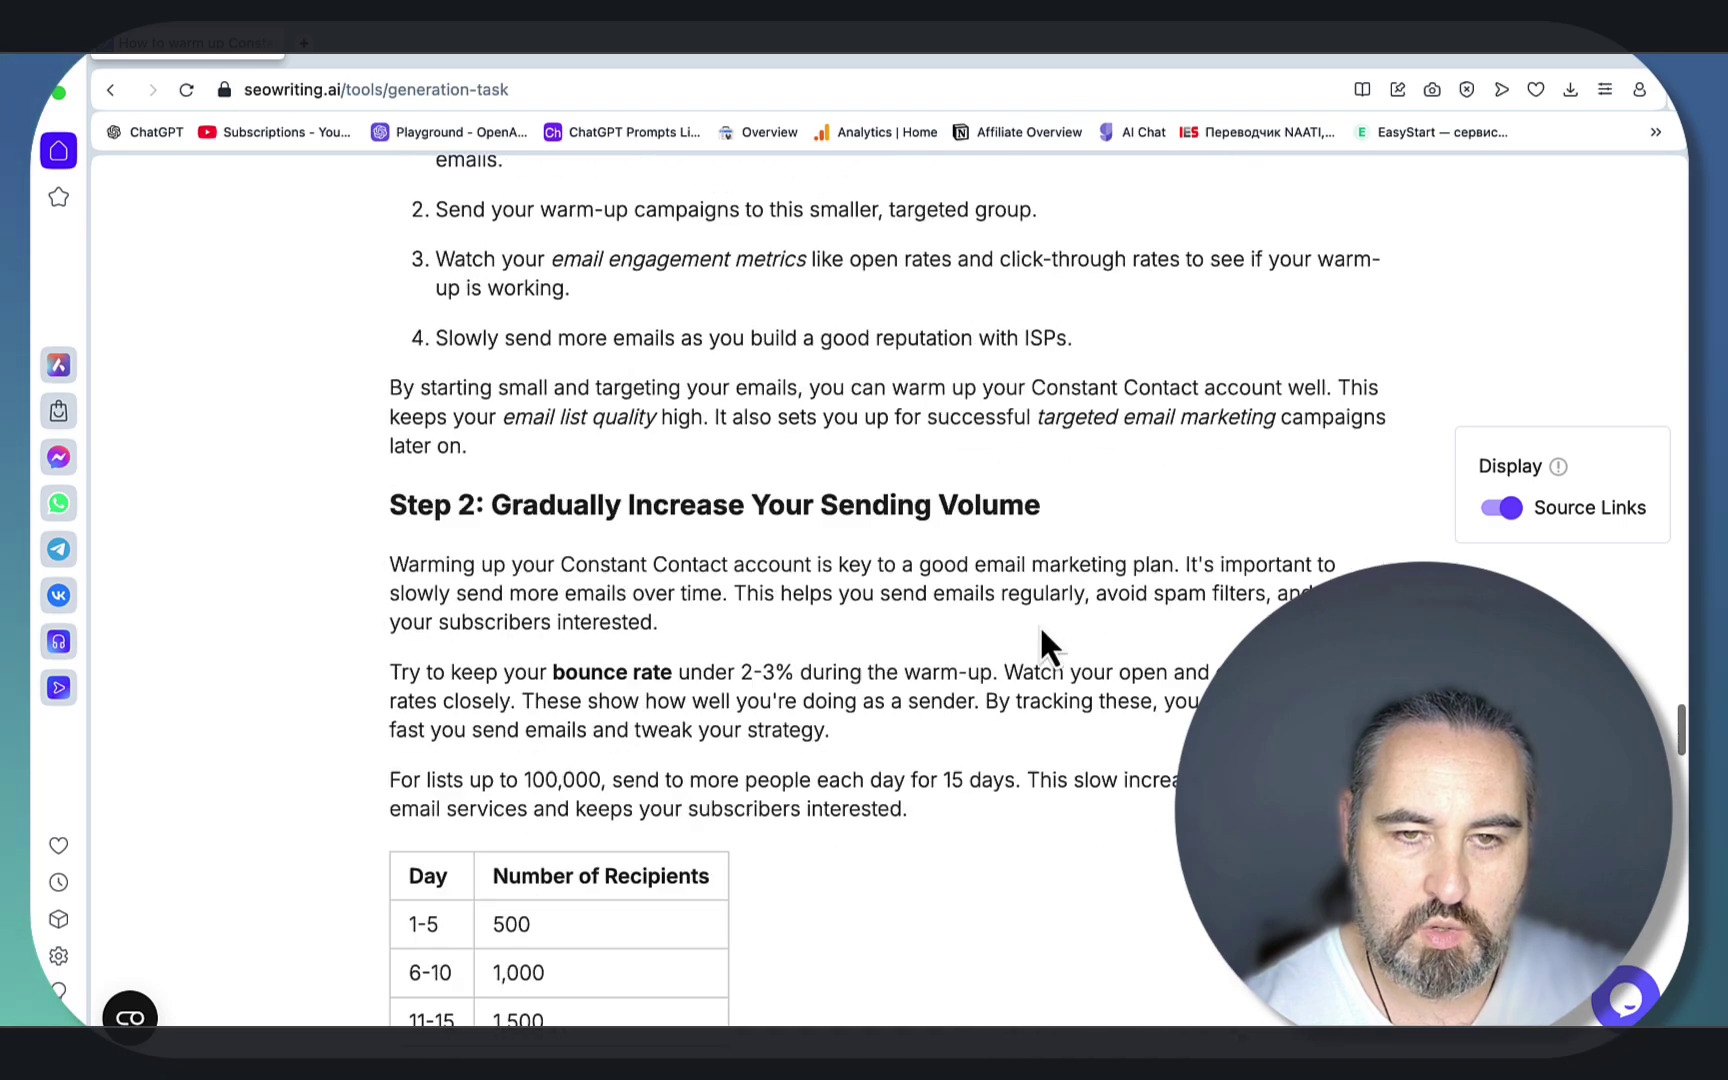
scroll(1041, 630, down, 20)
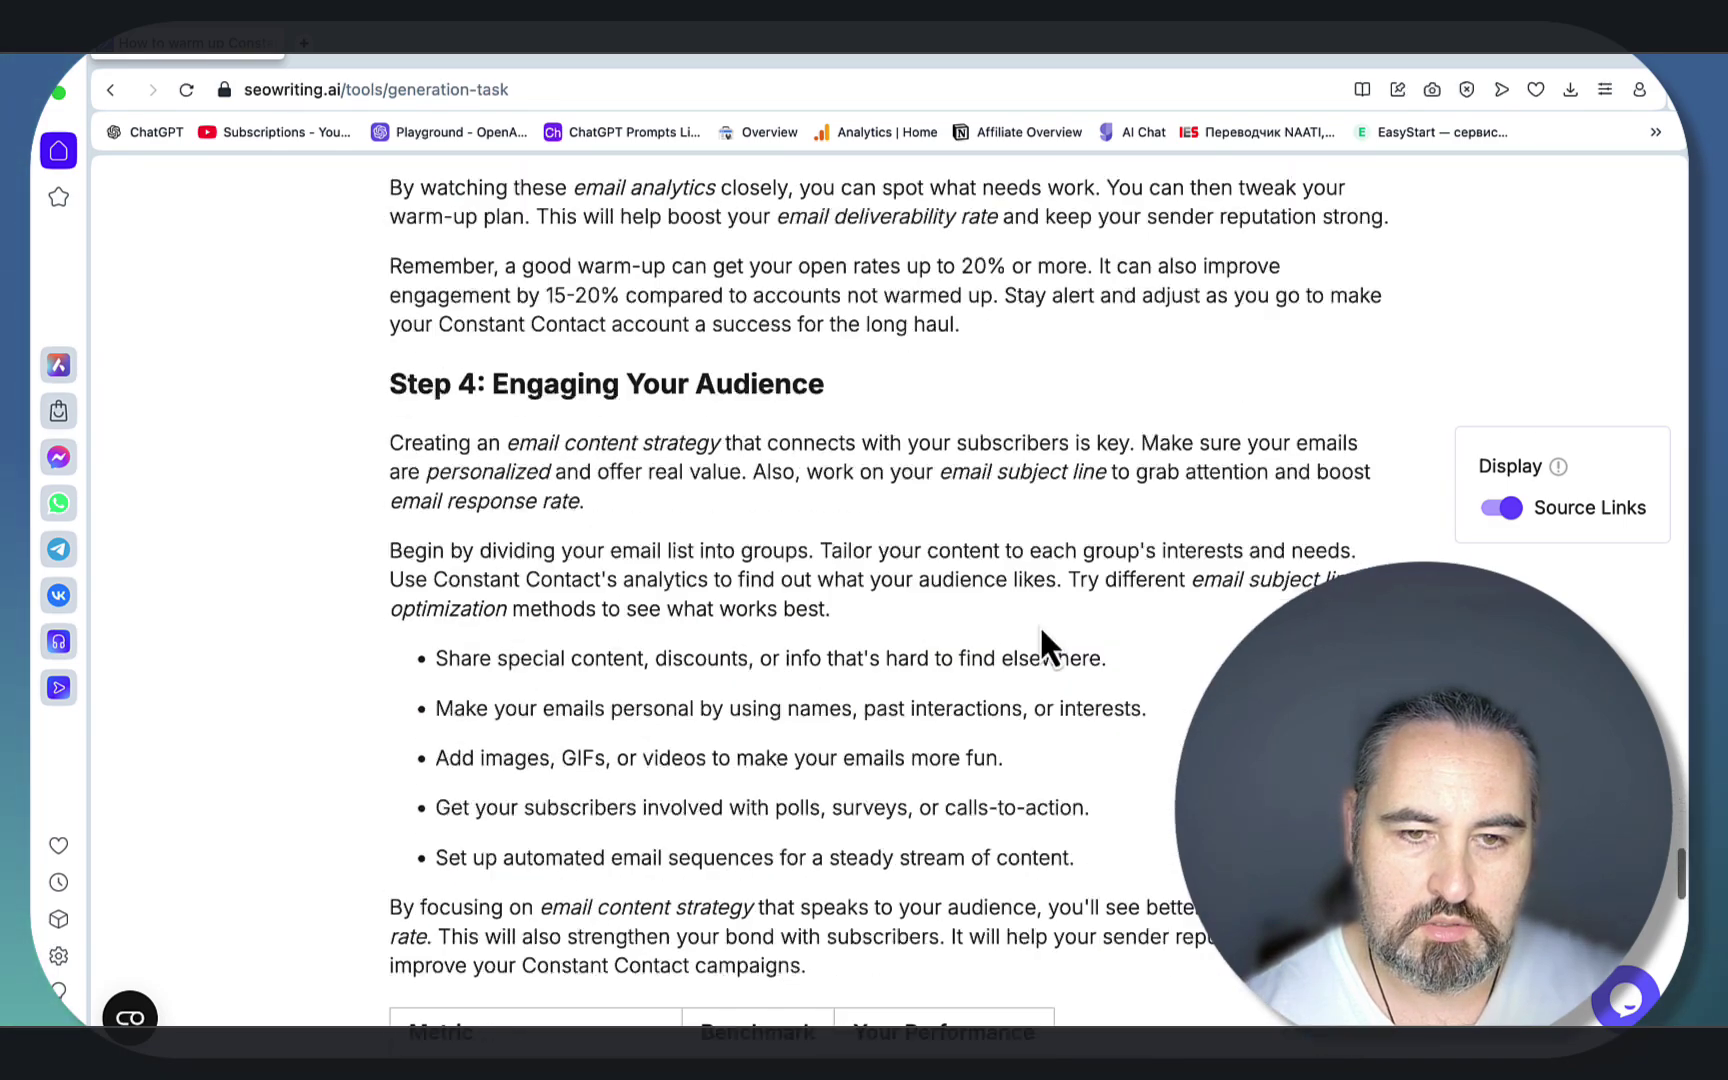
scroll(1040, 624, down, 4)
scroll(1040, 640, up, 9)
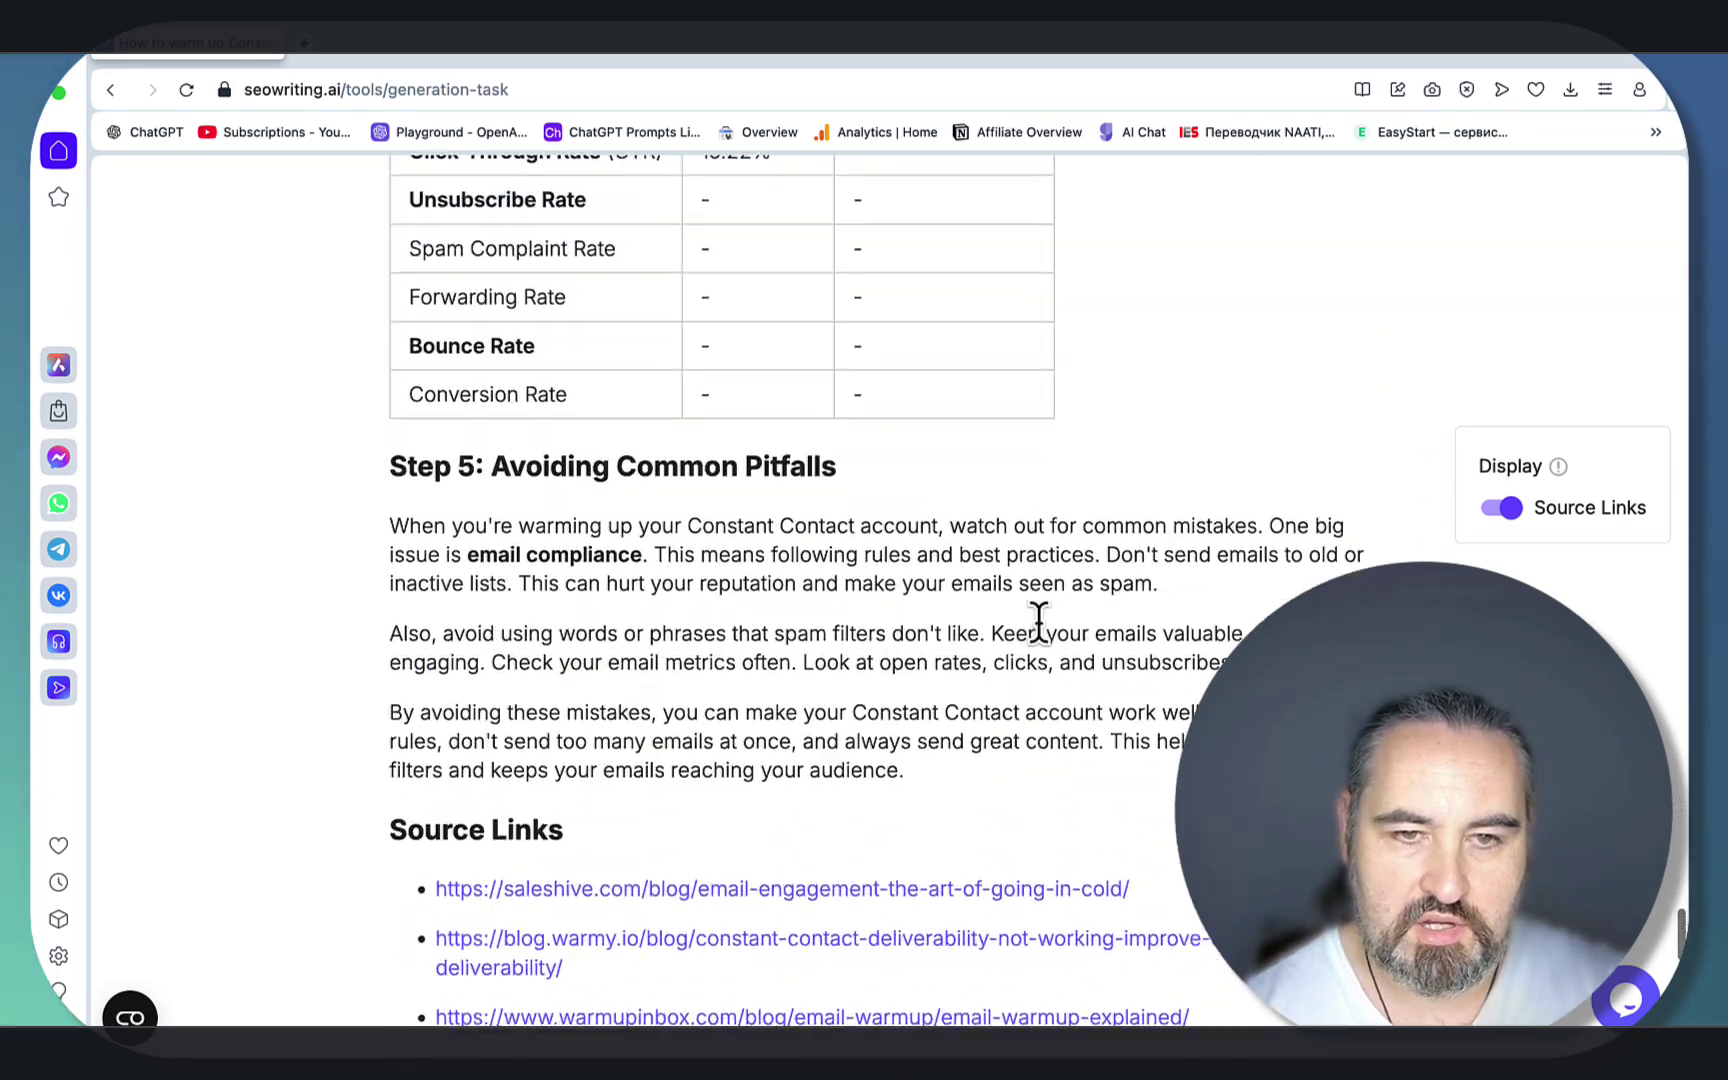
scroll(1035, 617, down, 5)
scroll(1040, 622, down, 8)
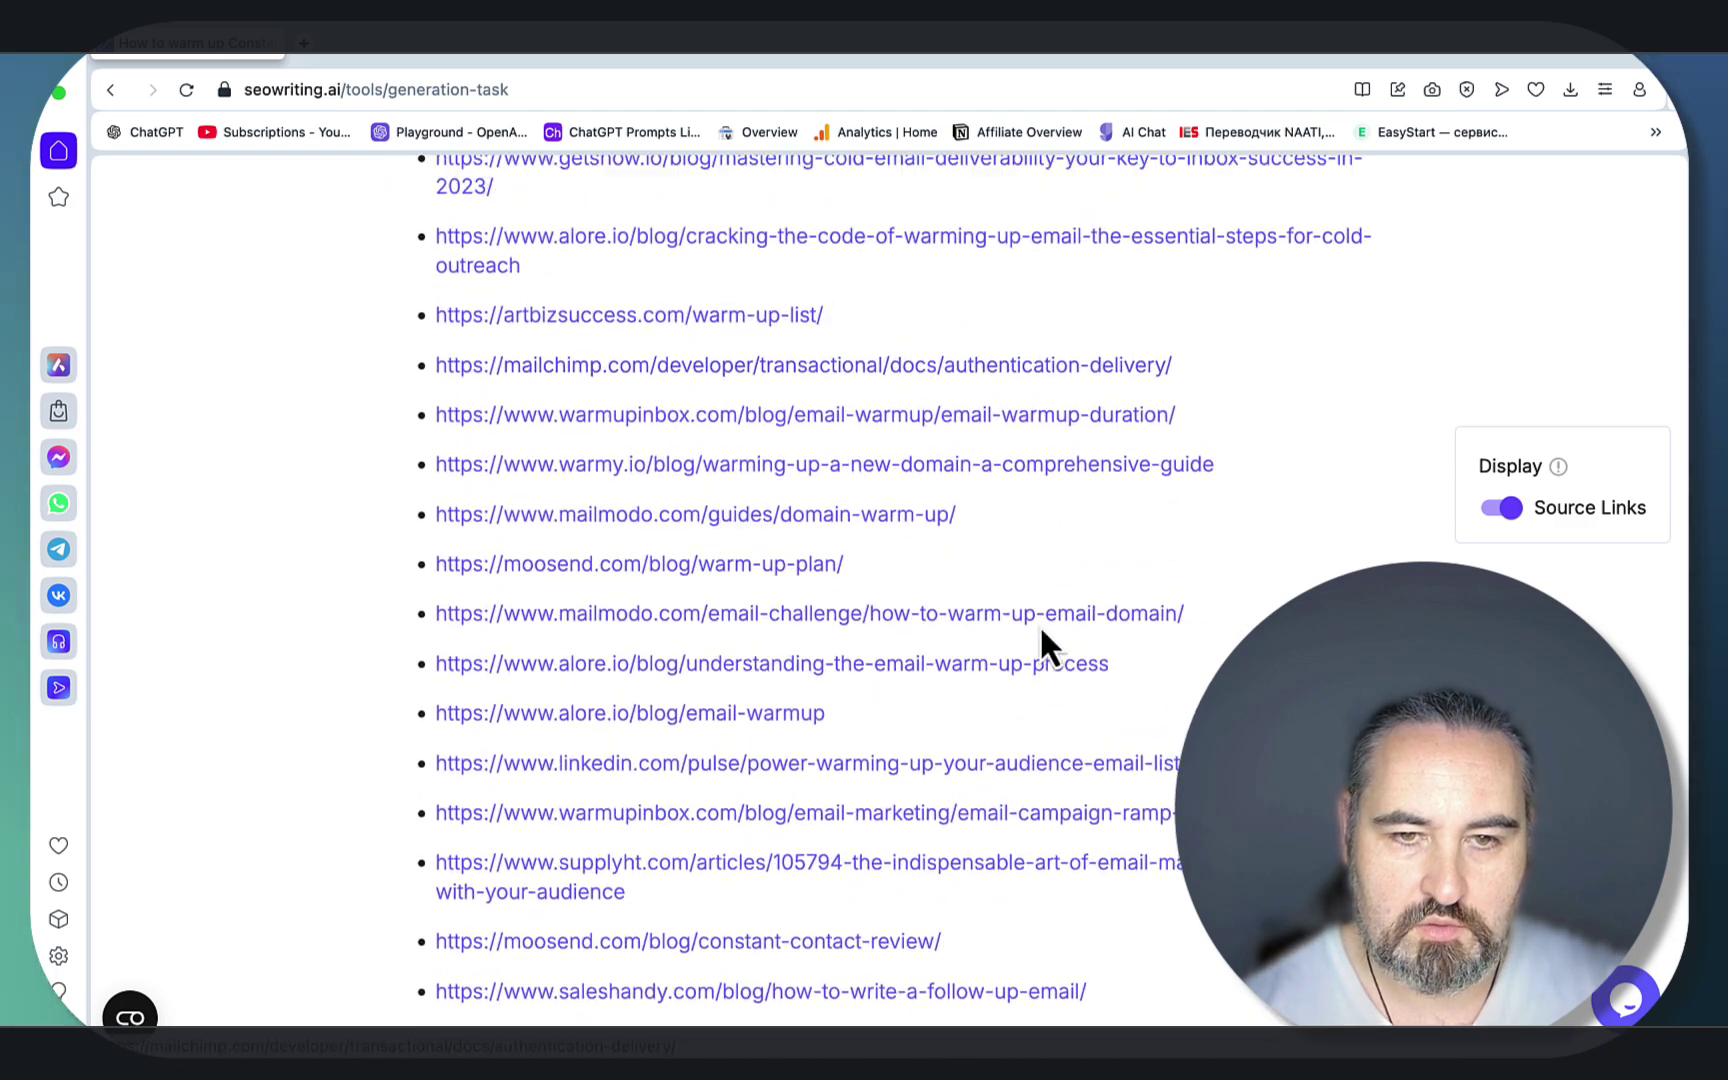
scroll(1040, 624, up, 20)
scroll(1041, 630, up, 2)
scroll(1041, 630, down, 3)
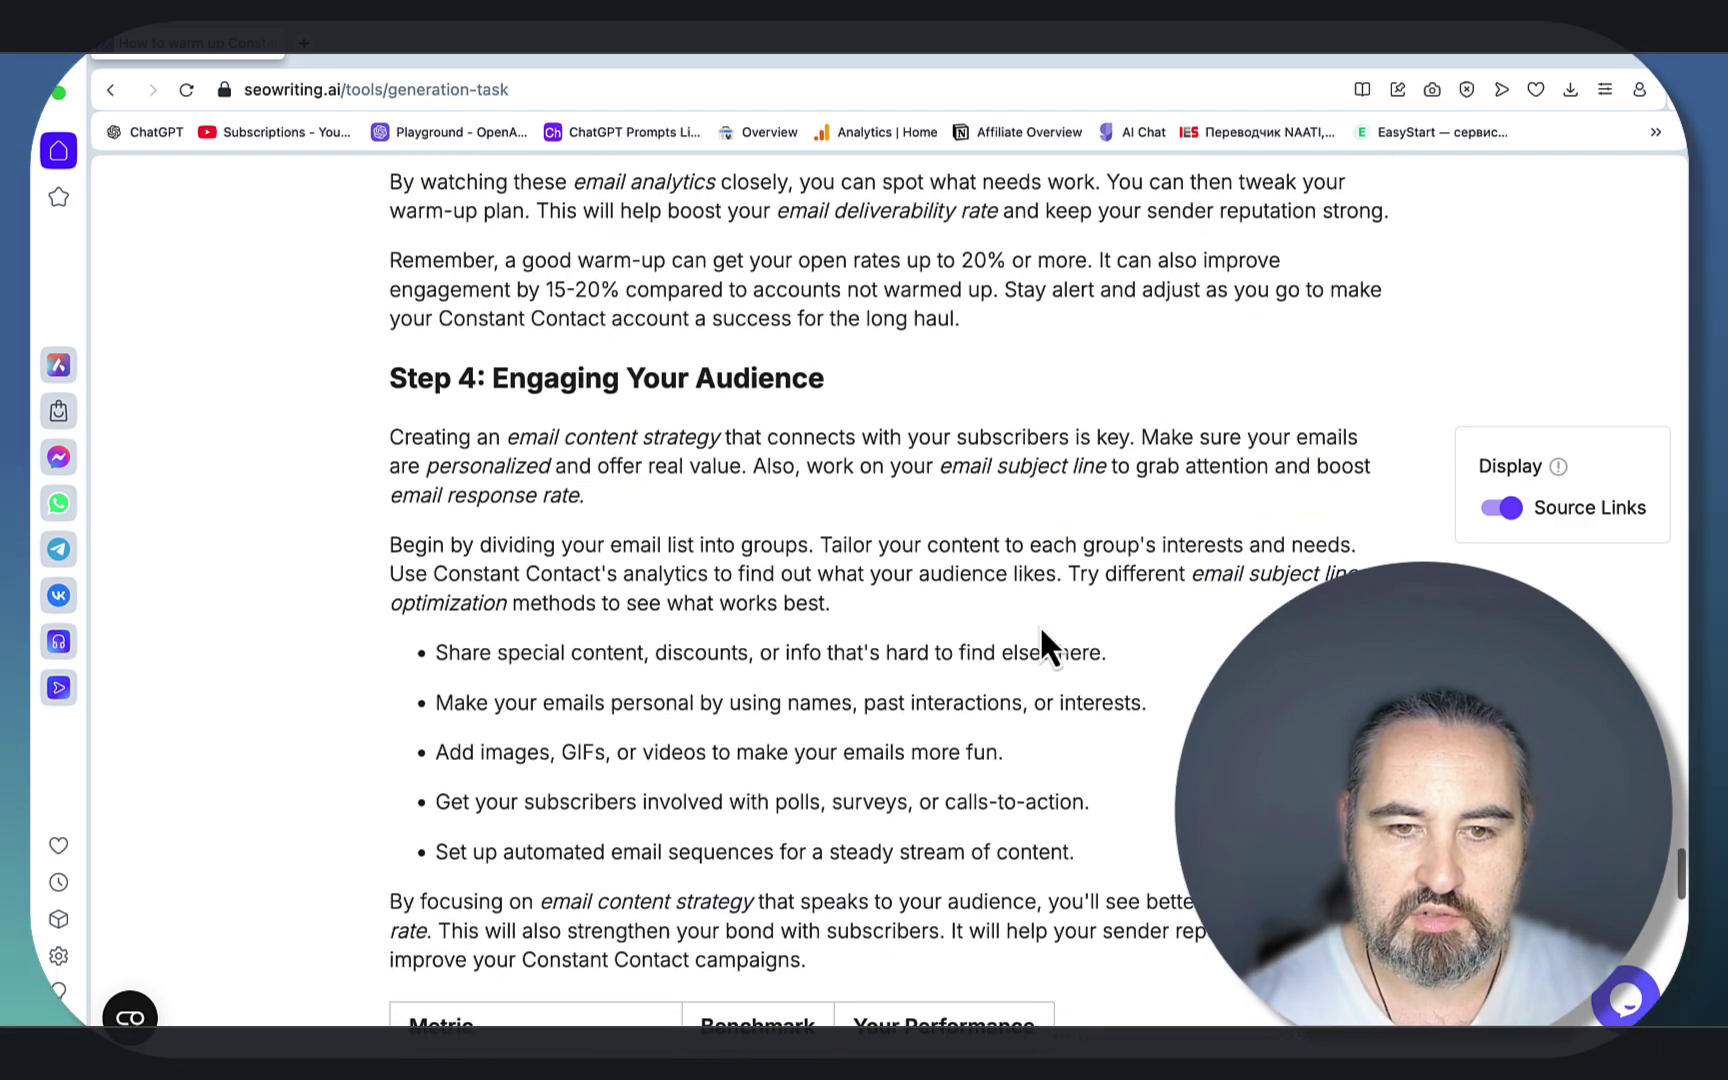